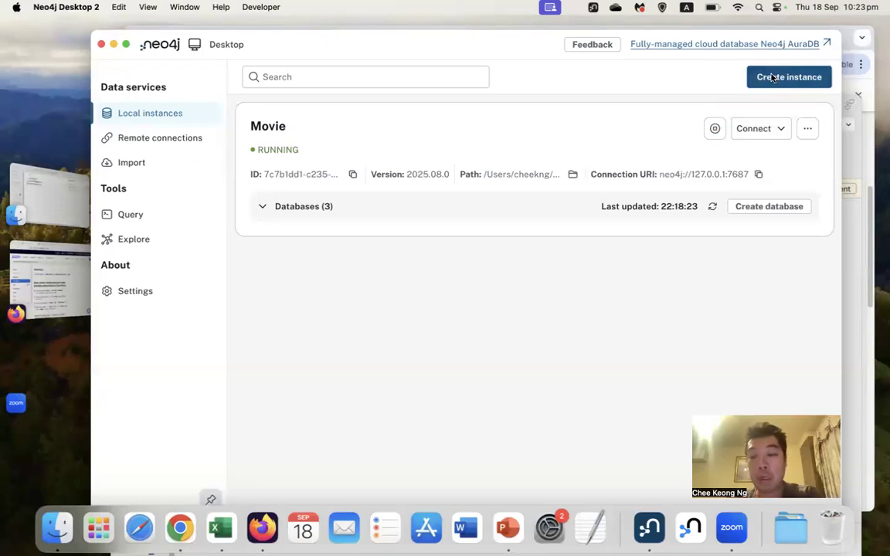
# Create a local instance named Money on Neo4j version 2025.08.0 and enter the database user's password.
pyautogui.click(773, 78)
pyautogui.click(593, 116)
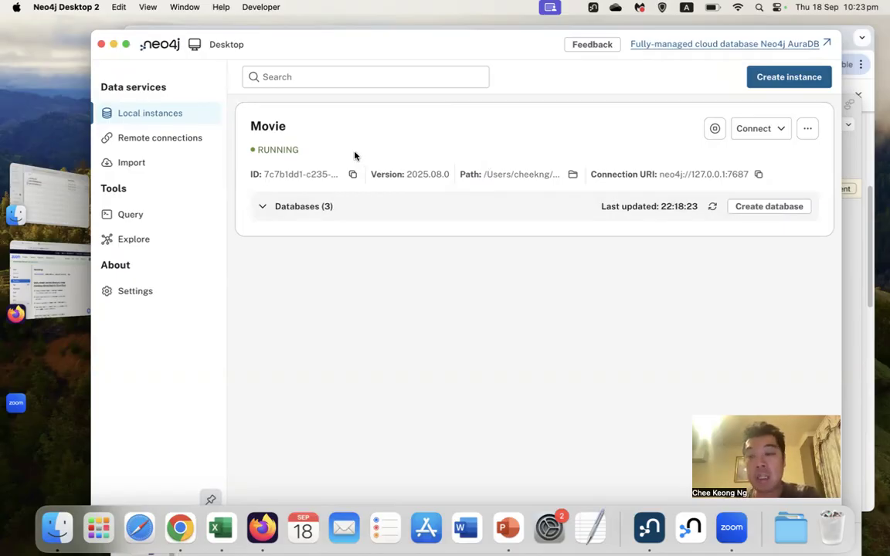
pyautogui.click(784, 77)
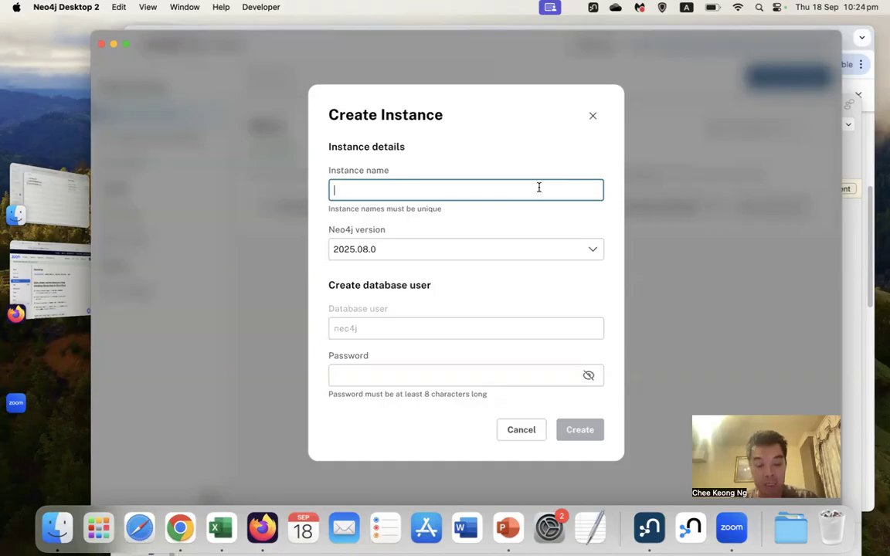
pyautogui.write('Mo')
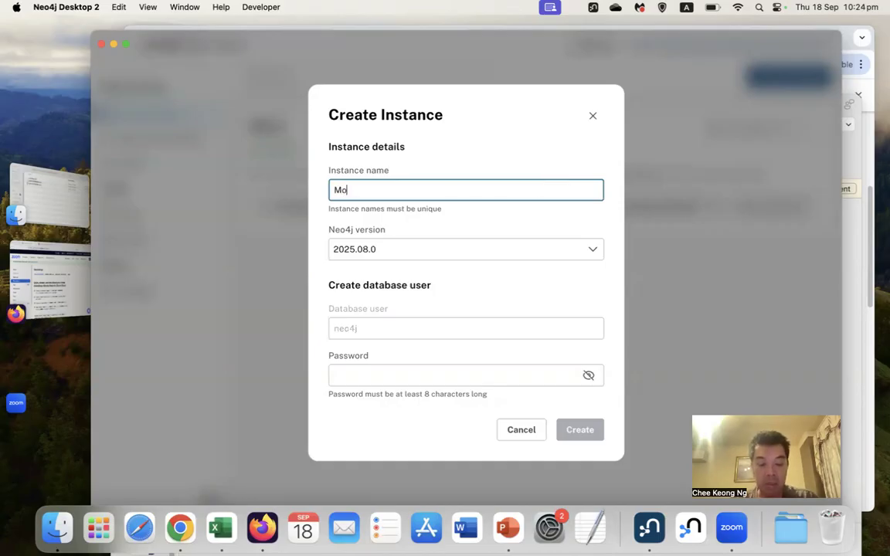
pyautogui.write('ney')
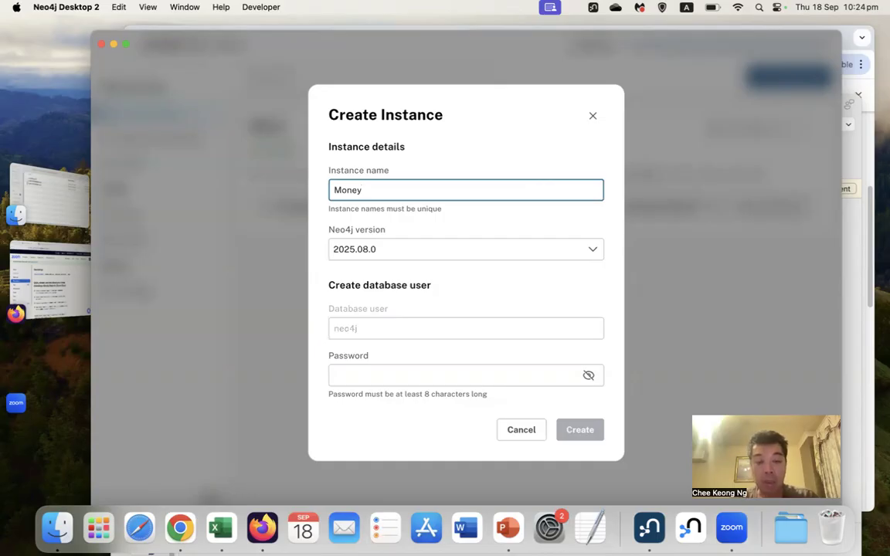
pyautogui.click(421, 374)
pyautogui.write('•••')
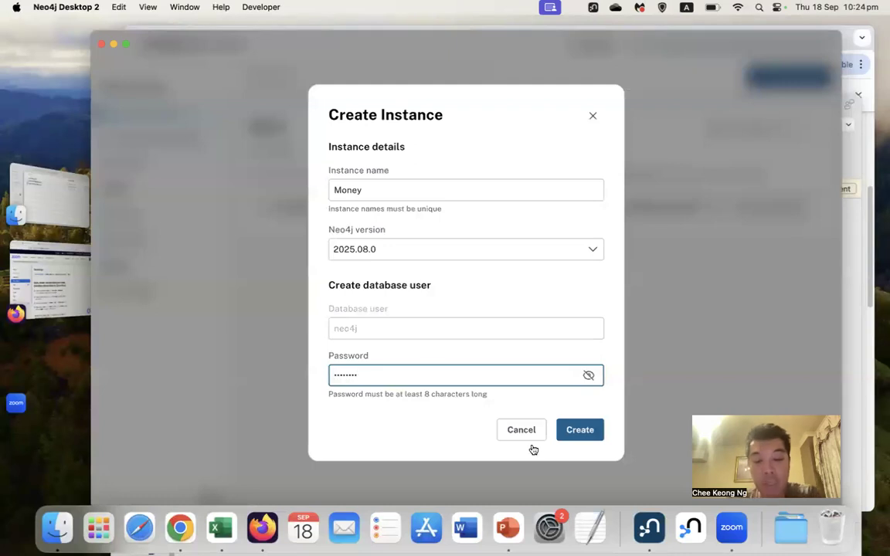
pyautogui.click(580, 435)
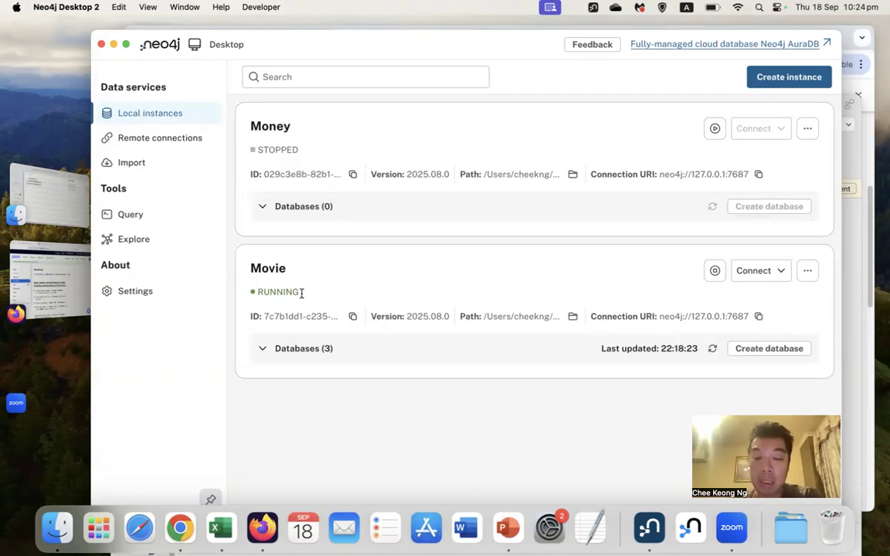
# Stop the Movie instance and examine the Money instance's ID and version.
pyautogui.click(715, 271)
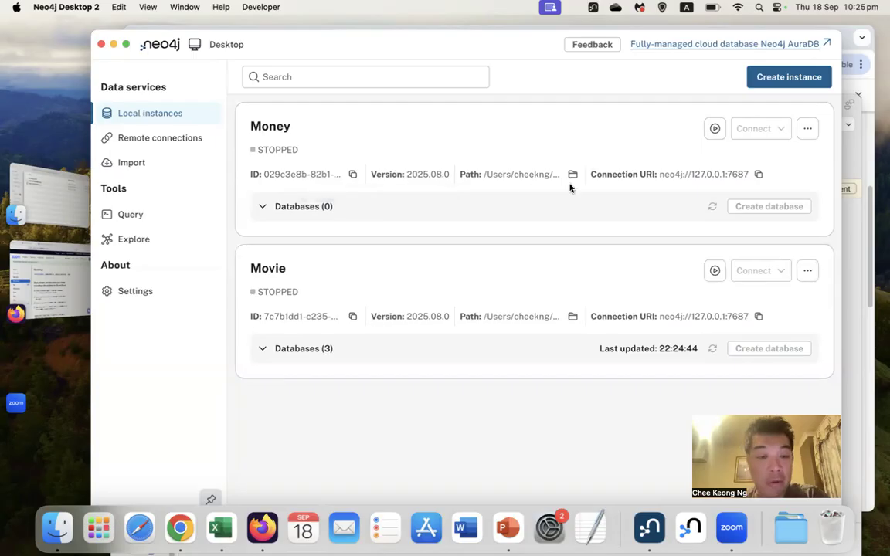
pyautogui.moveTo(268, 174); pyautogui.dragTo(334, 175)
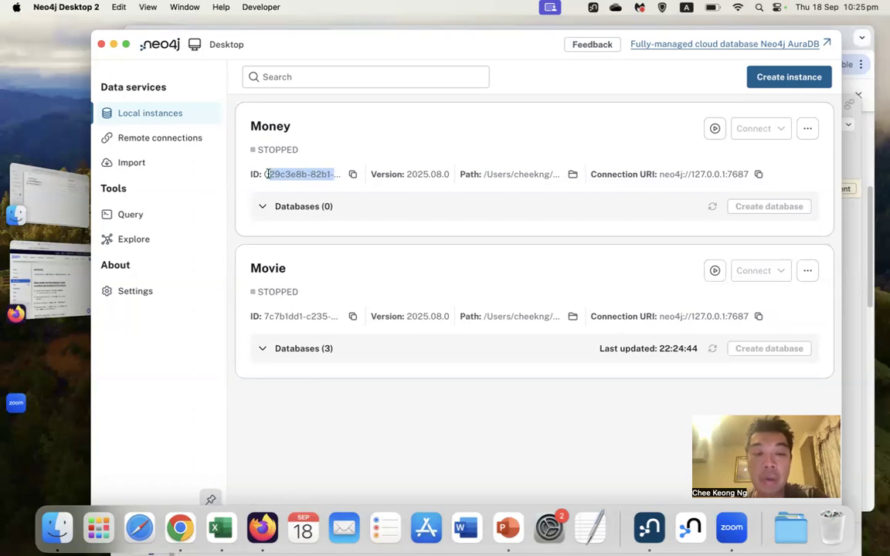
pyautogui.moveTo(264, 174); pyautogui.dragTo(338, 175)
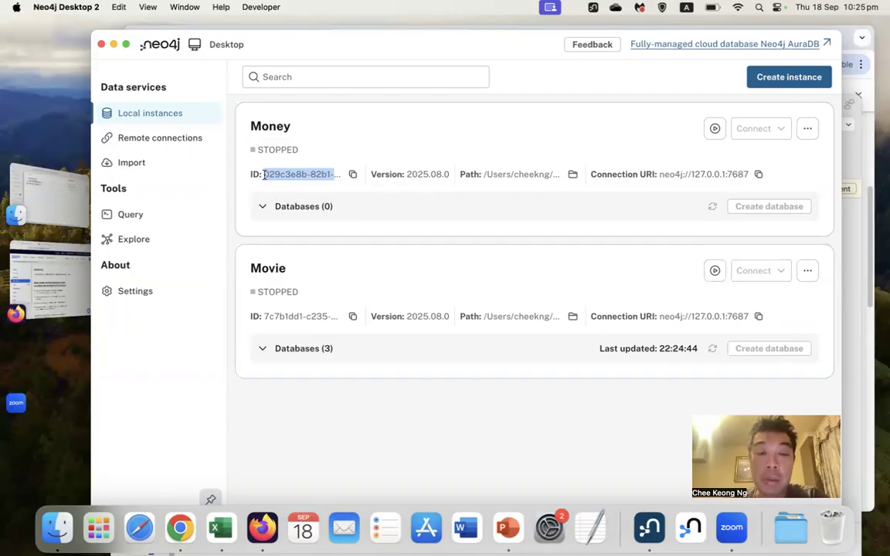
pyautogui.moveTo(264, 174); pyautogui.dragTo(335, 173)
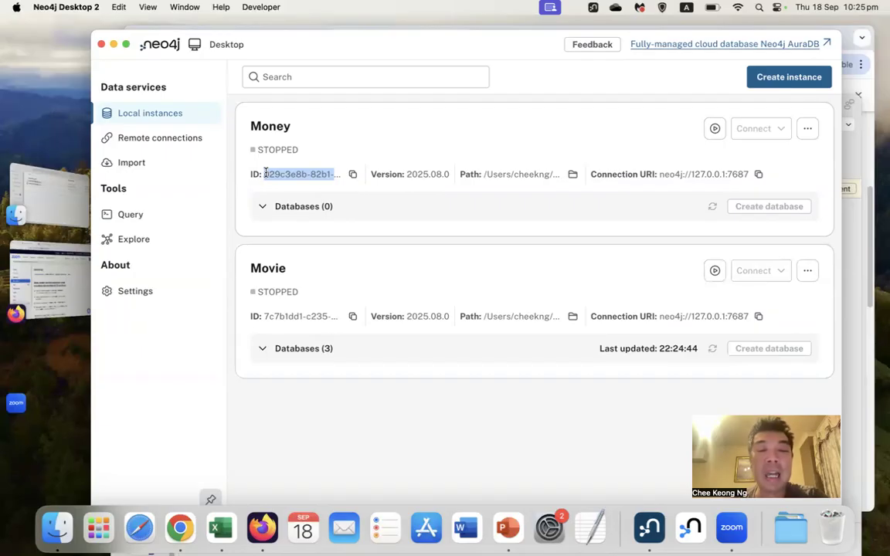
pyautogui.moveTo(265, 173); pyautogui.dragTo(447, 174)
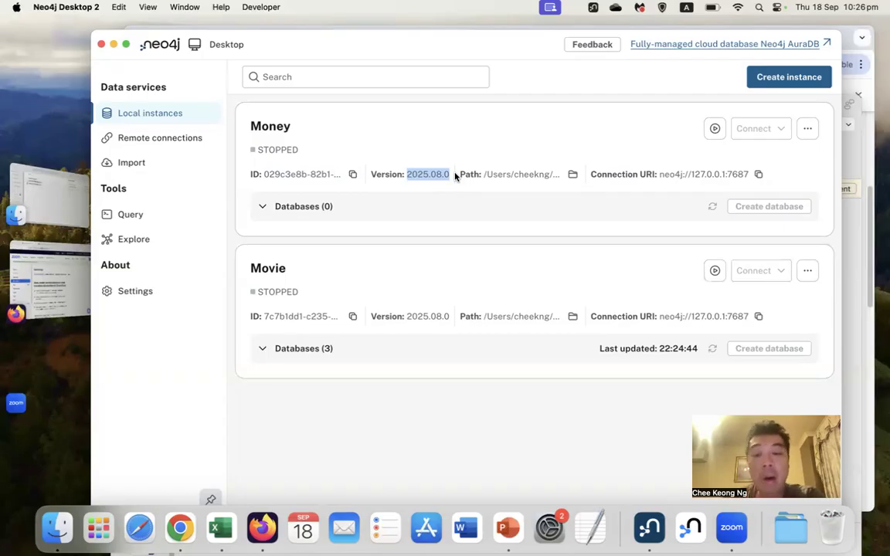
pyautogui.click(408, 173)
pyautogui.moveTo(408, 174); pyautogui.dragTo(450, 176)
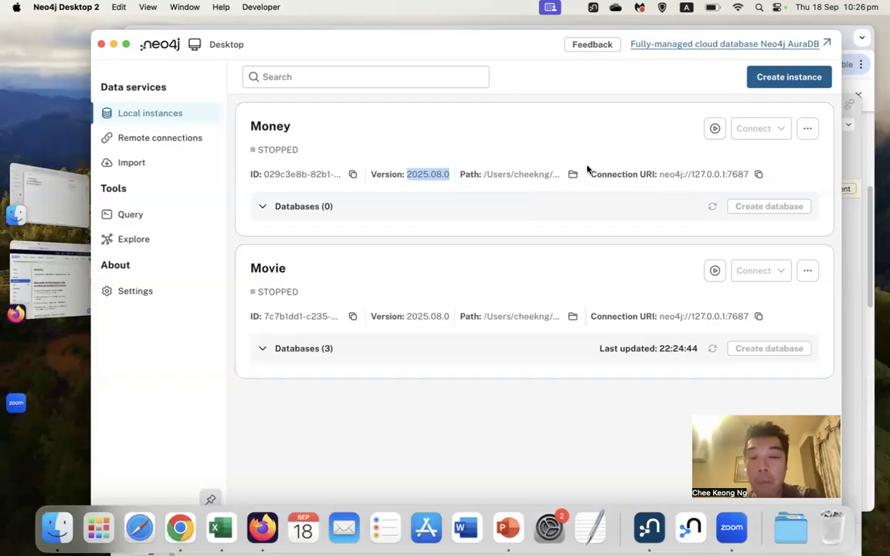
# Start the Money instance and create a database named Money in it.
pyautogui.click(715, 129)
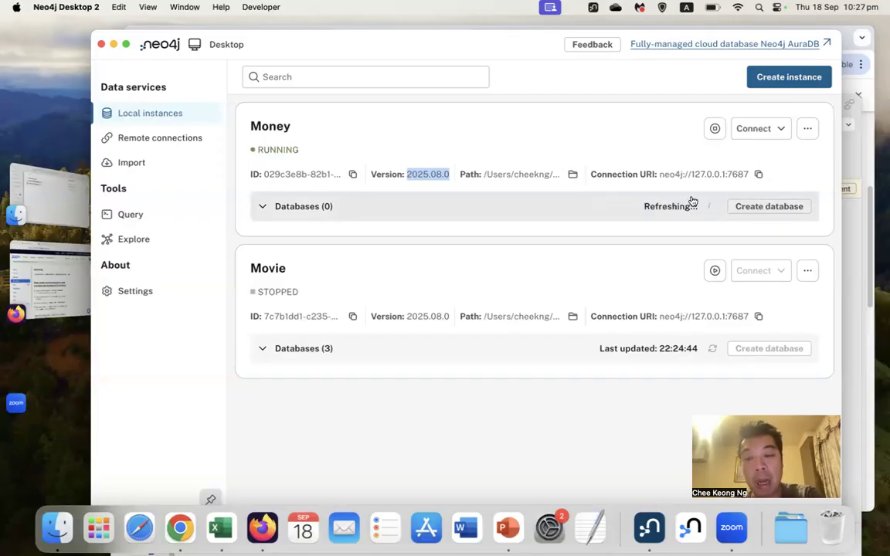
pyautogui.click(742, 208)
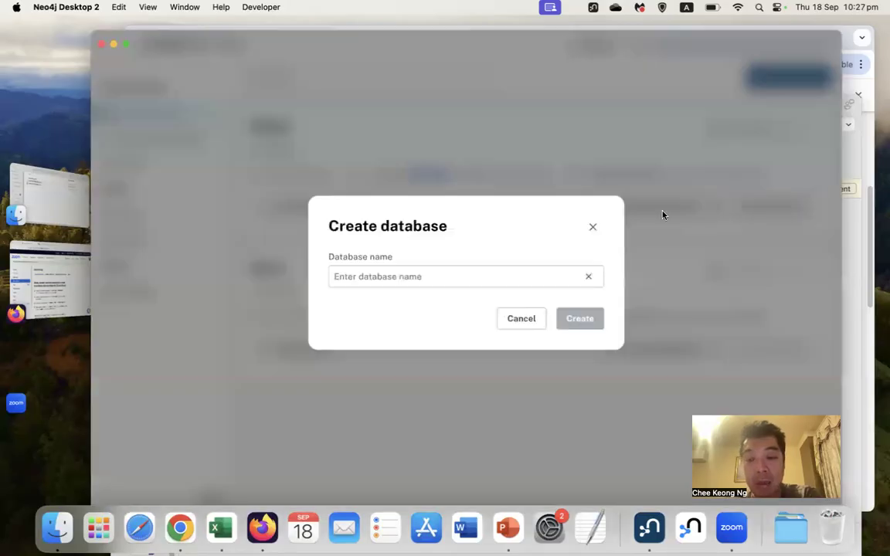
pyautogui.click(481, 276)
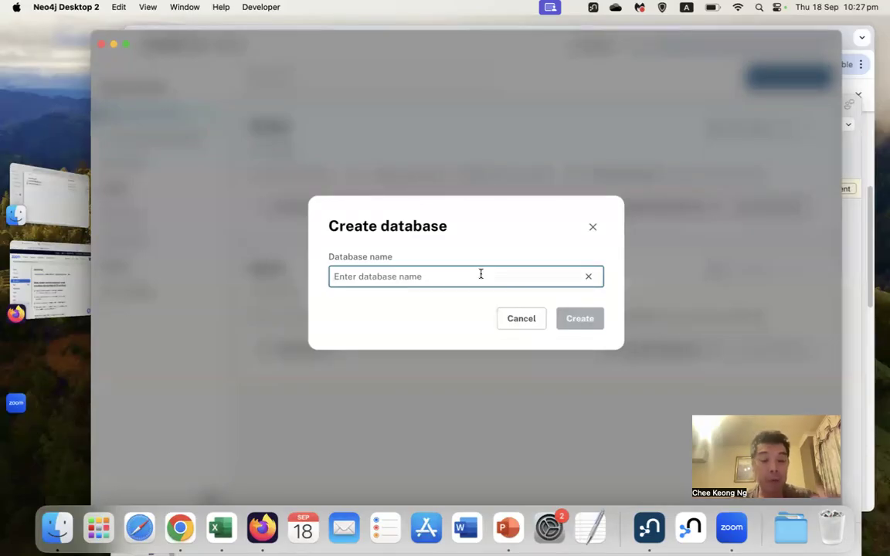
pyautogui.write('Money')
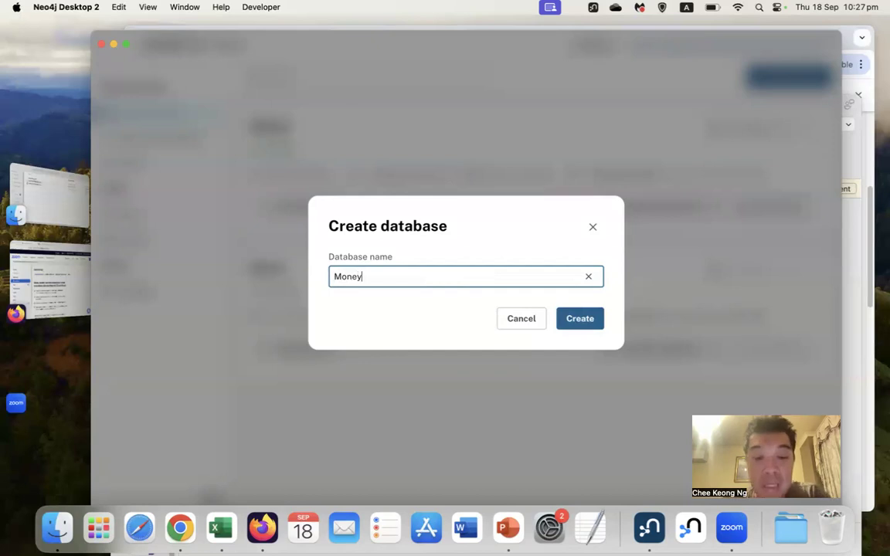
pyautogui.click(562, 324)
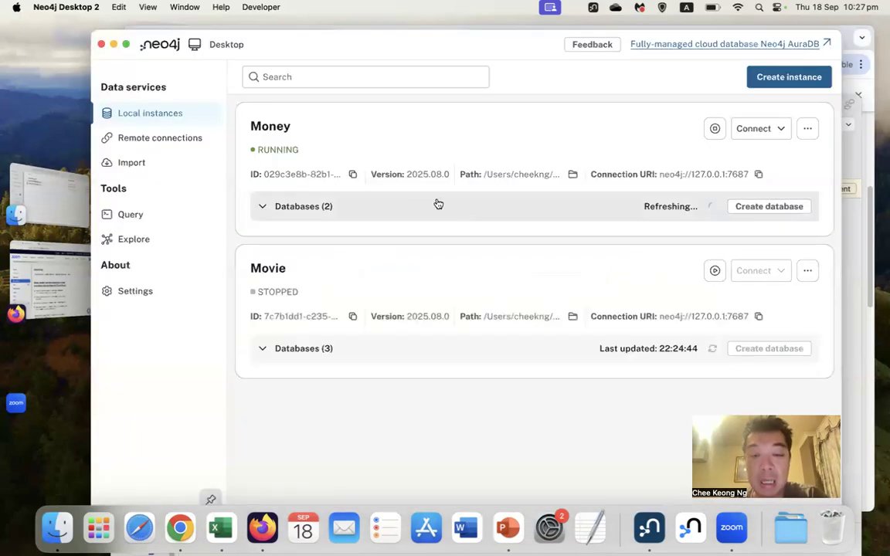
# Expand the Money instance's database list and open the instance's folder in Finder.
pyautogui.click(264, 207)
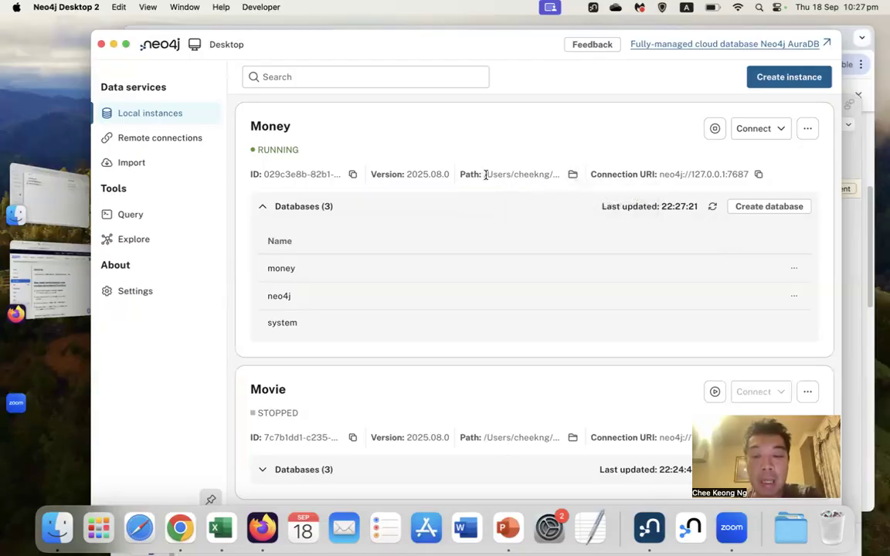
pyautogui.click(573, 176)
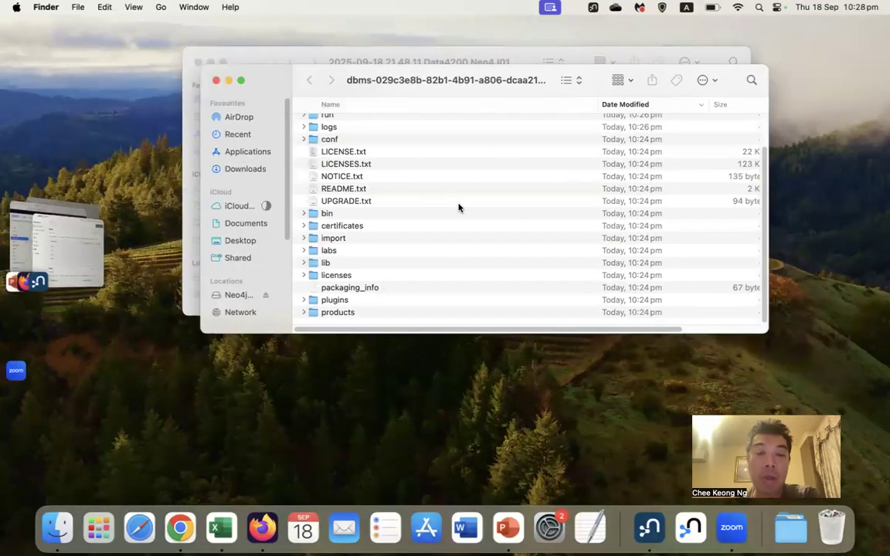
pyautogui.scroll(3, 458, 208)
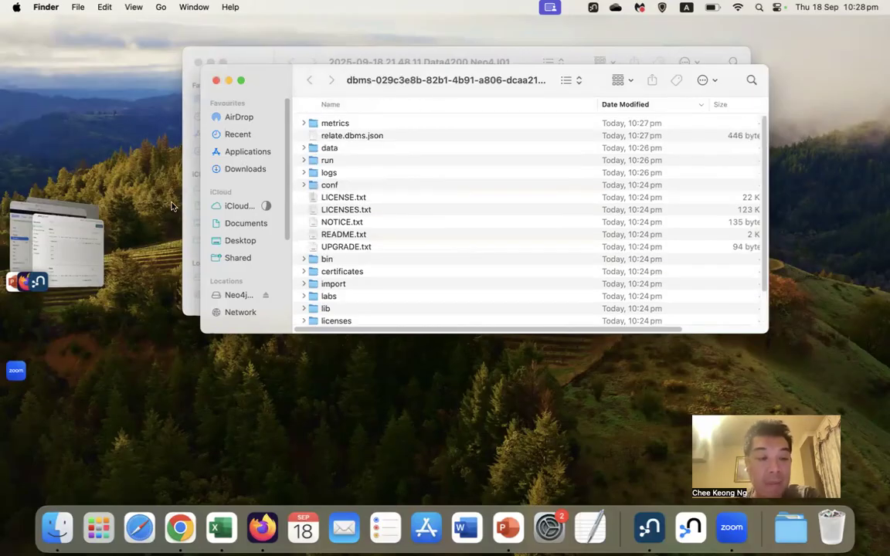
# Arrange the Neo4j Desktop window and the instance's Finder window together, and open the instance's import folder.
pyautogui.click(74, 241)
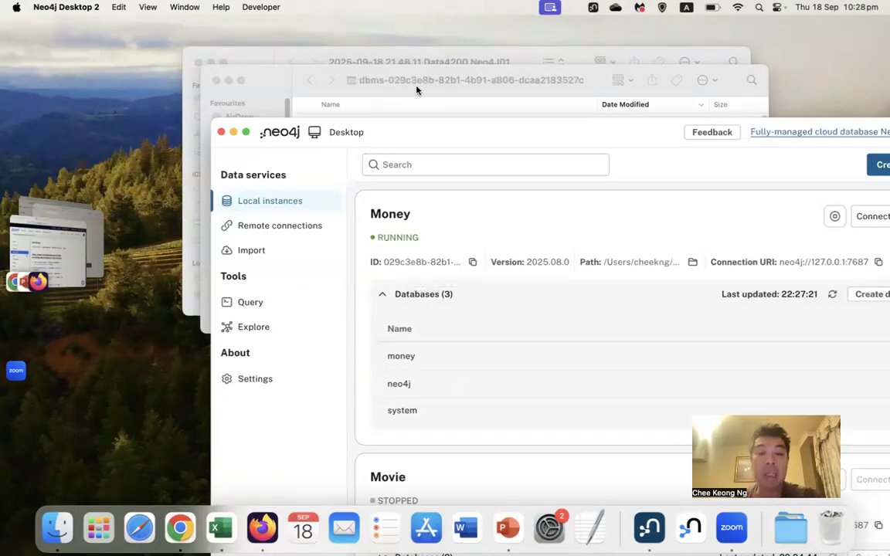
pyautogui.moveTo(433, 130); pyautogui.dragTo(340, 115)
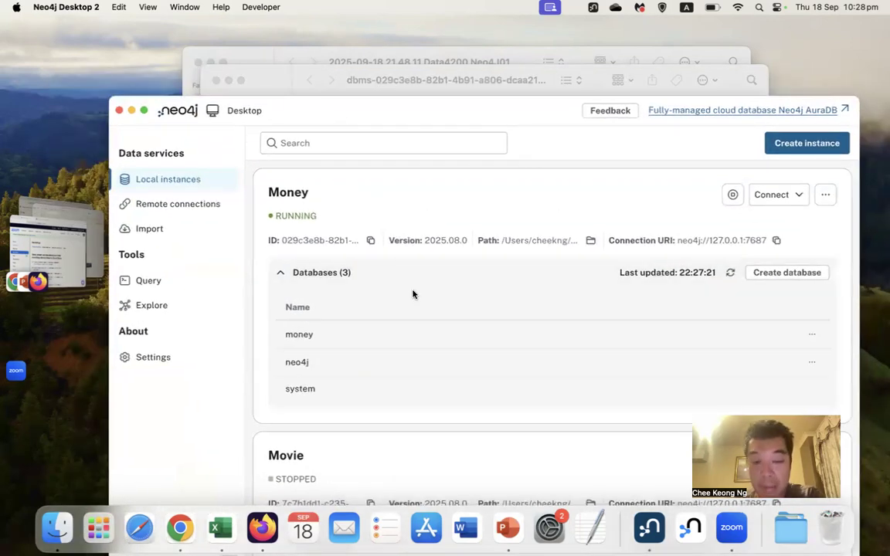
pyautogui.moveTo(462, 77); pyautogui.dragTo(329, 98)
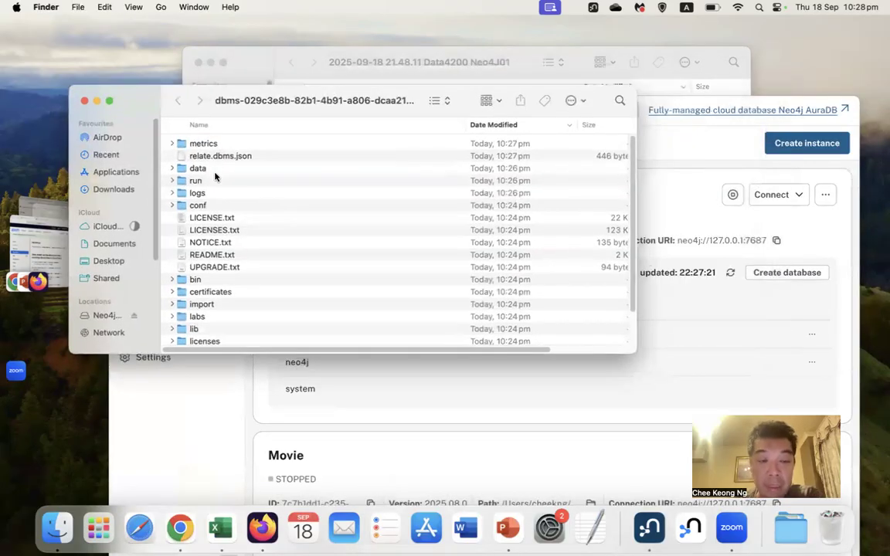
pyautogui.scroll(-2, 187, 246)
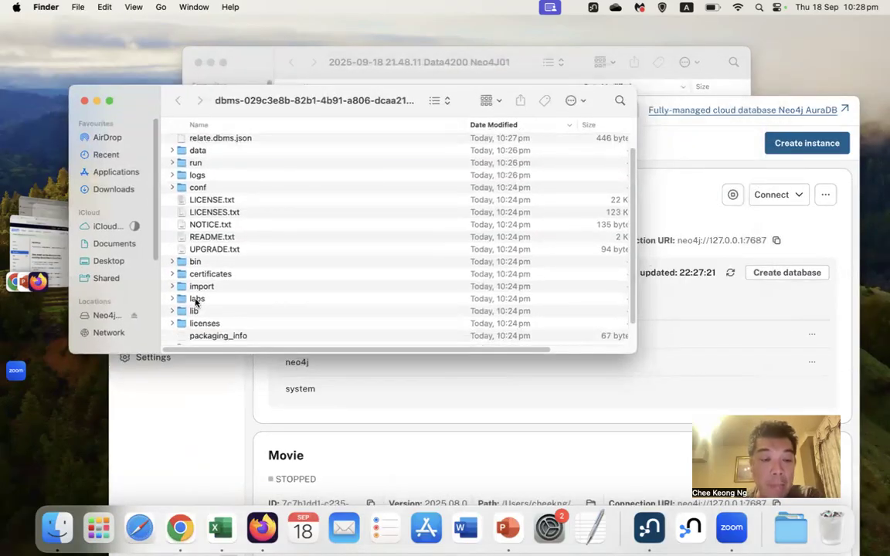
pyautogui.doubleClick(199, 288)
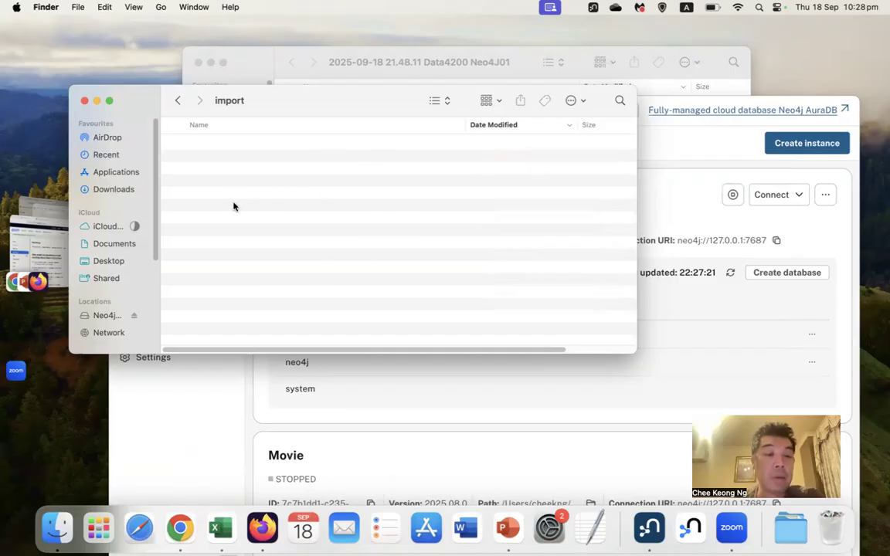
# Open the Workshop 10 Resources-20250912 folder in Downloads.
pyautogui.click(120, 192)
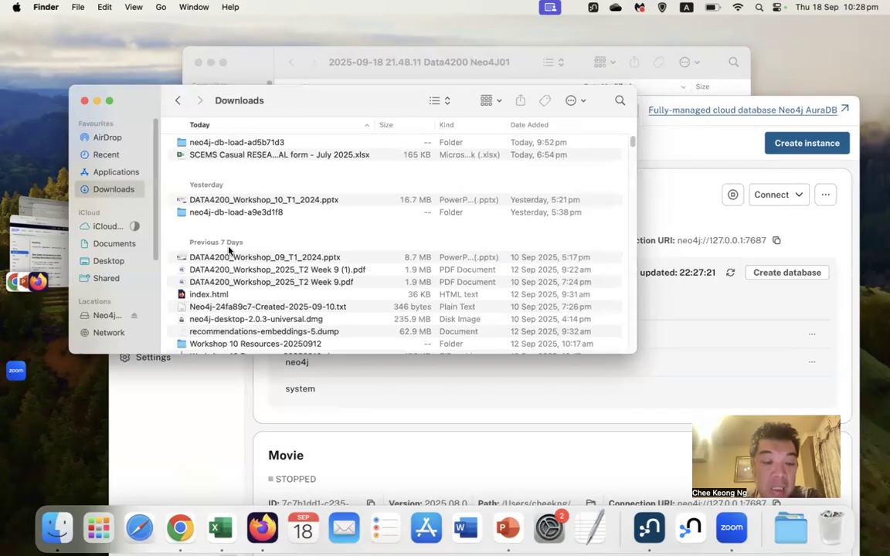
pyautogui.scroll(-1, 229, 245)
pyautogui.scroll(-2, 229, 249)
pyautogui.scroll(-1, 231, 250)
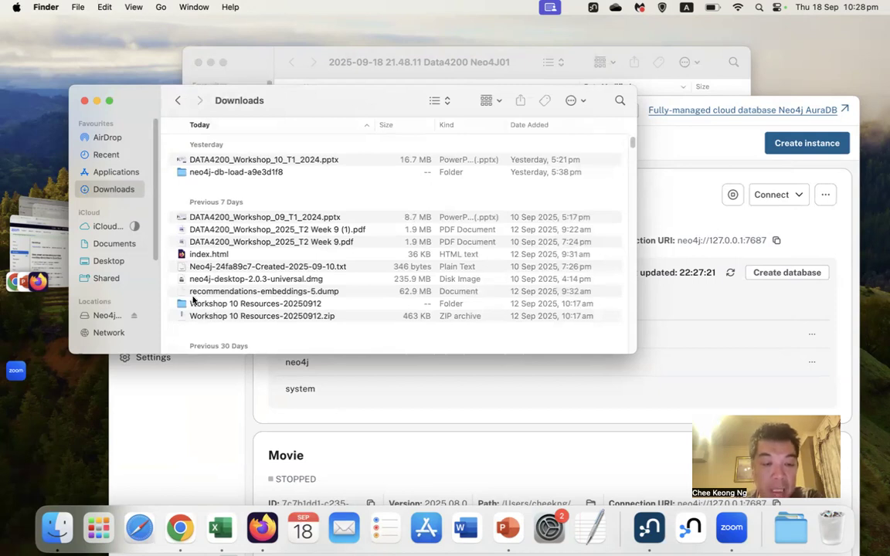
pyautogui.doubleClick(247, 306)
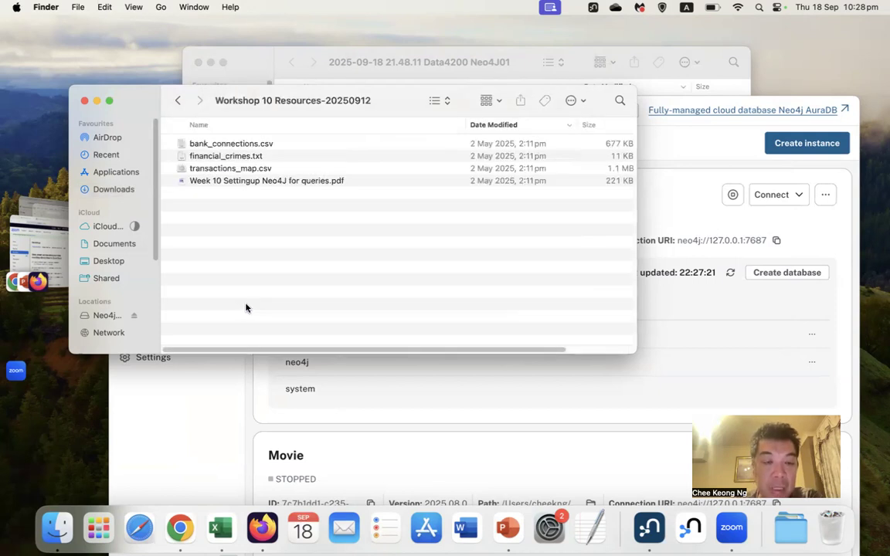
# Copy transactions_map.csv from the workshop resources into the Money instance's import folder.
pyautogui.click(221, 144)
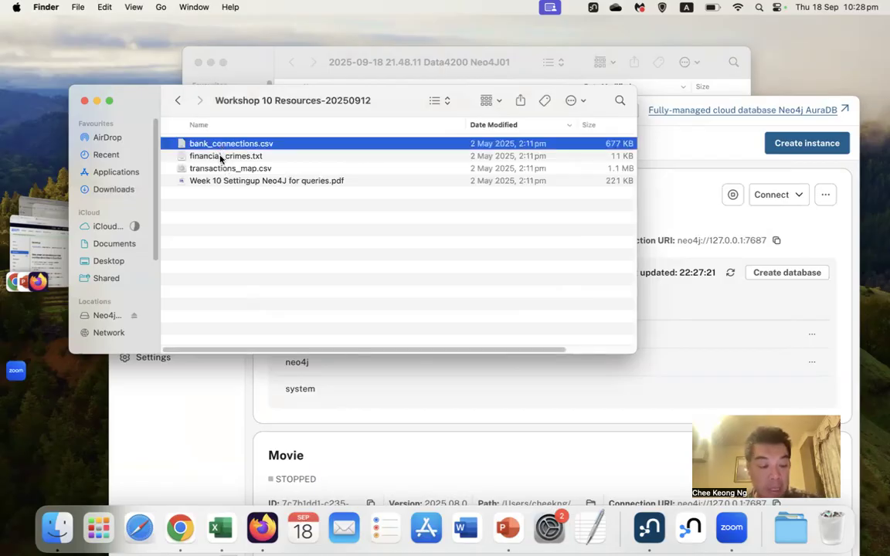
pyautogui.keyDown('shift'); pyautogui.click(220, 167); pyautogui.keyUp('shift')
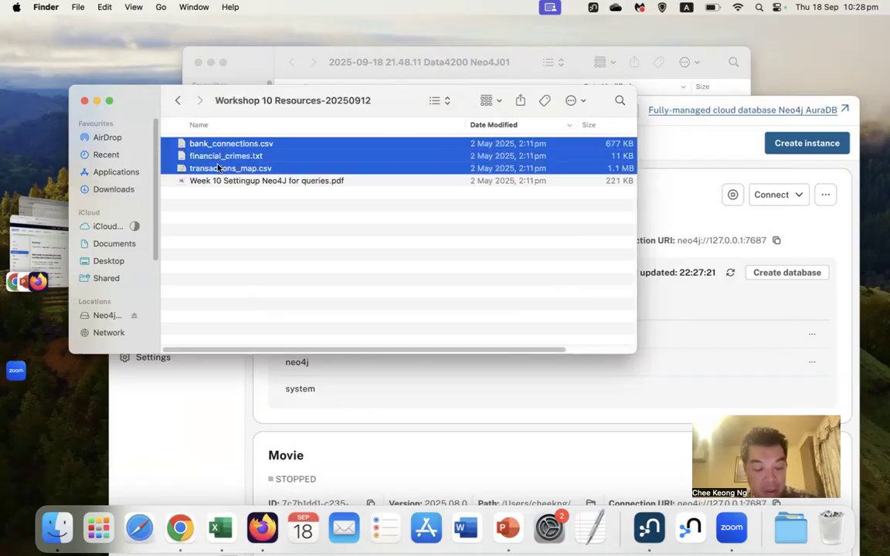
pyautogui.click(218, 168)
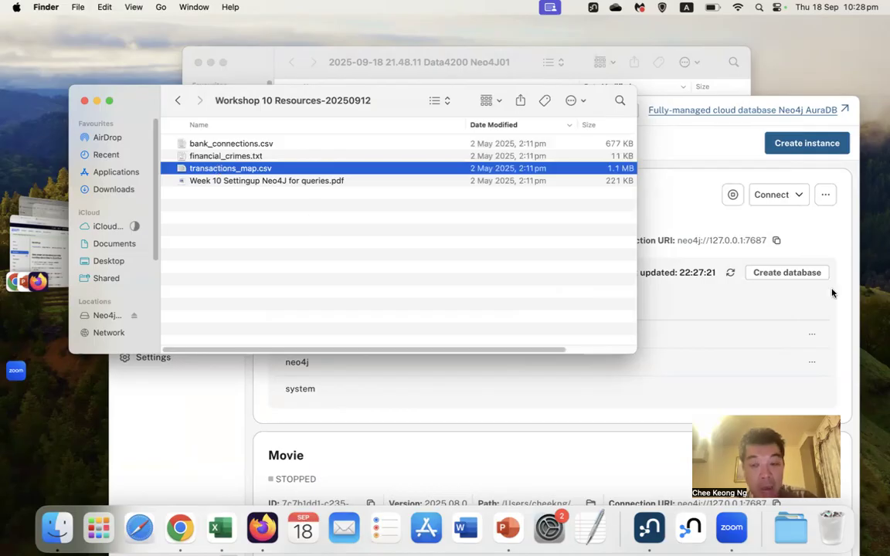
pyautogui.click(178, 102)
pyautogui.click(177, 102)
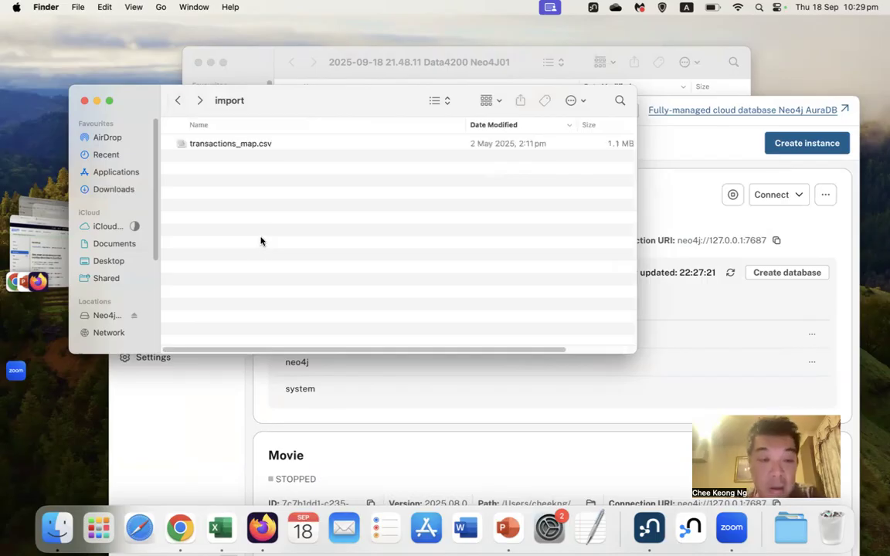
# Copy bank_connections.csv from the Workshop 10 Resources-20250912 folder into the Money instance's import folder.
pyautogui.click(197, 101)
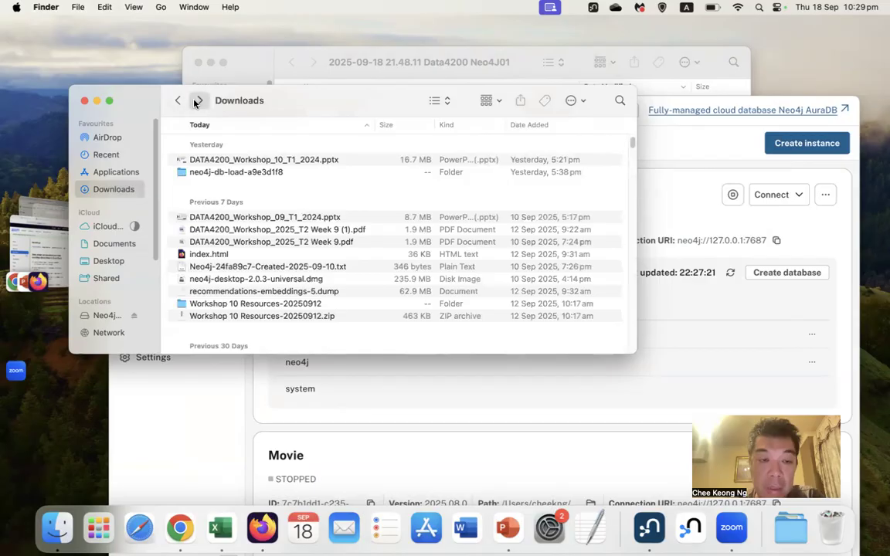
pyautogui.click(198, 102)
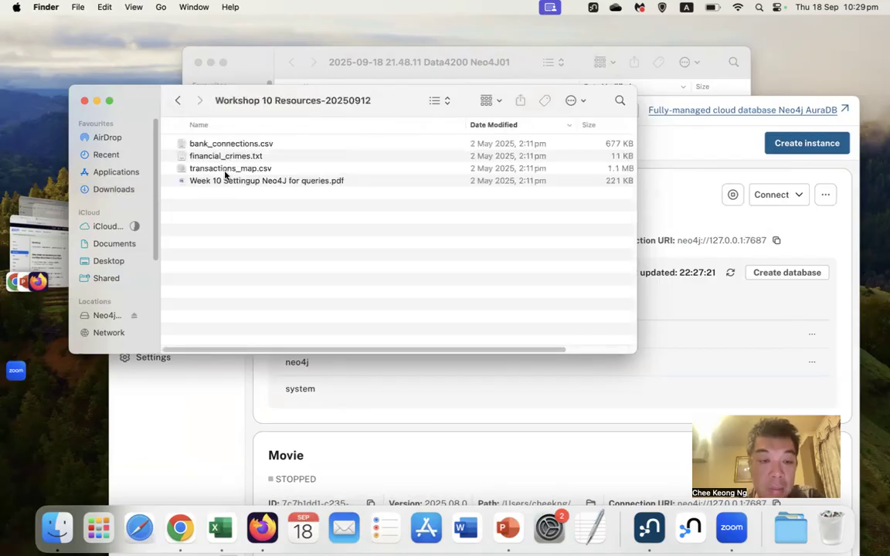
pyautogui.click(229, 145)
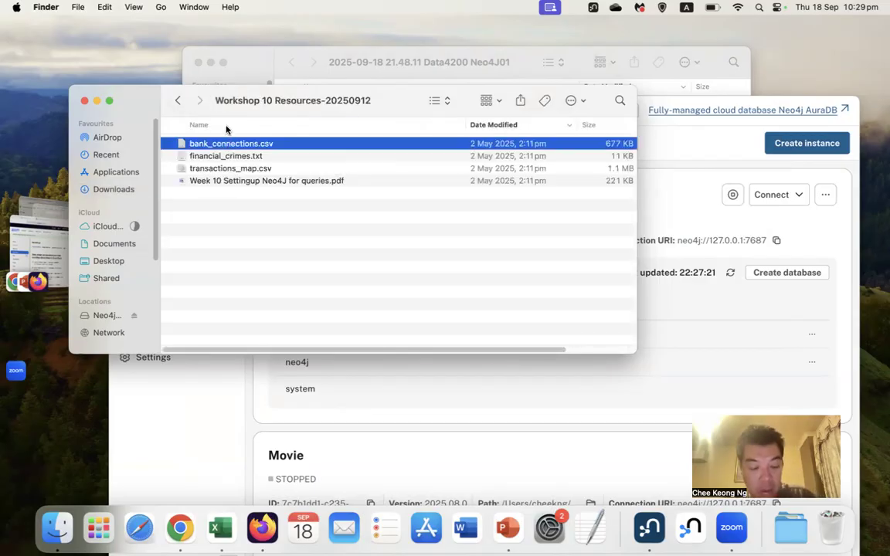
pyautogui.click(177, 101)
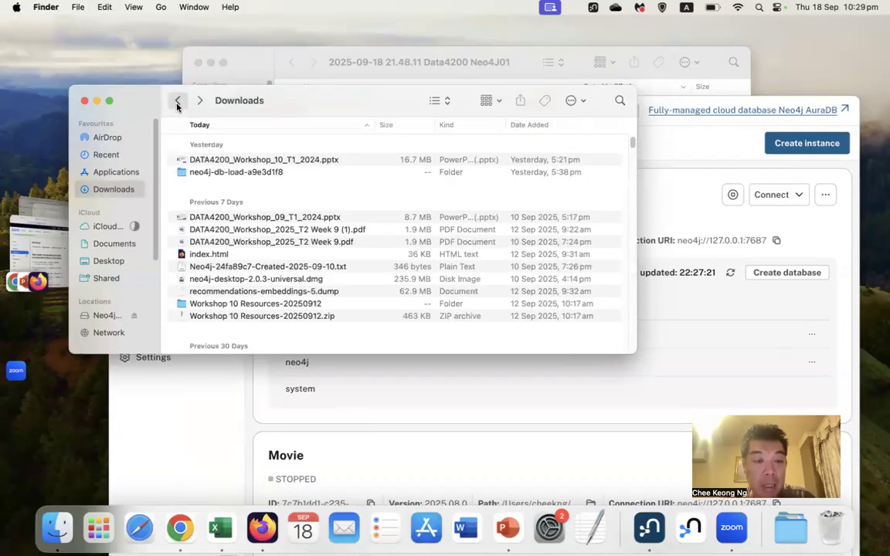
pyautogui.click(177, 101)
pyautogui.press('super+v')
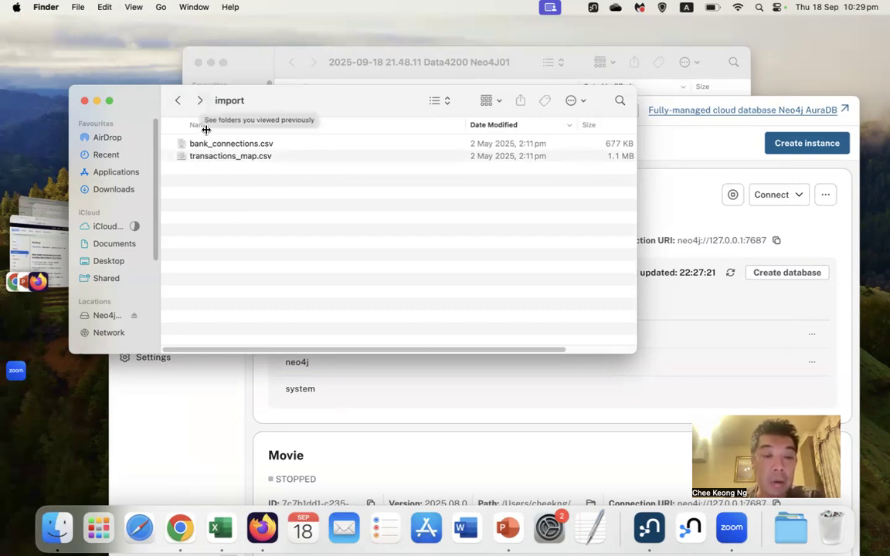
# Open financial_crimes.txt from the Workshop 10 Resources-20250912 folder and close that folder's Finder window.
pyautogui.click(199, 101)
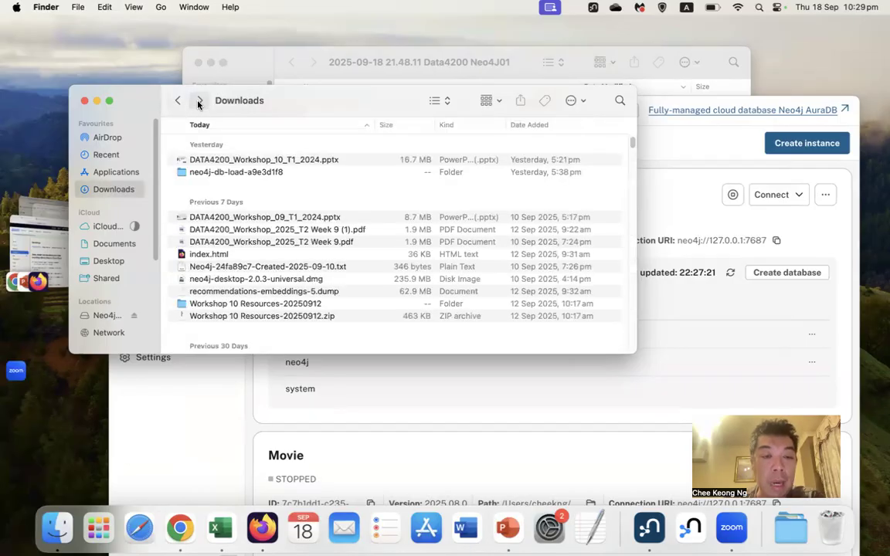
pyautogui.click(198, 102)
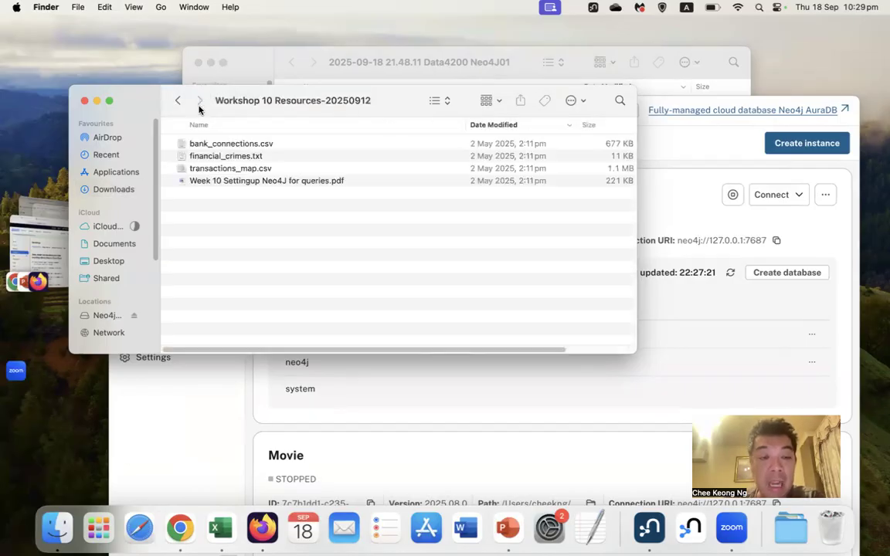
pyautogui.doubleClick(203, 156)
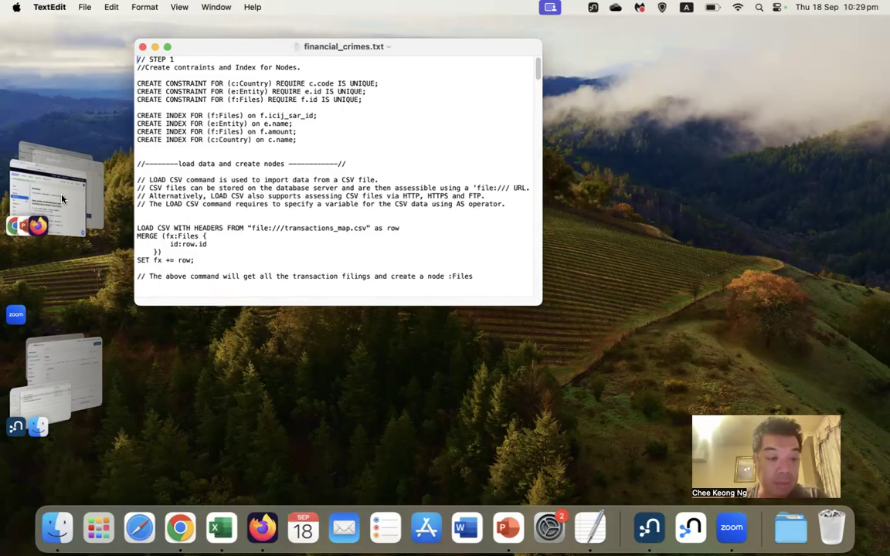
pyautogui.click(31, 357)
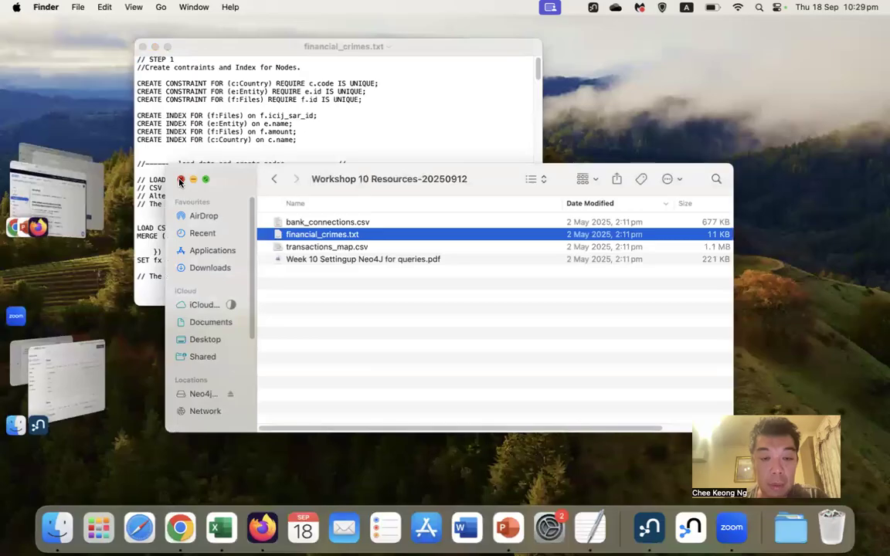
pyautogui.click(181, 180)
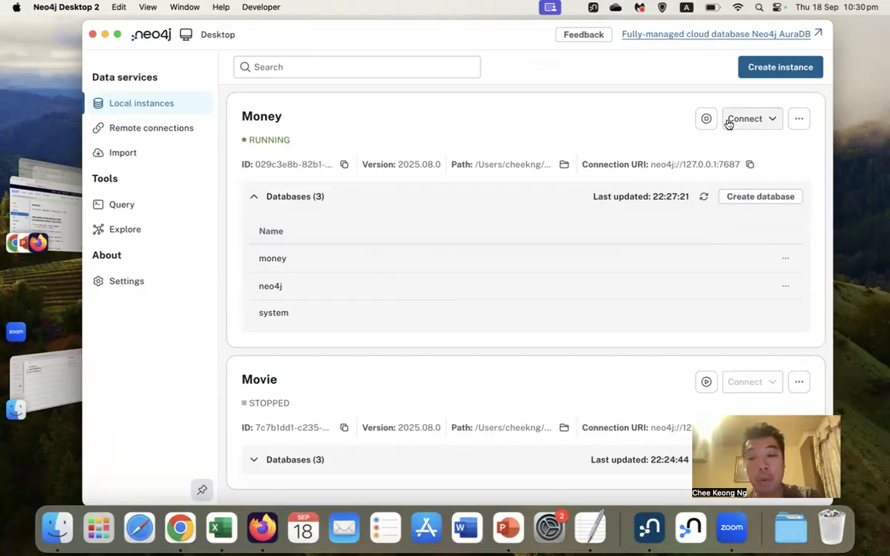
# Connect to the Money instance with the Query tool in Neo4j Desktop and remove all existing result frames.
pyautogui.click(771, 120)
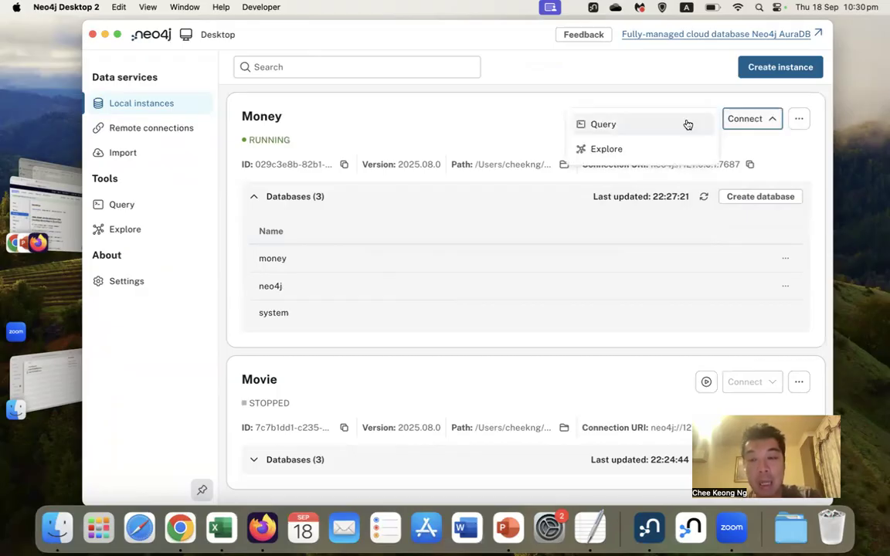
pyautogui.click(598, 123)
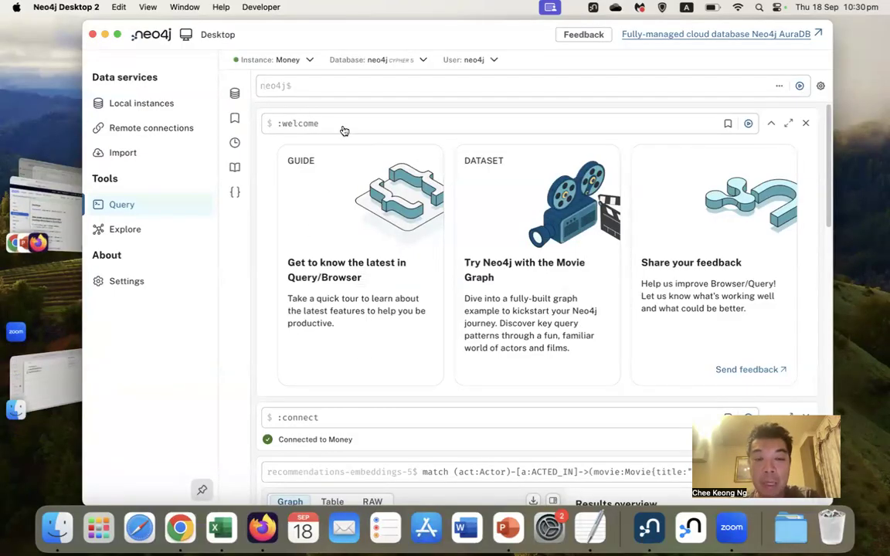
pyautogui.click(806, 124)
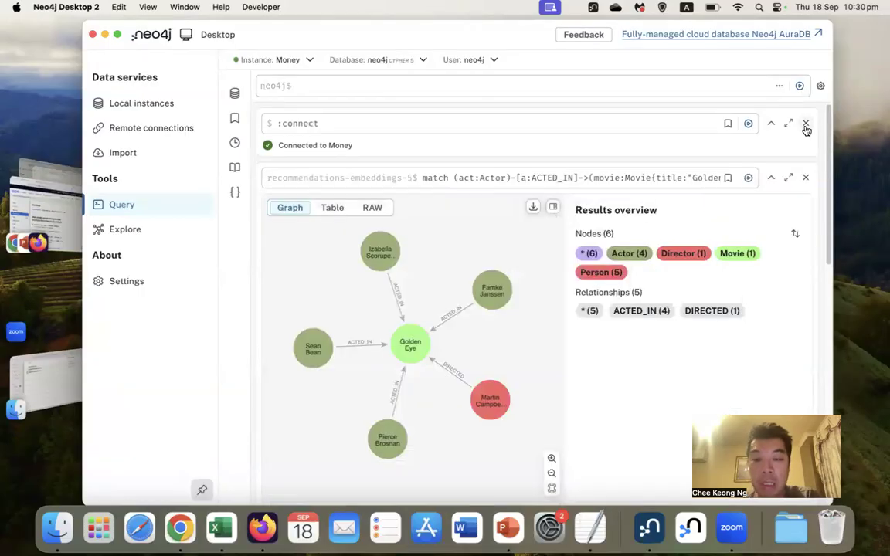
pyautogui.click(805, 125)
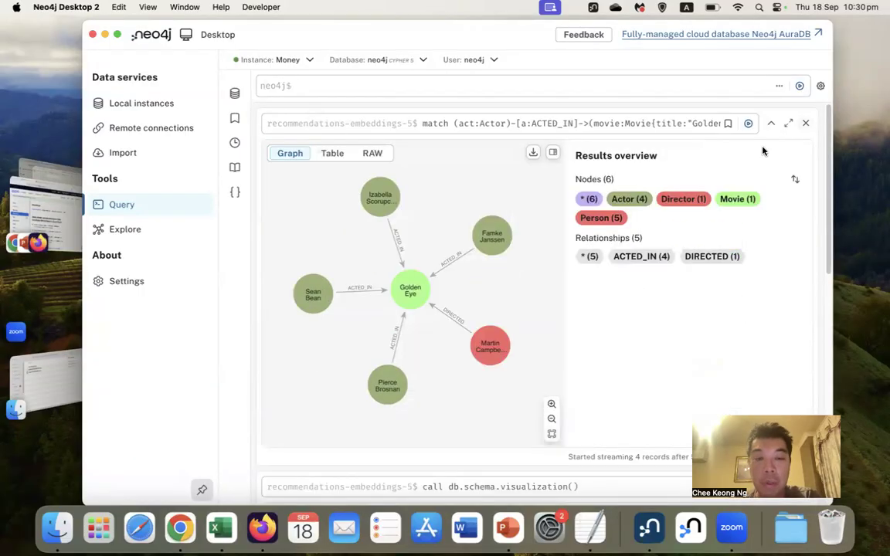
pyautogui.click(805, 124)
pyautogui.click(807, 125)
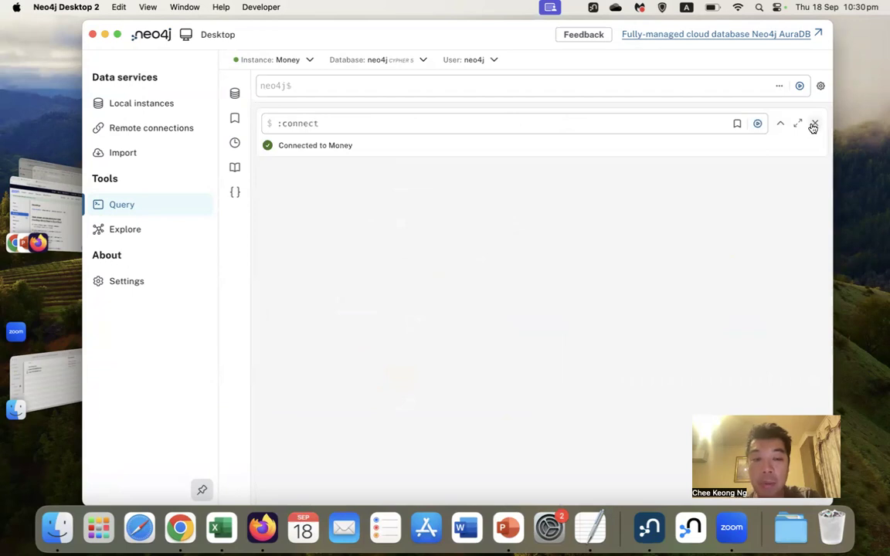
pyautogui.click(812, 125)
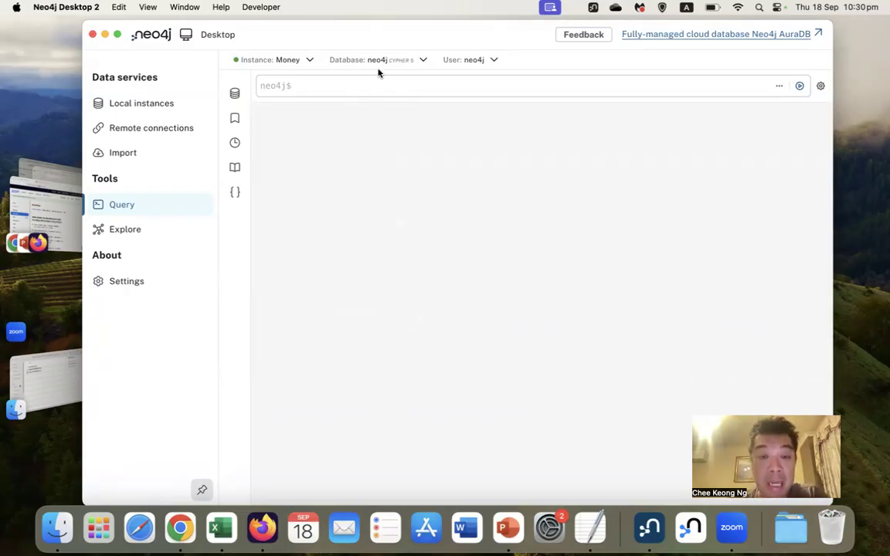
# Switch the query session from the default database to the money database.
pyautogui.click(421, 62)
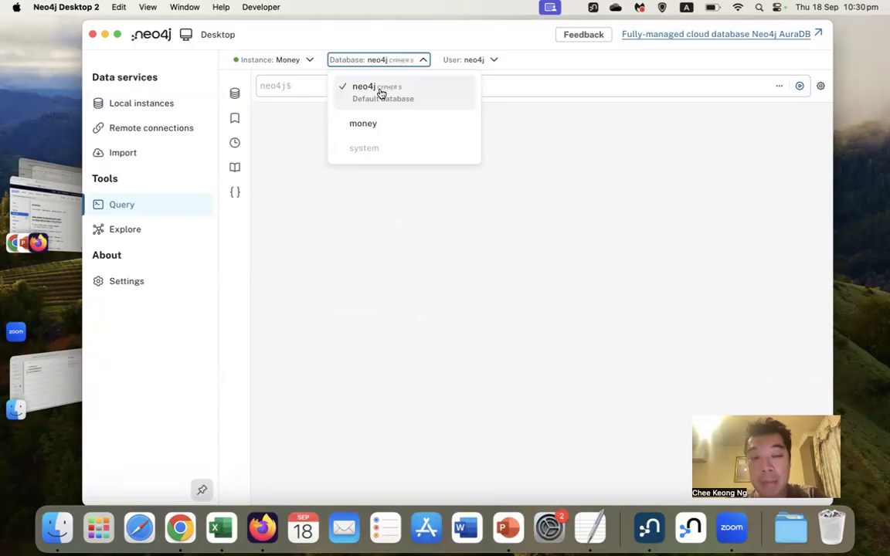
pyautogui.click(364, 125)
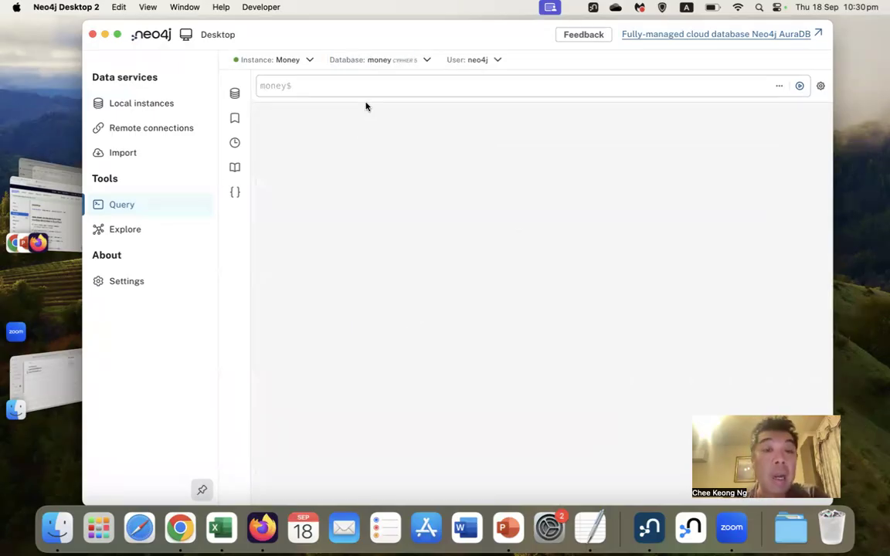
pyautogui.click(424, 63)
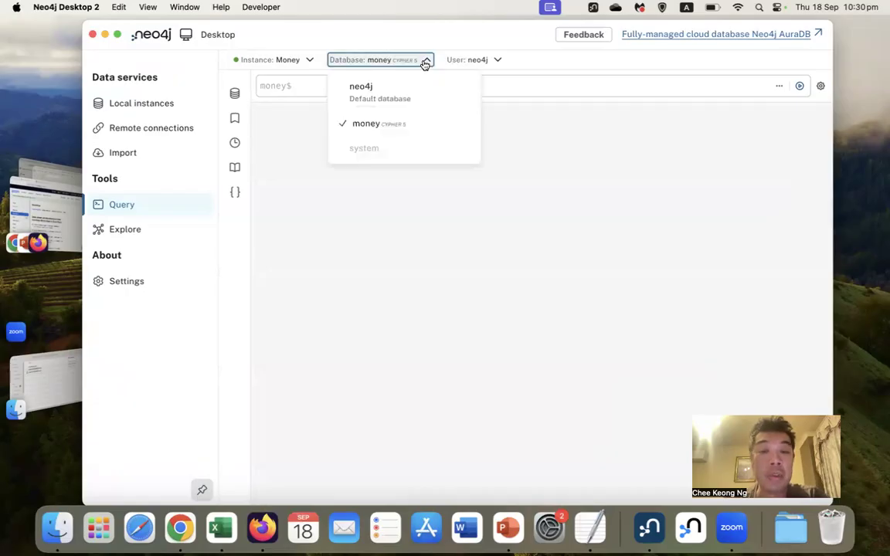
pyautogui.click(374, 121)
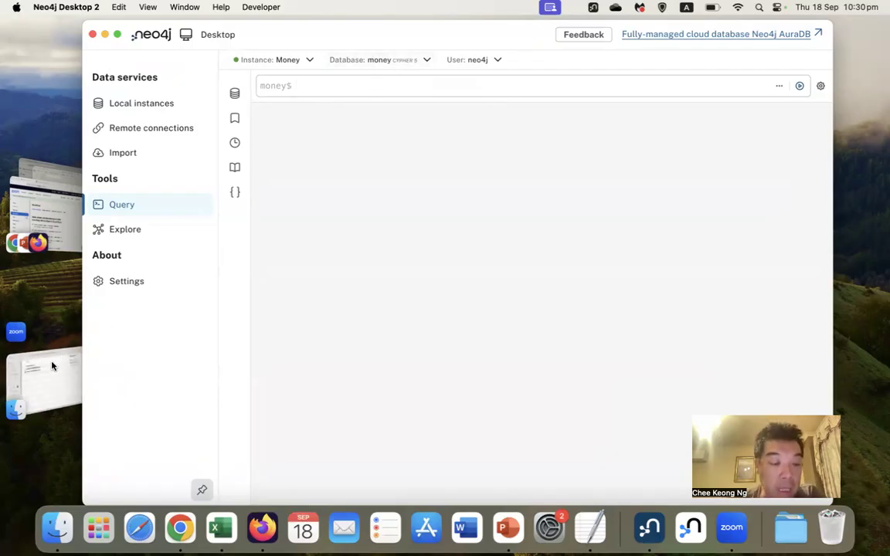
# Close the remaining Finder window and arrange the Neo4j Desktop window together with the financial_crimes.txt window.
pyautogui.moveTo(42, 201); pyautogui.dragTo(15, 227)
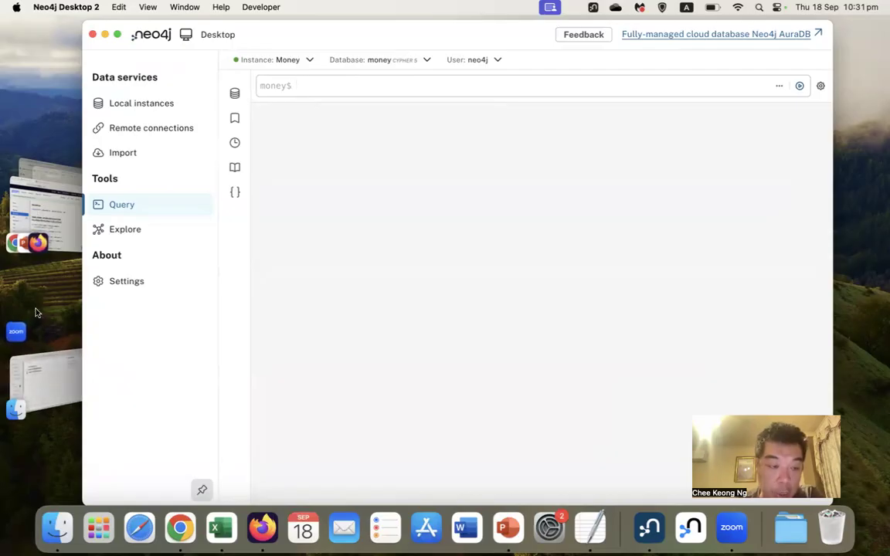
pyautogui.click(32, 373)
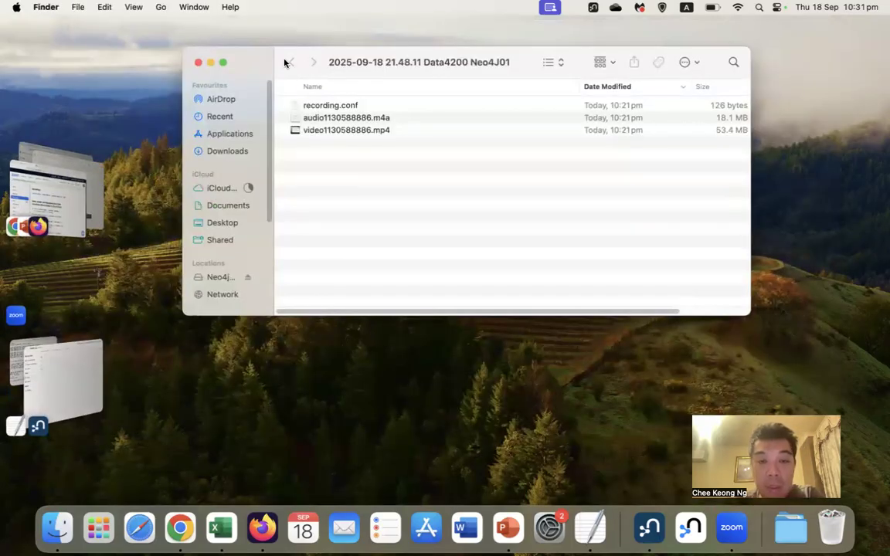
pyautogui.click(198, 63)
pyautogui.click(77, 365)
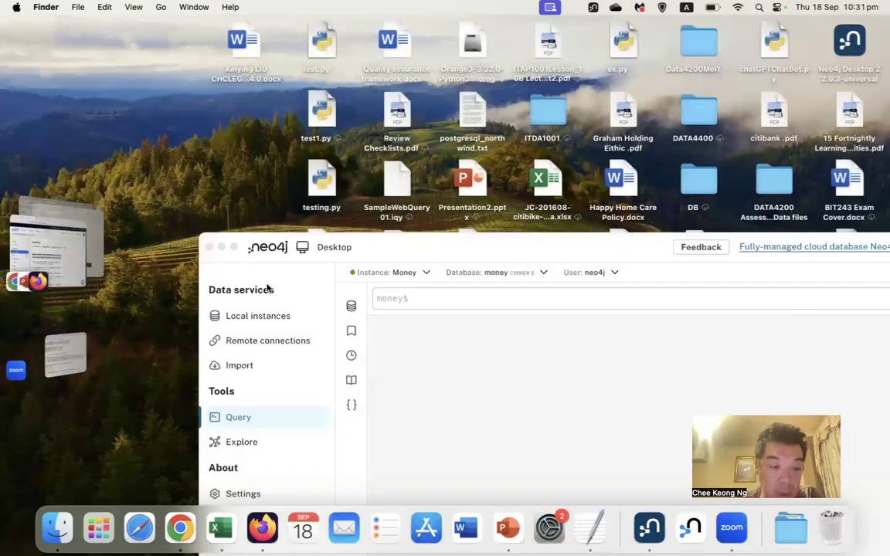
pyautogui.moveTo(561, 237); pyautogui.dragTo(504, 125)
pyautogui.click(243, 77)
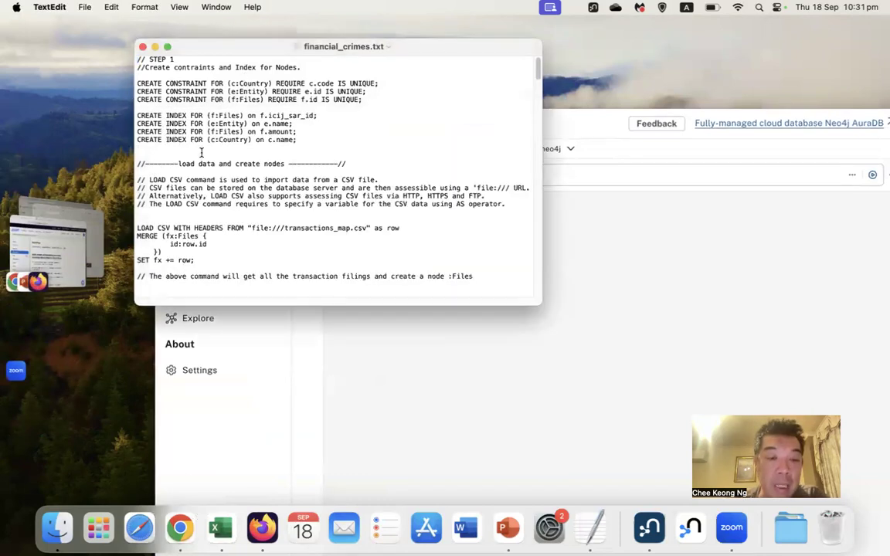
# Read through the constraint, index and LOAD CSV statements in financial_crimes.txt.
pyautogui.scroll(-10, 204, 150)
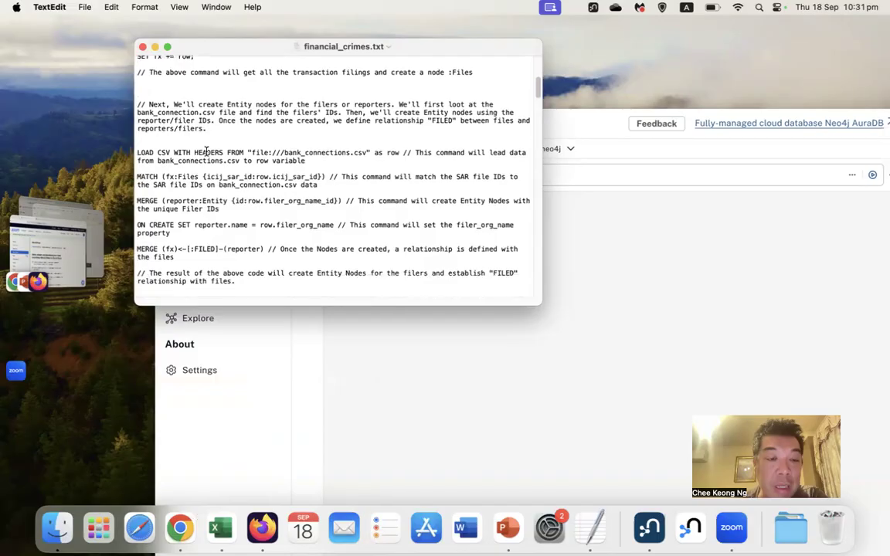
pyautogui.scroll(-4, 205, 152)
pyautogui.scroll(15, 205, 152)
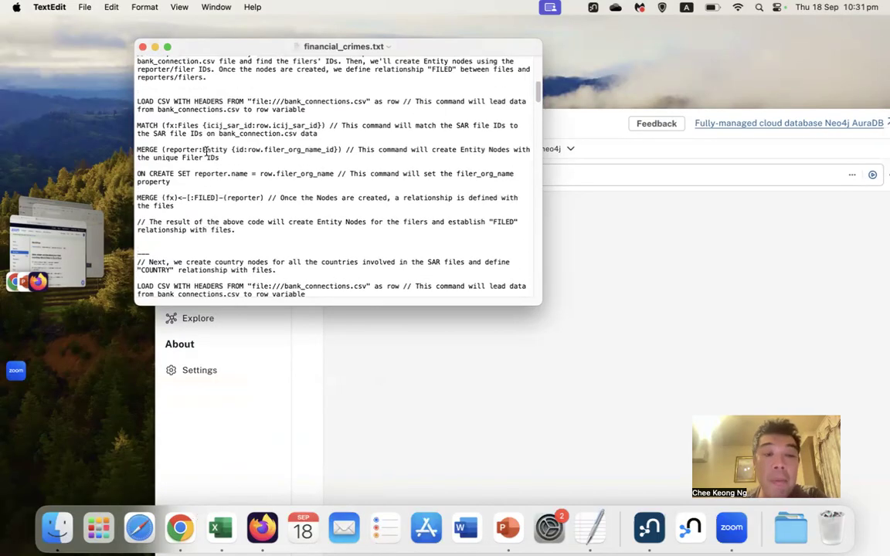
pyautogui.scroll(1, 206, 150)
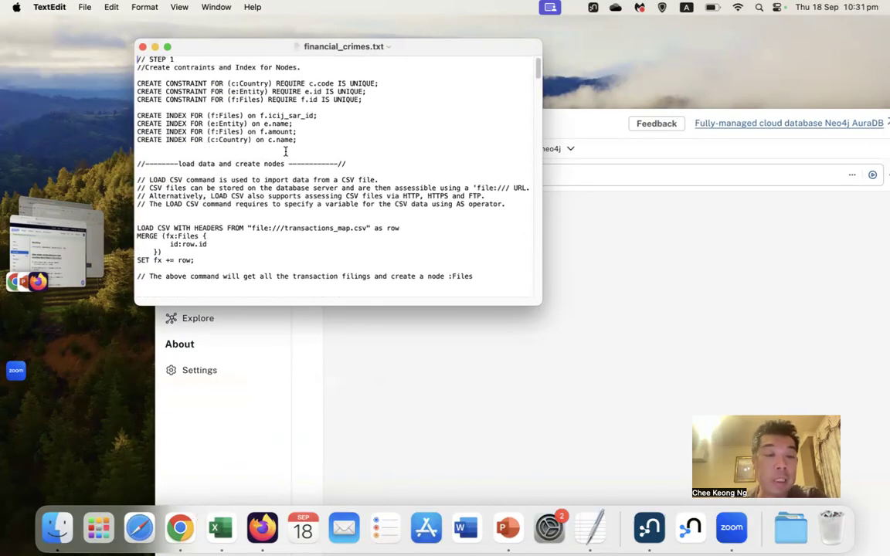
pyautogui.scroll(-3, 291, 162)
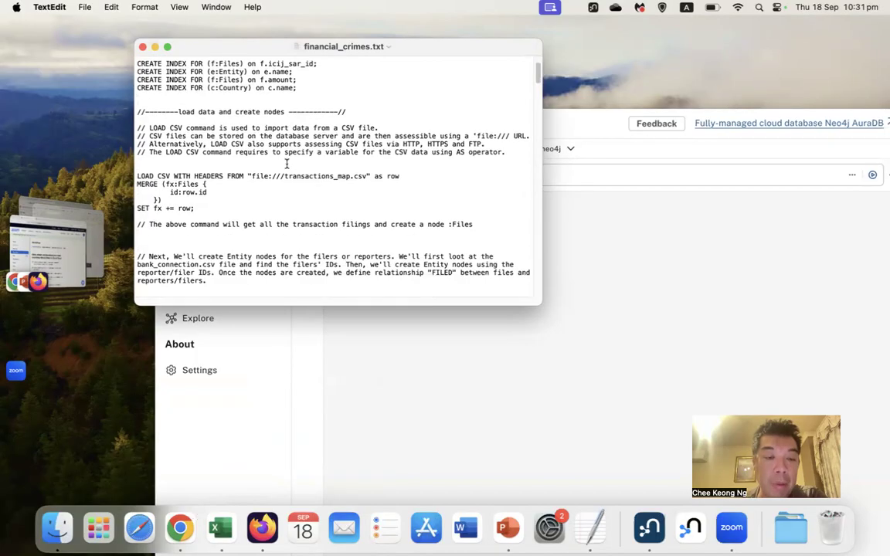
pyautogui.scroll(-5, 189, 208)
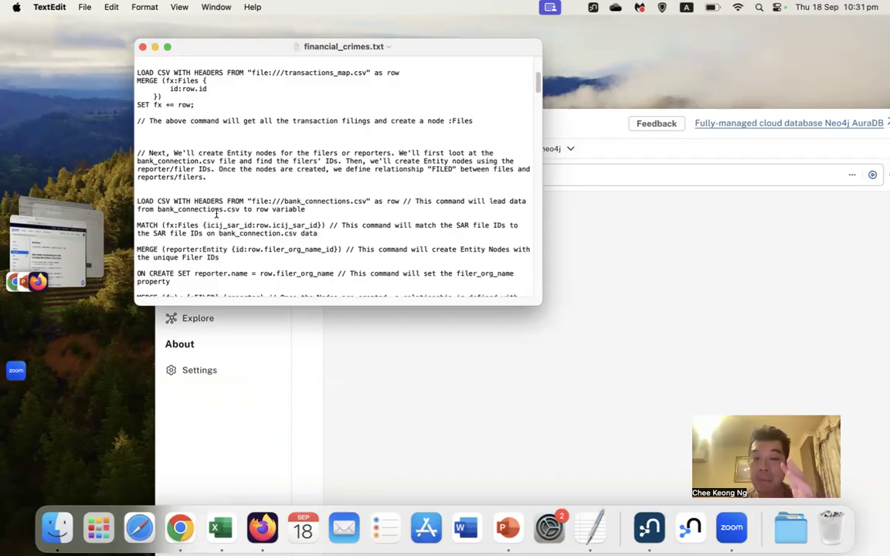
pyautogui.scroll(10, 307, 226)
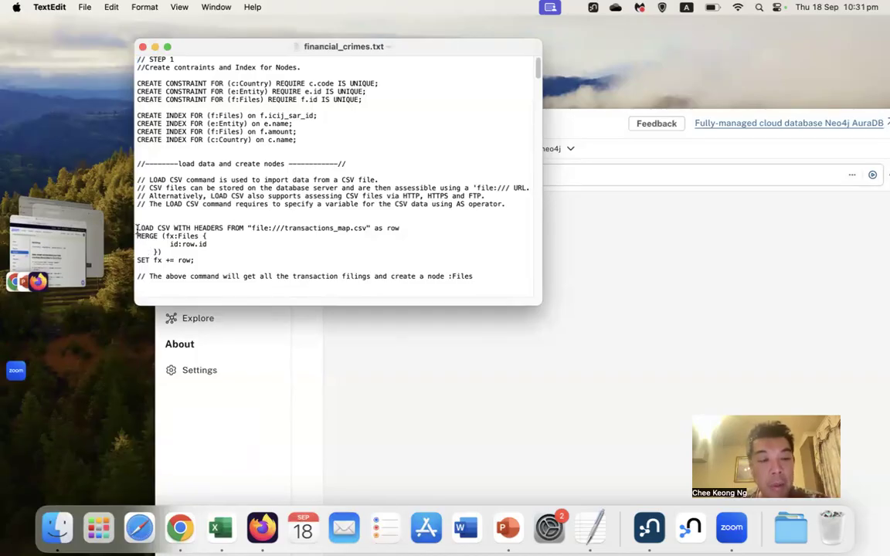
# Highlight the LOAD CSV block for transactions_map.csv including its comment, and compare it with the bank_connections.csv block below.
pyautogui.moveTo(139, 230); pyautogui.dragTo(392, 267)
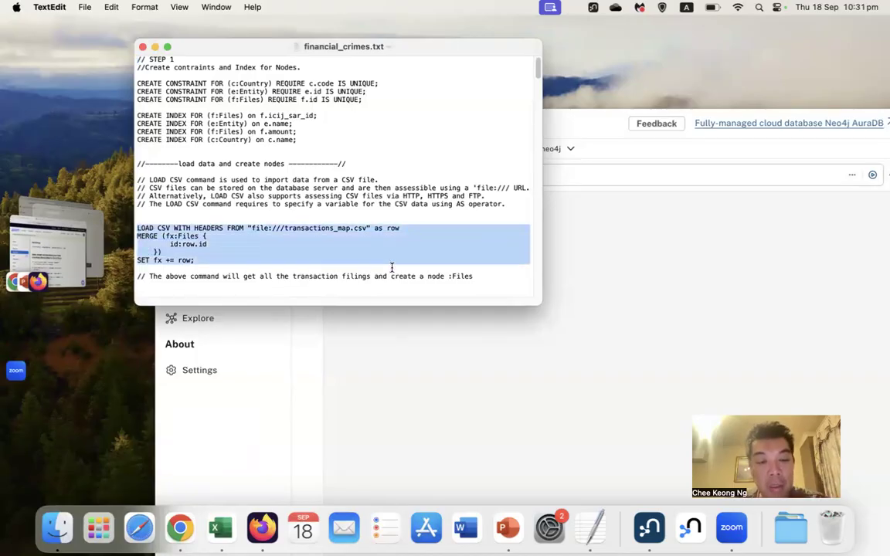
pyautogui.moveTo(456, 273); pyautogui.dragTo(487, 276)
pyautogui.scroll(-1, 394, 234)
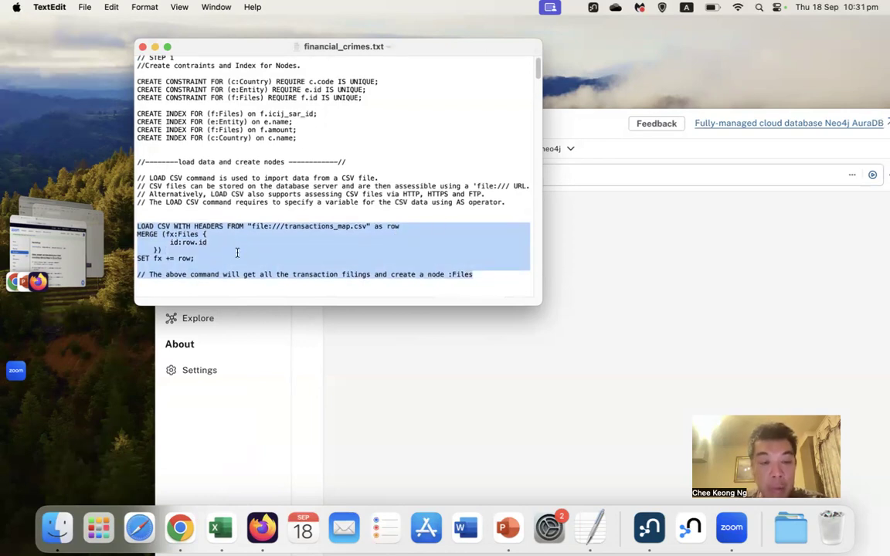
pyautogui.scroll(-2, 224, 248)
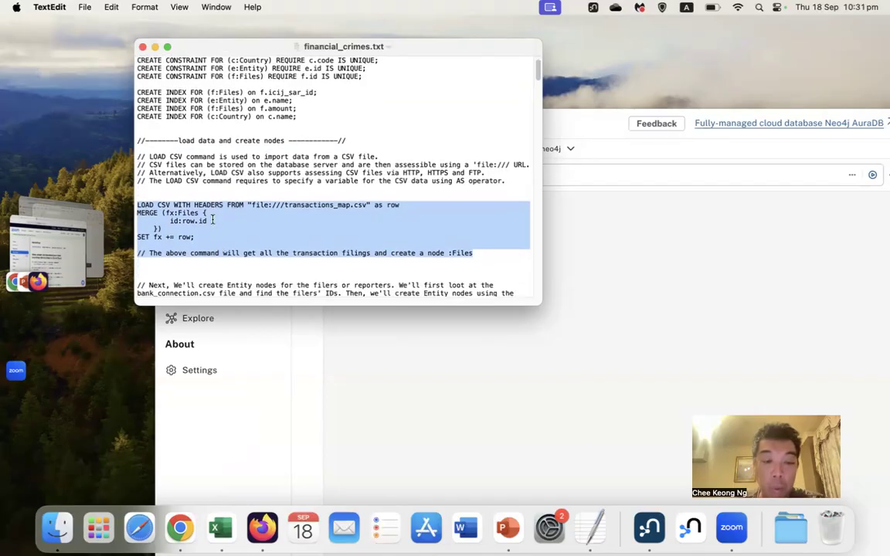
pyautogui.scroll(-5, 226, 220)
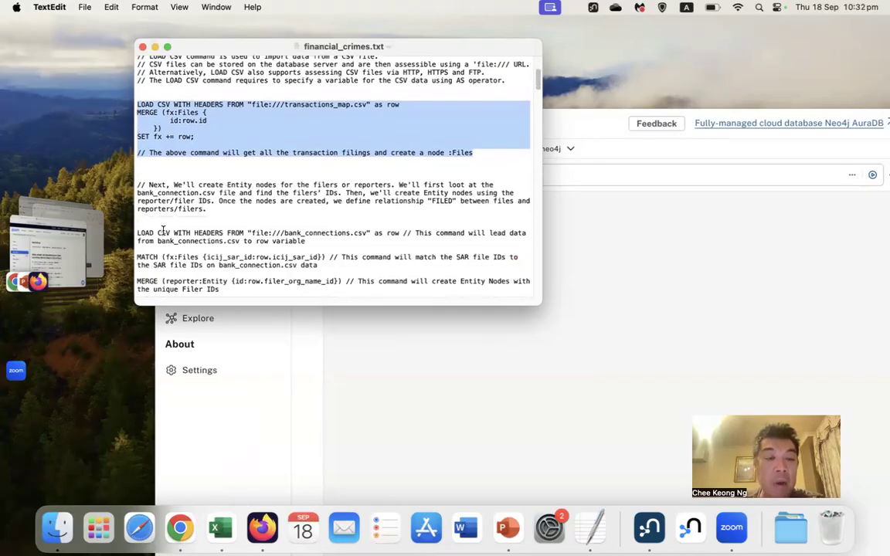
pyautogui.scroll(6, 186, 235)
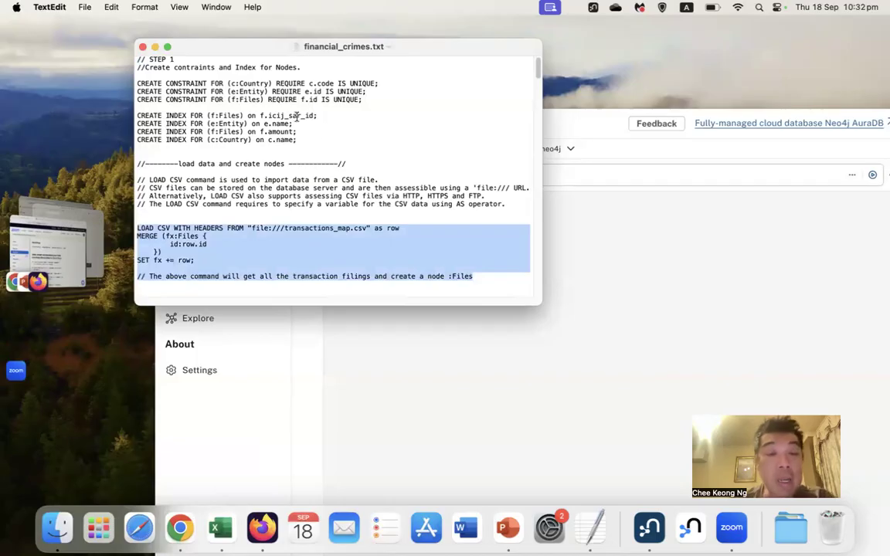
# Copy the three CREATE CONSTRAINT and four CREATE INDEX statements from financial_crimes.txt and run them in the money database's query editor.
pyautogui.moveTo(316, 137); pyautogui.dragTo(130, 83)
pyautogui.press('super+c')
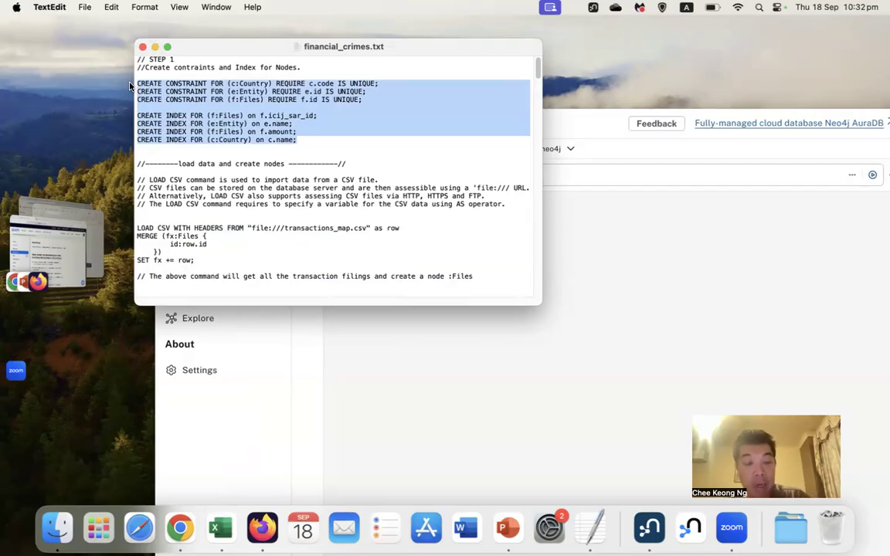
pyautogui.click(587, 177)
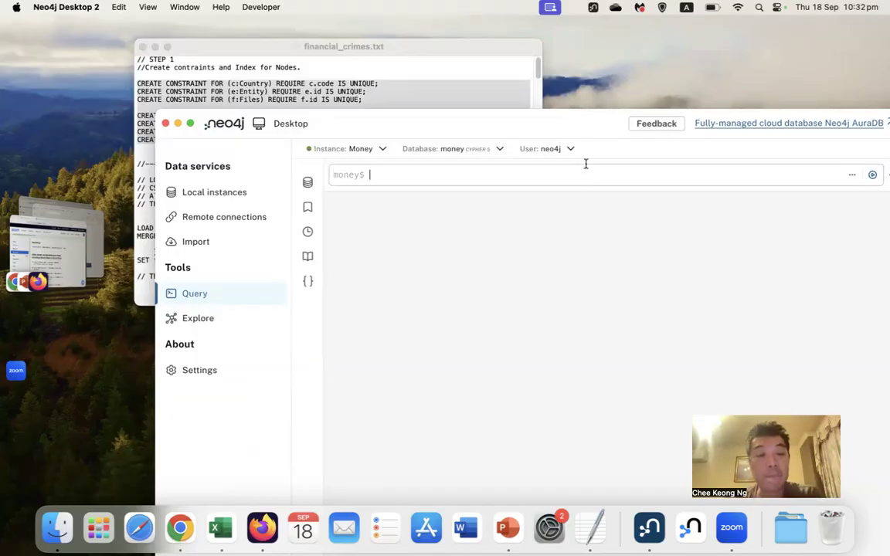
pyautogui.moveTo(419, 44); pyautogui.dragTo(347, 28)
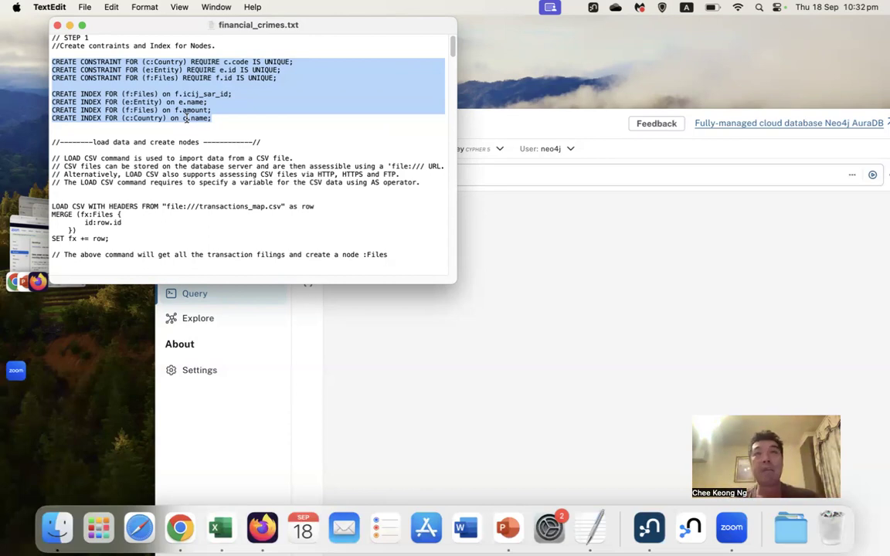
pyautogui.click(503, 179)
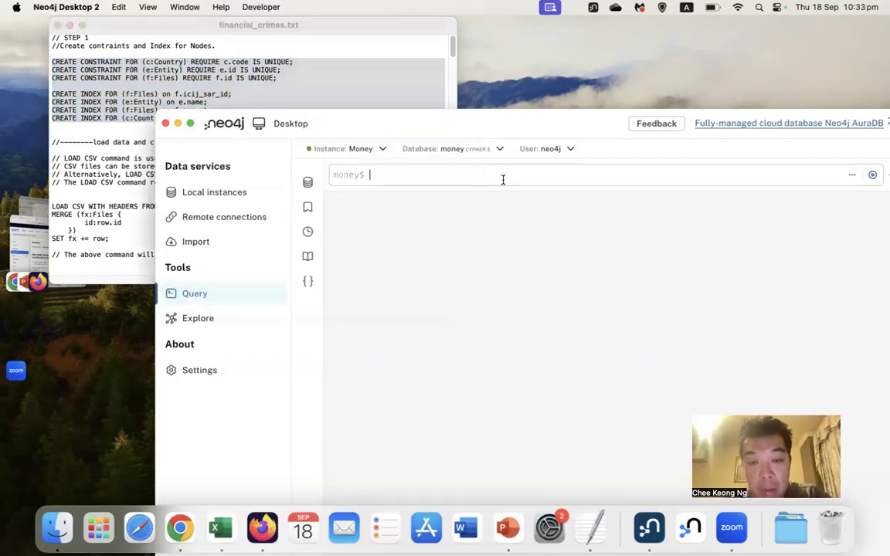
pyautogui.press('super+v')
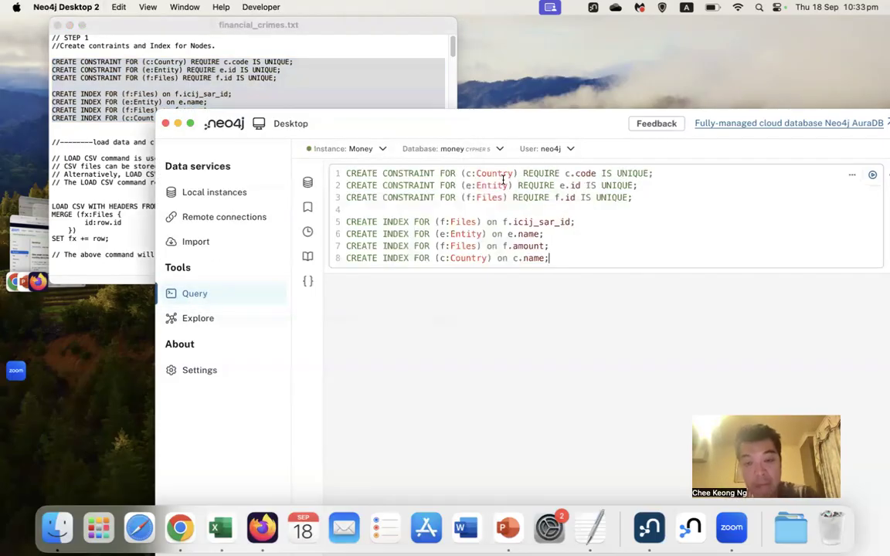
pyautogui.moveTo(510, 136); pyautogui.dragTo(390, 97)
pyautogui.click(752, 137)
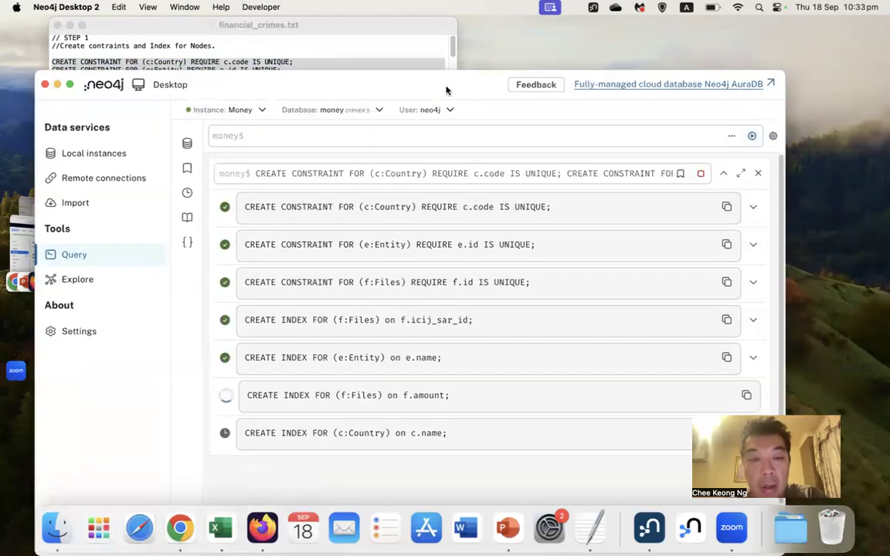
# Copy the transactions_map.csv LOAD CSV block that merges Files nodes from financial_crimes.txt and run it against the money database.
pyautogui.moveTo(475, 89); pyautogui.dragTo(555, 56)
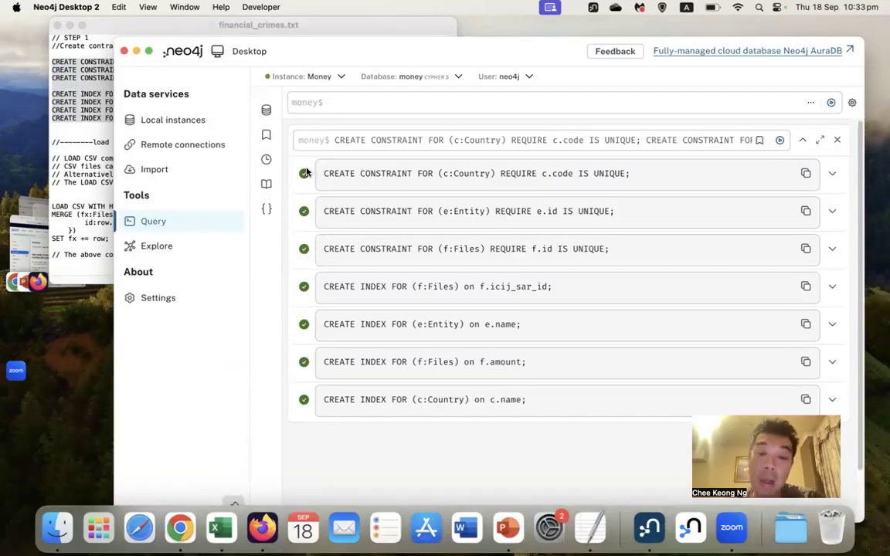
pyautogui.click(83, 158)
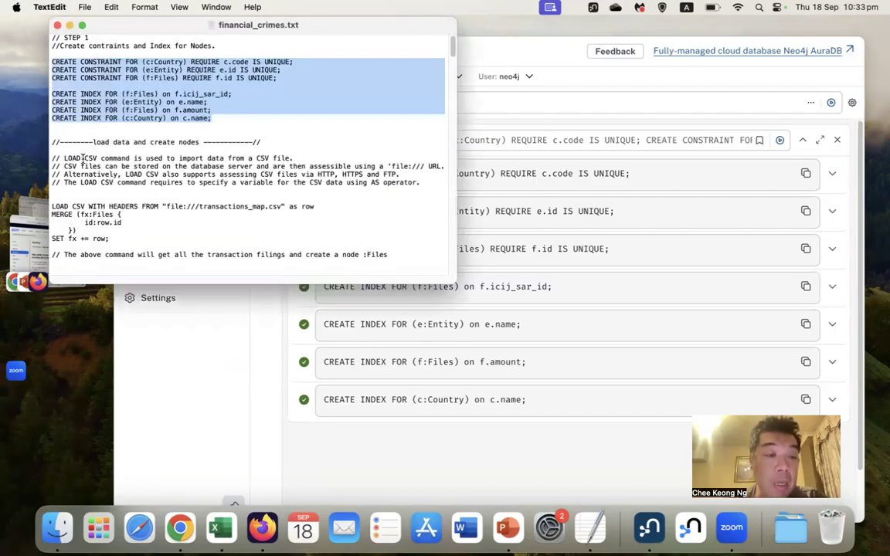
pyautogui.scroll(-3, 111, 167)
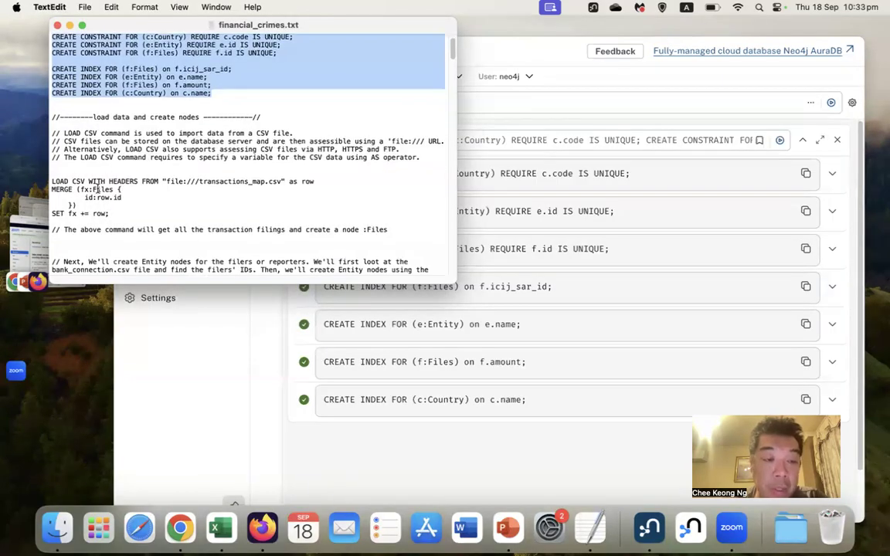
pyautogui.moveTo(51, 182); pyautogui.dragTo(197, 221)
pyautogui.moveTo(253, 230); pyautogui.dragTo(254, 217)
pyautogui.press('super+c')
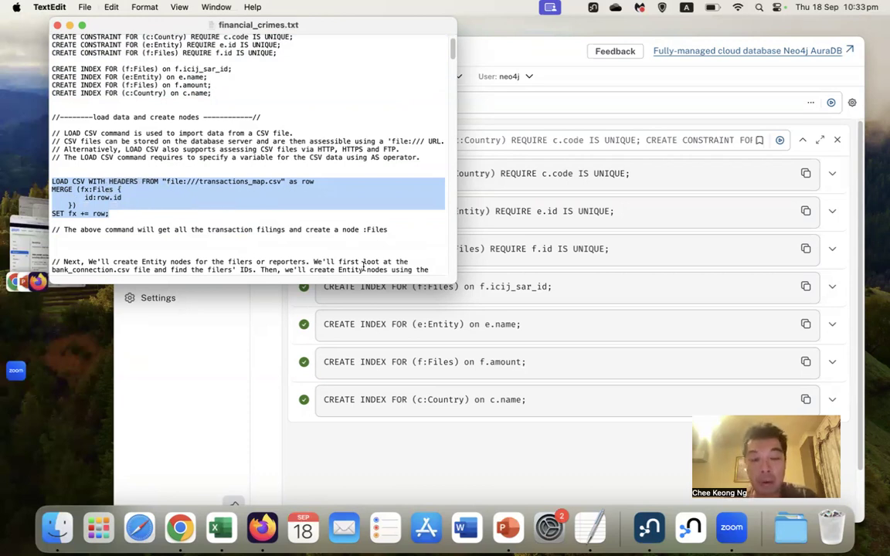
pyautogui.click(496, 103)
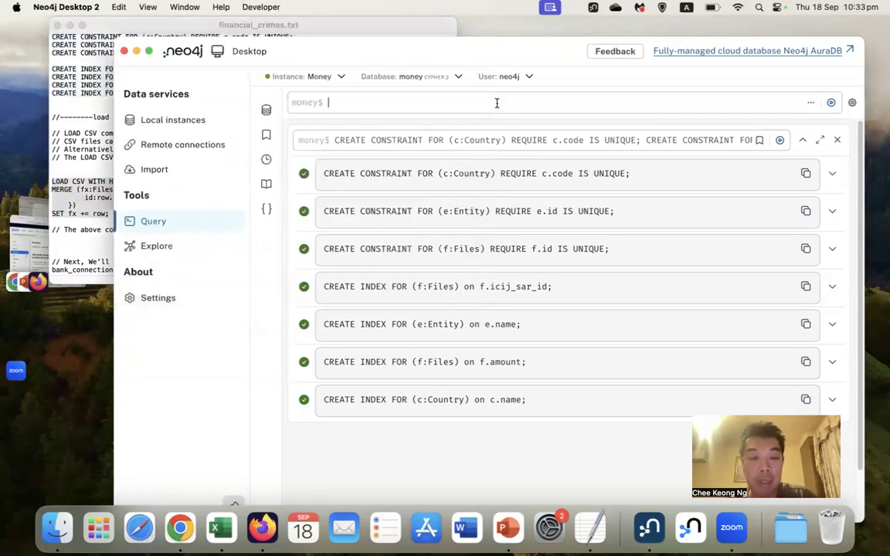
pyautogui.press('super+v')
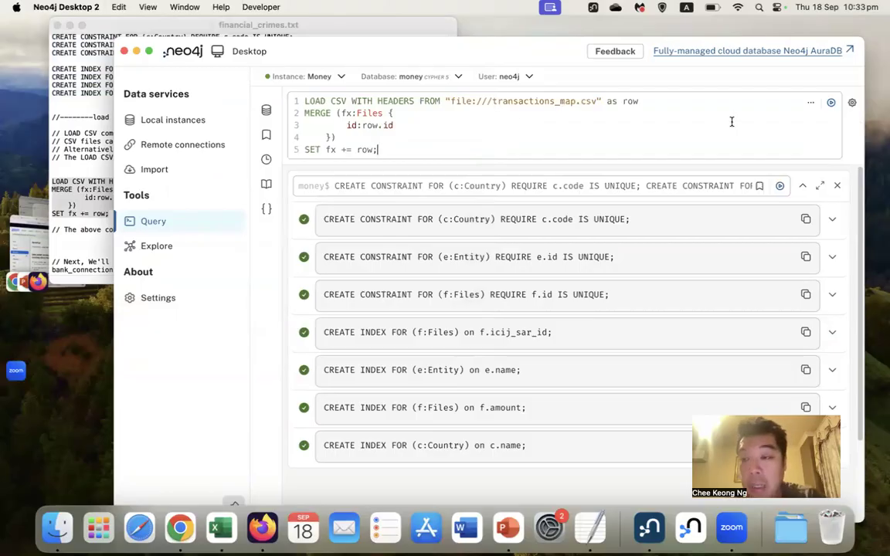
pyautogui.click(831, 104)
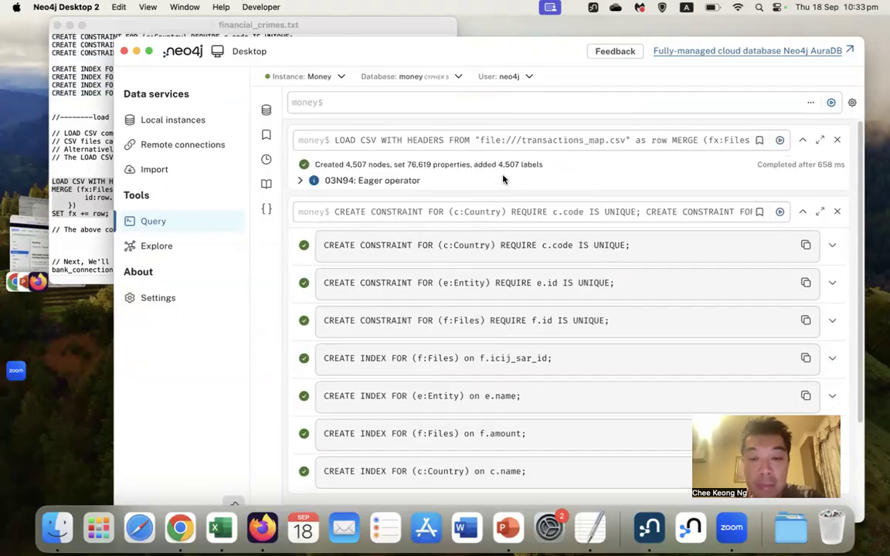
# Copy the bank_connections.csv block that merges reporter Entity nodes and FILED relationships from the script and run it in Neo4j Desktop.
pyautogui.click(76, 147)
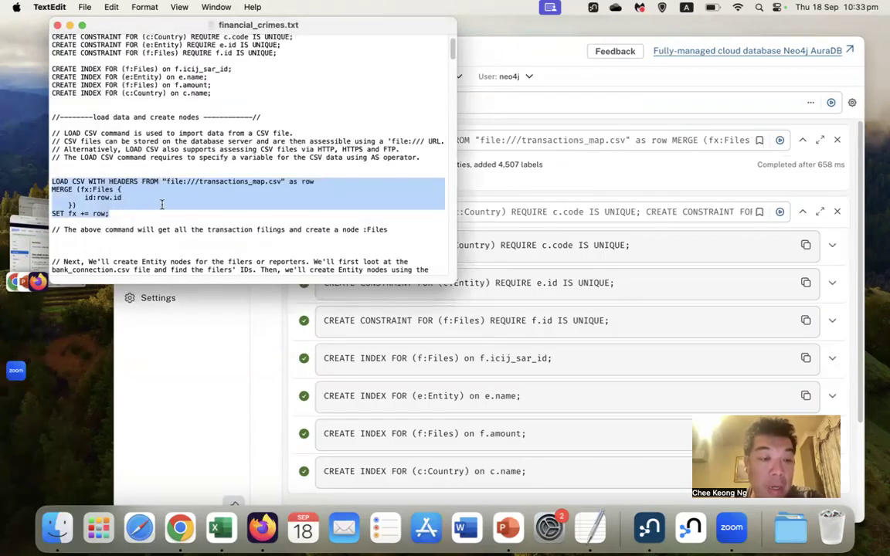
pyautogui.scroll(-5, 161, 204)
pyautogui.scroll(-6, 161, 204)
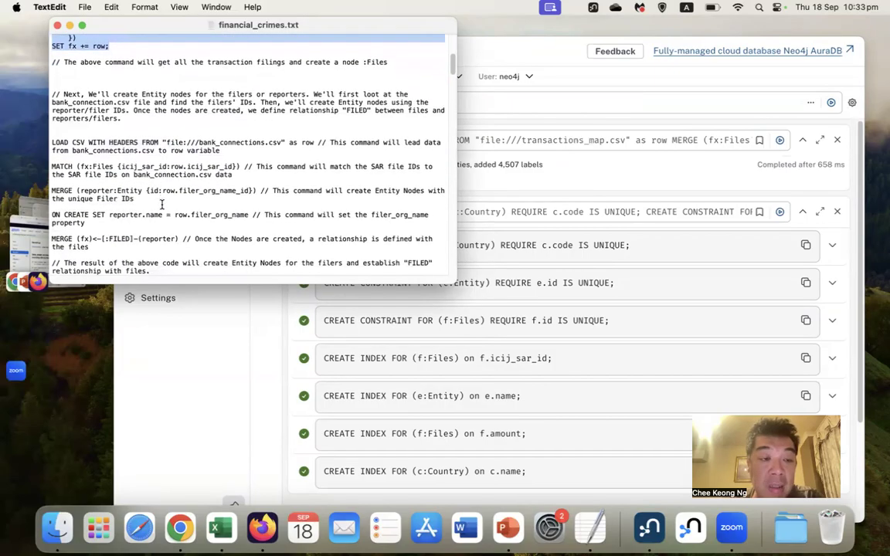
pyautogui.scroll(-3, 162, 204)
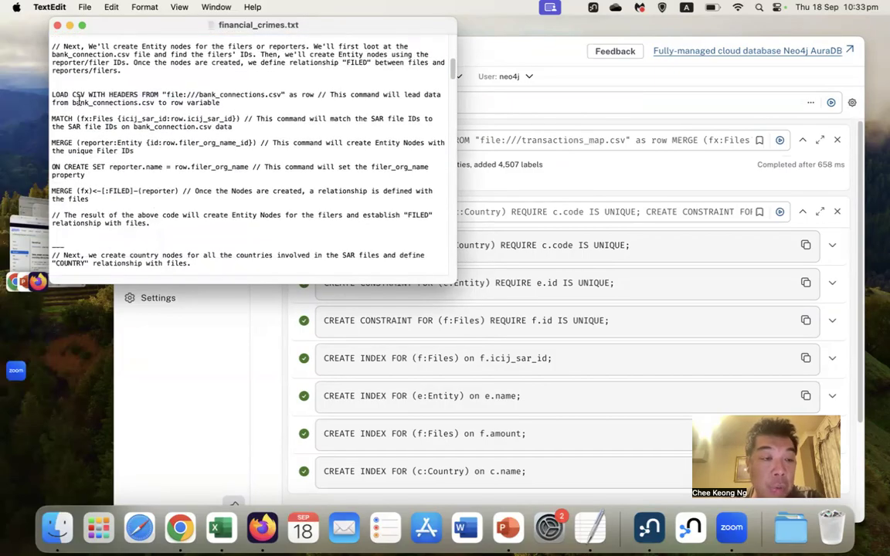
pyautogui.moveTo(52, 94); pyautogui.dragTo(175, 199)
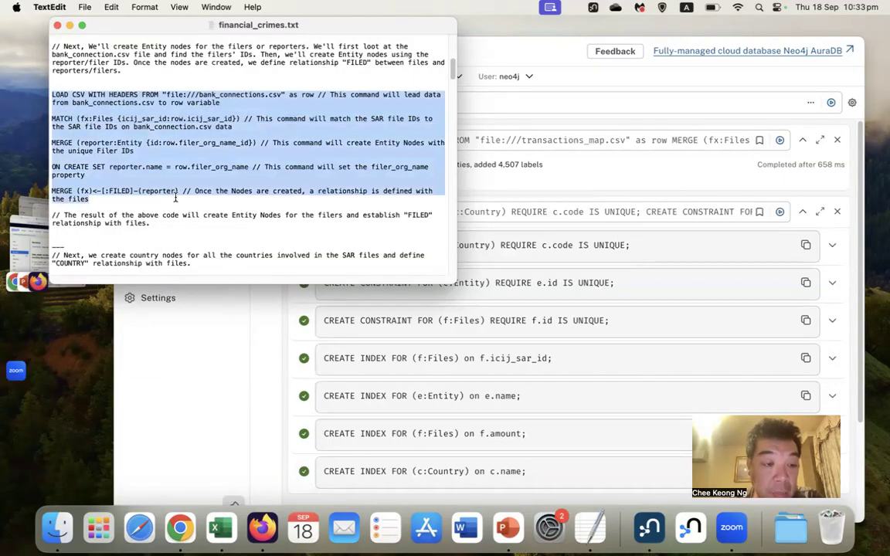
pyautogui.rightClick(165, 174)
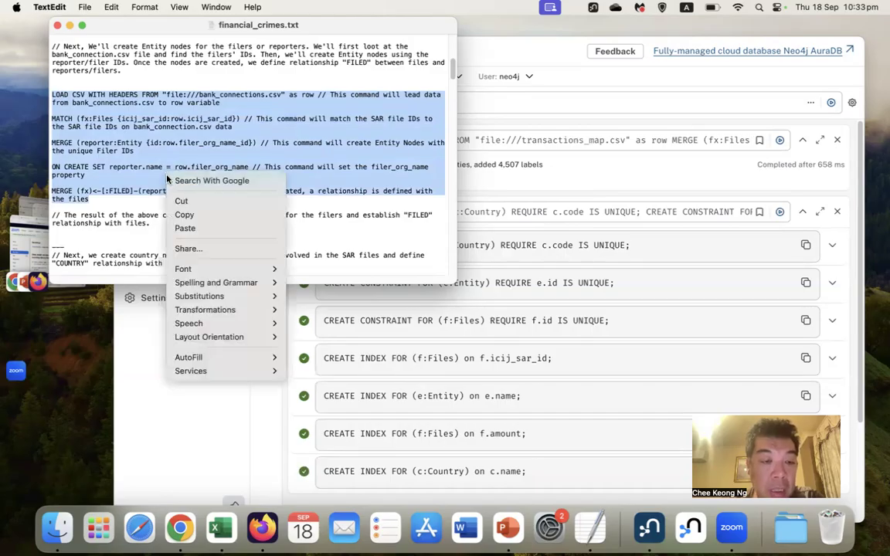
pyautogui.click(186, 214)
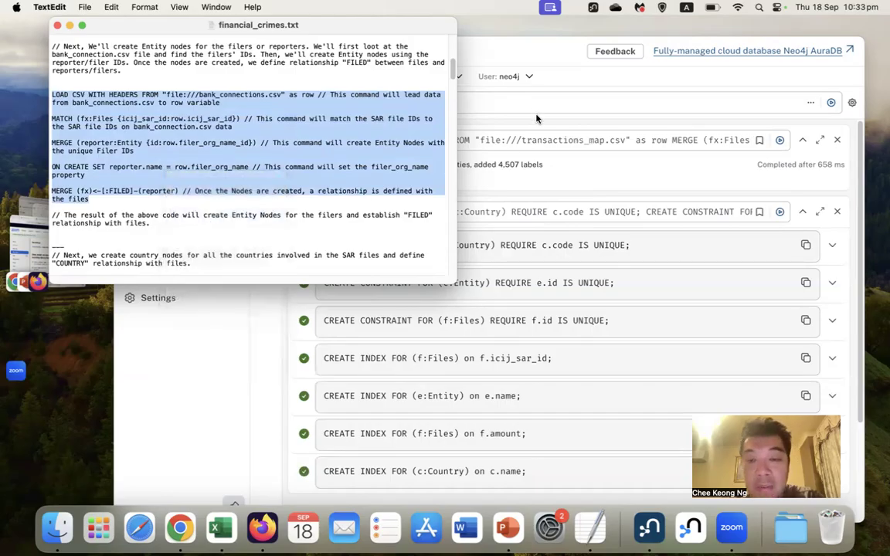
pyautogui.click(480, 92)
pyautogui.click(347, 103)
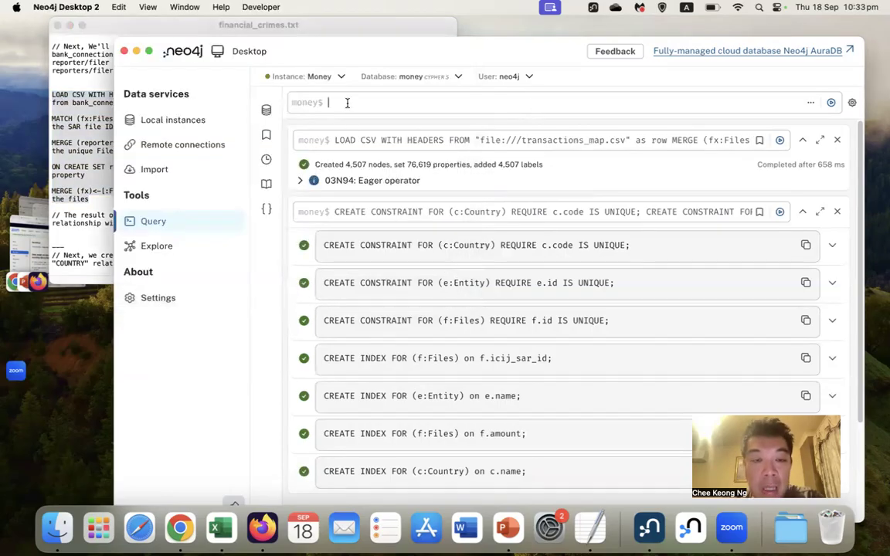
pyautogui.press('super+v')
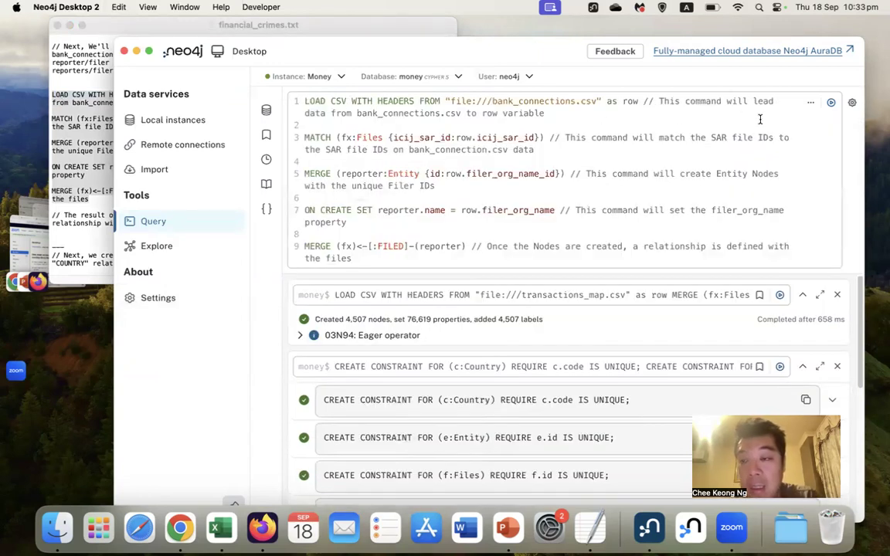
pyautogui.click(831, 102)
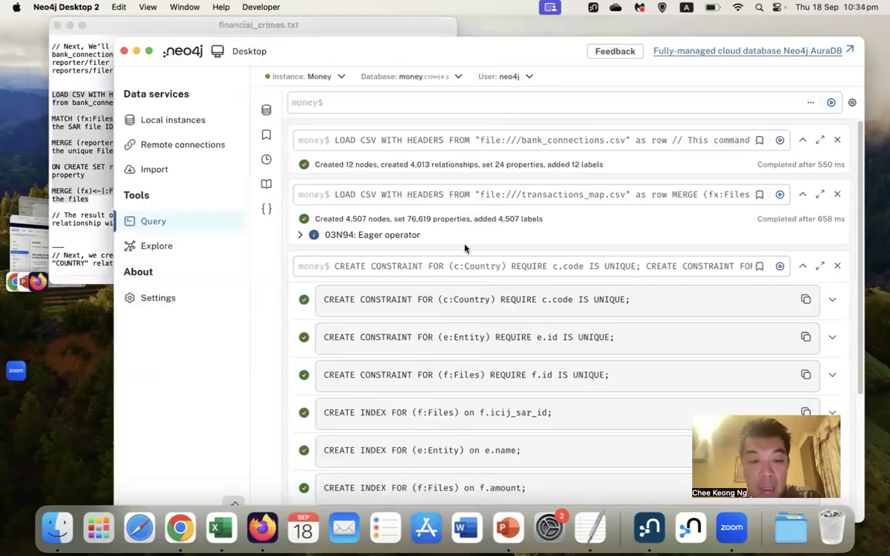
# Copy the bank_connections.csv block that merges Country nodes by entity_b_iso_code from the script and run it in Neo4j Desktop.
pyautogui.click(82, 170)
pyautogui.scroll(-6, 98, 194)
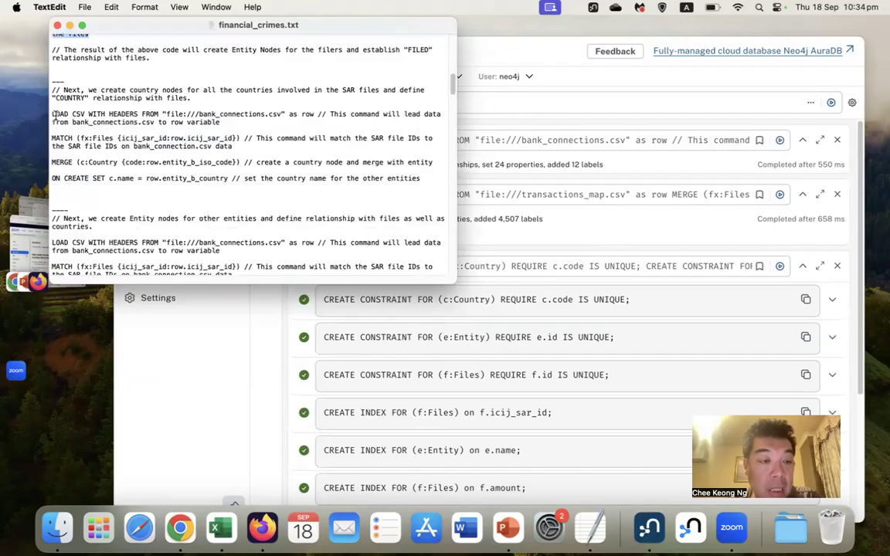
pyautogui.moveTo(52, 114); pyautogui.dragTo(325, 190)
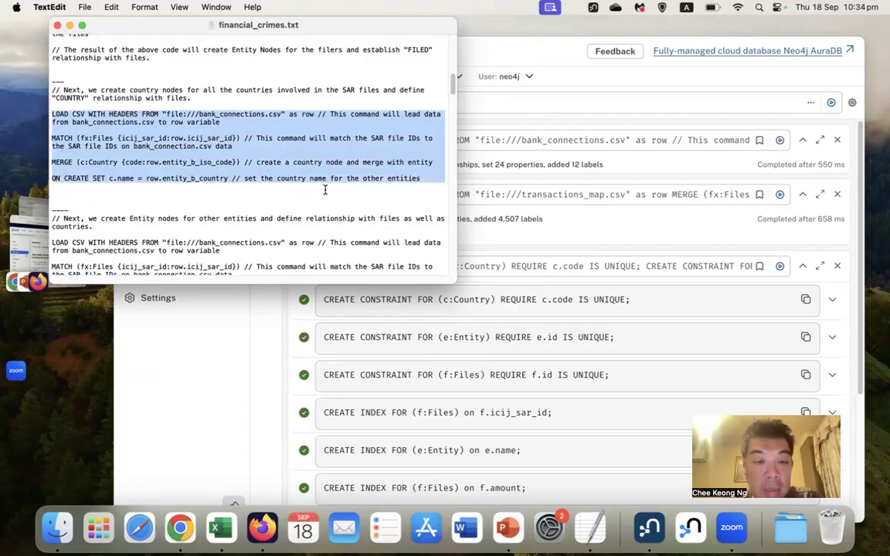
pyautogui.press('super+c')
pyautogui.click(599, 101)
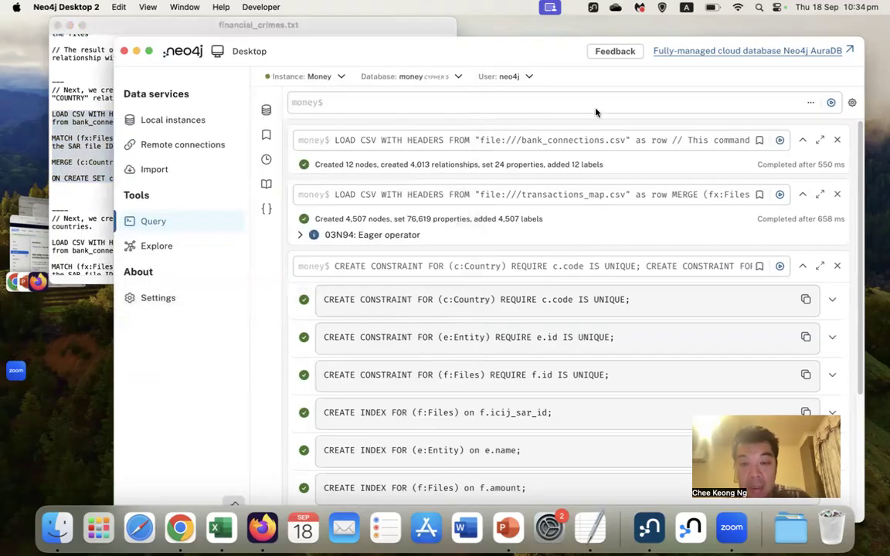
pyautogui.press('super+v')
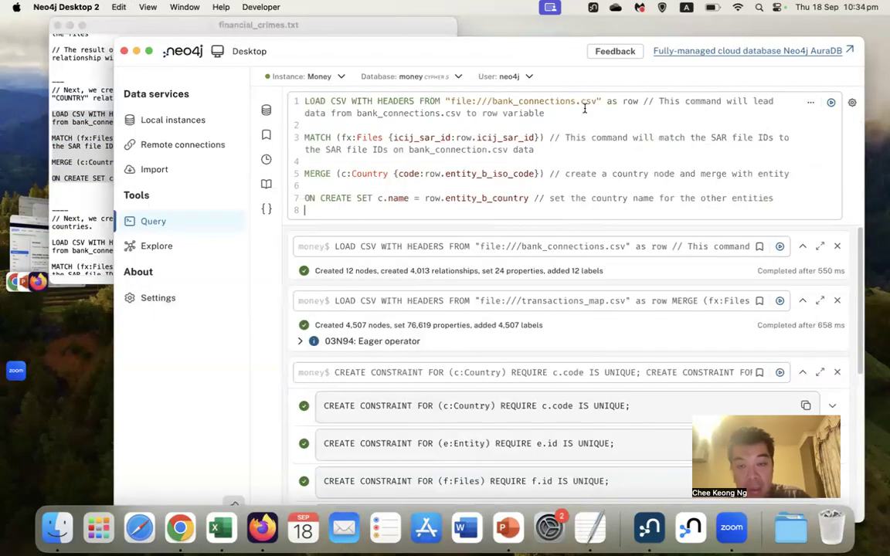
pyautogui.click(830, 104)
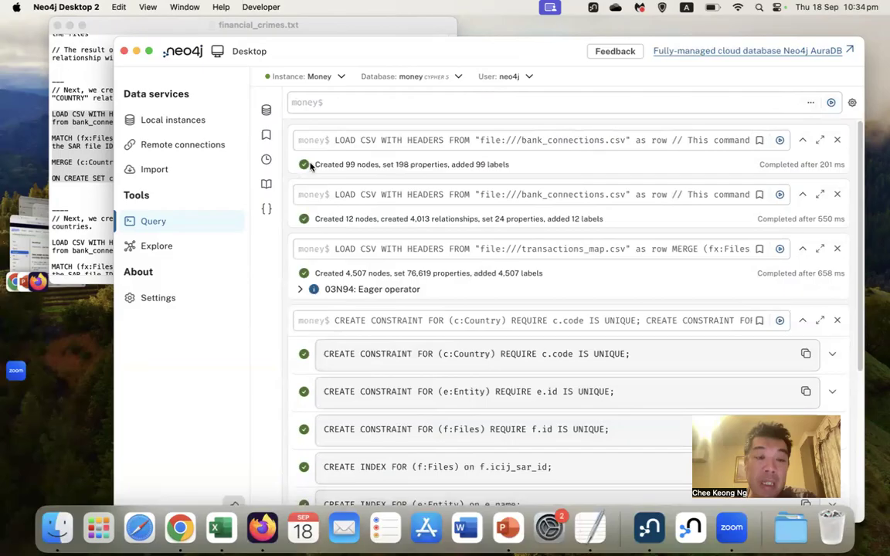
# Copy the bank_connections.csv block for other Entity nodes with MENTIONS and COUNTRY relationships from the script and run it in Neo4j Desktop.
pyautogui.click(99, 25)
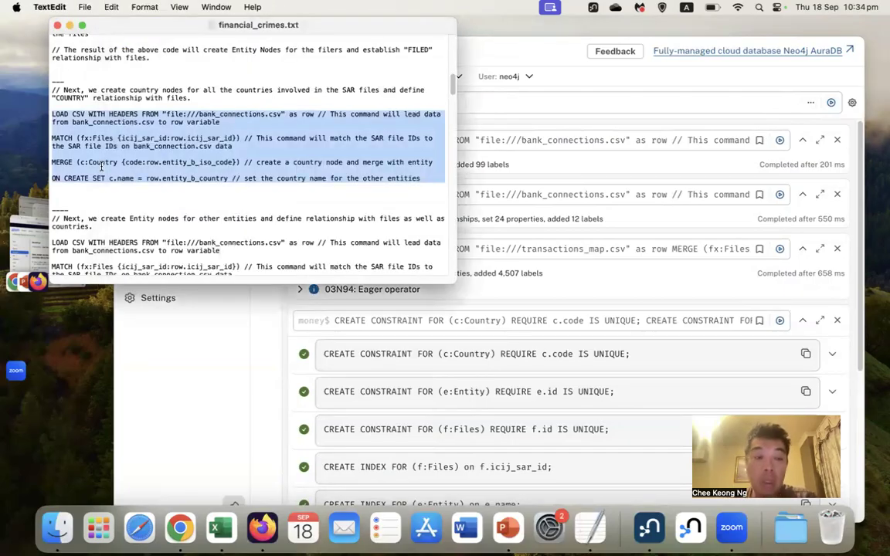
pyautogui.scroll(-3, 127, 174)
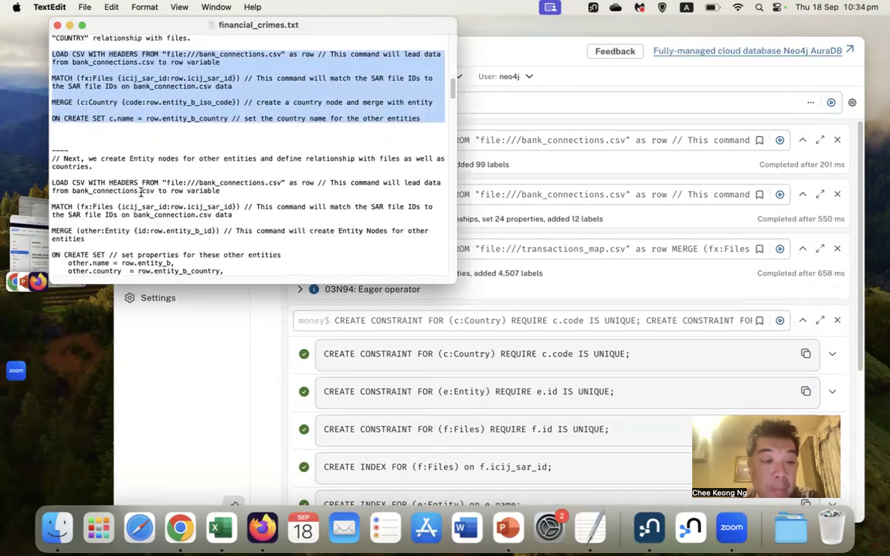
pyautogui.scroll(-2, 142, 192)
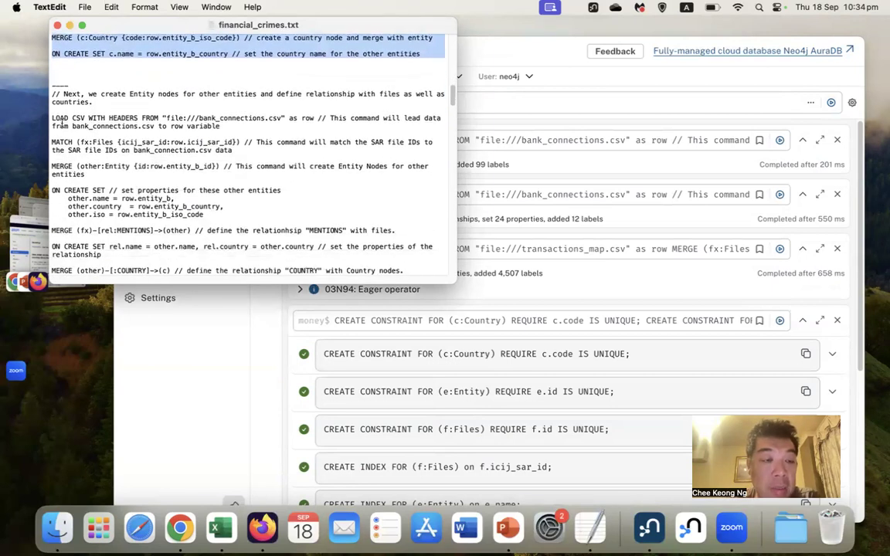
pyautogui.moveTo(52, 118); pyautogui.dragTo(130, 169)
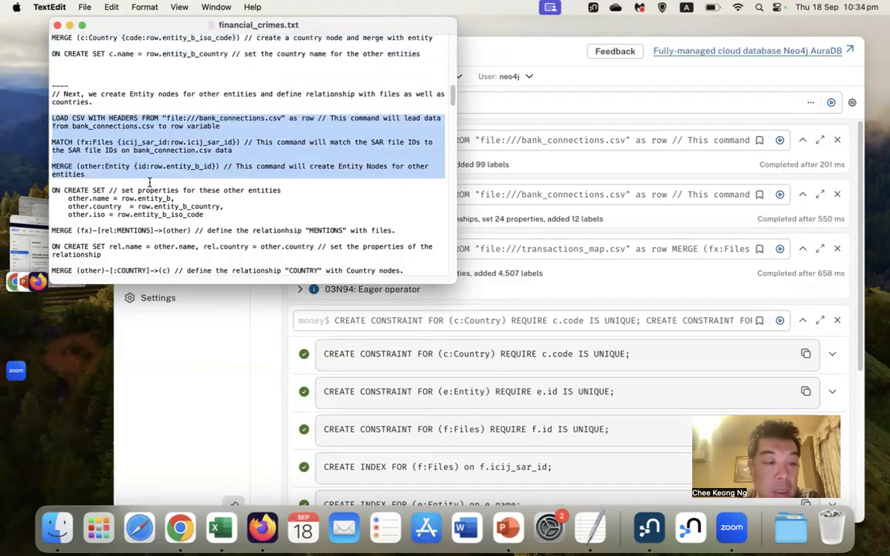
pyautogui.moveTo(150, 182); pyautogui.dragTo(207, 219)
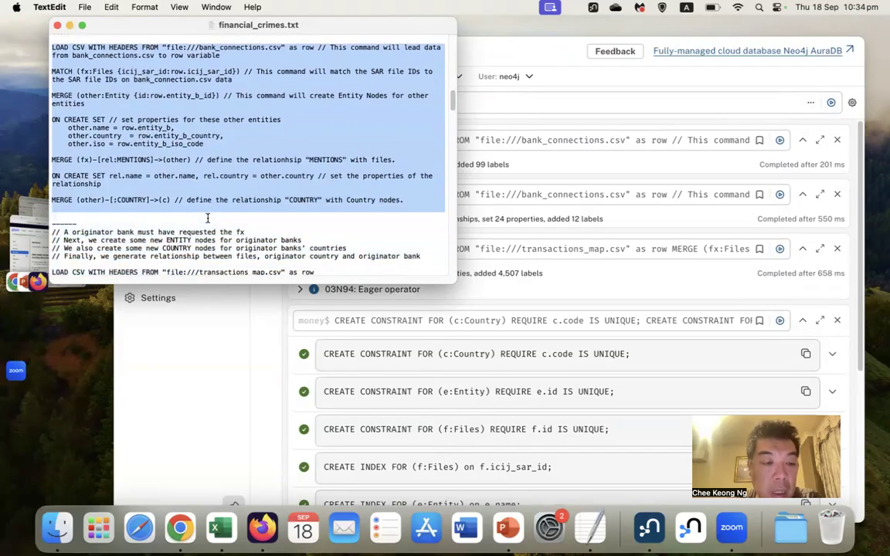
pyautogui.scroll(2, 207, 219)
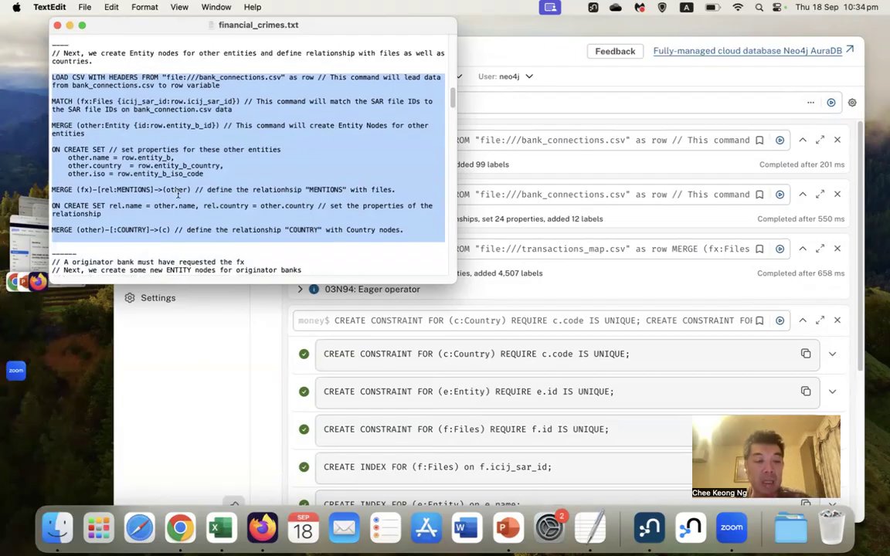
pyautogui.click(555, 99)
pyautogui.press('super+v')
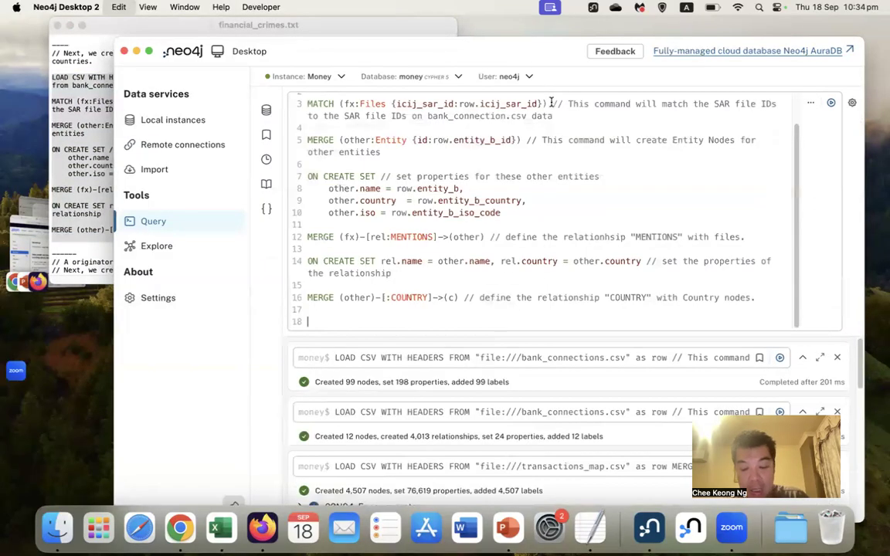
pyautogui.click(832, 103)
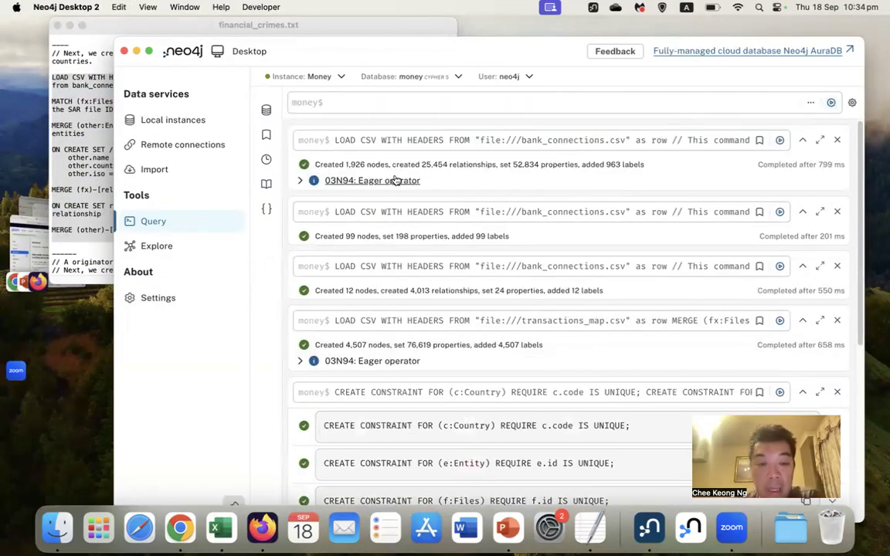
# Copy the transactions_map.csv block for originator Entity and Country nodes with COUNTRY and ORIGIN relationships from the script and run it in Neo4j Desktop.
pyautogui.click(83, 130)
pyautogui.scroll(-5, 108, 189)
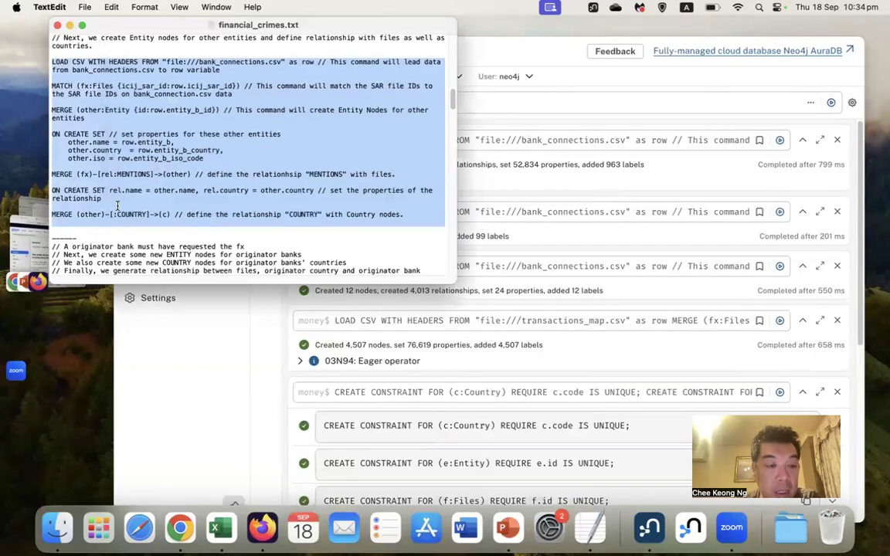
pyautogui.scroll(-3, 117, 204)
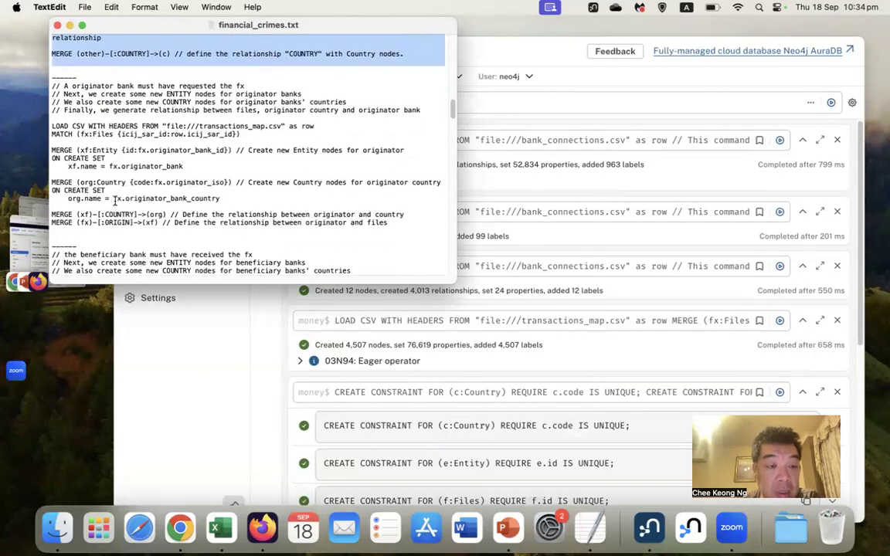
pyautogui.moveTo(53, 125); pyautogui.dragTo(412, 232)
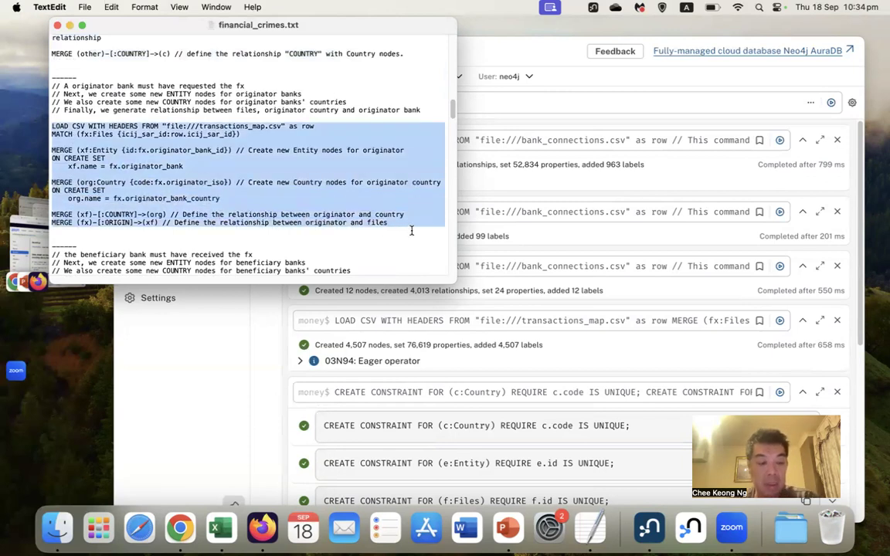
pyautogui.press('super+c')
pyautogui.click(647, 101)
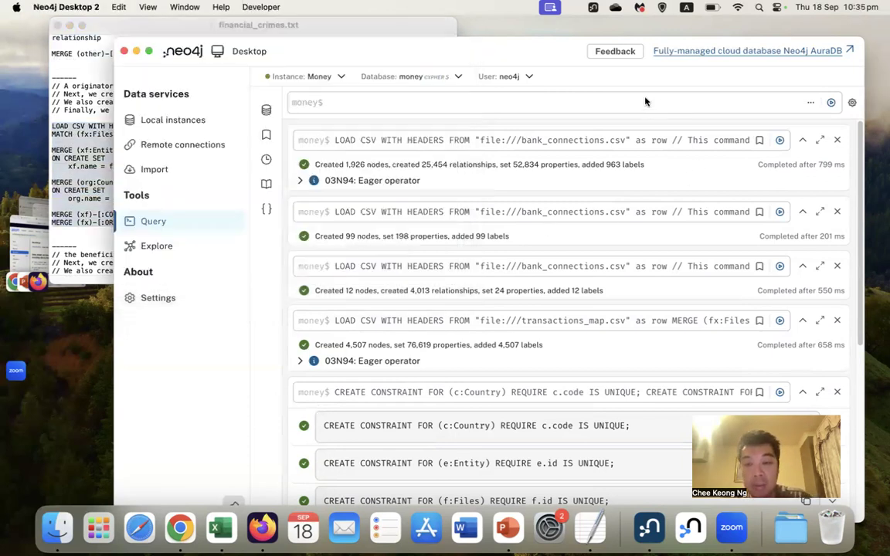
pyautogui.press('super+v')
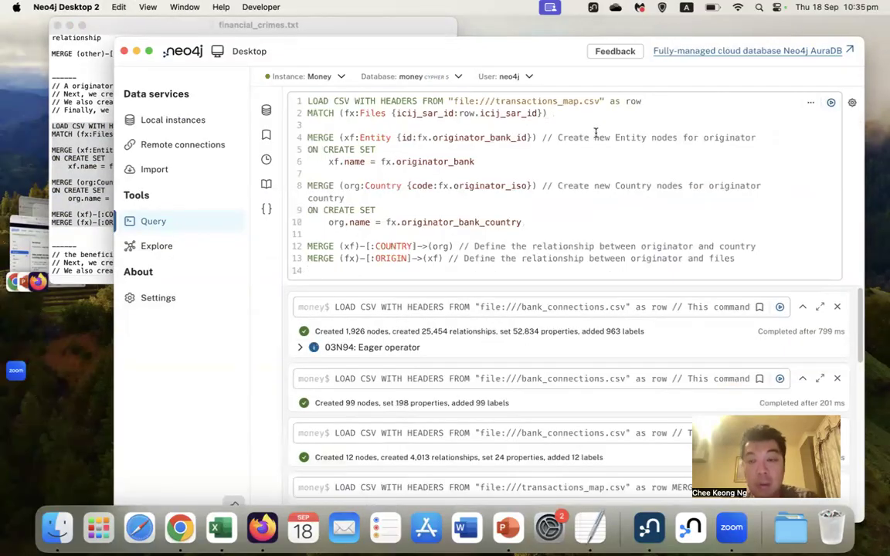
pyautogui.click(832, 102)
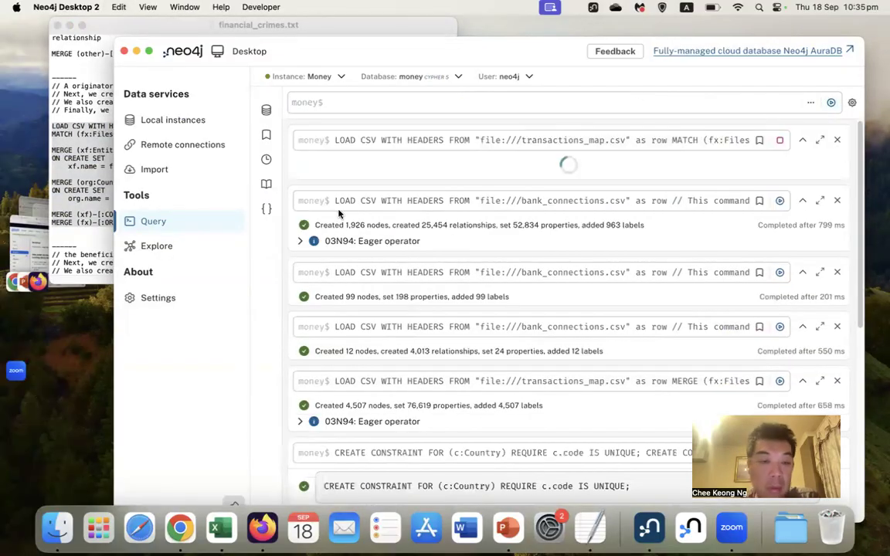
# Examine the row and fx variables in the originator bank block of financial_crimes.txt.
pyautogui.click(89, 165)
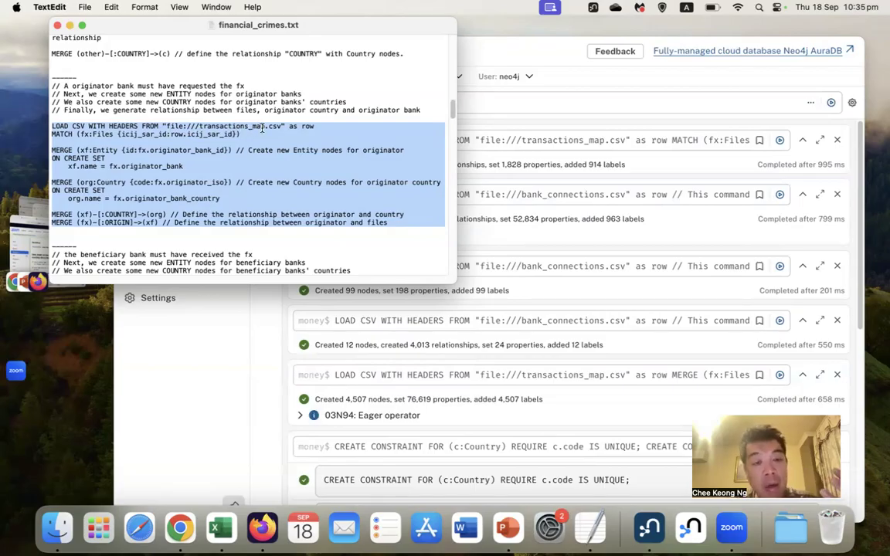
pyautogui.click(303, 126)
pyautogui.moveTo(302, 126); pyautogui.dragTo(310, 125)
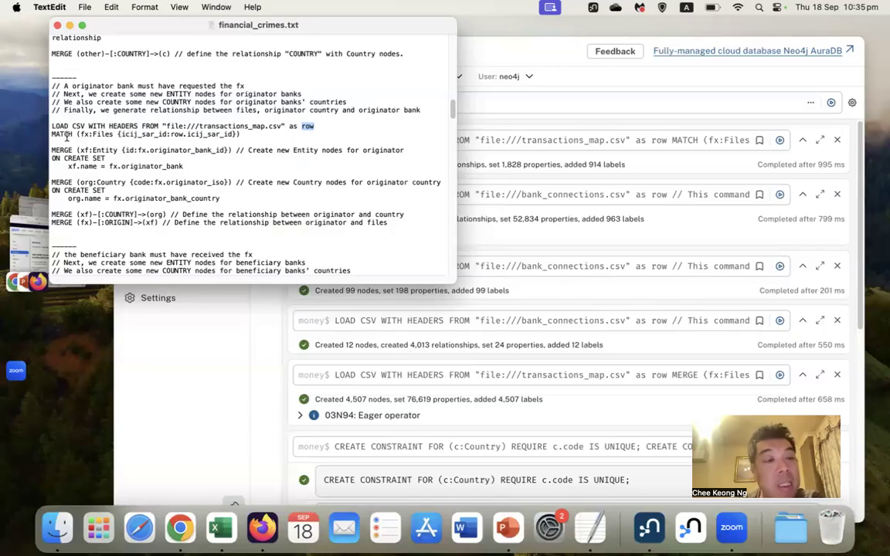
pyautogui.click(82, 134)
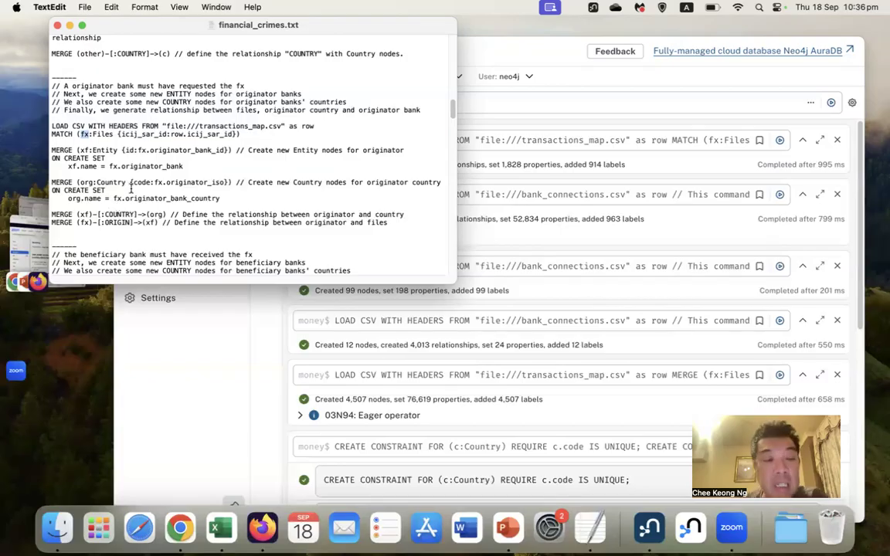
pyautogui.moveTo(94, 139)
pyautogui.mouseDown()
pyautogui.moveTo(77, 133)
pyautogui.moveTo(89, 132)
pyautogui.mouseUp()
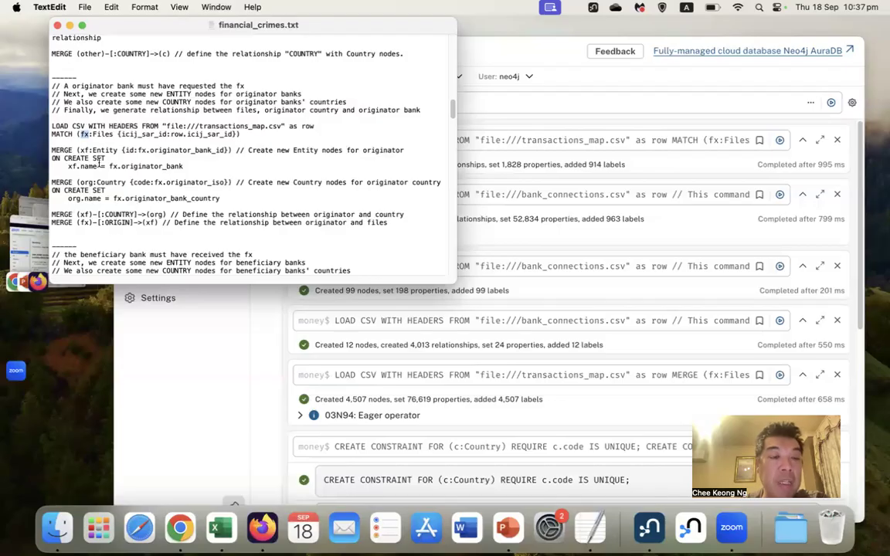
# Run the originator bank block from financial_crimes.txt a second time against the money database and check its result message.
pyautogui.click(55, 126)
pyautogui.moveTo(54, 126); pyautogui.dragTo(403, 221)
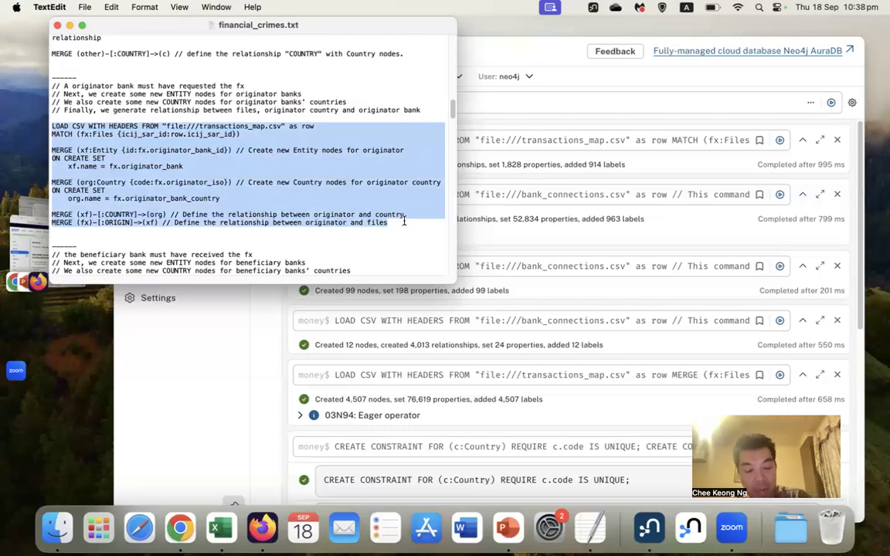
pyautogui.click(608, 111)
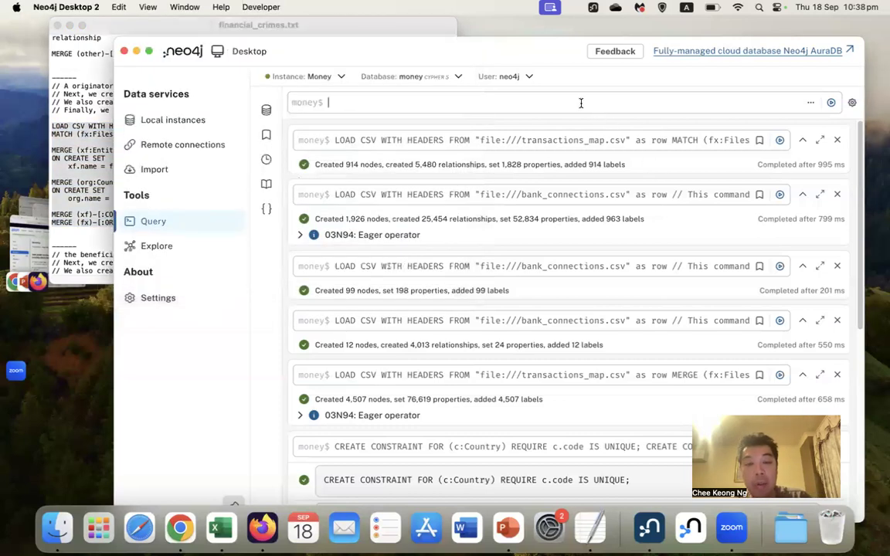
pyautogui.press('super+v')
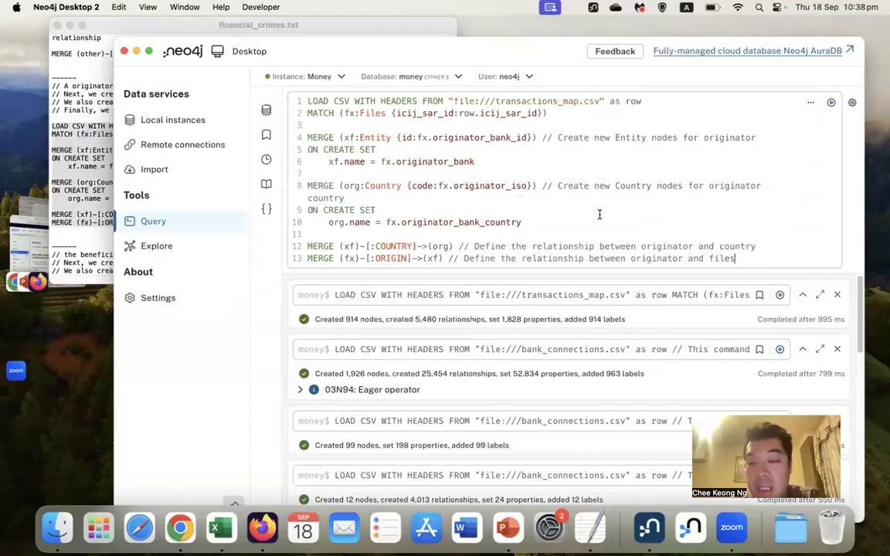
pyautogui.press('super+Return')
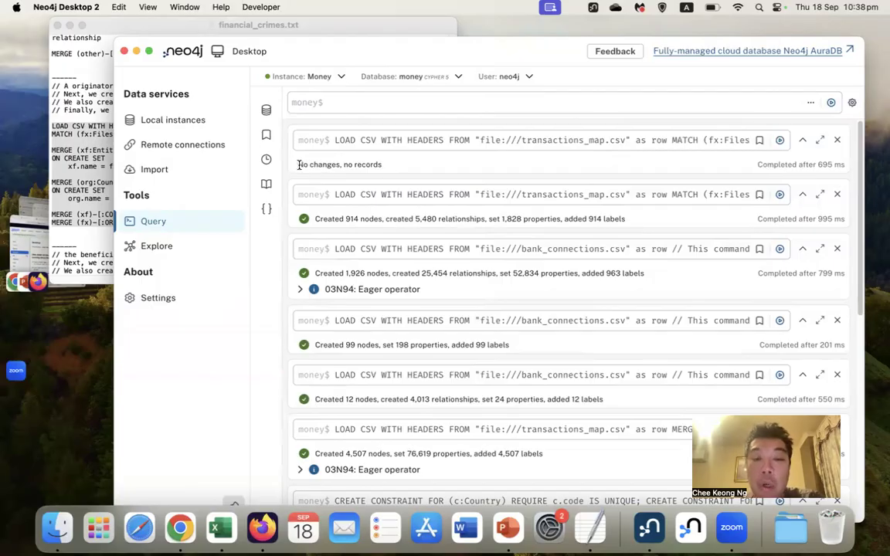
pyautogui.moveTo(300, 165); pyautogui.dragTo(391, 164)
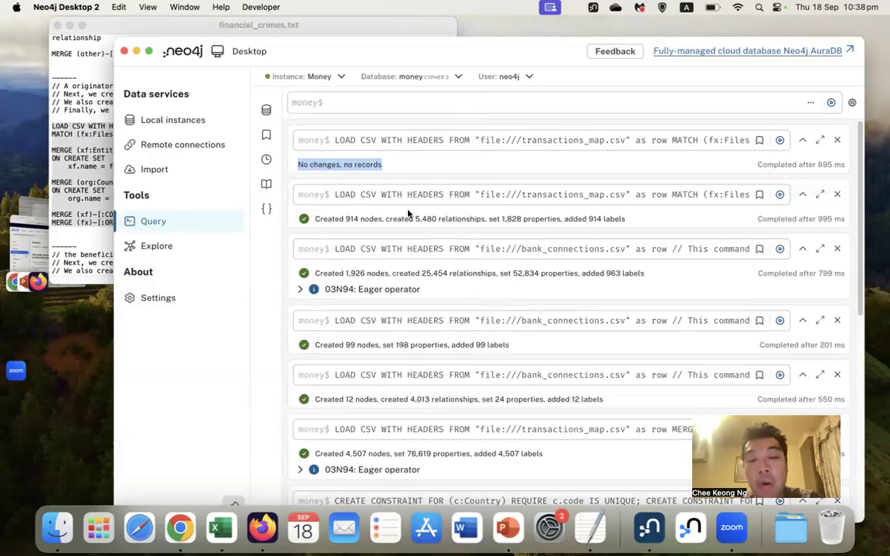
# Copy the transactions_map.csv block for beneficiary Entity and Country nodes with COUNTRY and BENEFITS relationships from the script and run it in Neo4j Desktop.
pyautogui.click(80, 162)
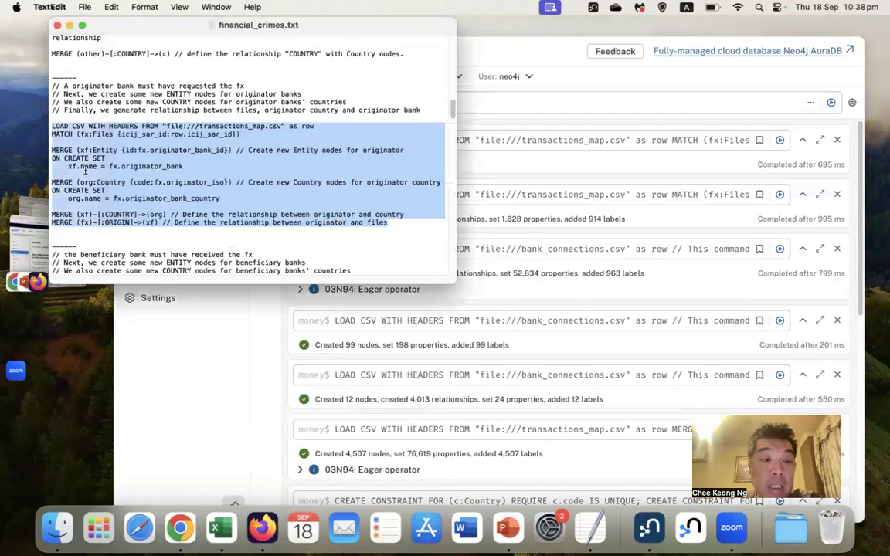
pyautogui.scroll(-5, 154, 158)
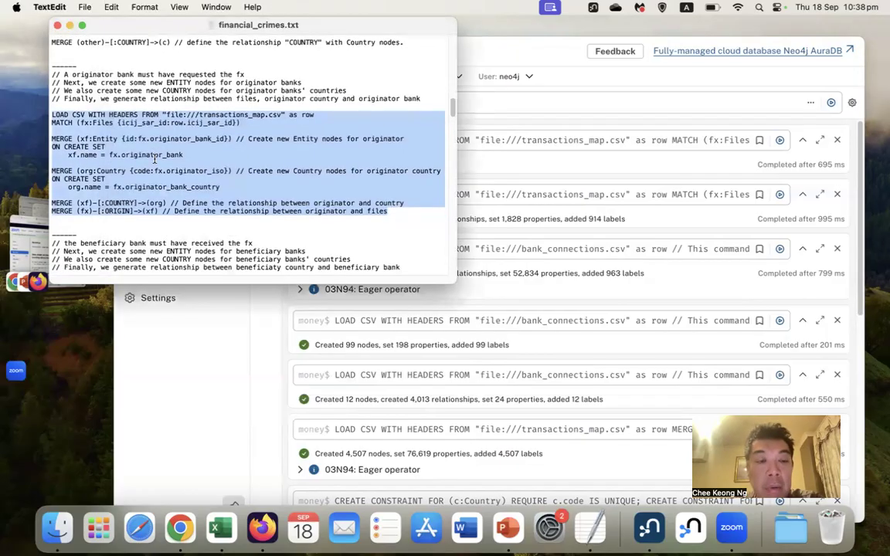
pyautogui.scroll(-10, 155, 159)
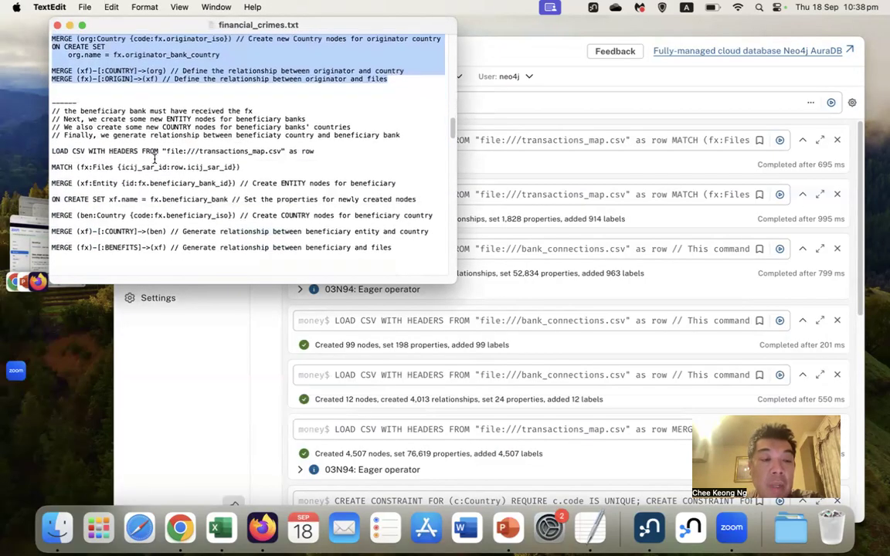
pyautogui.scroll(-2, 154, 159)
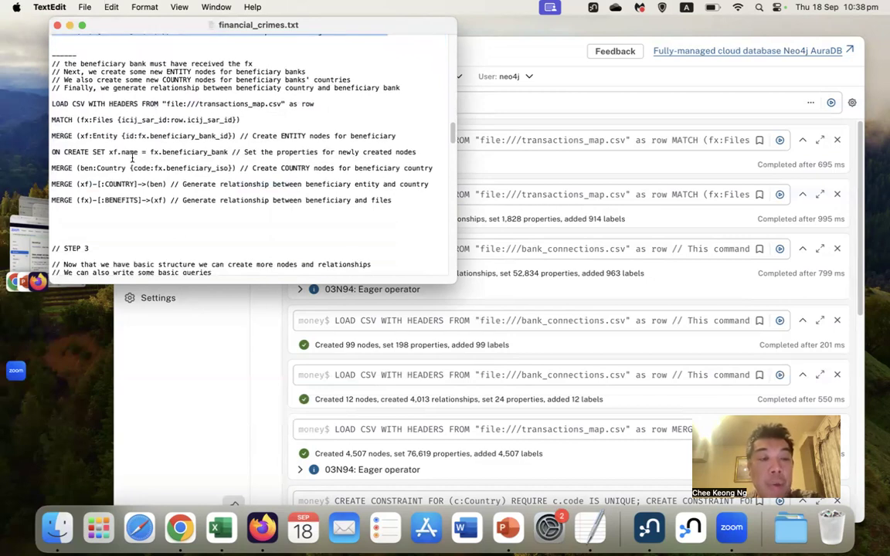
pyautogui.moveTo(48, 104); pyautogui.dragTo(406, 204)
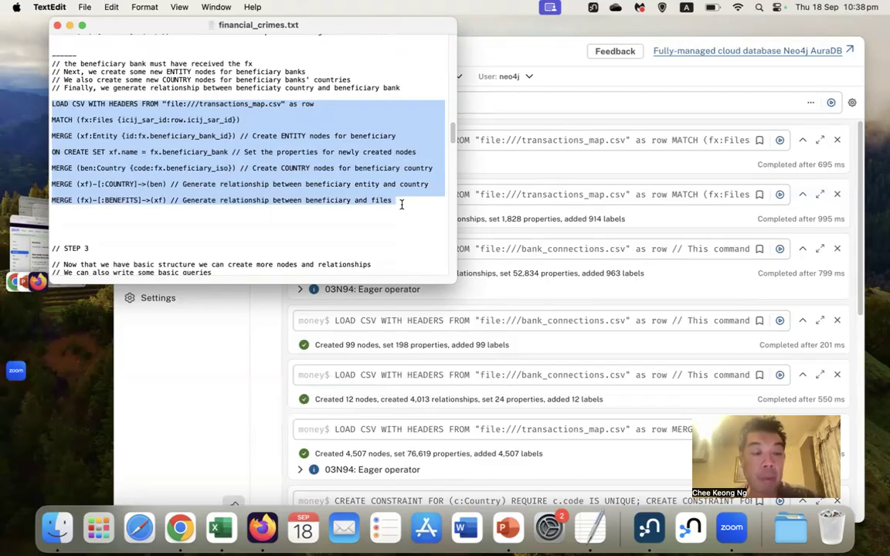
pyautogui.press('super+c')
pyautogui.click(626, 100)
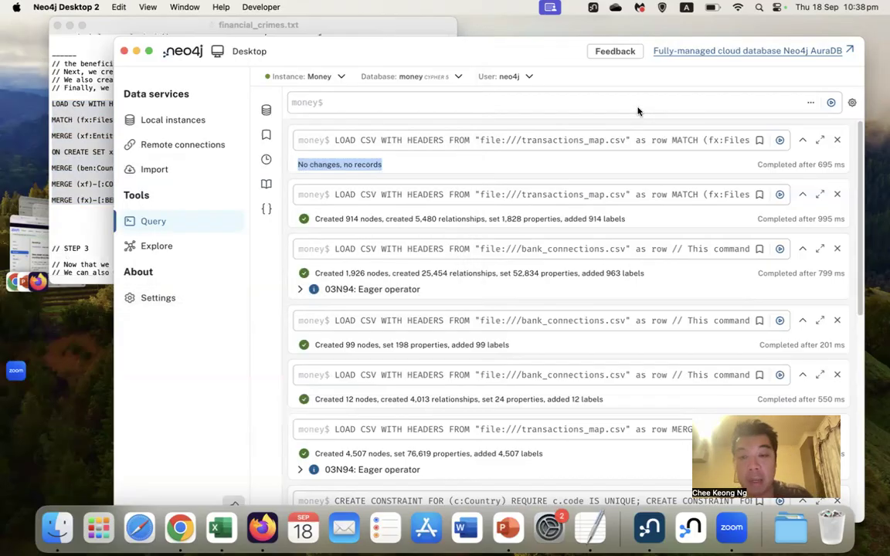
pyautogui.press('super+v')
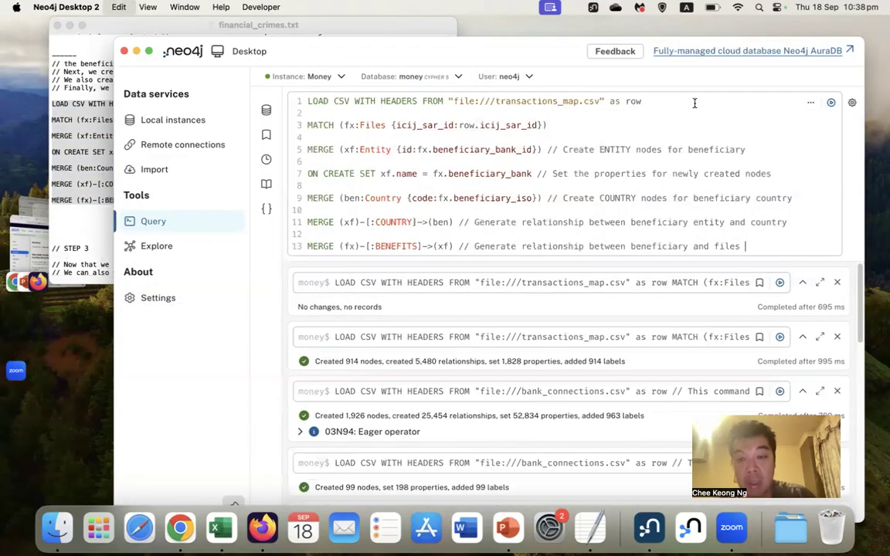
pyautogui.click(831, 102)
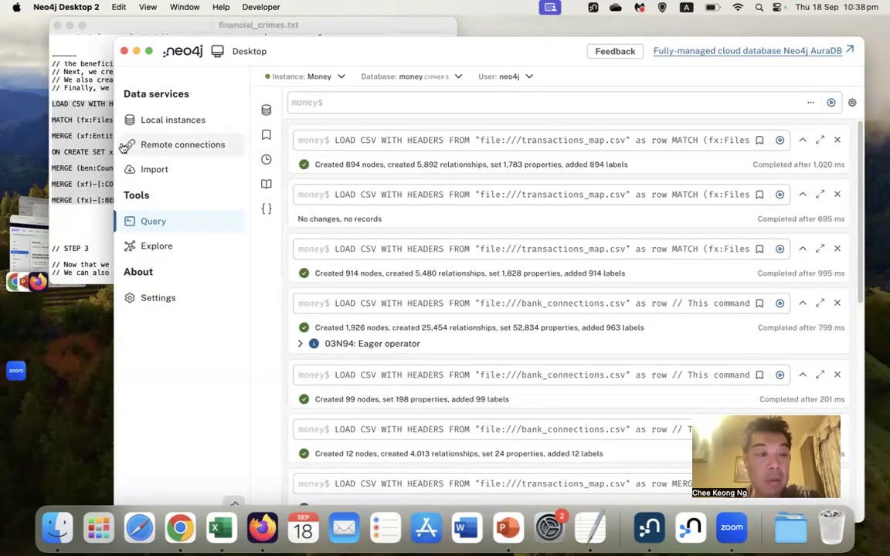
# Copy the STEP 3 block converting Files transactions, amount, end and begin properties to integer, float and datetime types, and run it in Neo4j Desktop.
pyautogui.click(93, 138)
pyautogui.scroll(3, 98, 144)
pyautogui.scroll(-5, 100, 143)
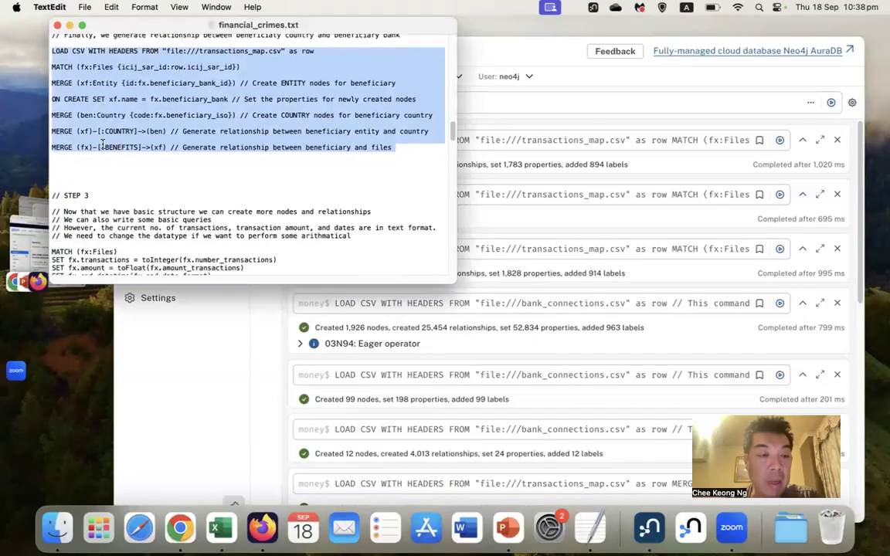
pyautogui.scroll(-3, 102, 144)
pyautogui.moveTo(242, 183); pyautogui.dragTo(51, 149)
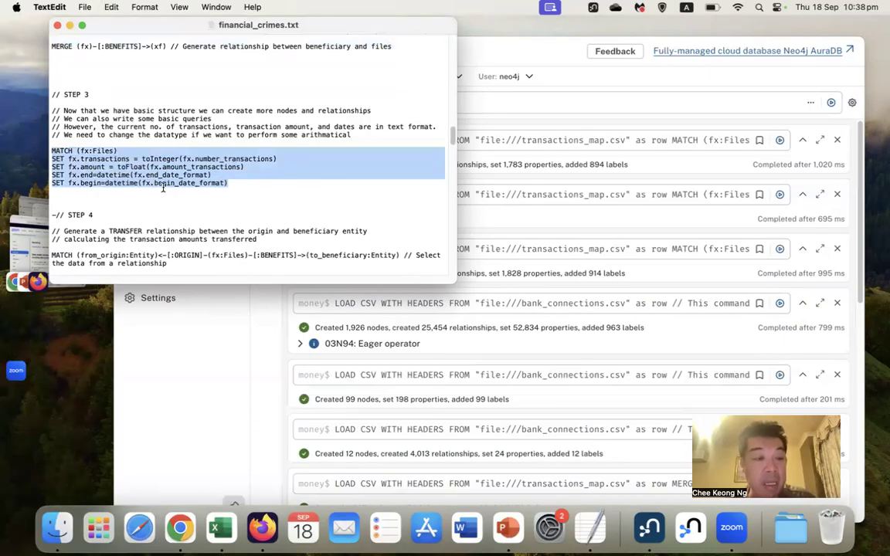
pyautogui.click(561, 102)
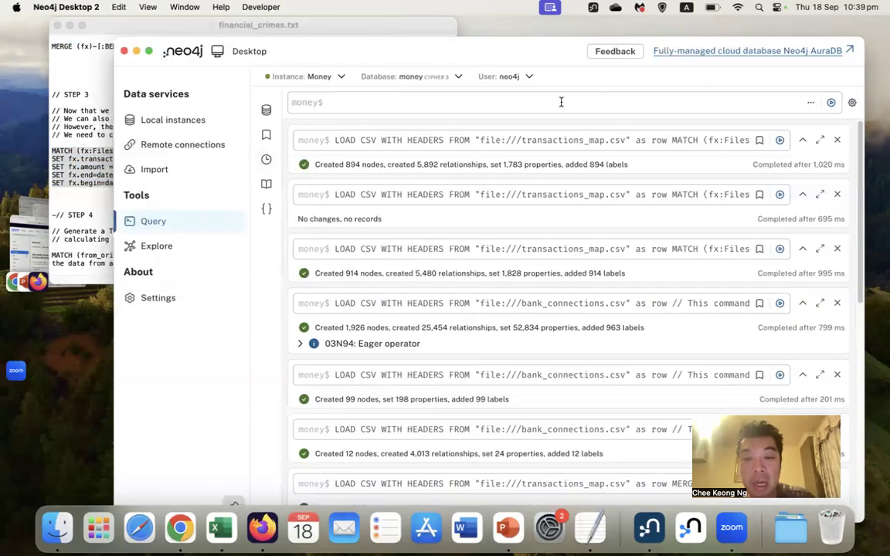
pyautogui.press('super+v')
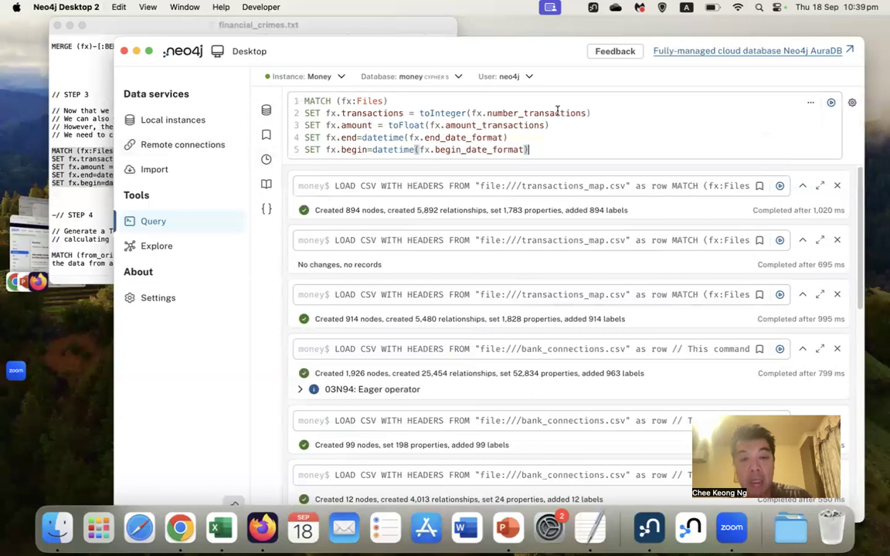
pyautogui.click(831, 102)
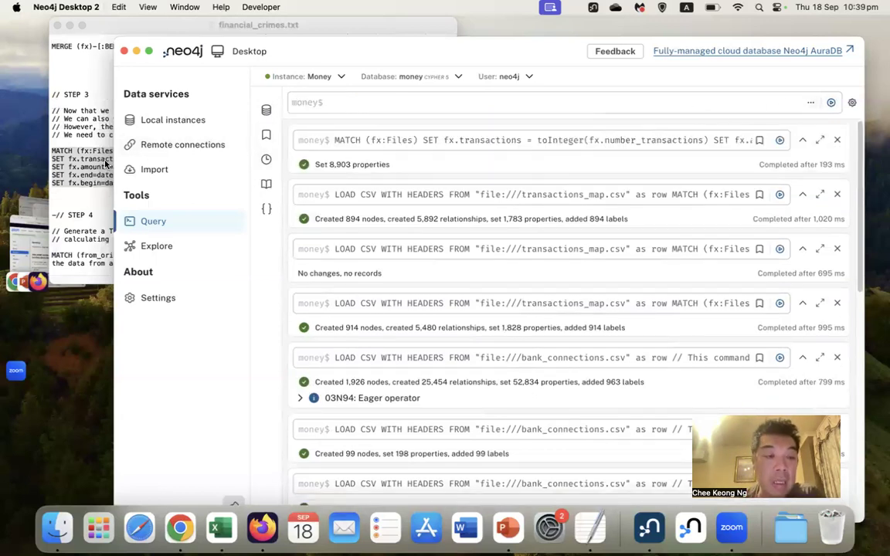
# Copy the STEP 4 block that merges TRANSFER relationships with summed amounts between origin and beneficiary entities and run it in Neo4j Desktop.
pyautogui.click(87, 188)
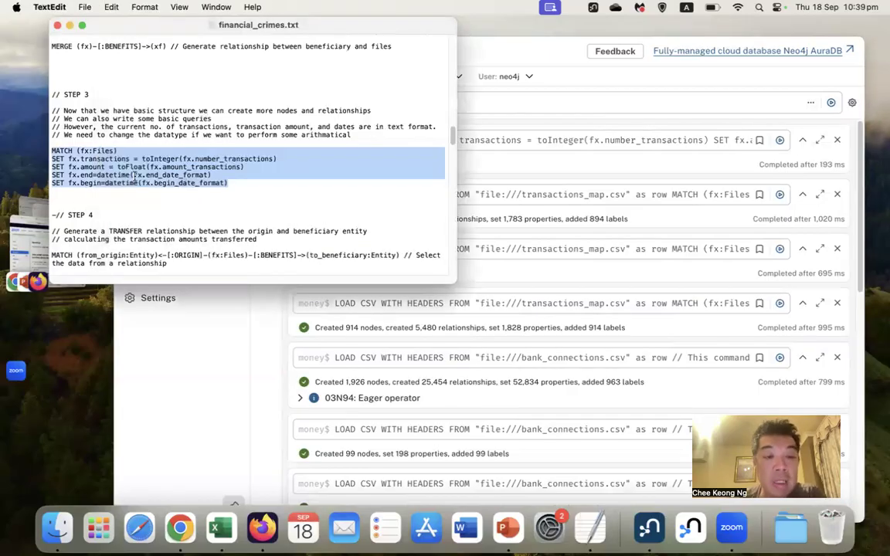
pyautogui.scroll(-5, 134, 177)
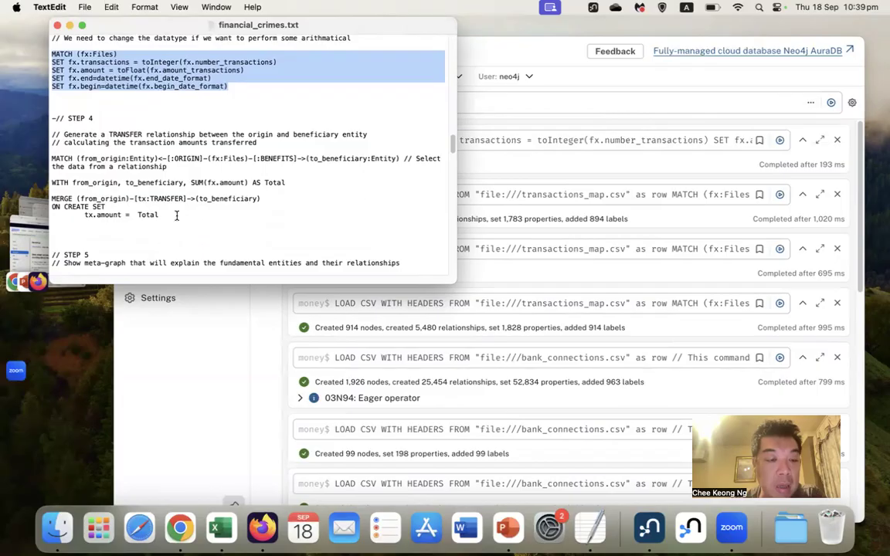
pyautogui.scroll(-2, 171, 209)
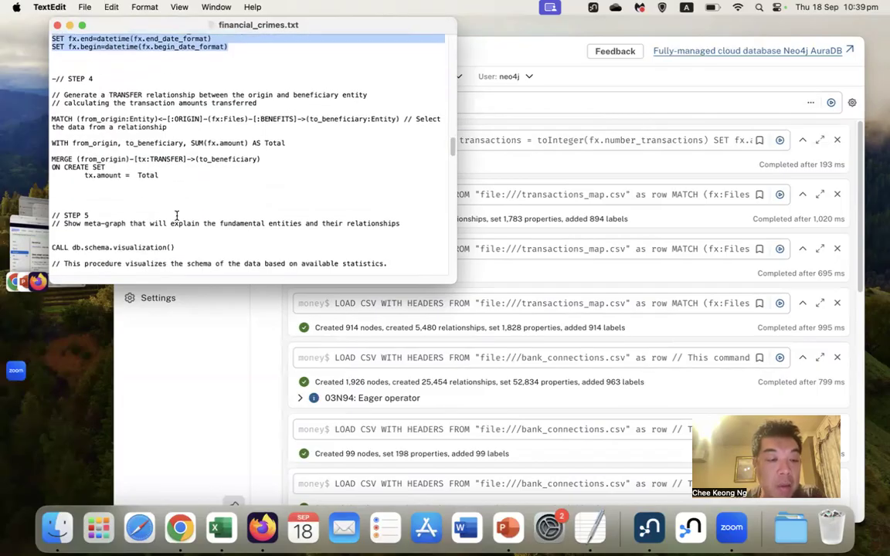
pyautogui.moveTo(166, 185); pyautogui.dragTo(45, 125)
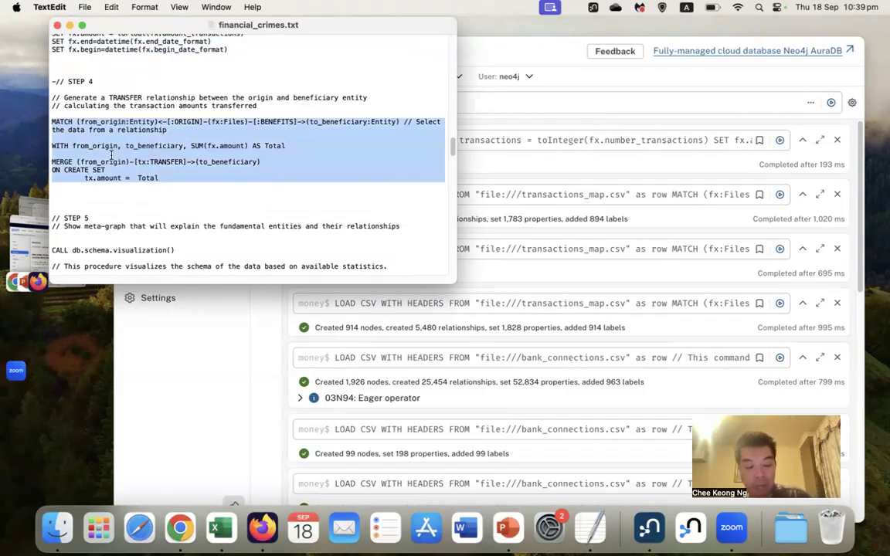
pyautogui.click(490, 101)
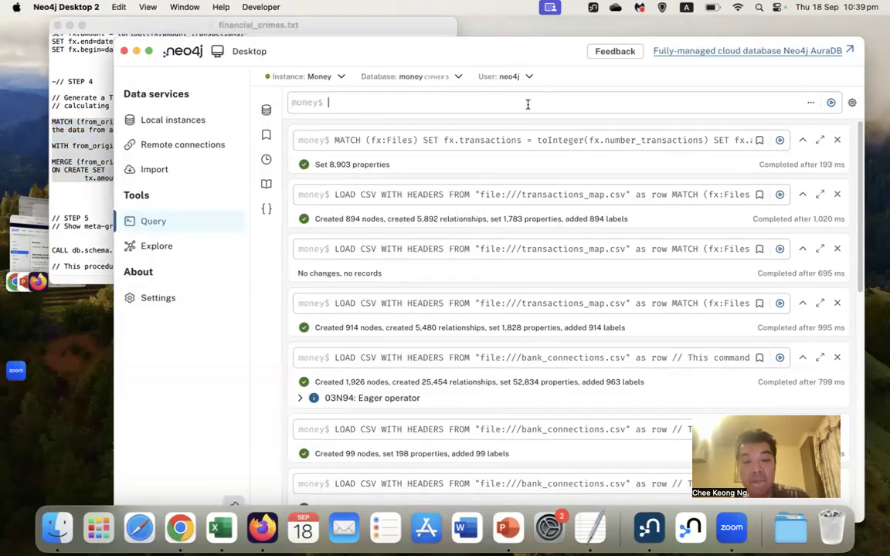
pyautogui.press('super+v')
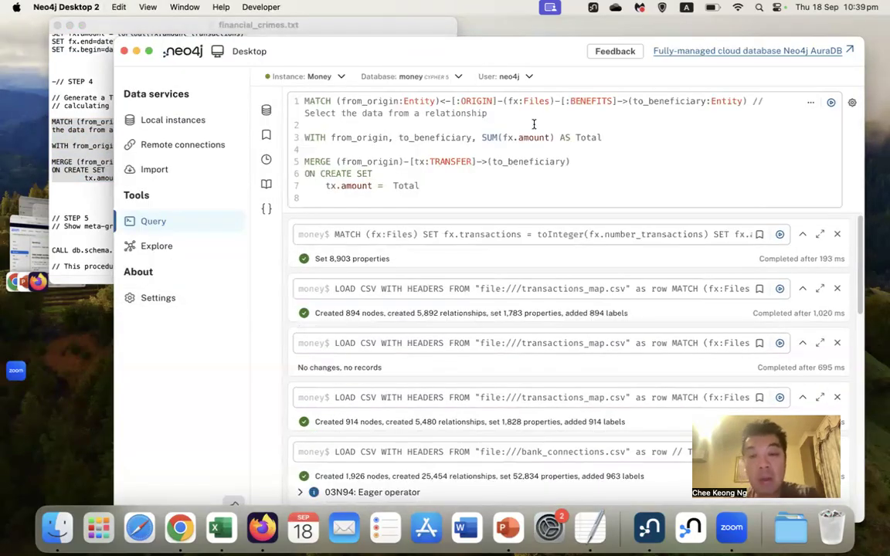
pyautogui.click(832, 103)
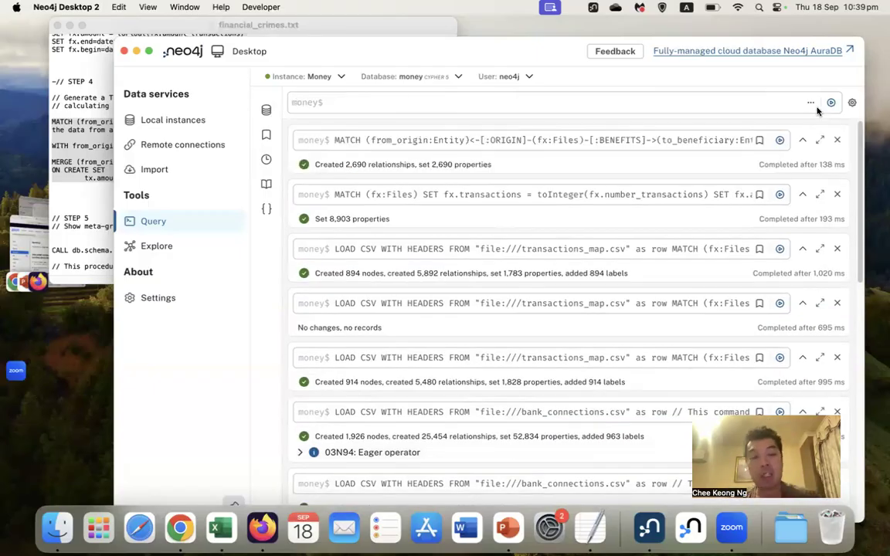
# Copy the STEP 5 command CALL db.schema.visualization() from financial_crimes.txt and run it on the money database in Neo4j Desktop.
pyautogui.click(78, 161)
pyautogui.scroll(-1, 132, 202)
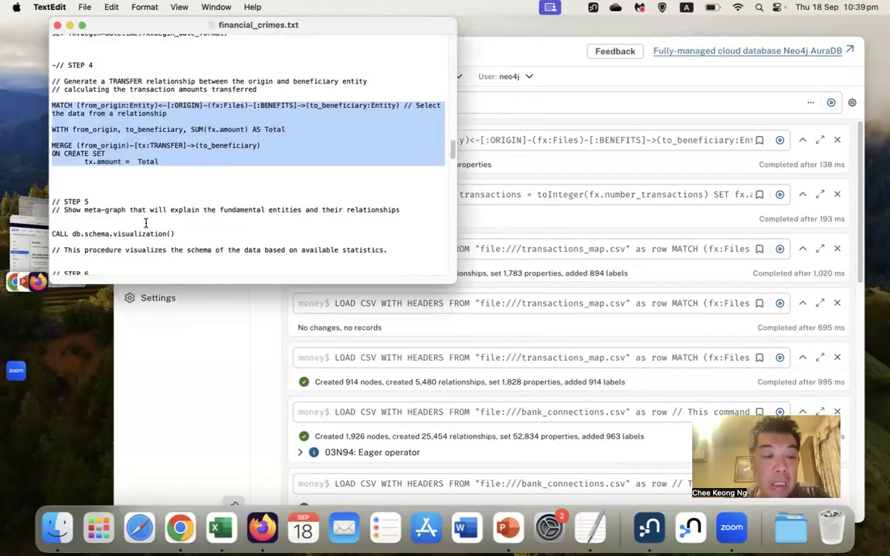
pyautogui.moveTo(183, 235); pyautogui.dragTo(35, 229)
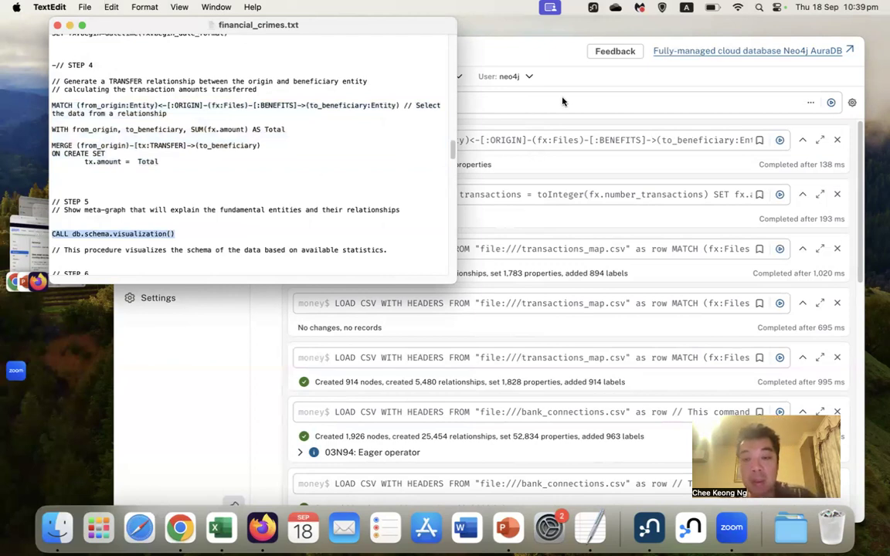
pyautogui.click(545, 103)
pyautogui.press('super+v')
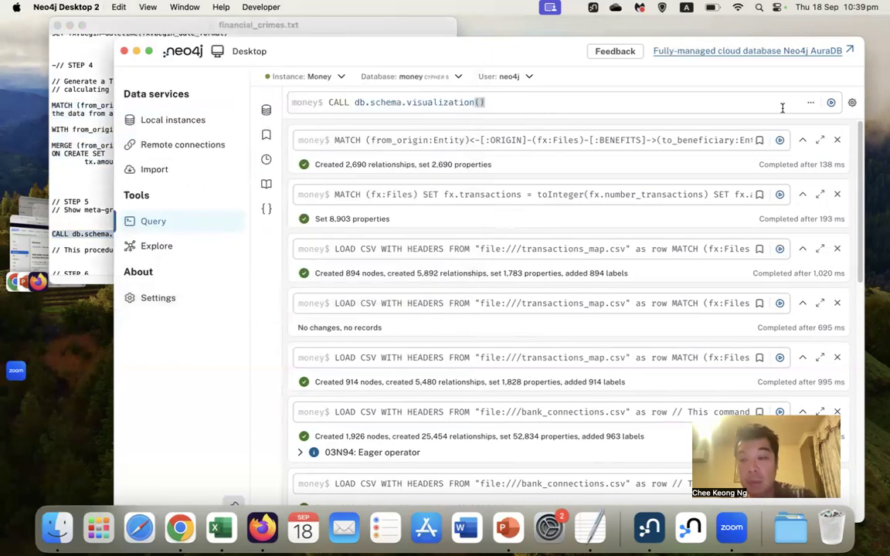
pyautogui.click(832, 104)
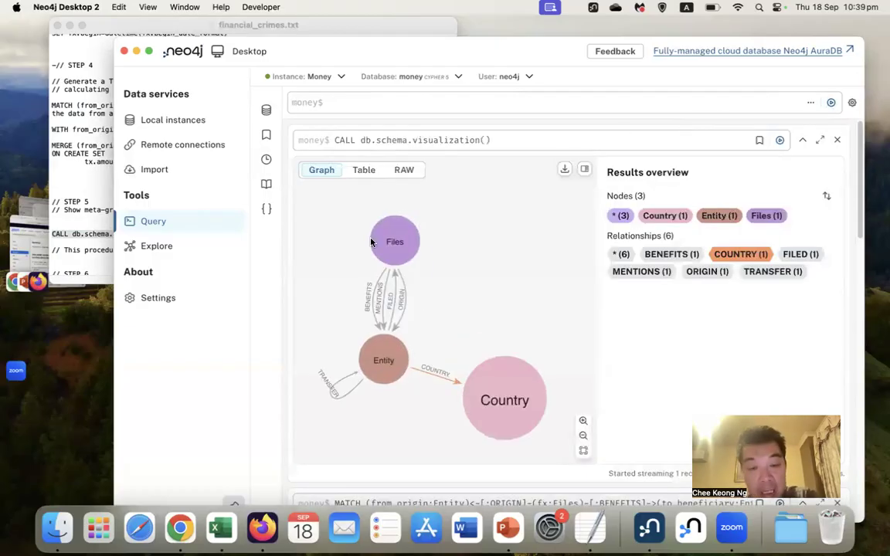
# Rearrange the schema graph so Files and Entity sit side by side, with Entity above Country.
pyautogui.moveTo(383, 240); pyautogui.dragTo(374, 219)
pyautogui.moveTo(384, 346); pyautogui.dragTo(455, 302)
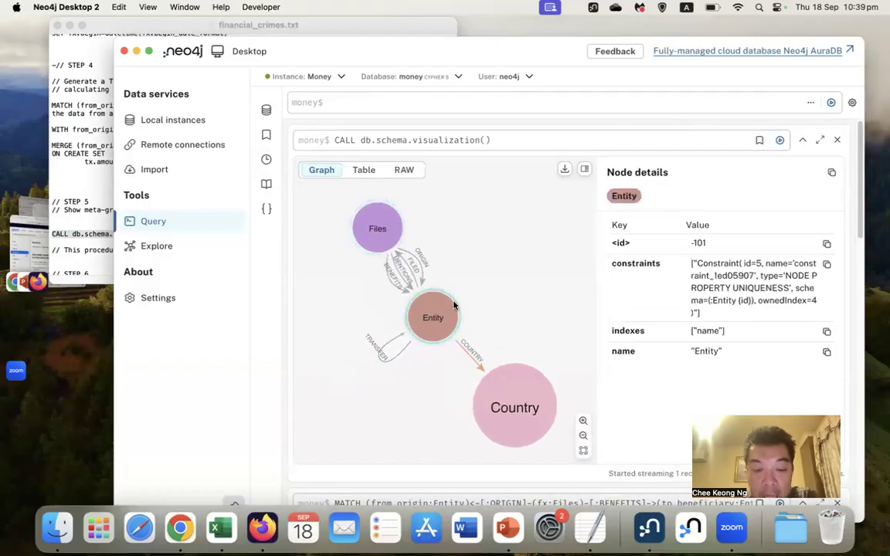
pyautogui.moveTo(360, 230); pyautogui.dragTo(370, 265)
pyautogui.moveTo(447, 309); pyautogui.dragTo(524, 240)
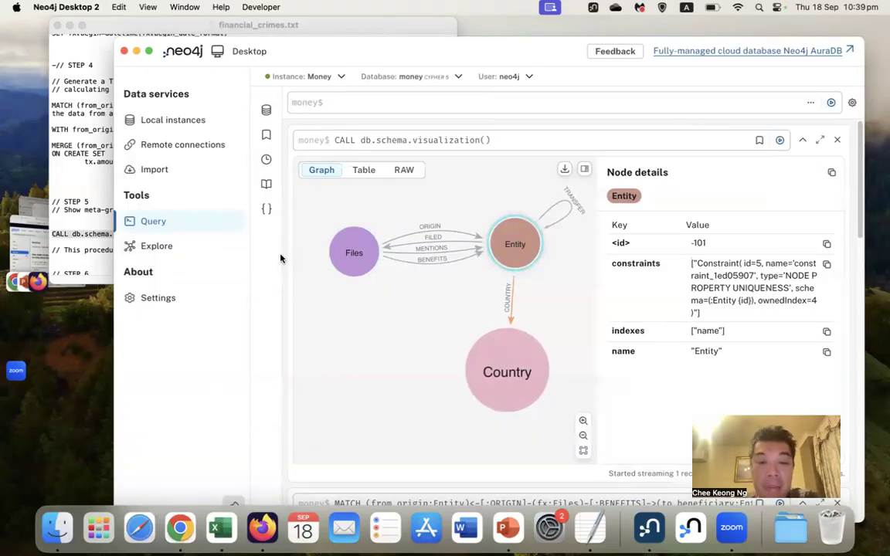
# Copy the STEP 6 query MATCH (e:Entity) RETURN e LIMIT 5 from financial_crimes.txt and run it in Neo4j Desktop.
pyautogui.click(76, 158)
pyautogui.scroll(-5, 113, 178)
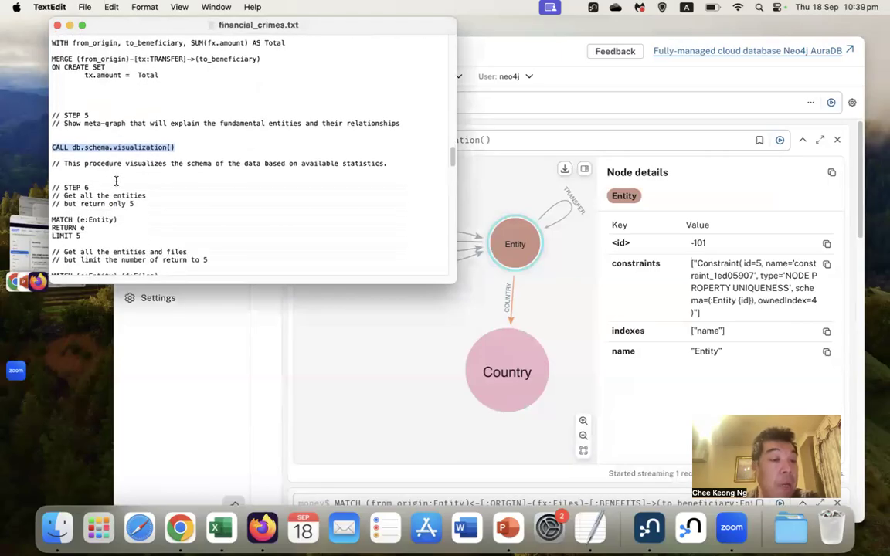
pyautogui.scroll(-3, 115, 181)
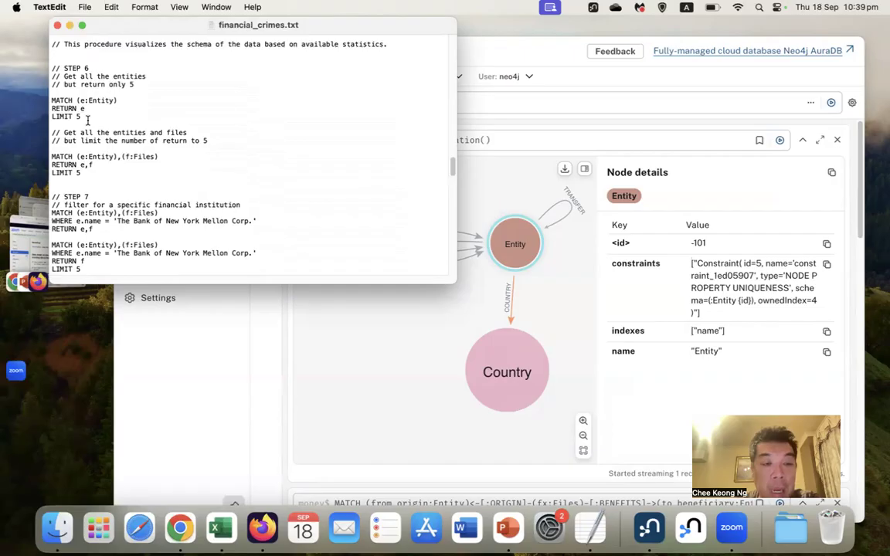
pyautogui.moveTo(42, 106); pyautogui.dragTo(40, 103)
pyautogui.press('super+c')
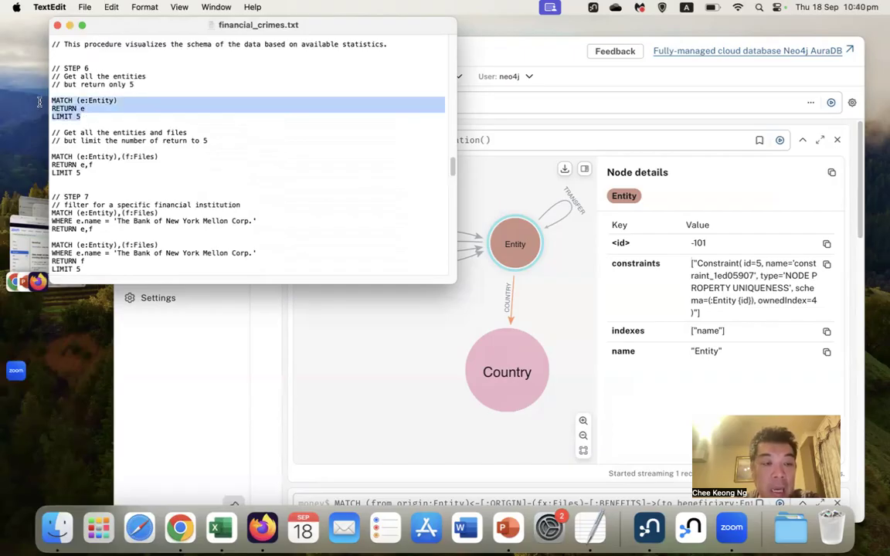
pyautogui.click(40, 103)
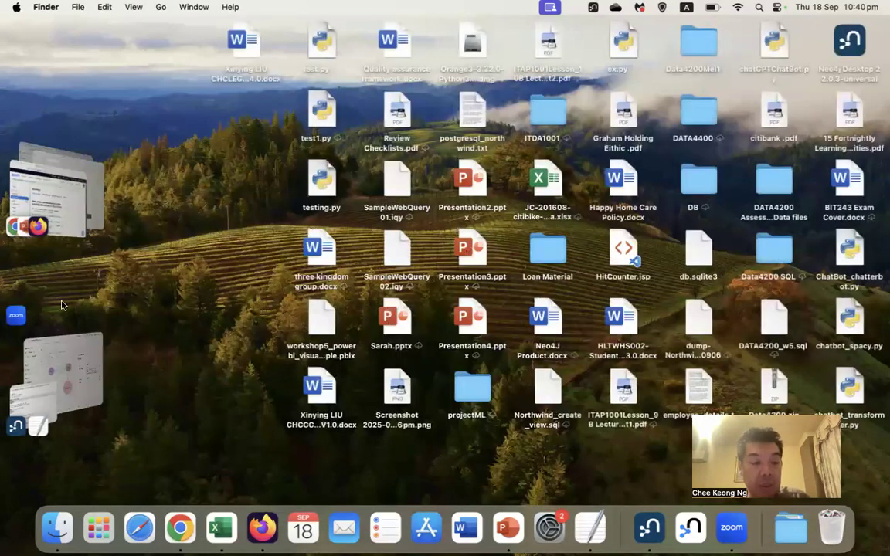
pyautogui.click(66, 346)
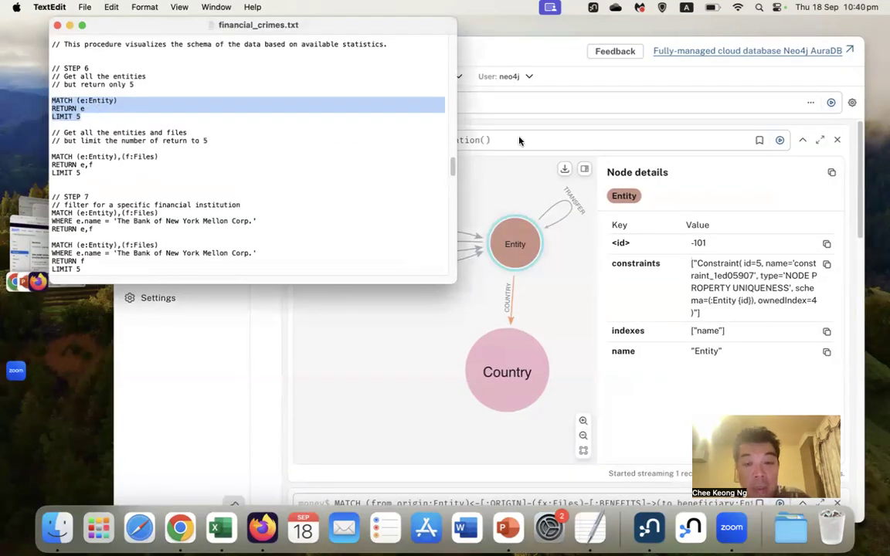
pyautogui.click(544, 102)
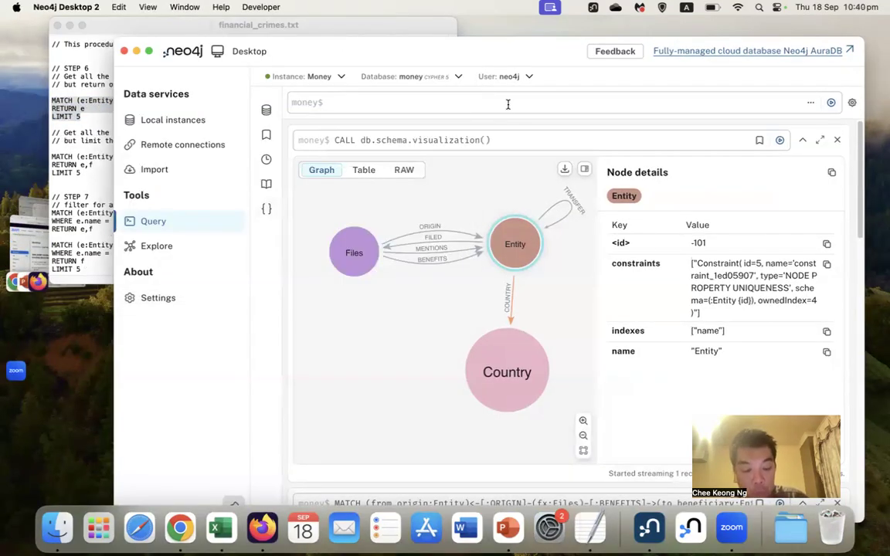
pyautogui.press('super+v')
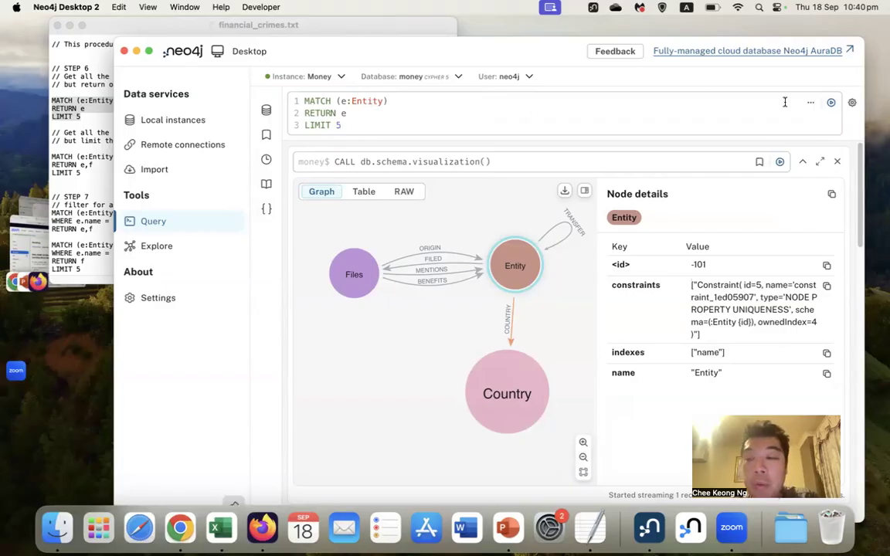
pyautogui.click(831, 103)
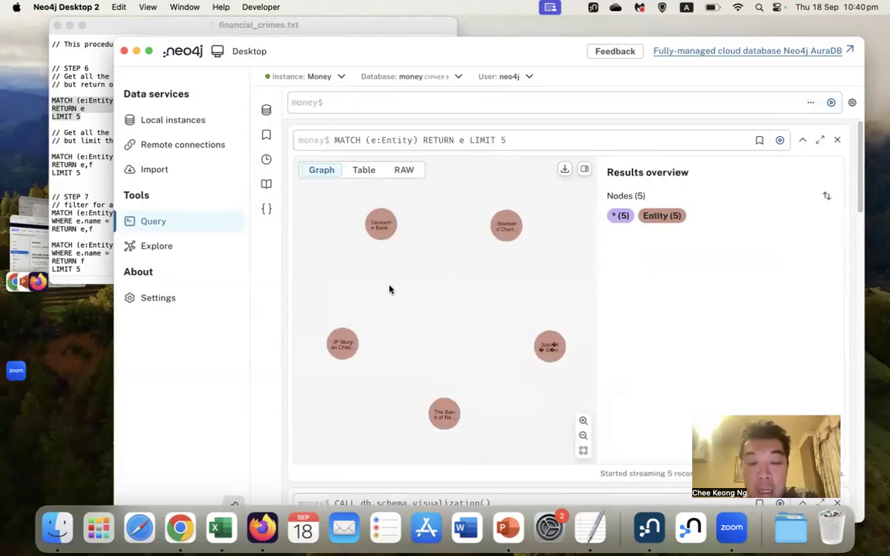
# Gather the five bank Entity nodes into a close cluster in the result graph, checking the details of each node moved.
pyautogui.moveTo(340, 338); pyautogui.dragTo(433, 272)
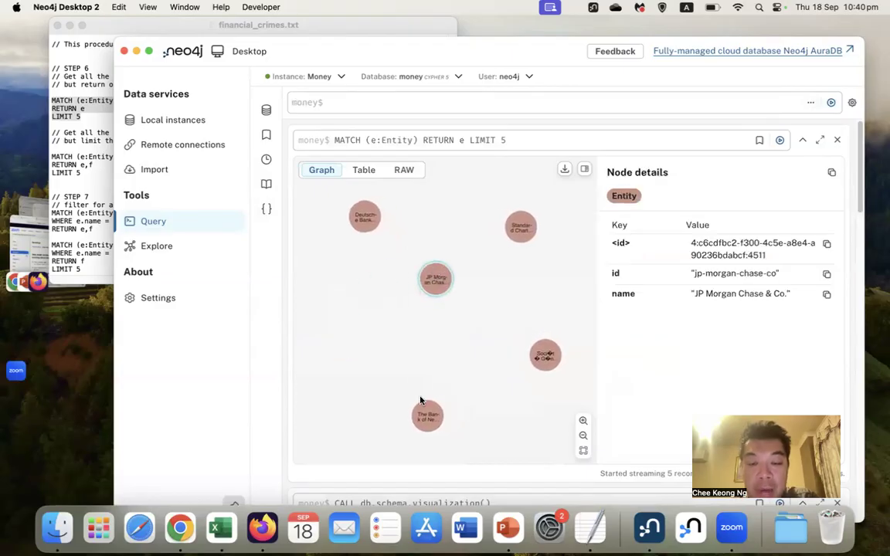
pyautogui.moveTo(404, 355); pyautogui.dragTo(354, 294)
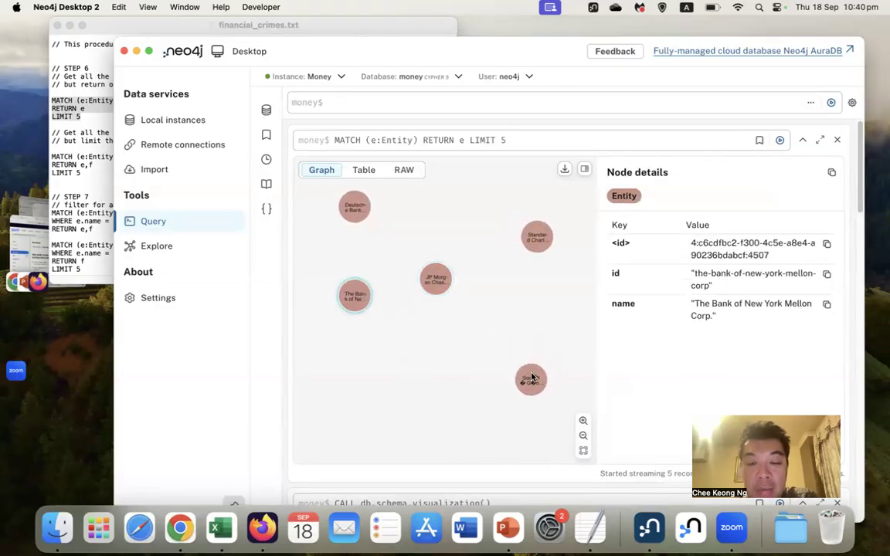
pyautogui.moveTo(526, 374); pyautogui.dragTo(498, 281)
pyautogui.moveTo(363, 204); pyautogui.dragTo(403, 243)
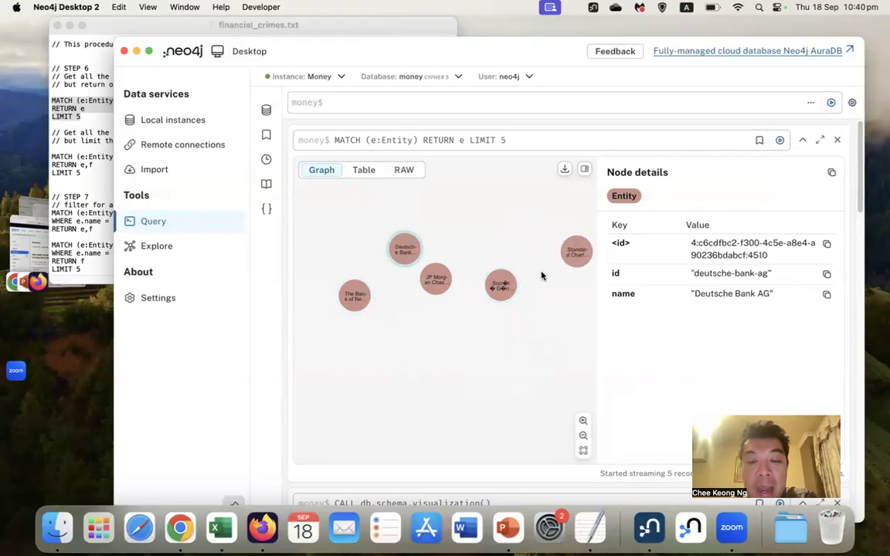
pyautogui.moveTo(567, 267); pyautogui.dragTo(461, 247)
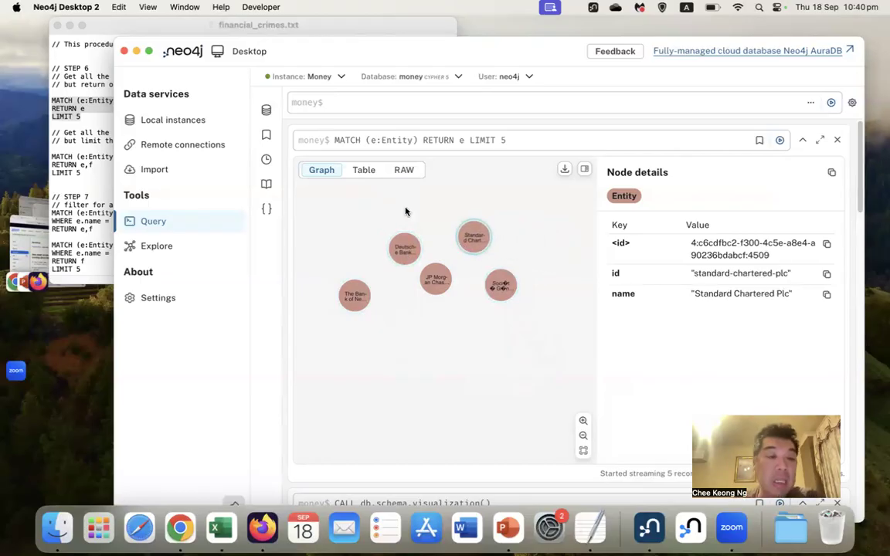
# Copy the query MATCH (e:Entity),(f:Files) RETURN e,f LIMIT 5 from financial_crimes.txt and run it in Neo4j Desktop.
pyautogui.click(72, 150)
pyautogui.moveTo(95, 172); pyautogui.dragTo(53, 157)
pyautogui.press('super+c')
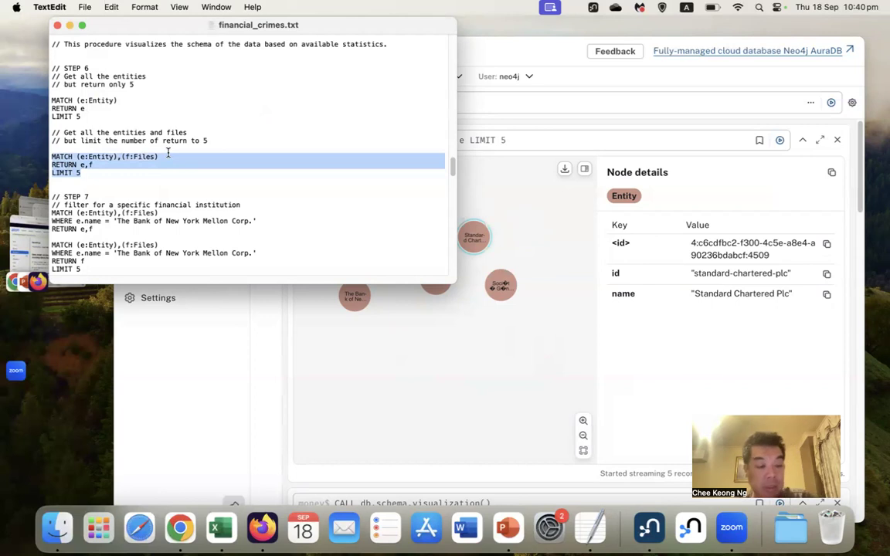
pyautogui.click(508, 109)
pyautogui.press('super+v')
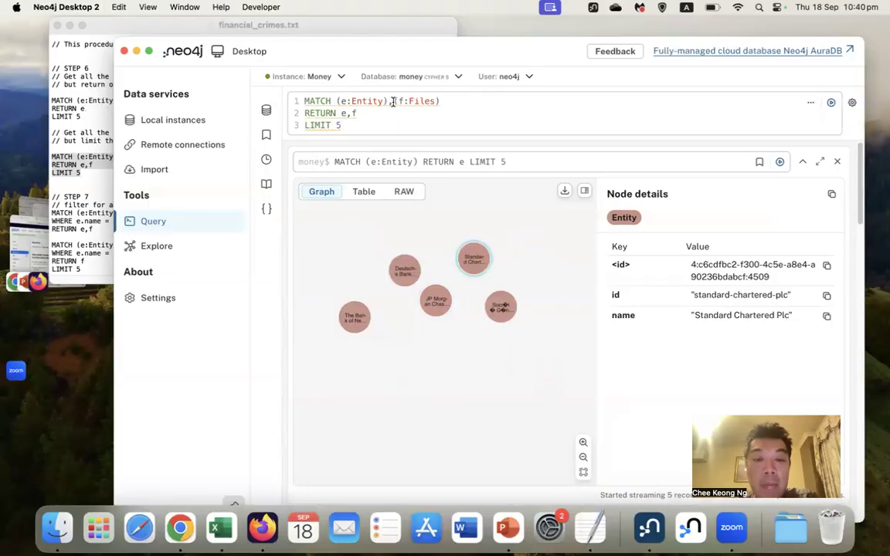
pyautogui.moveTo(393, 102)
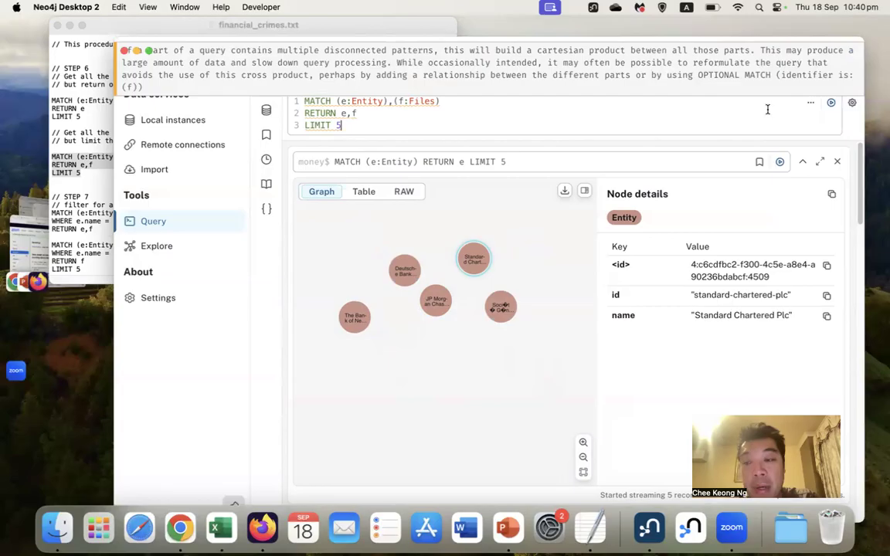
pyautogui.click(831, 102)
# Cluster the Files nodes in the result graph, inspect their details, and move The Bank of New York Mellon Entity node beside them.
pyautogui.moveTo(446, 209); pyautogui.dragTo(418, 290)
pyautogui.moveTo(546, 251); pyautogui.dragTo(438, 280)
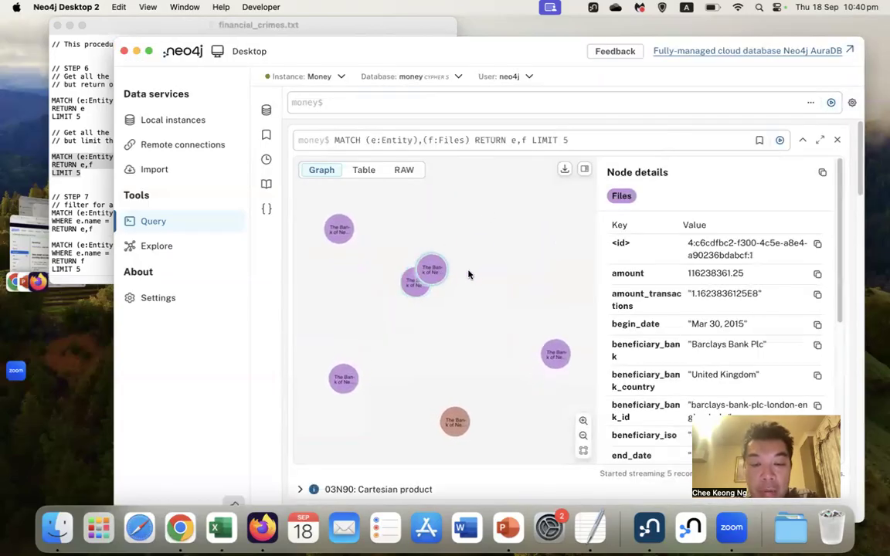
pyautogui.moveTo(563, 359); pyautogui.dragTo(472, 315)
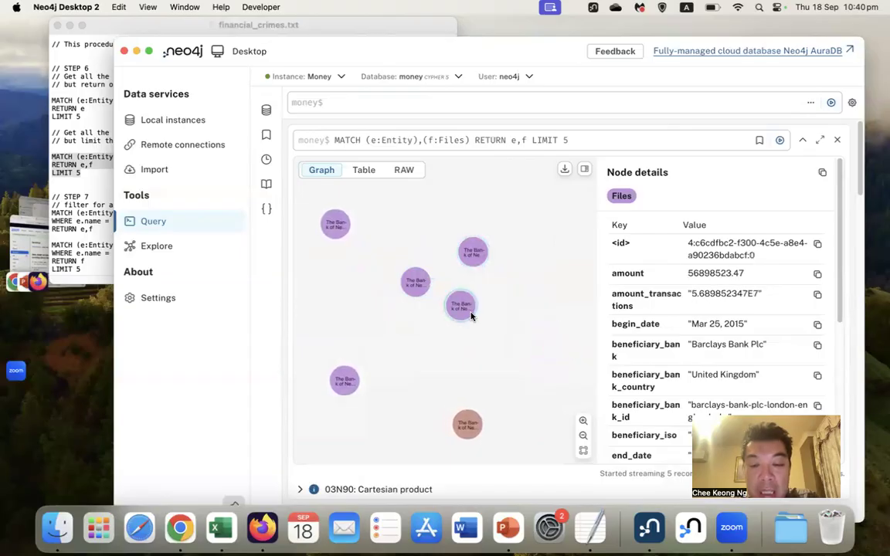
pyautogui.moveTo(345, 380); pyautogui.dragTo(401, 228)
pyautogui.moveTo(304, 225); pyautogui.dragTo(456, 210)
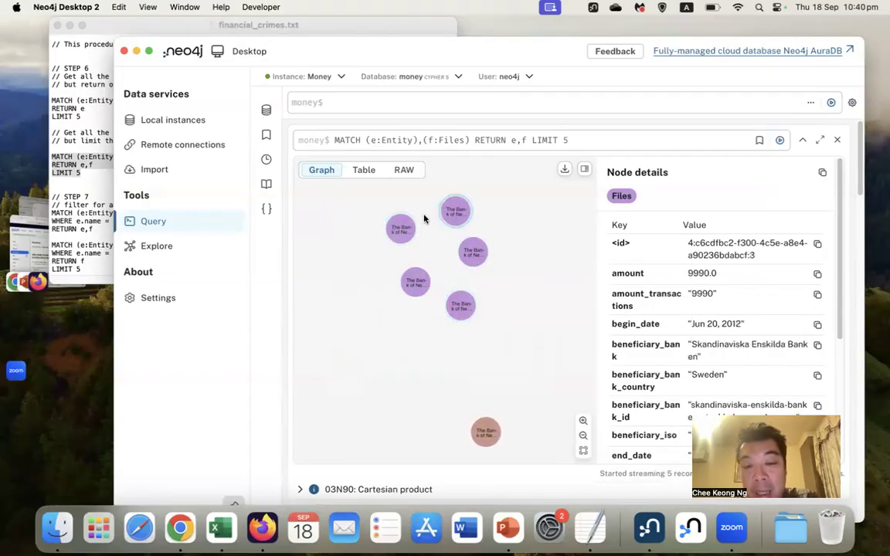
pyautogui.click(463, 257)
pyautogui.click(473, 319)
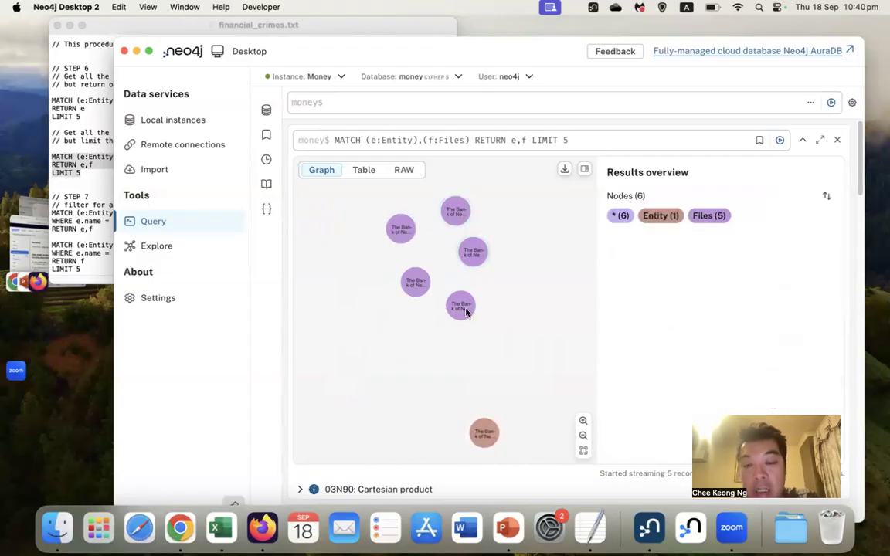
pyautogui.click(460, 306)
pyautogui.click(402, 284)
pyautogui.moveTo(483, 431); pyautogui.dragTo(393, 330)
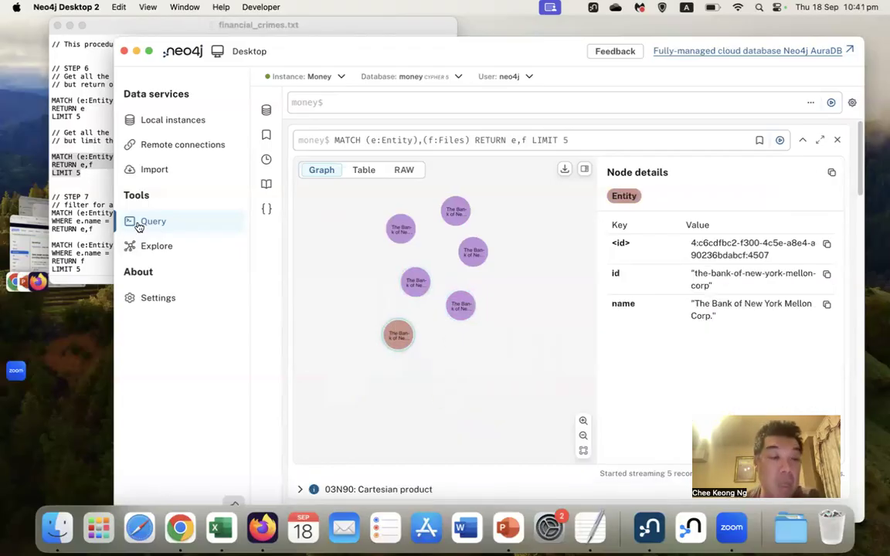
# Copy the STEP 7 query returning xf,c for entities whose COUNTRY is 'Australia' from financial_crimes.txt and run it in Neo4j Desktop.
pyautogui.click(69, 191)
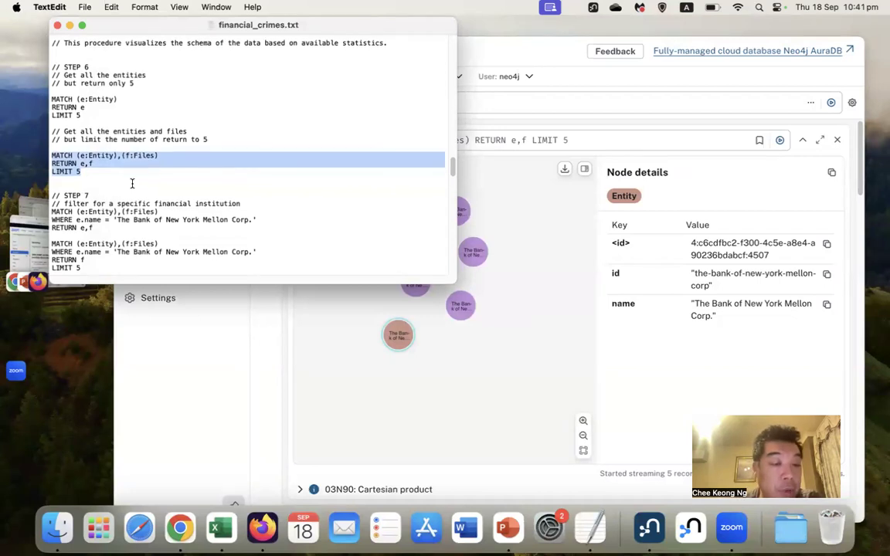
pyautogui.scroll(-2, 132, 183)
pyautogui.scroll(-4, 132, 184)
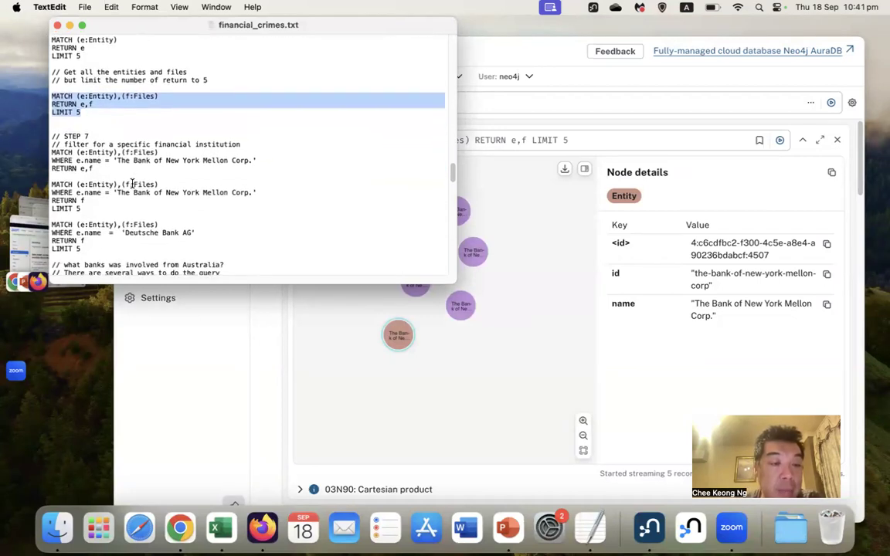
pyautogui.scroll(-1, 132, 184)
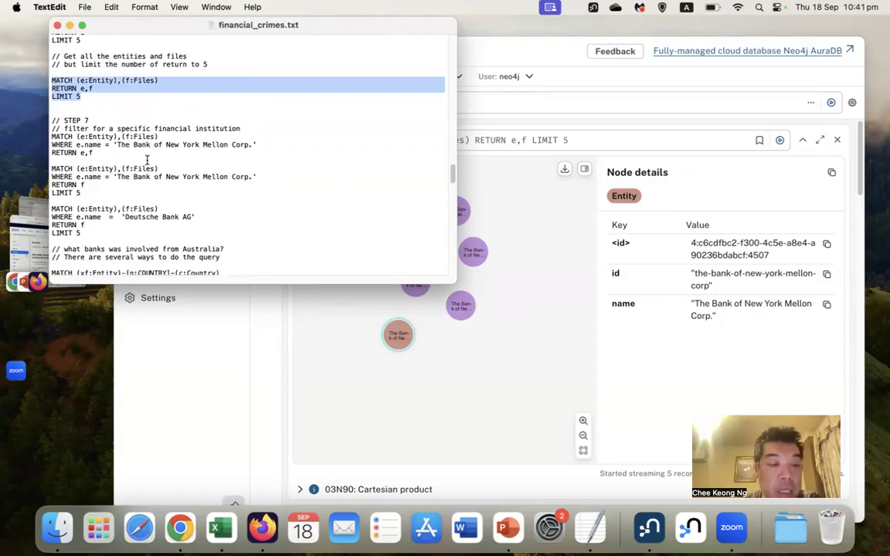
pyautogui.scroll(-6, 123, 186)
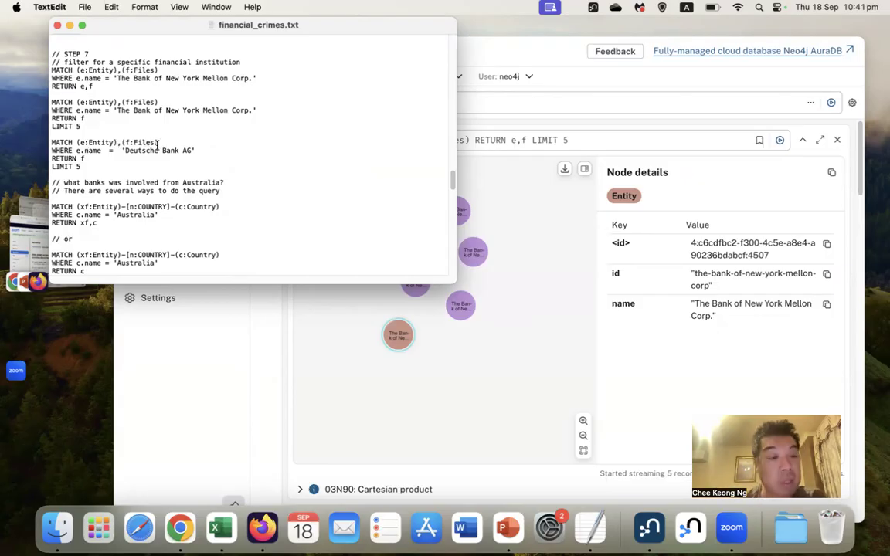
pyautogui.scroll(-1, 115, 203)
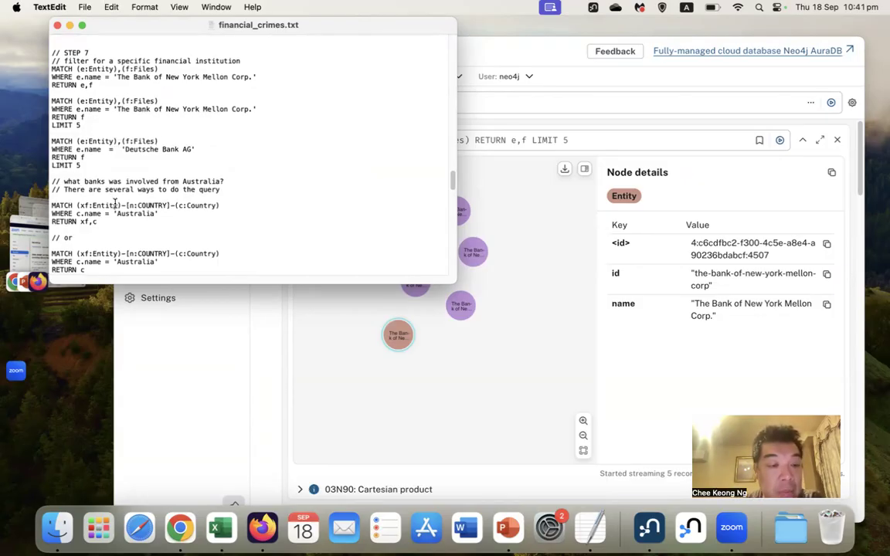
pyautogui.moveTo(108, 218); pyautogui.dragTo(53, 204)
pyautogui.press('super+c')
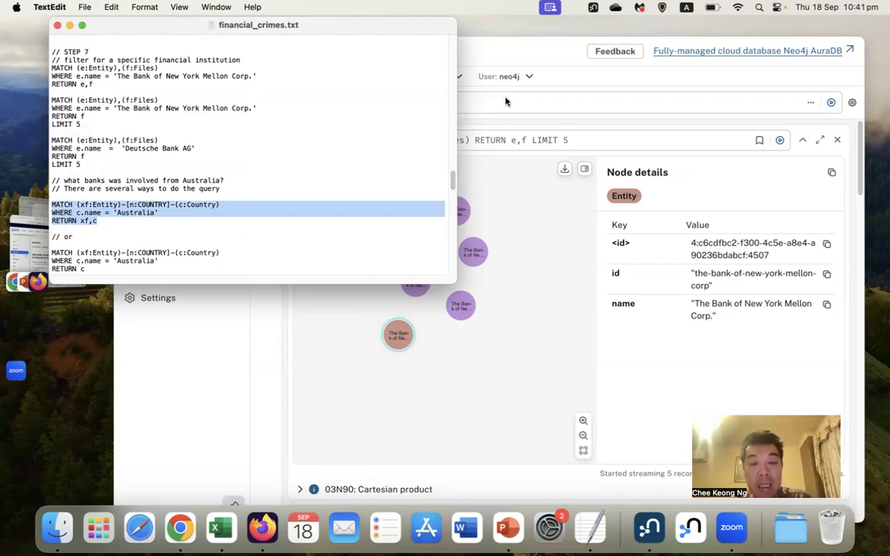
pyautogui.click(457, 93)
pyautogui.press('super+v')
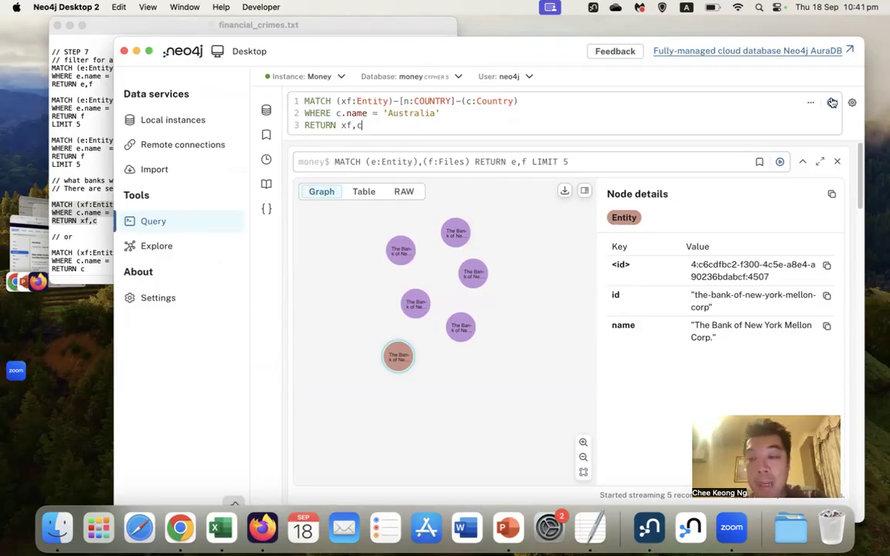
pyautogui.press('super+Return')
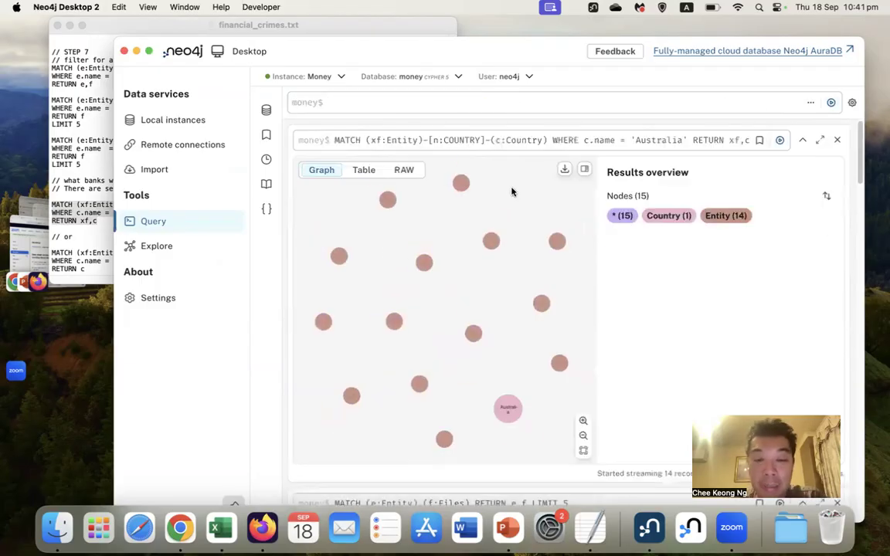
# Move the Australia node to the middle of the entity nodes and show the details of the National Australia Bank Limited node.
pyautogui.moveTo(506, 413); pyautogui.dragTo(427, 300)
pyautogui.click(498, 243)
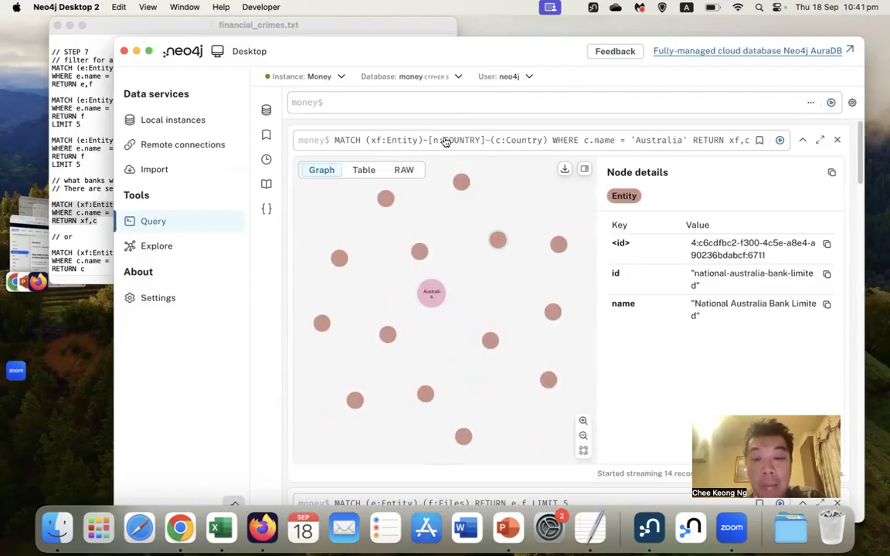
# Add the relationship n to the Australia query's RETURN clause, making it RETURN xf,c, n, and rerun the query.
pyautogui.click(723, 140)
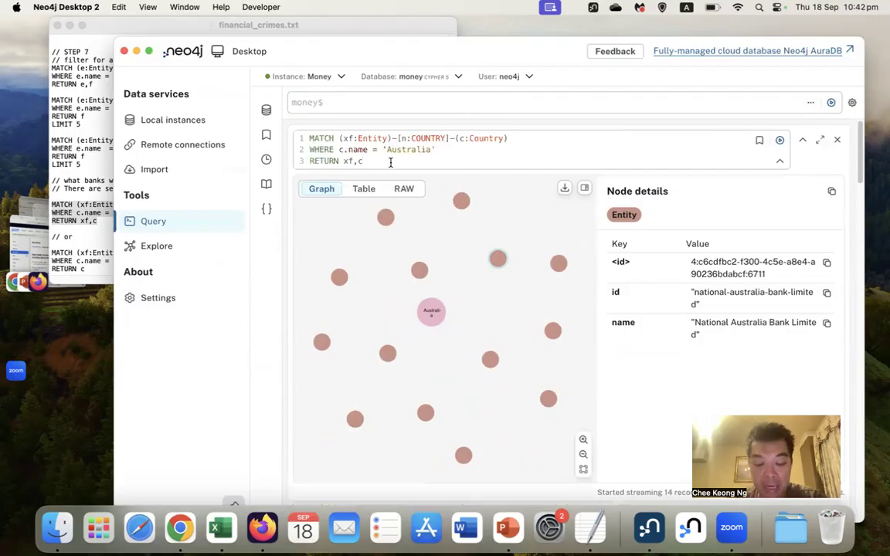
pyautogui.write(', n')
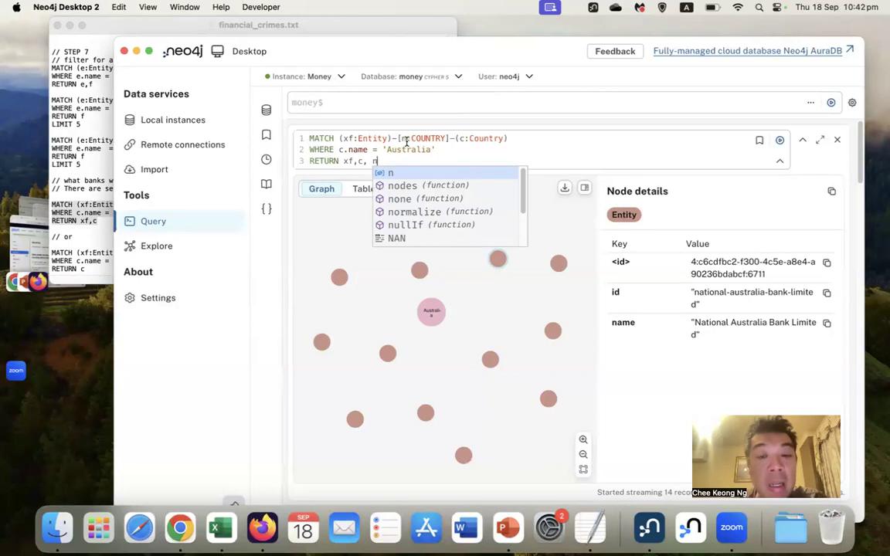
pyautogui.click(409, 157)
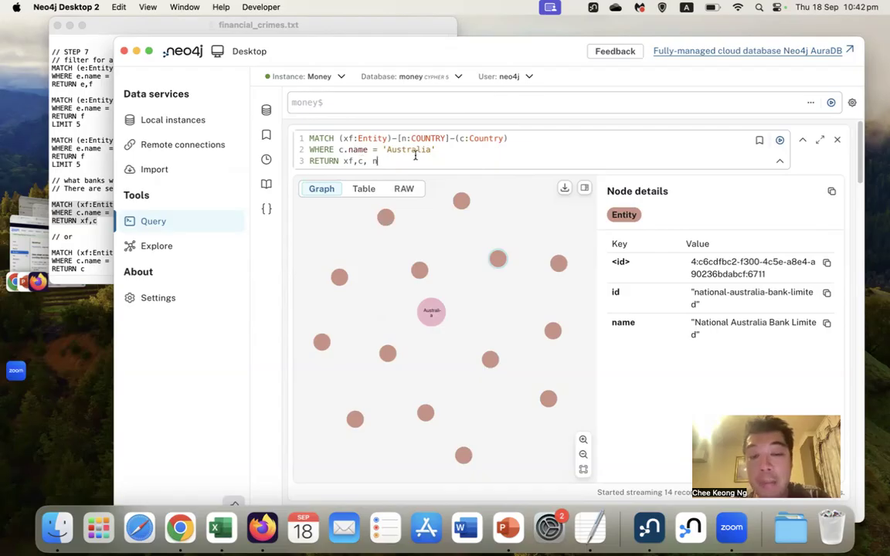
pyautogui.click(780, 144)
# Inspect the details of the Australia node and several surrounding bank nodes, including Macquarie Bank Limited and National Australia Bank Limited, and reposition the Australia node.
pyautogui.moveTo(445, 327)
pyautogui.mouseDown()
pyautogui.moveTo(438, 293)
pyautogui.moveTo(447, 337)
pyautogui.moveTo(444, 318)
pyautogui.mouseUp()
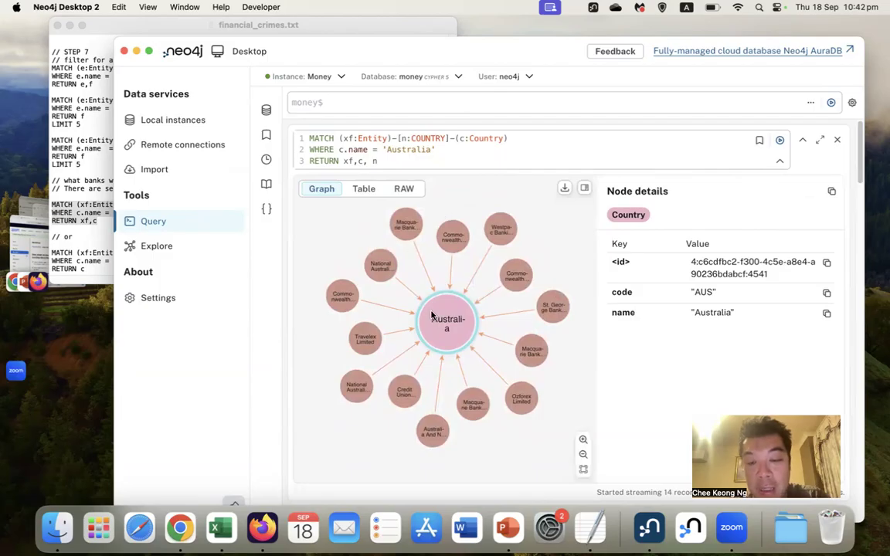
pyautogui.click(507, 284)
pyautogui.click(498, 230)
pyautogui.click(453, 239)
pyautogui.click(407, 228)
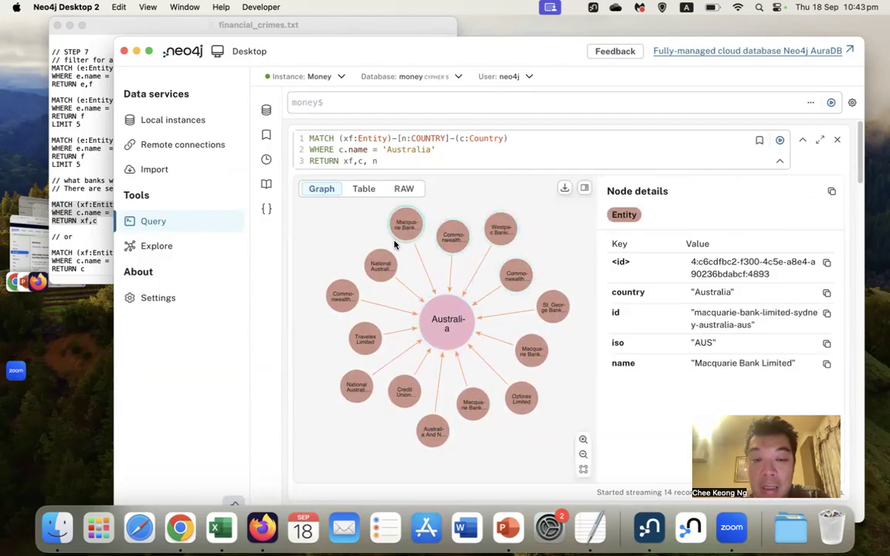
pyautogui.click(382, 265)
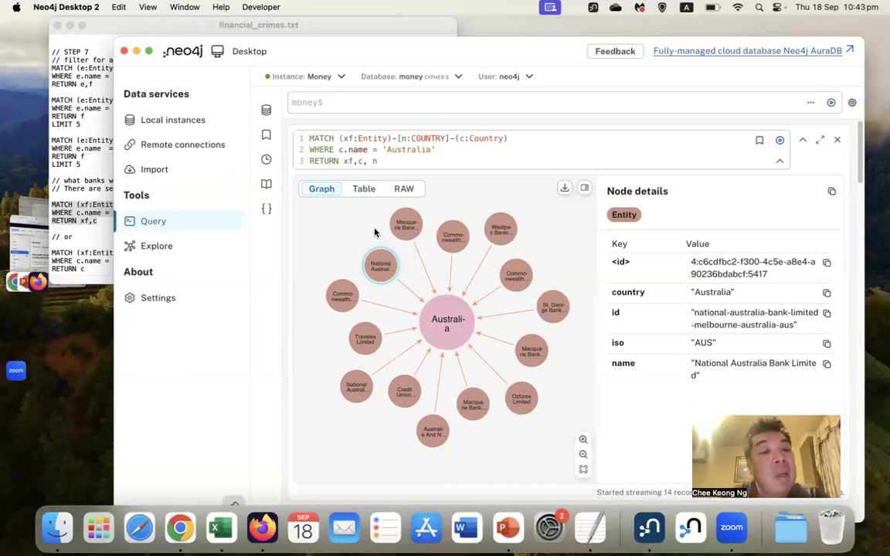
pyautogui.moveTo(437, 316)
pyautogui.mouseDown()
pyautogui.moveTo(473, 302)
pyautogui.moveTo(436, 337)
pyautogui.mouseUp()
# Copy the query counting transactions originated from Australia, ending in return count(c.name), from financial_crimes.txt into Neo4j Desktop's query editor.
pyautogui.click(110, 202)
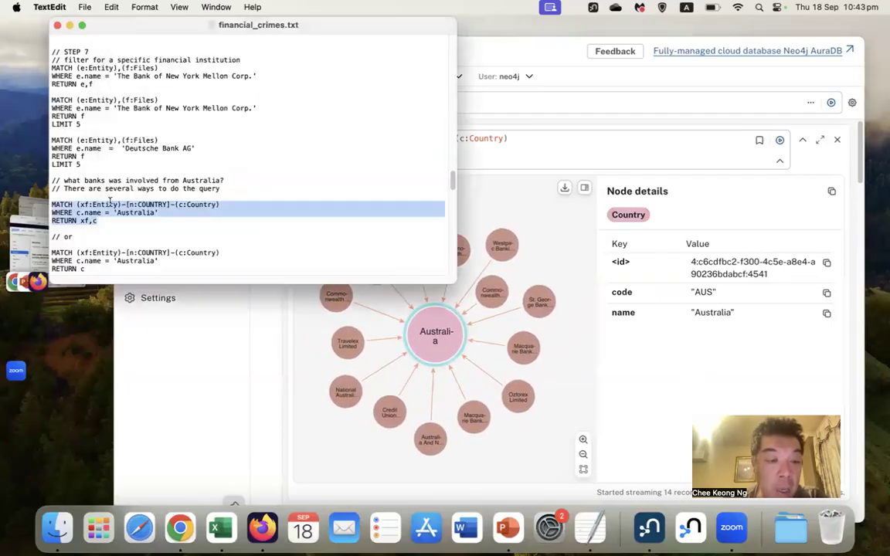
pyautogui.scroll(-8, 142, 194)
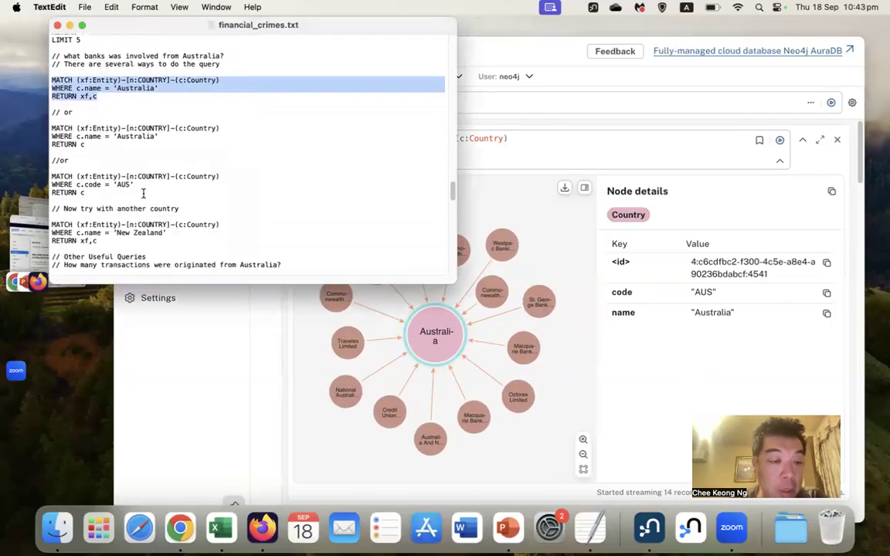
pyautogui.scroll(-2, 143, 194)
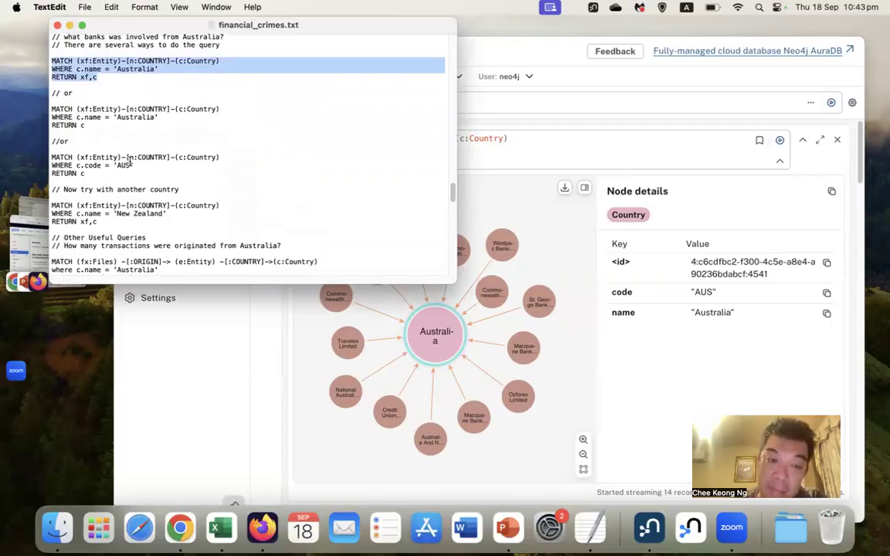
pyautogui.scroll(-5, 129, 161)
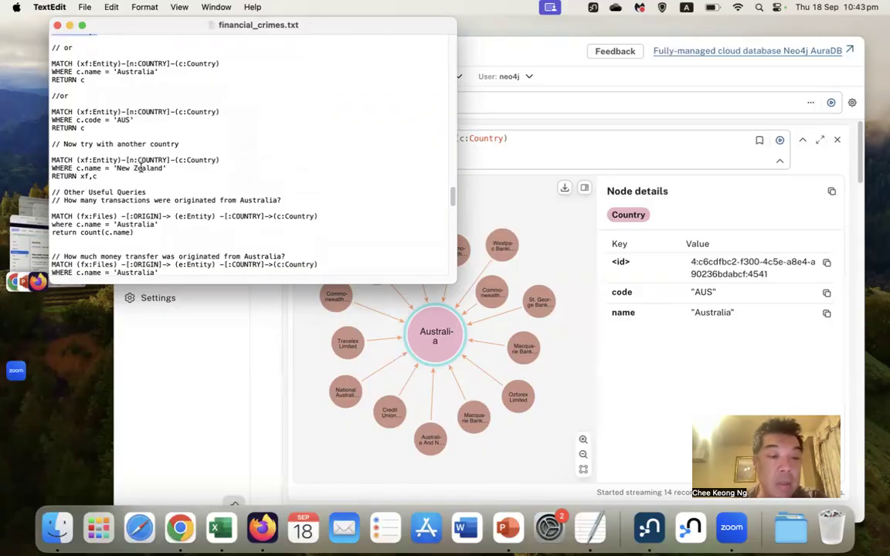
pyautogui.scroll(-2, 142, 167)
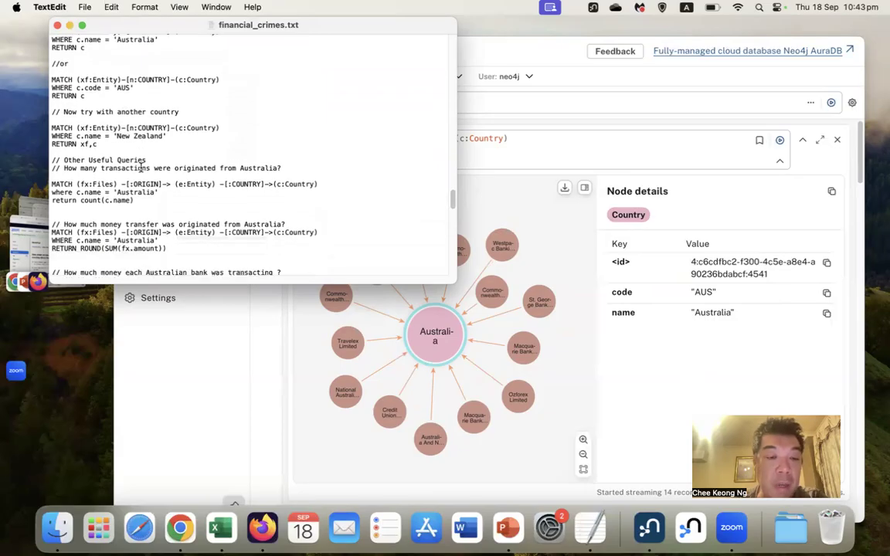
pyautogui.scroll(-1, 142, 168)
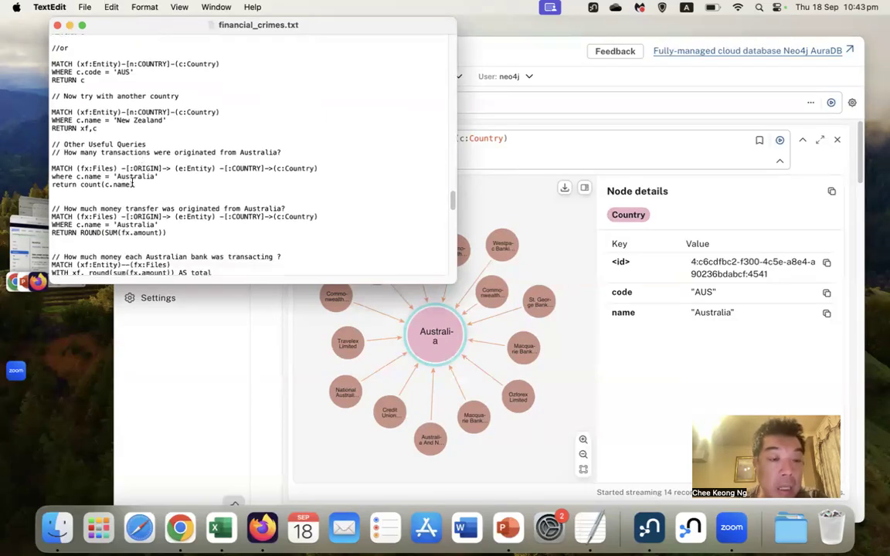
pyautogui.moveTo(136, 186); pyautogui.dragTo(48, 166)
pyautogui.rightClick(96, 171)
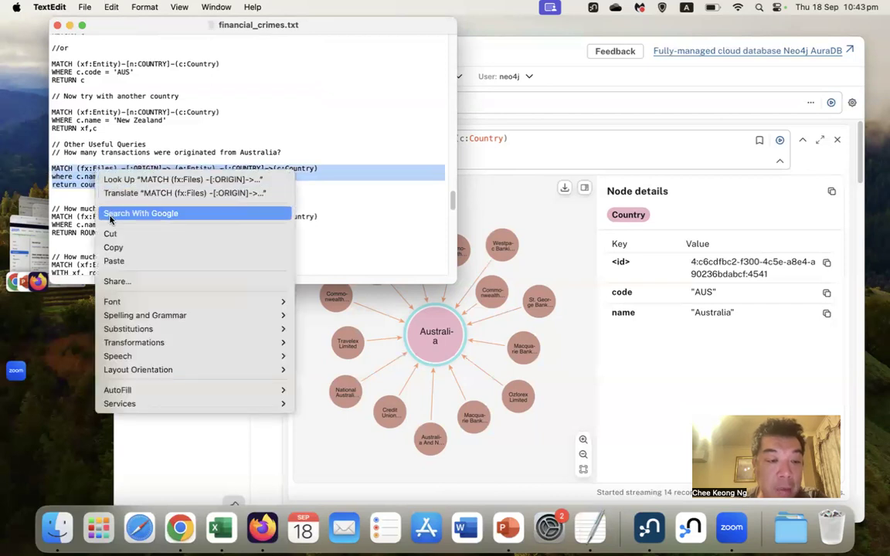
pyautogui.click(113, 248)
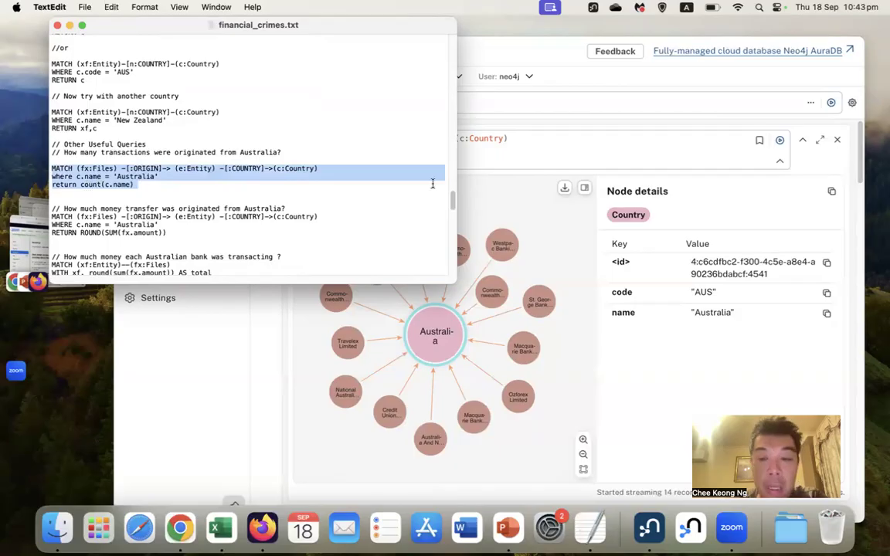
pyautogui.click(515, 102)
pyautogui.click(499, 101)
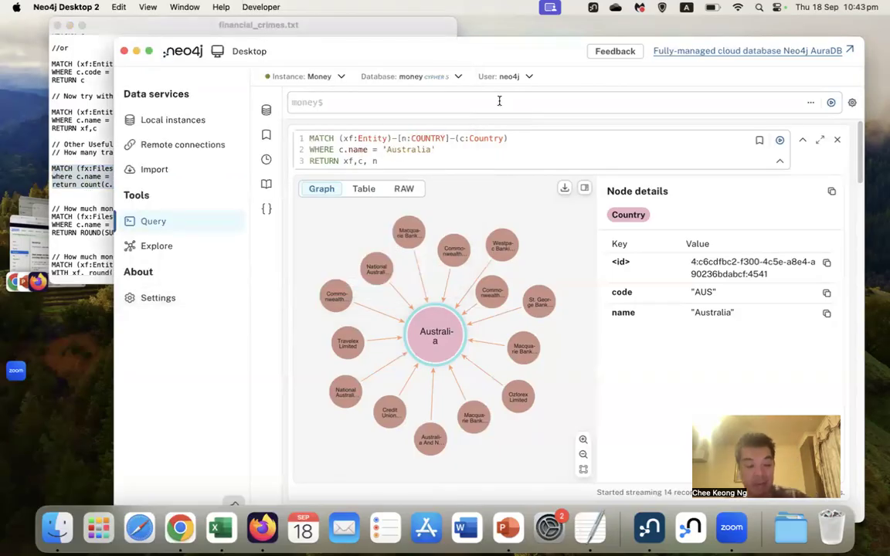
pyautogui.press('super+v')
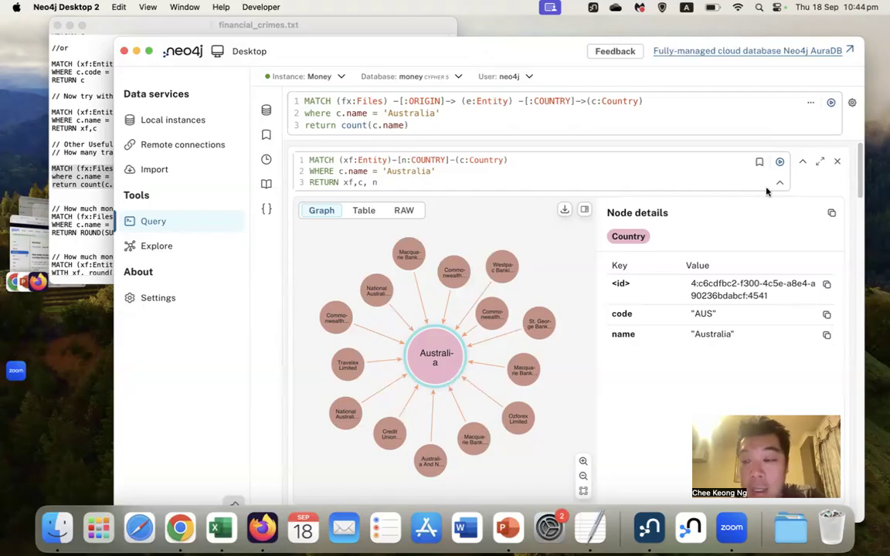
# Review how Files, Entity and Country connect in the earlier db.schema.visualization() result, rearranging the Entity and Files nodes.
pyautogui.moveTo(860, 166); pyautogui.dragTo(861, 342)
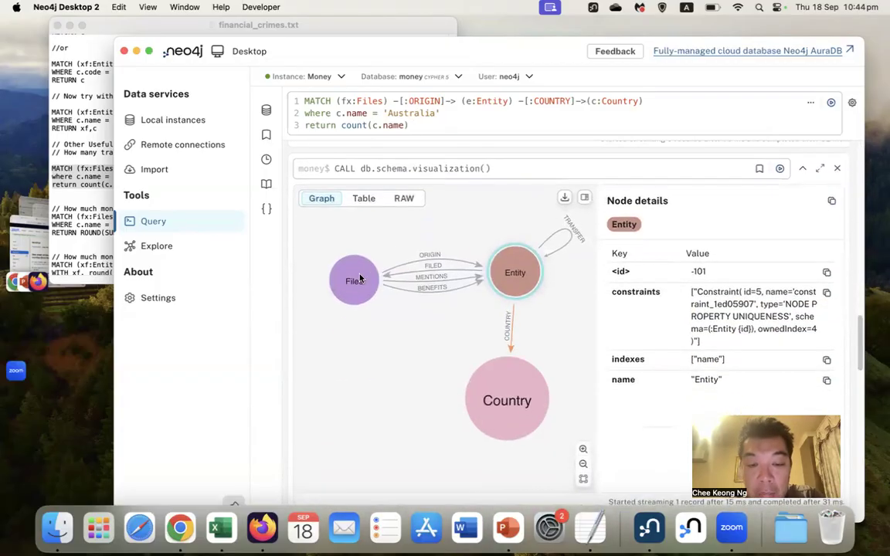
pyautogui.moveTo(494, 275); pyautogui.dragTo(459, 285)
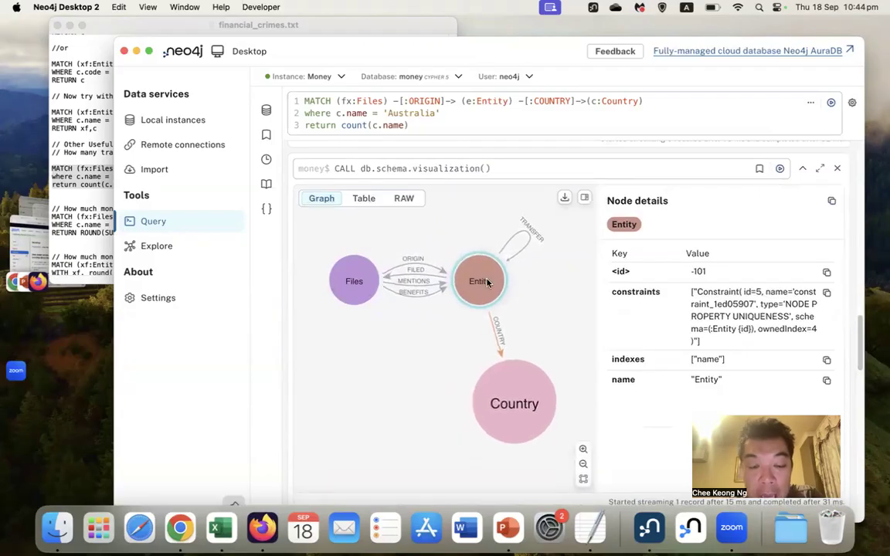
pyautogui.click(351, 281)
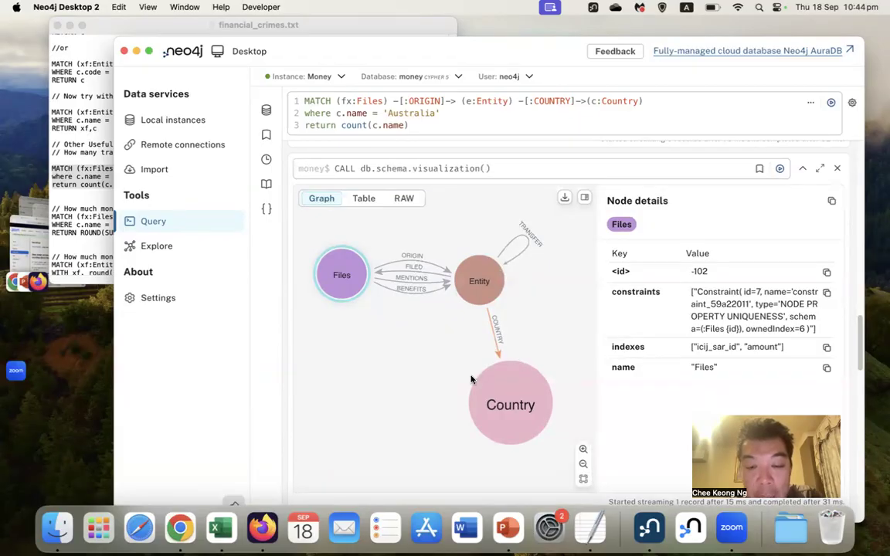
pyautogui.scroll(-2, 465, 284)
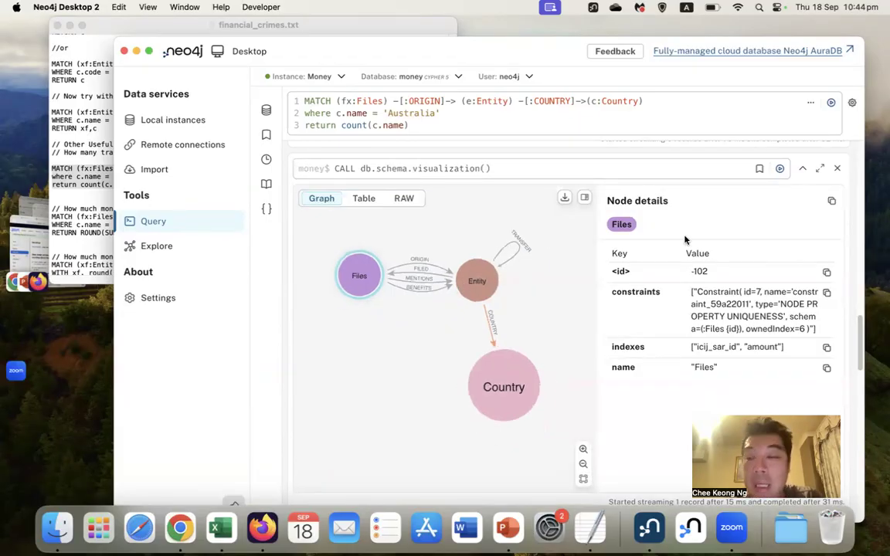
pyautogui.moveTo(861, 330); pyautogui.dragTo(860, 155)
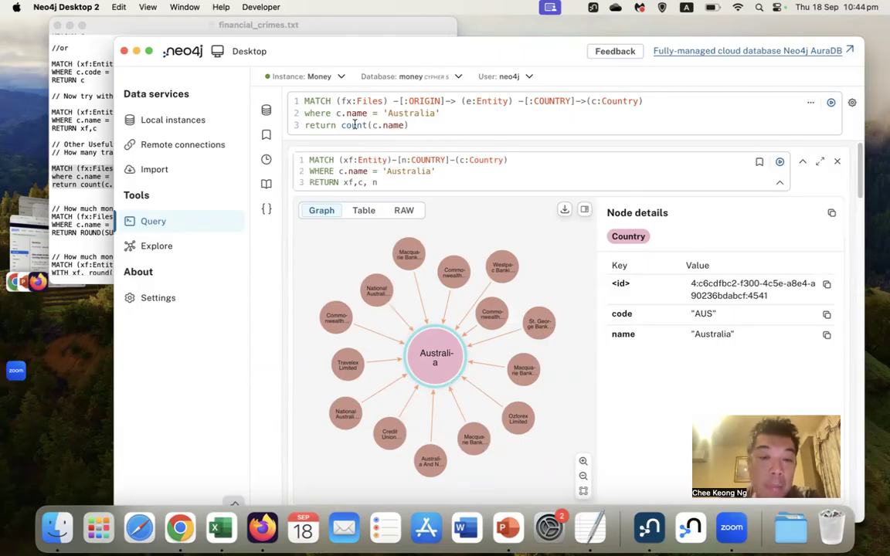
# Examine the count(c.name) expression in the pasted query and run the query.
pyautogui.moveTo(342, 125); pyautogui.dragTo(408, 125)
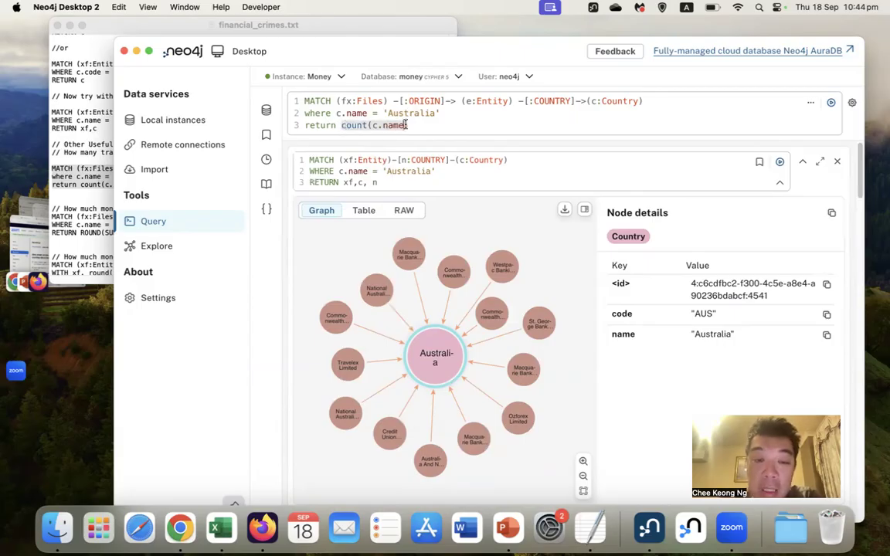
pyautogui.click(343, 125)
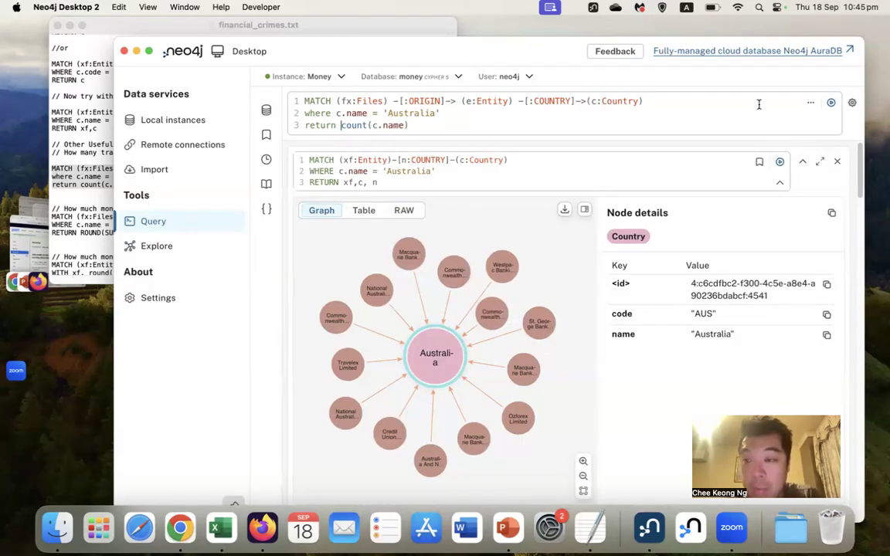
pyautogui.click(832, 104)
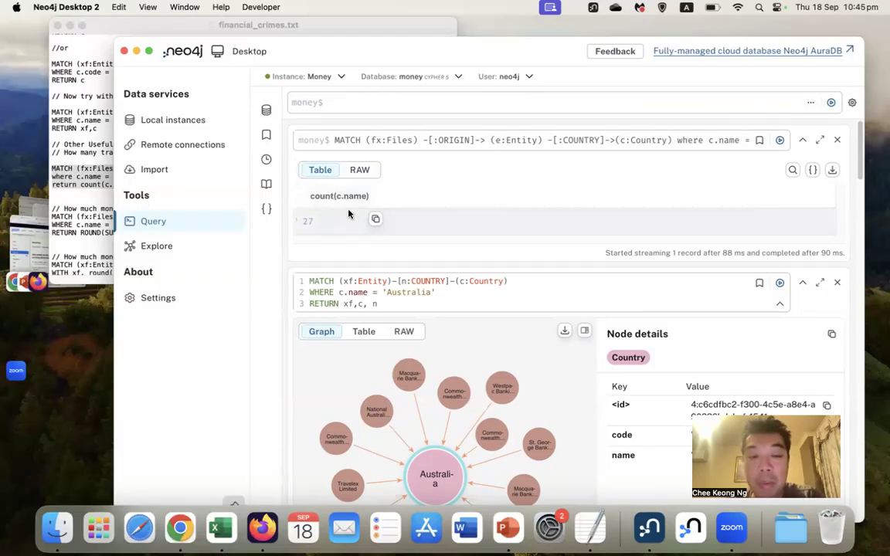
# Alias the count(c.name) column as Num_of_Bank in the executed query and rerun it.
pyautogui.click(570, 139)
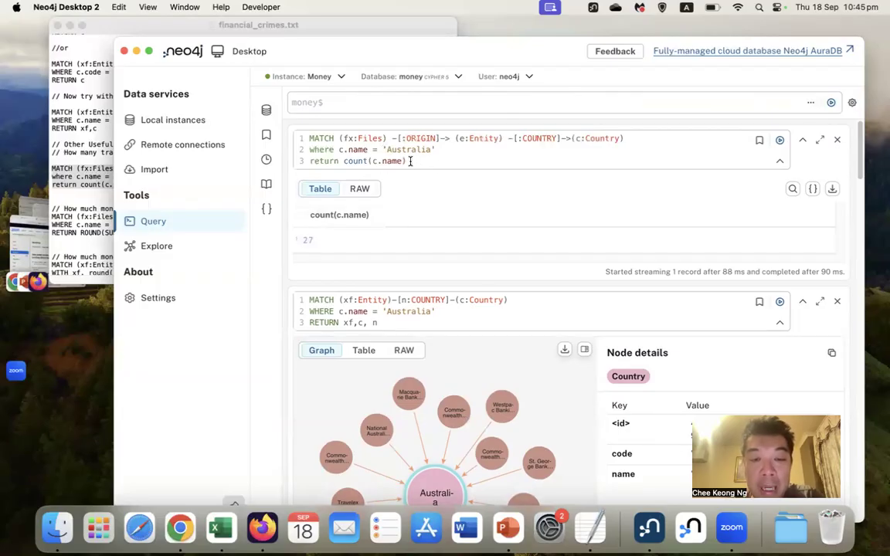
pyautogui.write('as Num_of_Bank')
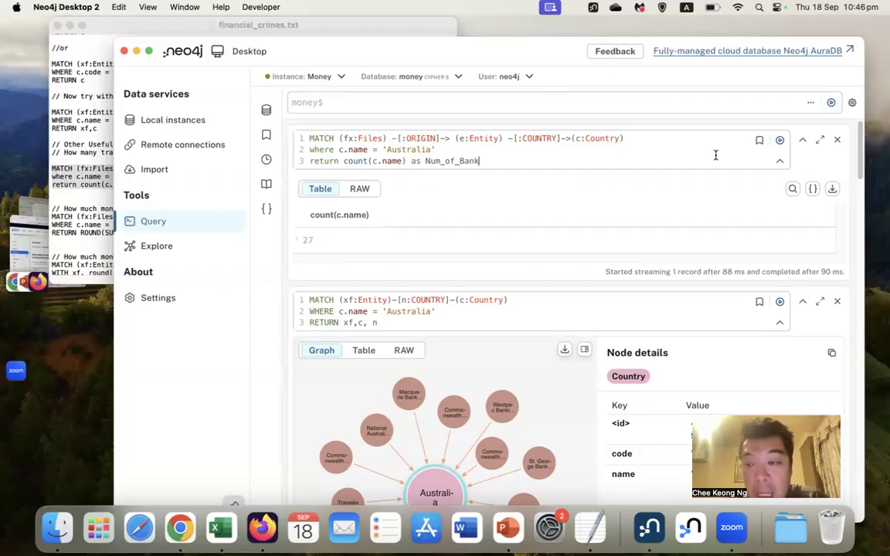
pyautogui.click(780, 141)
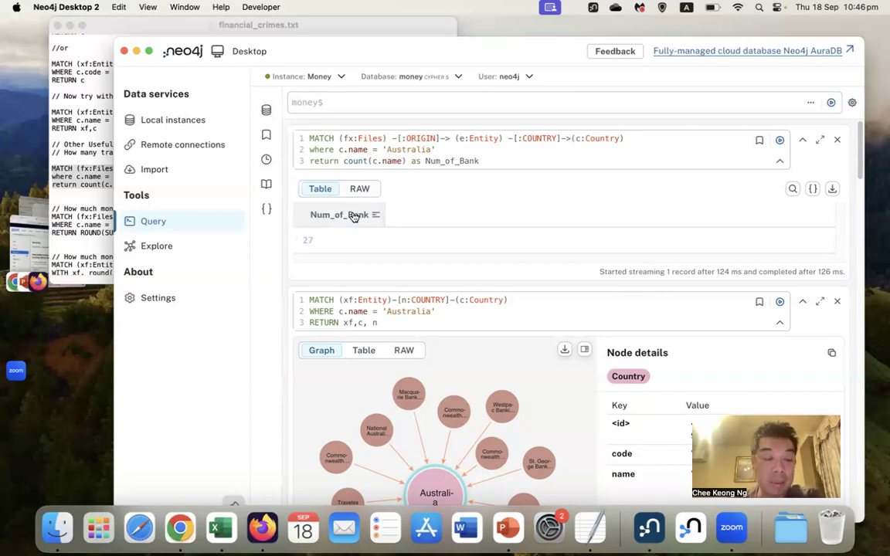
# In financial_crimes.txt, remove the count function from the transaction query so that its last line reads return c.name.
pyautogui.click(77, 172)
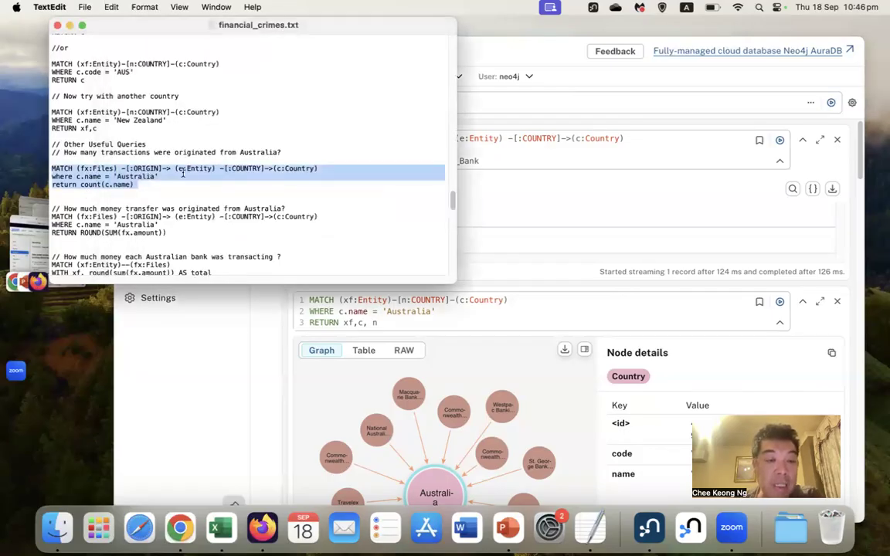
pyautogui.click(109, 183)
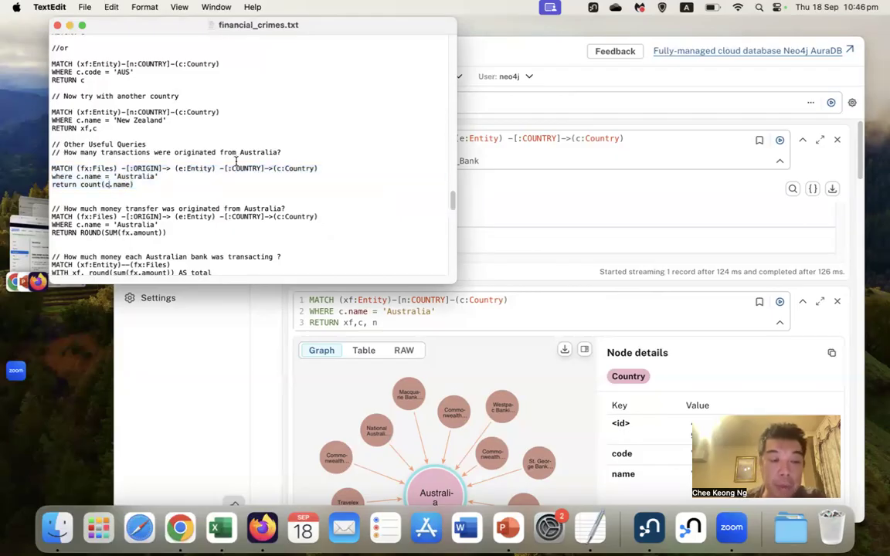
pyautogui.press('BackSpace')
pyautogui.press('BackSpace')
pyautogui.press('BackSpace')
pyautogui.press('BackSpace')
pyautogui.press('BackSpace')
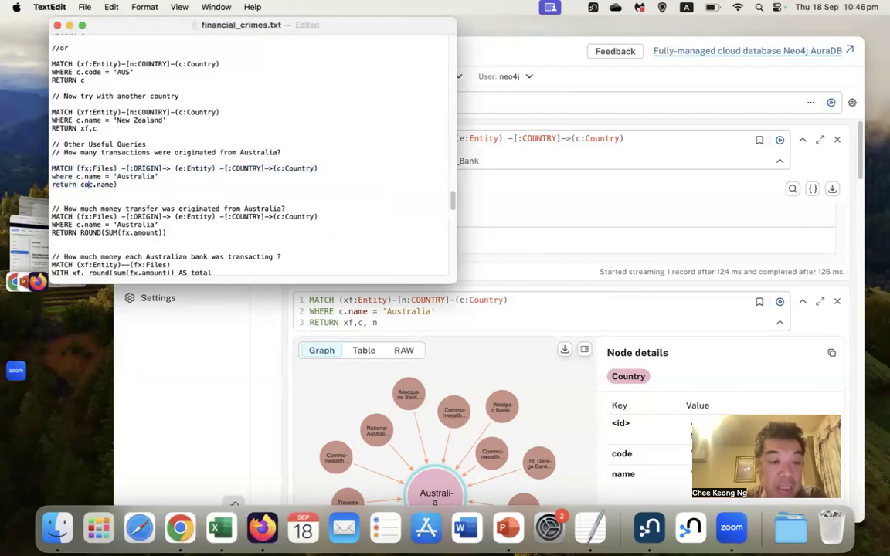
pyautogui.press('BackSpace')
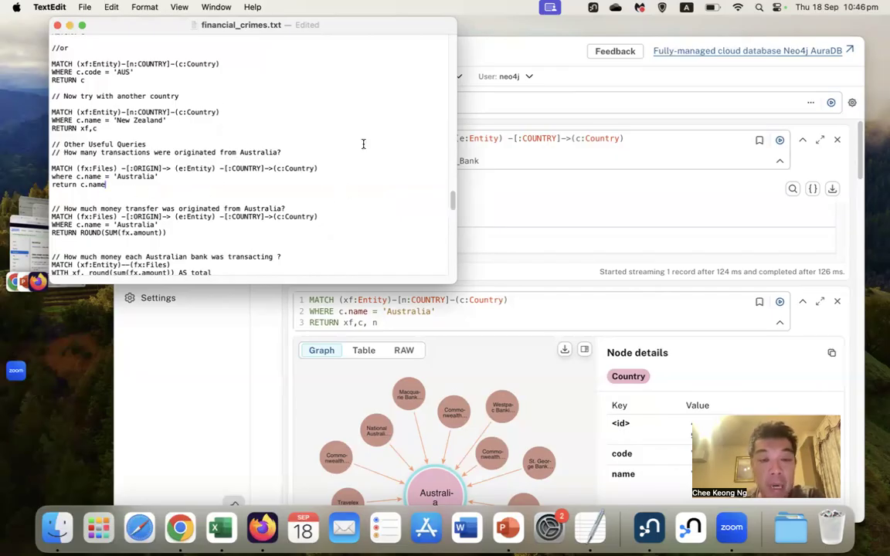
# Back in Neo4j Desktop, strip the count function and the Num_of_Bank alias to leave return c.name, and rerun the query.
pyautogui.click(522, 161)
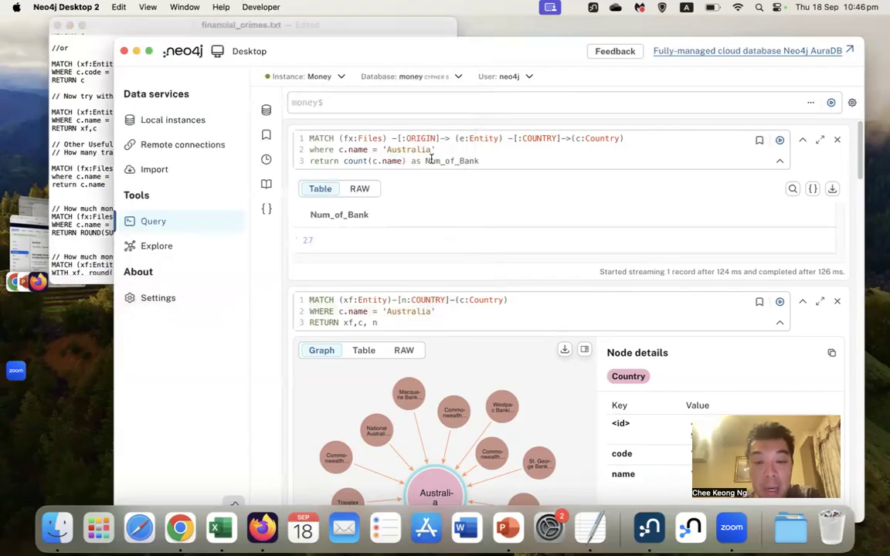
pyautogui.moveTo(403, 160); pyautogui.dragTo(464, 161)
pyautogui.click(403, 160)
pyautogui.moveTo(403, 161); pyautogui.dragTo(515, 165)
pyautogui.press('BackSpace')
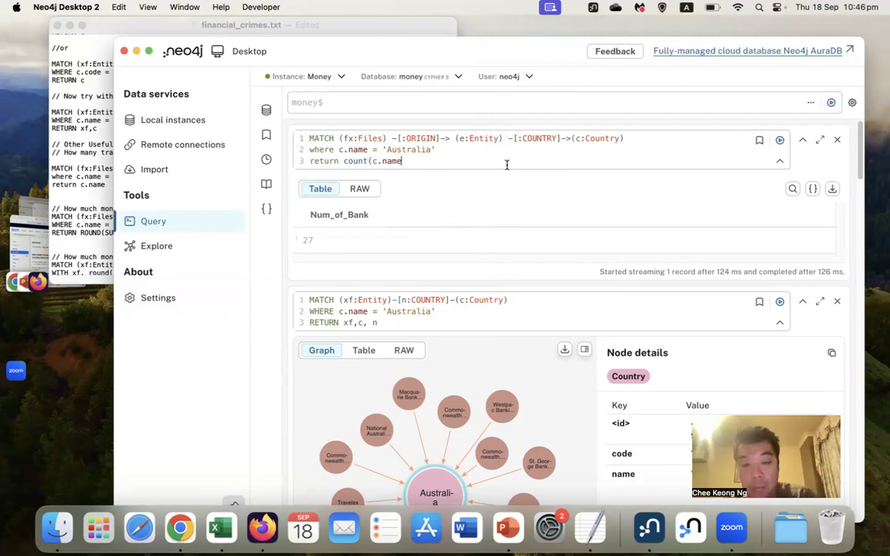
pyautogui.click(373, 160)
pyautogui.press('BackSpace')
pyautogui.press('BackSpace')
pyautogui.press('BackSpace')
pyautogui.press('BackSpace')
pyautogui.press('BackSpace')
pyautogui.press('BackSpace')
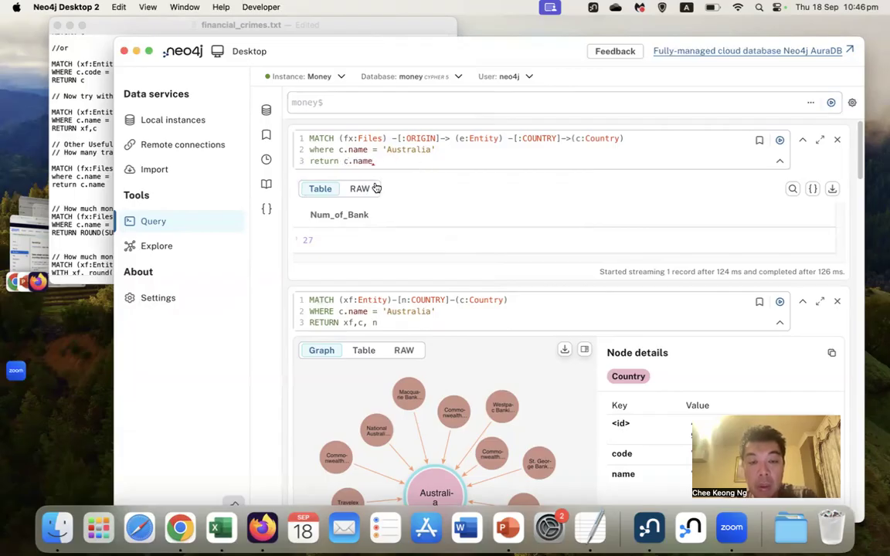
pyautogui.click(780, 140)
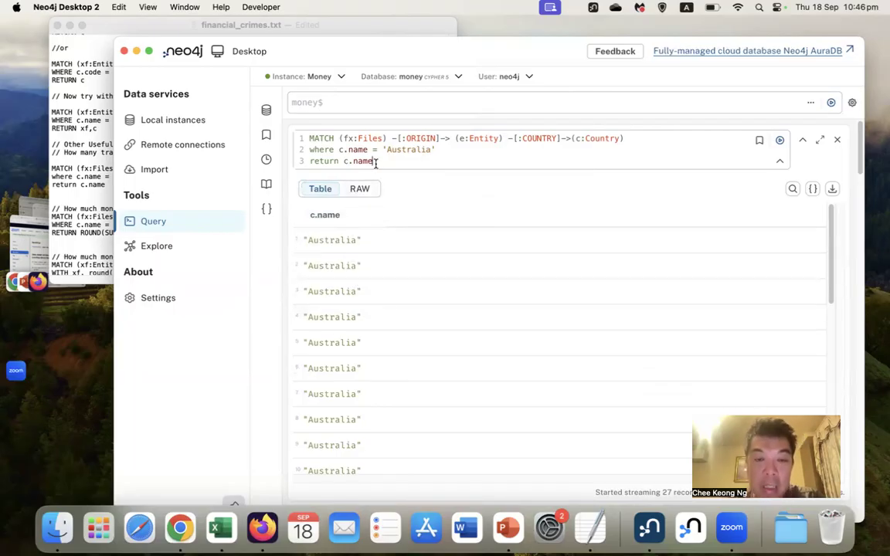
# Replace c.name with e.name in the return line of the executed Australia query.
pyautogui.press('BackSpace')
pyautogui.press('BackSpace')
pyautogui.press('BackSpace')
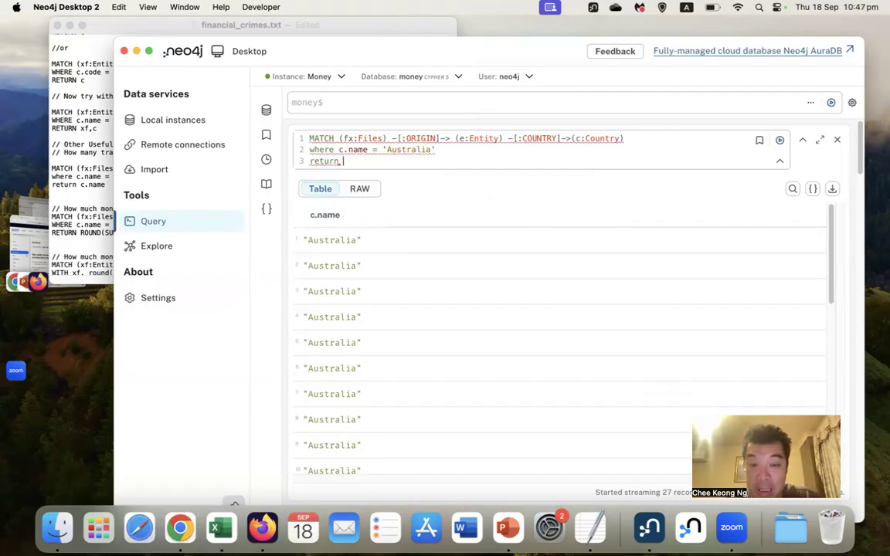
pyautogui.write('e.')
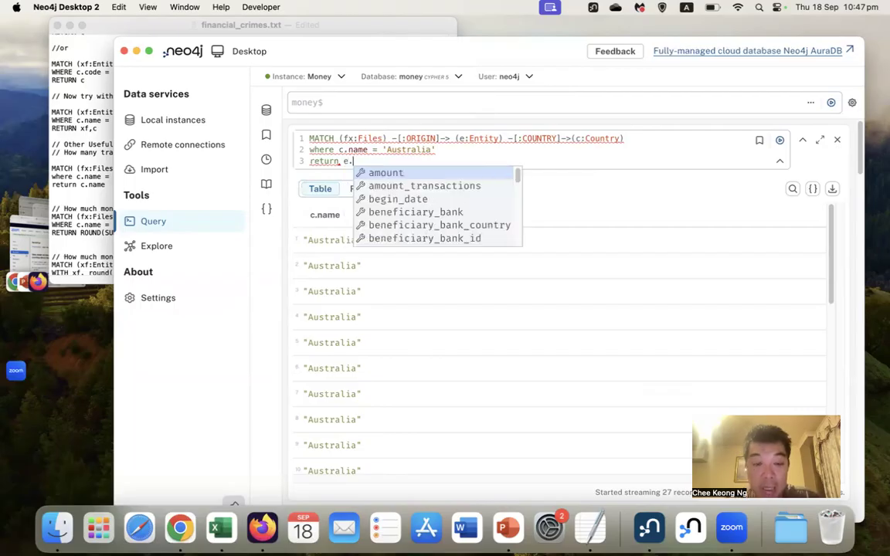
pyautogui.press('Down')
pyautogui.press('Down')
pyautogui.press('Down')
pyautogui.press('Down')
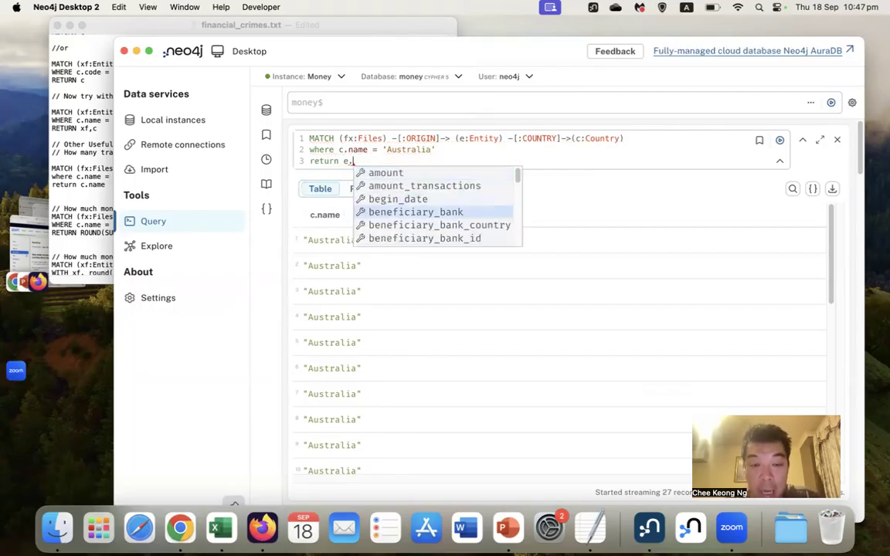
pyautogui.press('Down')
pyautogui.press('Down')
pyautogui.press('Down')
pyautogui.press('Down')
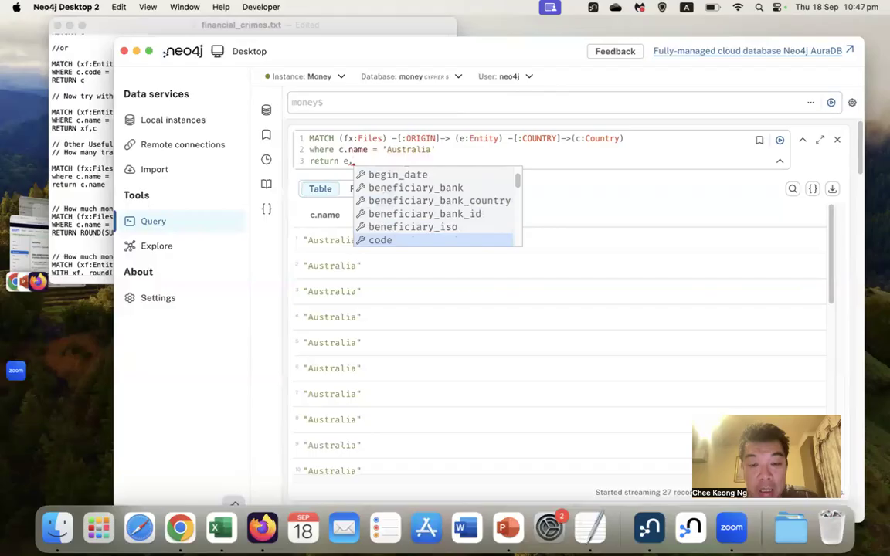
pyautogui.press('Down')
pyautogui.press('Down')
pyautogui.press('Down')
pyautogui.press('Down')
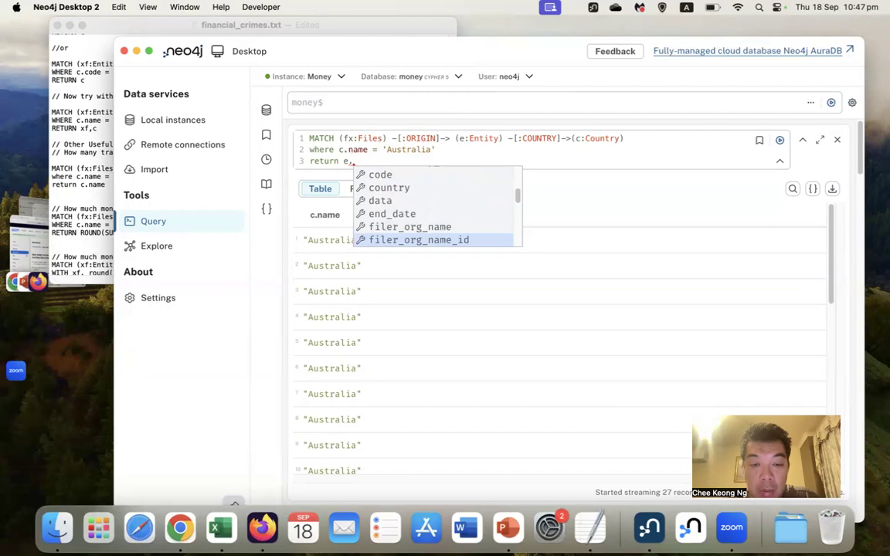
pyautogui.press('Up')
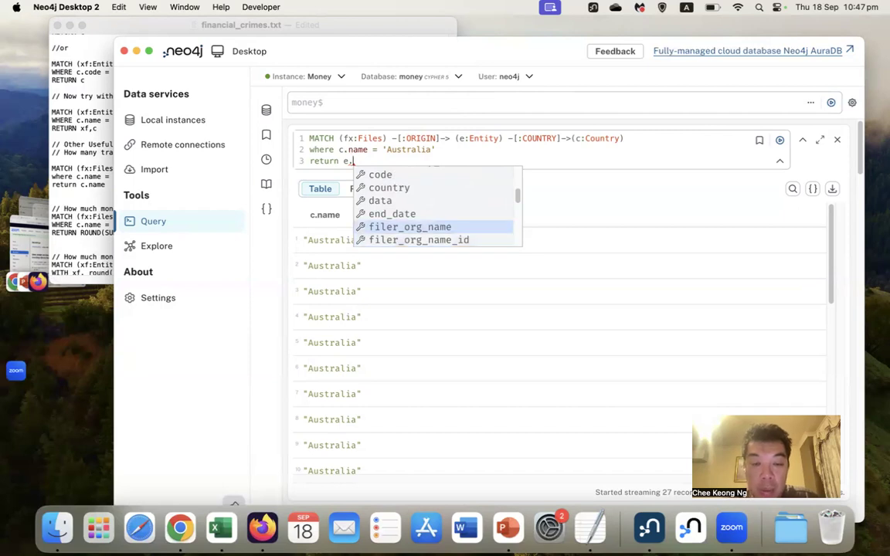
pyautogui.press('Down')
pyautogui.press('Down')
pyautogui.press('Down')
pyautogui.press('Down')
pyautogui.press('Down')
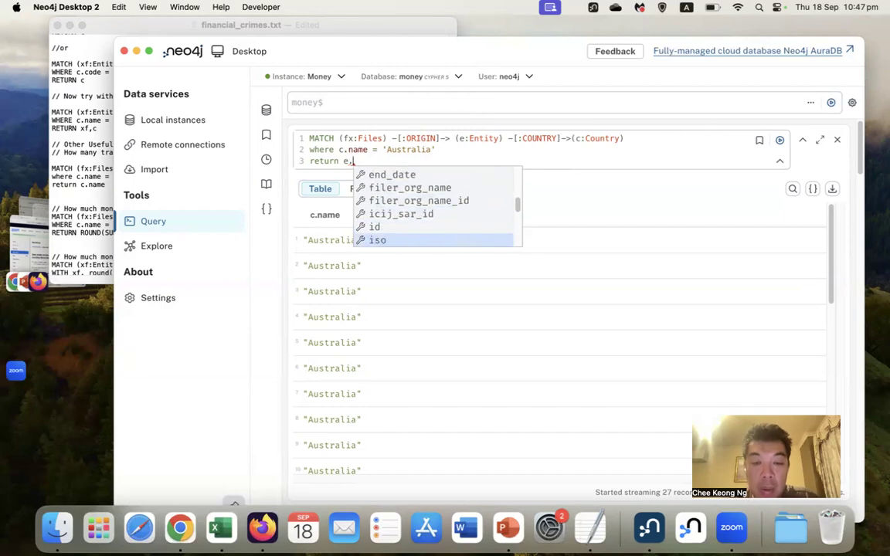
pyautogui.press('Down')
pyautogui.press('Down')
pyautogui.press('Down')
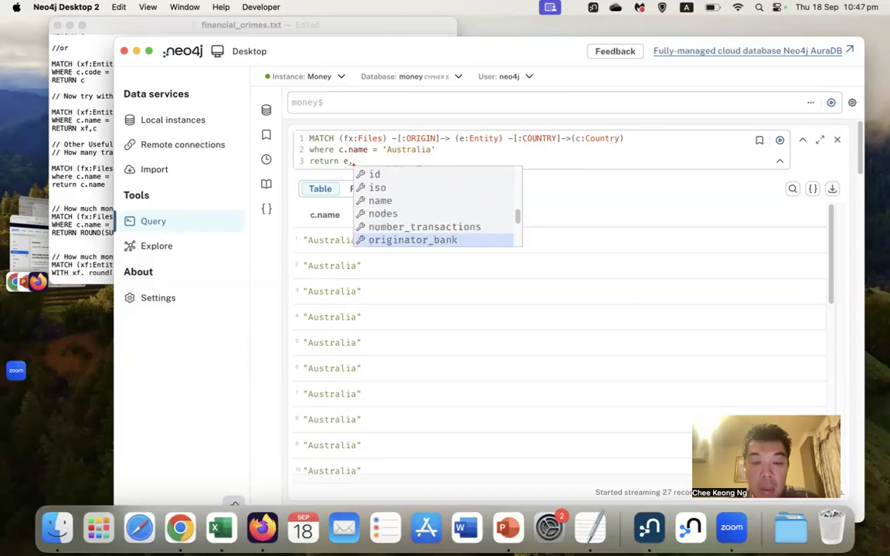
pyautogui.press('Up')
pyautogui.press('Up')
pyautogui.press('Up')
pyautogui.press('Return')
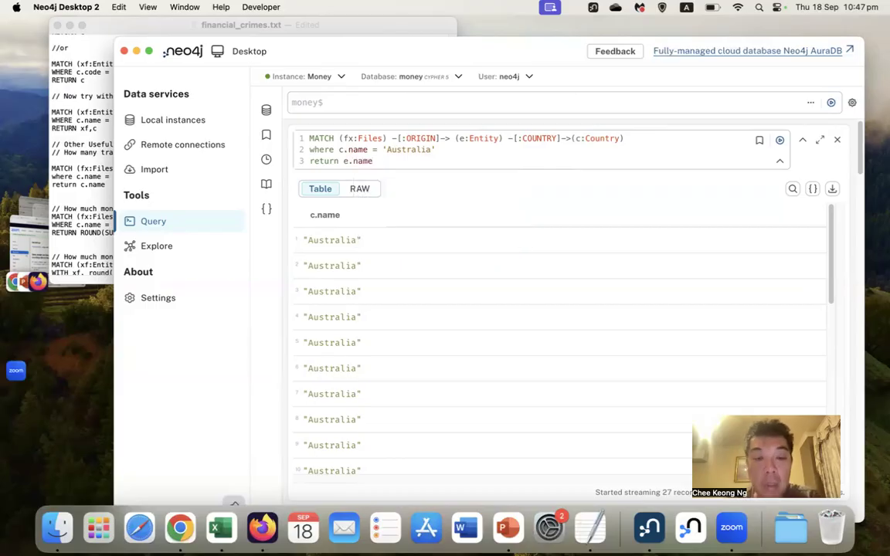
# Rerun the edited query and look through the returned entity names down to the last row.
pyautogui.click(780, 140)
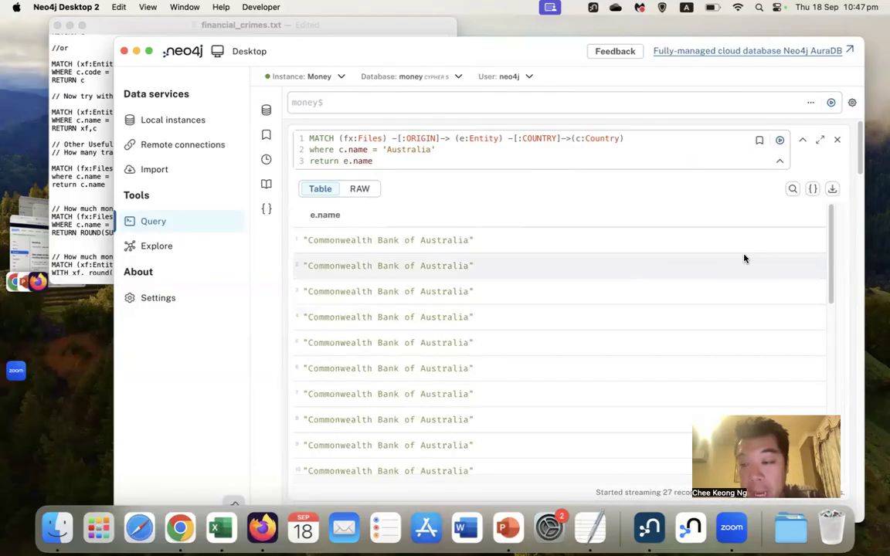
pyautogui.moveTo(833, 245); pyautogui.dragTo(815, 425)
pyautogui.scroll(-2, 557, 347)
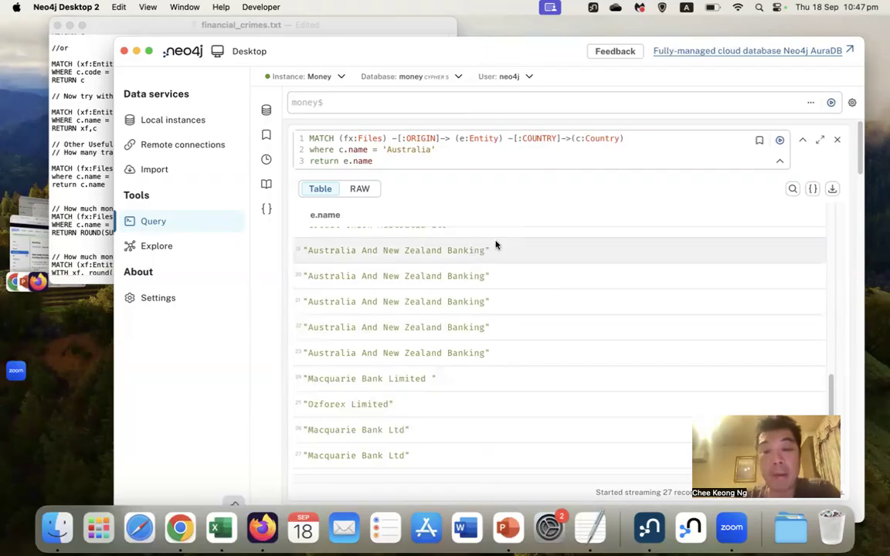
pyautogui.scroll(-5, 432, 265)
pyautogui.scroll(5, 433, 261)
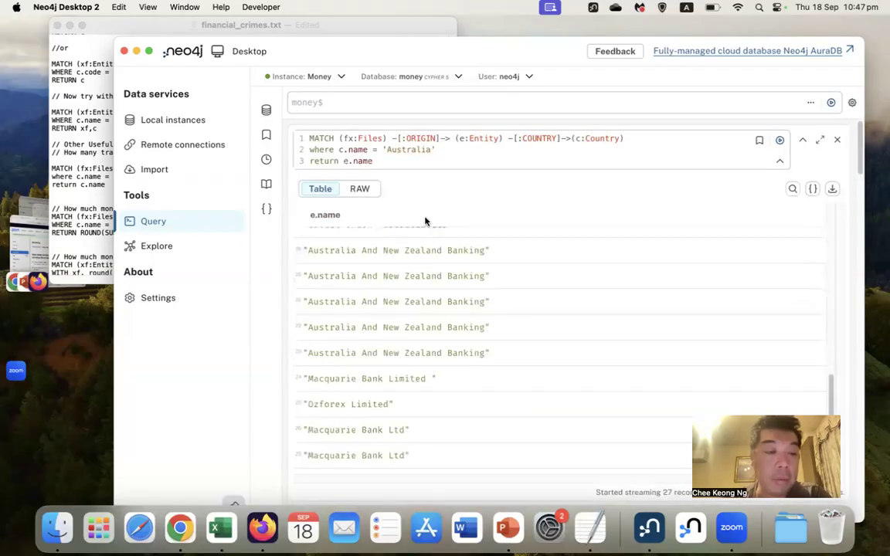
# Switch to financial_crimes.txt in TextEdit and locate the query for how much money transfer originated from Australia.
pyautogui.click(71, 175)
pyautogui.scroll(-1, 135, 213)
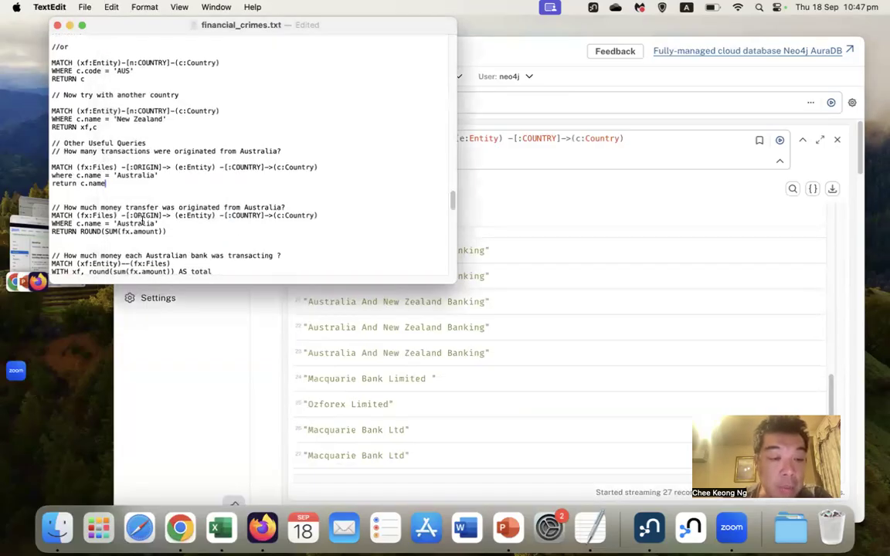
# Copy the query for how much money each Australian bank was transacting from financial_crimes.txt into the Neo4j query editor.
pyautogui.scroll(-3, 141, 222)
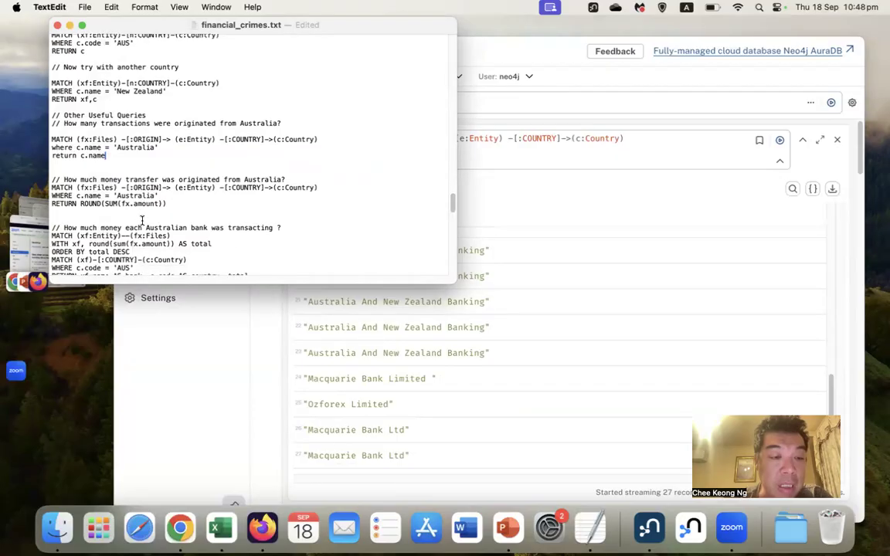
pyautogui.scroll(-8, 142, 222)
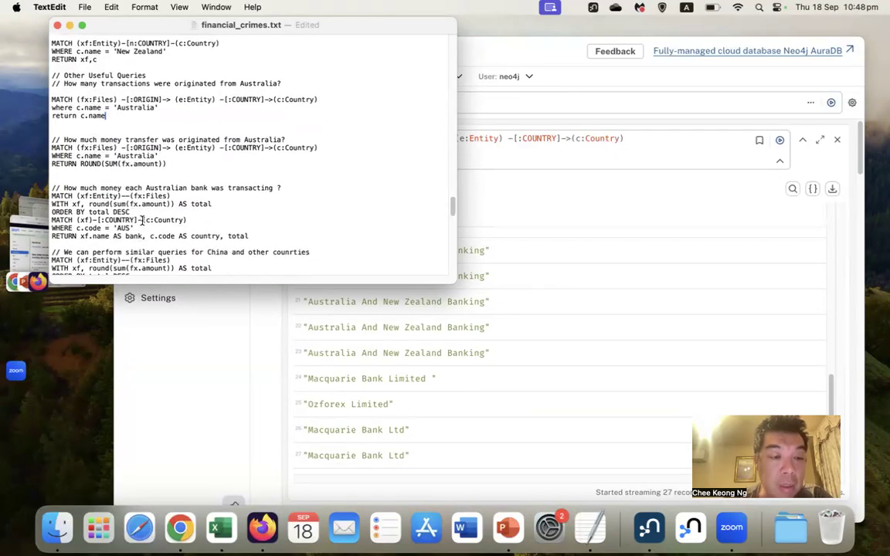
pyautogui.scroll(-4, 141, 222)
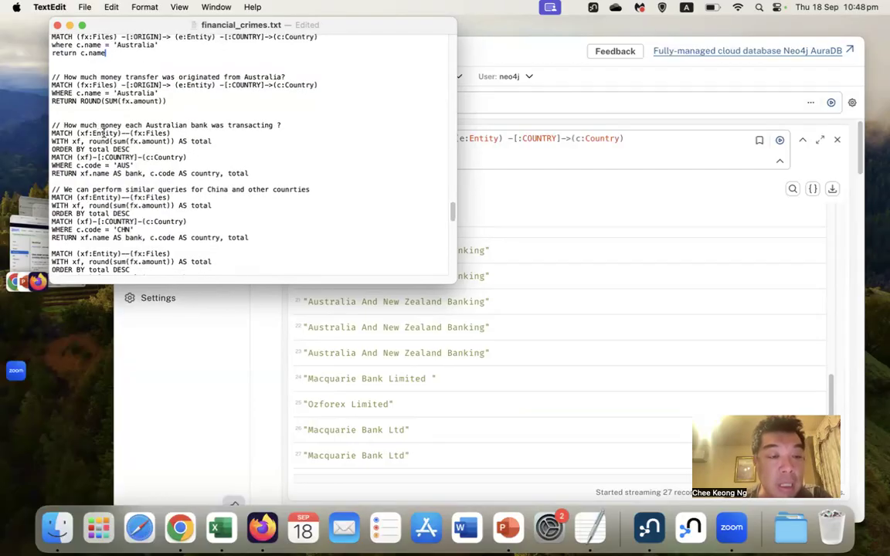
pyautogui.moveTo(52, 131); pyautogui.dragTo(262, 170)
pyautogui.press('super+c')
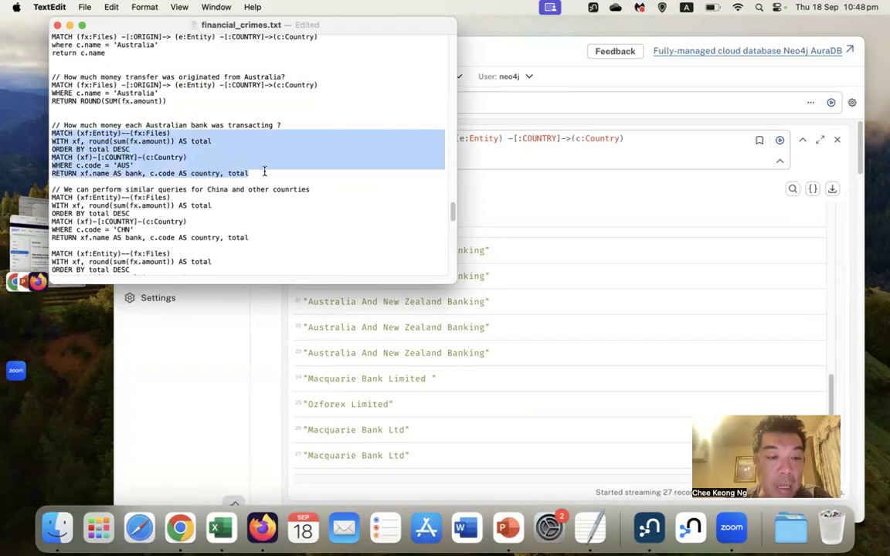
pyautogui.rightClick(181, 152)
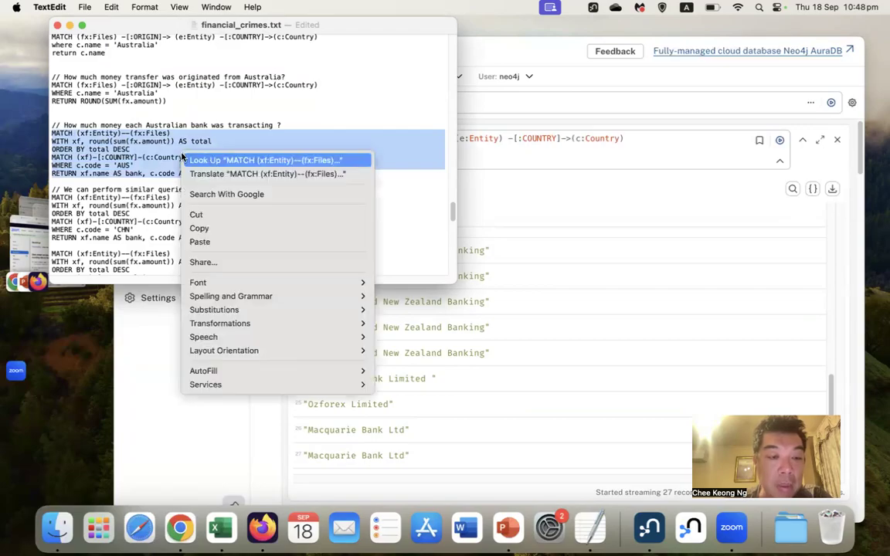
pyautogui.click(200, 229)
pyautogui.click(516, 106)
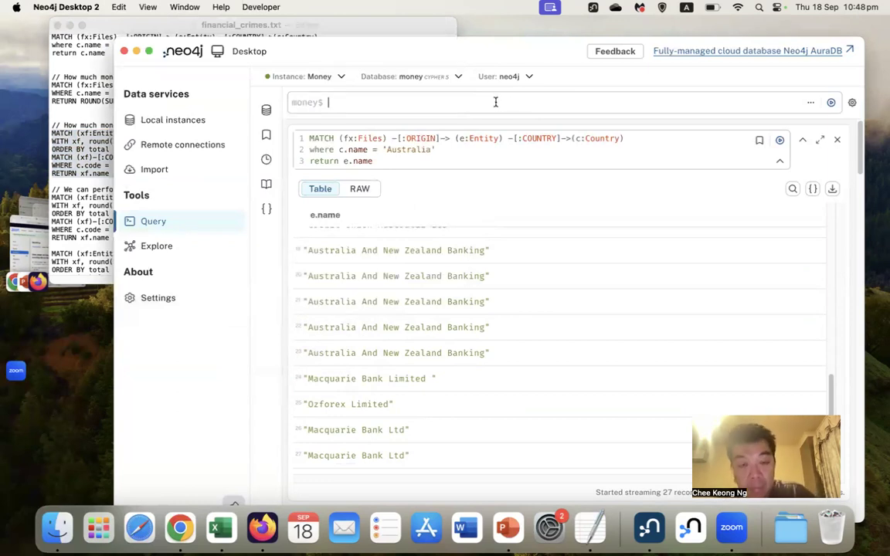
pyautogui.press('super+v')
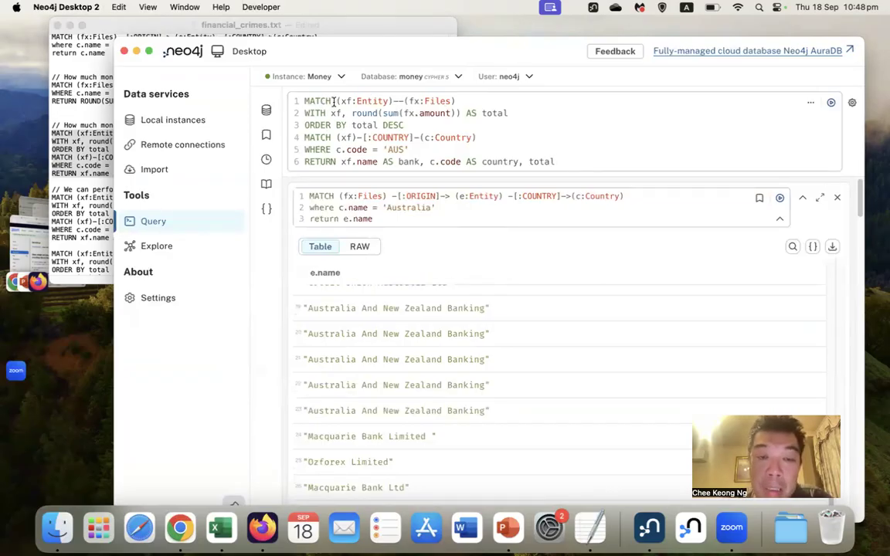
# Cut the last three lines of the query, from MATCH (xf)-[:COUNTRY]-(c:Country) through the RETURN line.
pyautogui.moveTo(340, 99); pyautogui.dragTo(459, 101)
pyautogui.moveTo(337, 138); pyautogui.dragTo(480, 138)
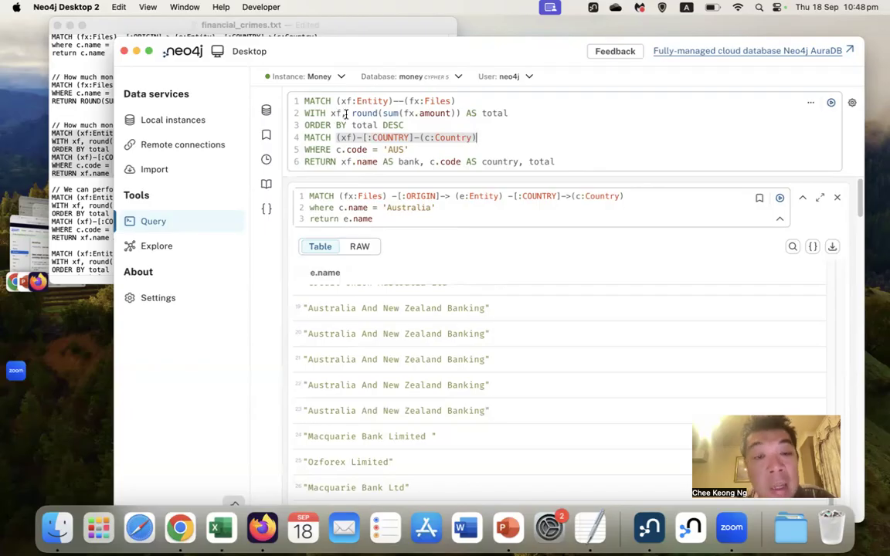
pyautogui.moveTo(352, 114); pyautogui.dragTo(443, 115)
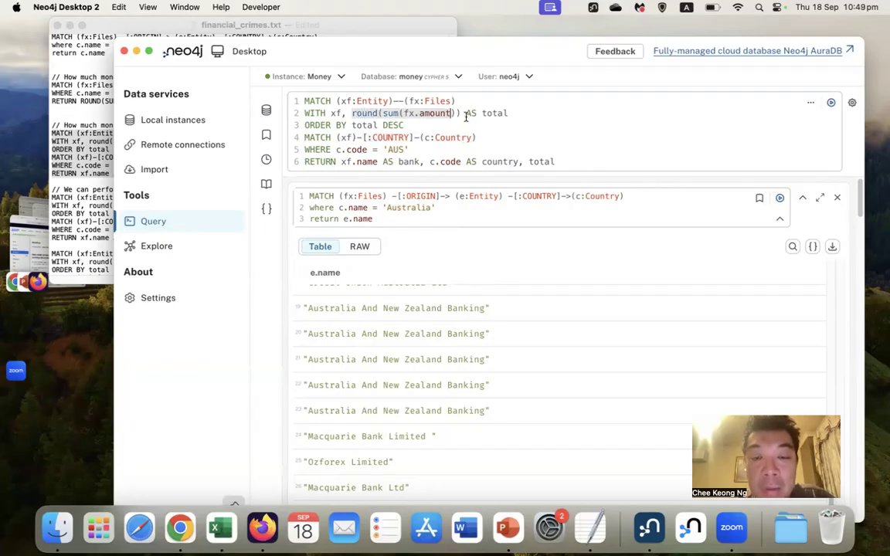
pyautogui.doubleClick(495, 114)
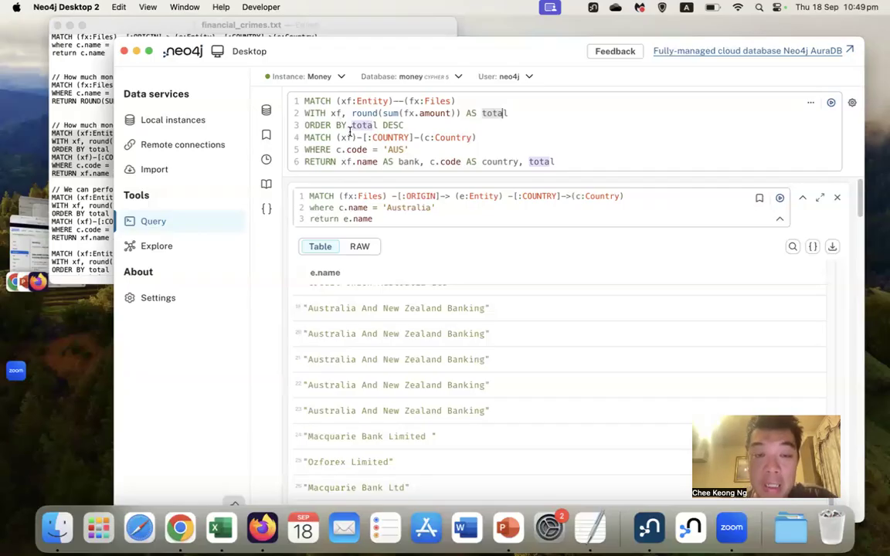
pyautogui.moveTo(280, 136); pyautogui.dragTo(565, 160)
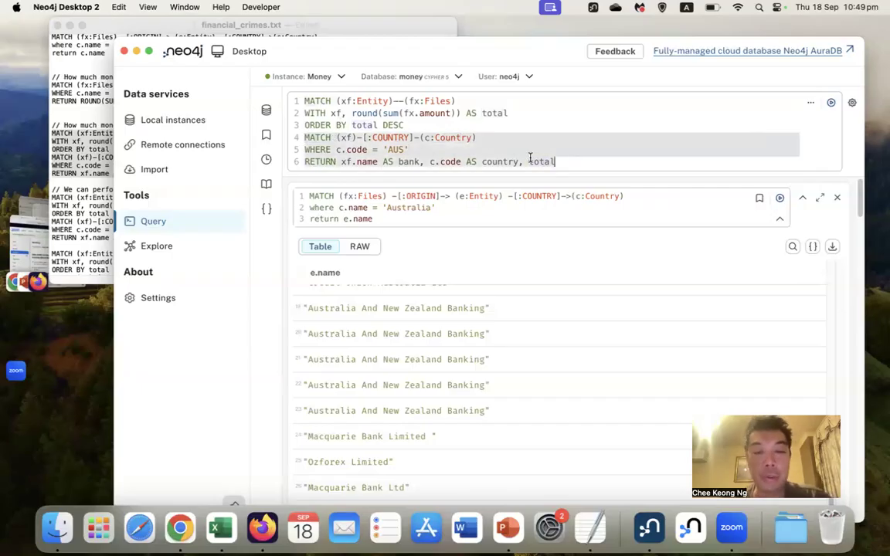
pyautogui.click(466, 152)
pyautogui.moveTo(279, 132); pyautogui.dragTo(586, 164)
pyautogui.press('super+c')
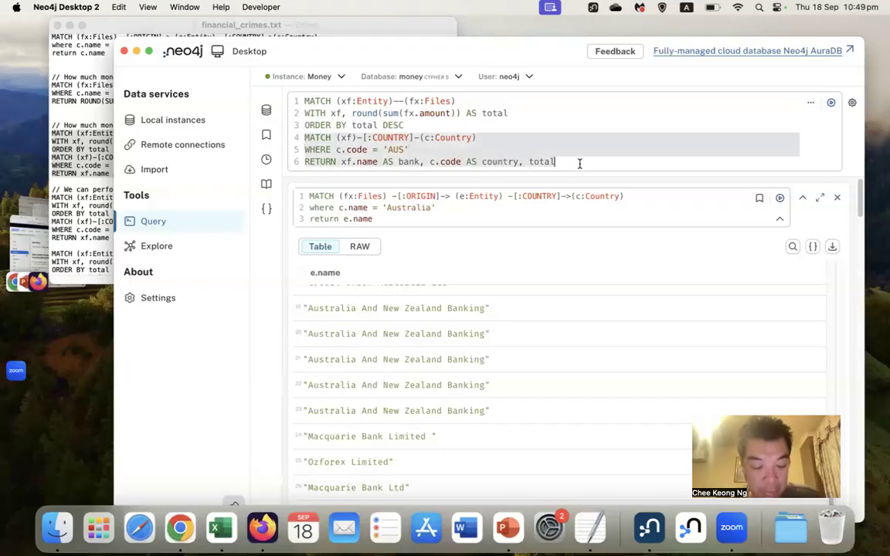
pyautogui.press('BackSpace')
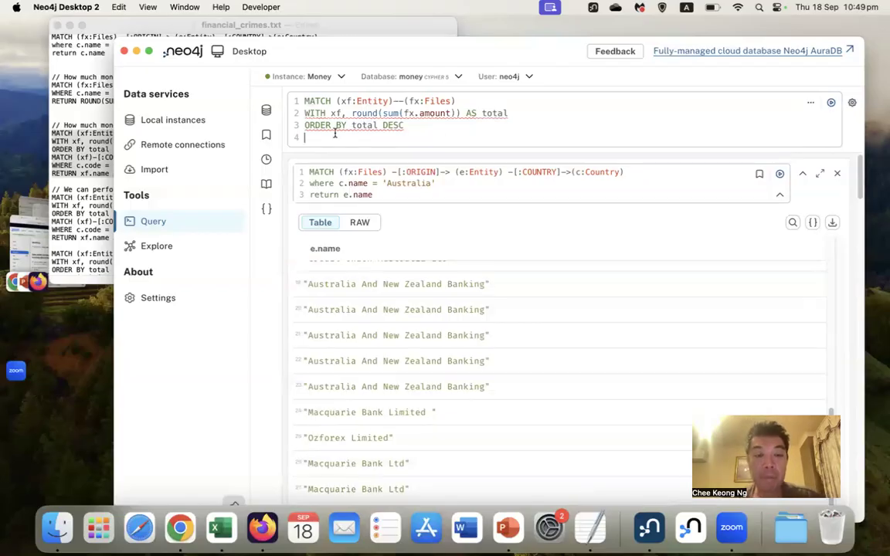
# Add "return total" as the last line of the query, after ORDER BY total DESC.
pyautogui.moveTo(316, 132)
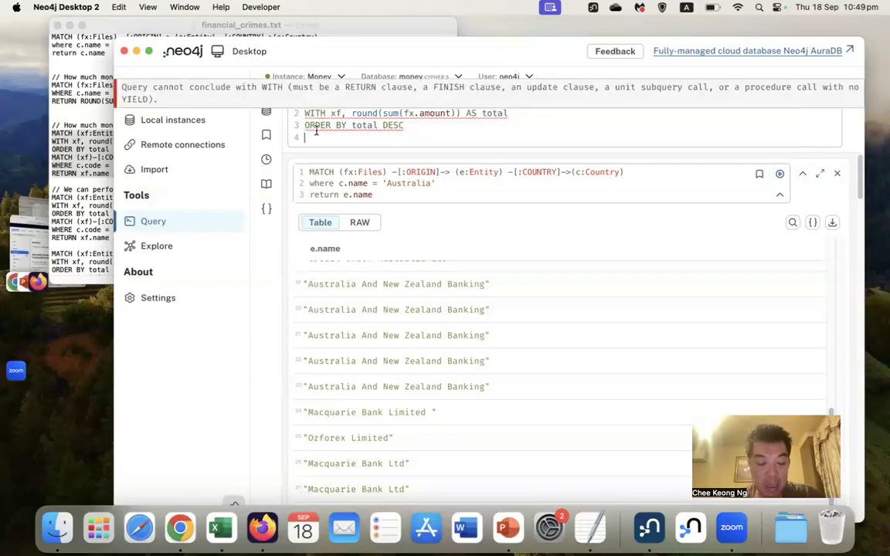
pyautogui.write('retur')
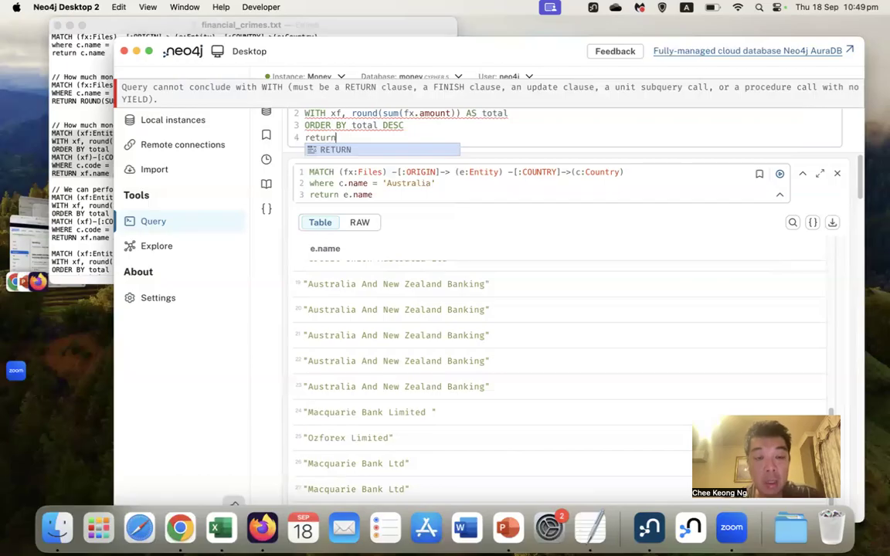
pyautogui.write('n')
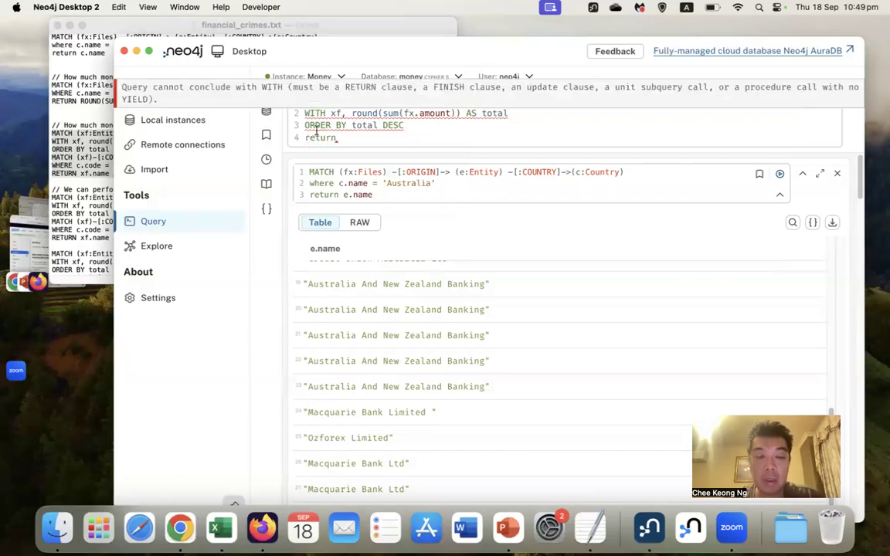
pyautogui.press('BackSpace')
pyautogui.press('BackSpace')
pyautogui.press('BackSpace')
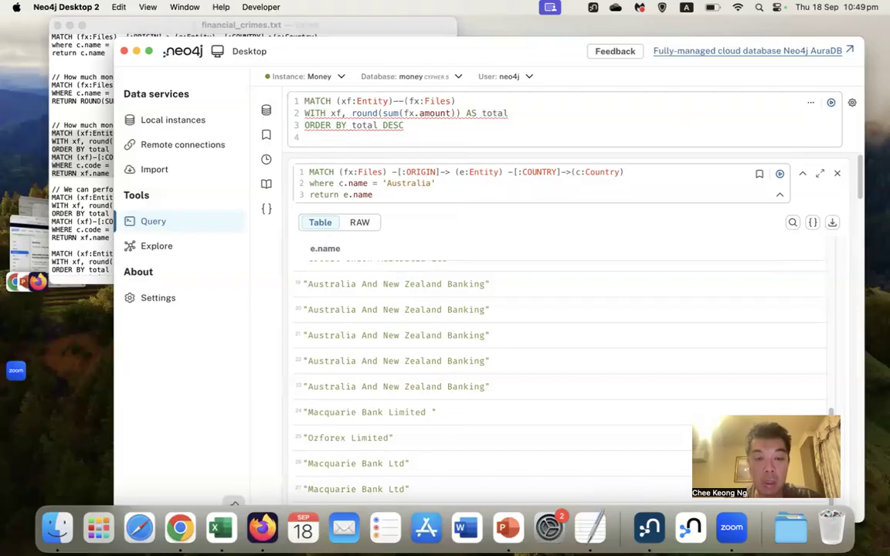
pyautogui.press('Return')
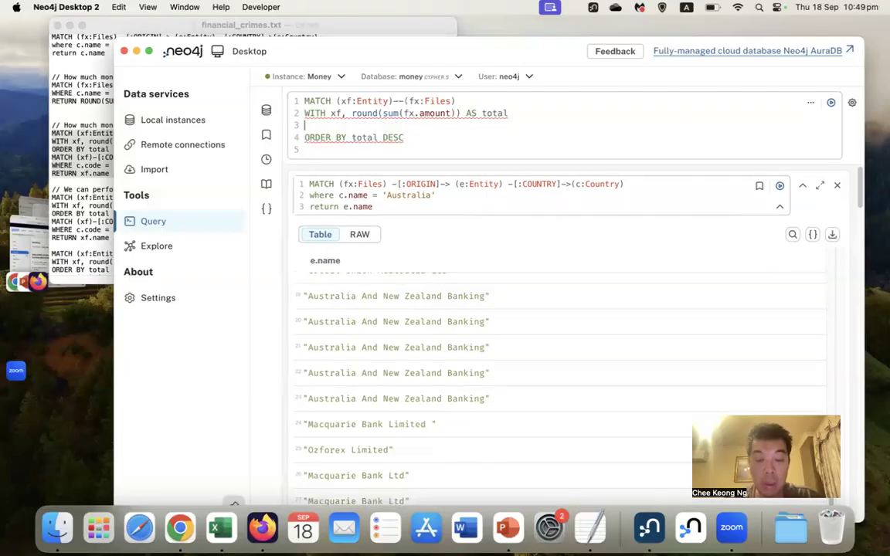
pyautogui.press('BackSpace')
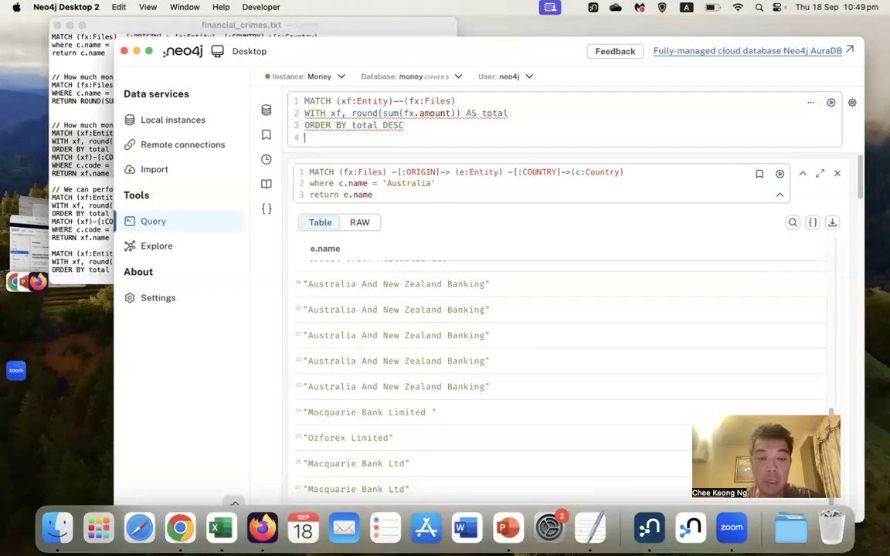
pyautogui.write('eturn ')
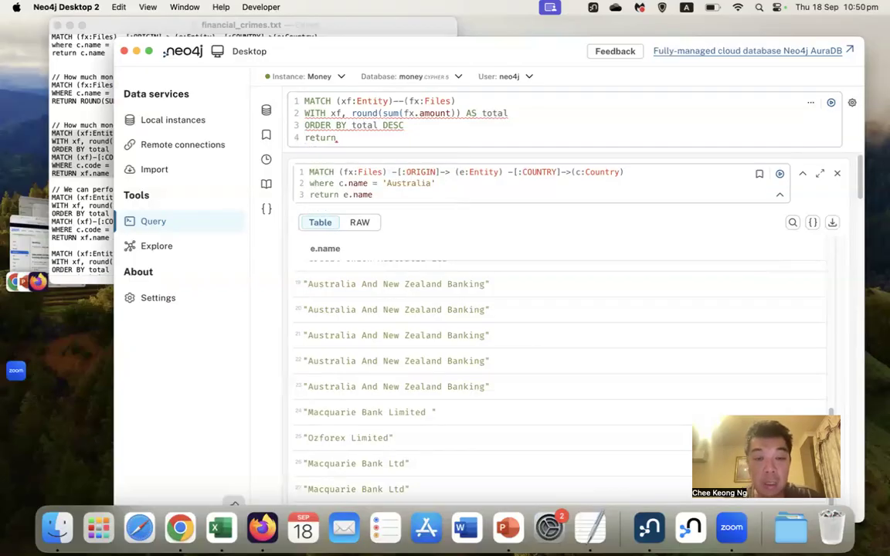
pyautogui.write('t')
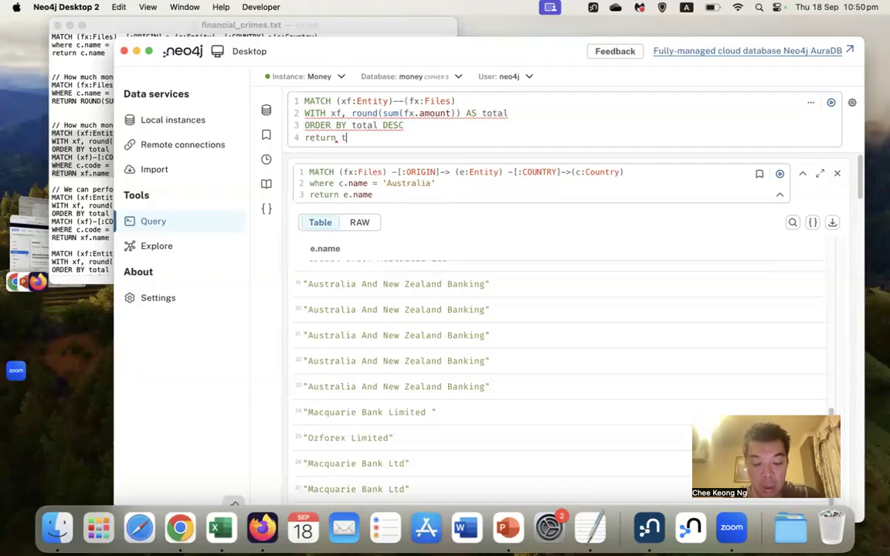
pyautogui.write('otal')
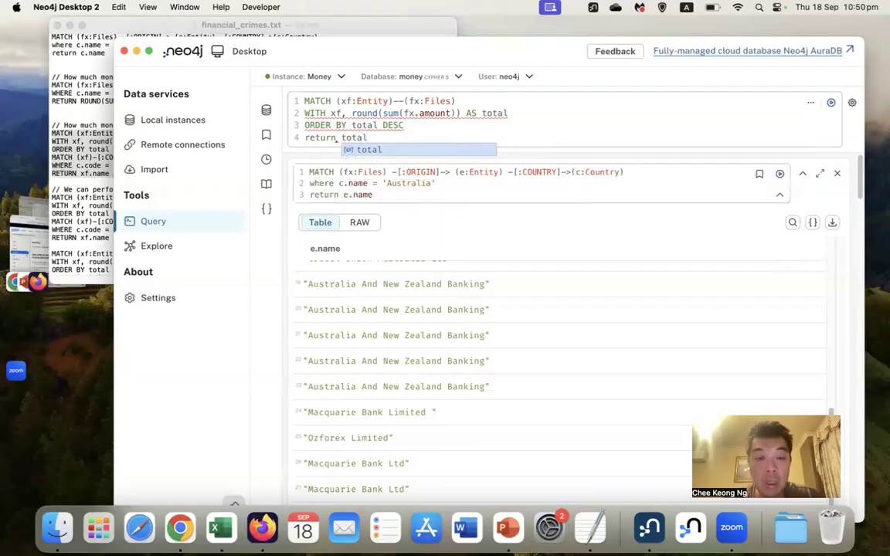
pyautogui.click(586, 134)
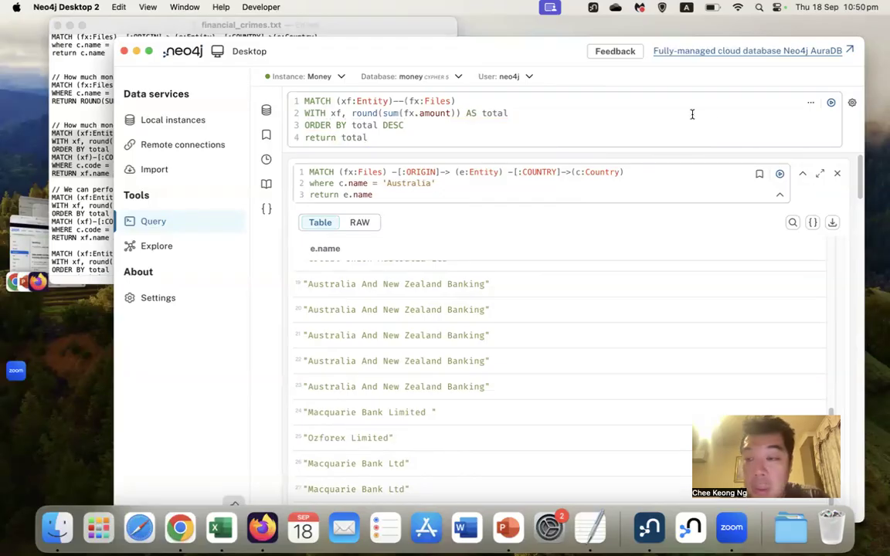
# Run the shortened query and look through the list of totals.
pyautogui.click(831, 102)
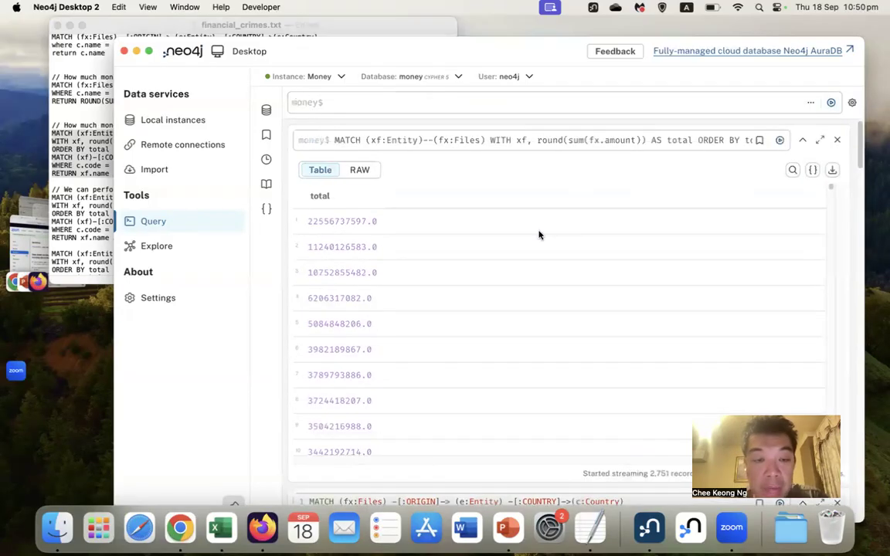
pyautogui.moveTo(342, 248)
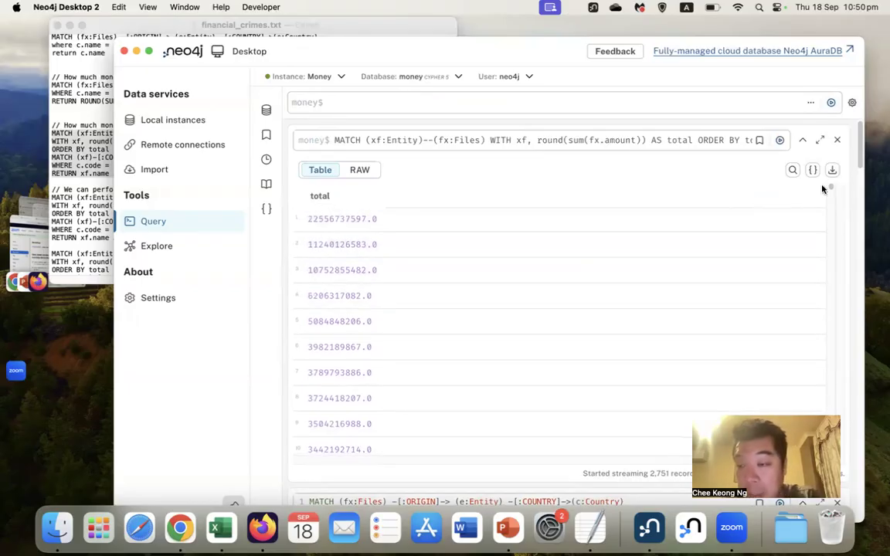
pyautogui.scroll(-20, 830, 193)
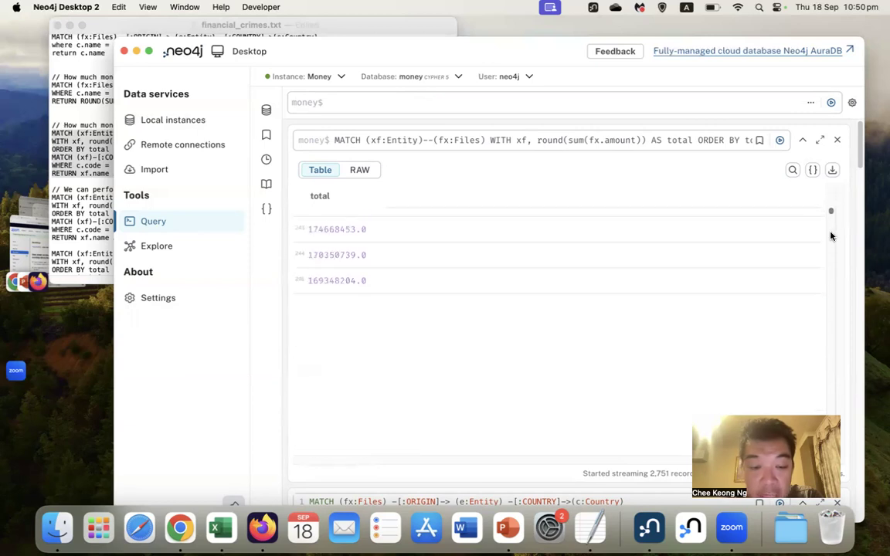
pyautogui.moveTo(825, 264); pyautogui.dragTo(828, 239)
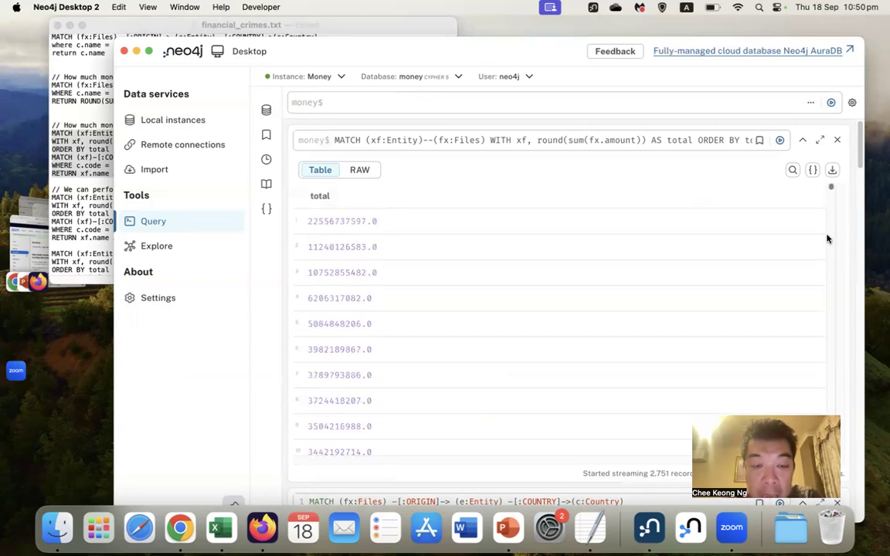
# In the executed query, replace "return total" with the copied lines that match country code 'AUS' and return bank, country and total.
pyautogui.click(561, 147)
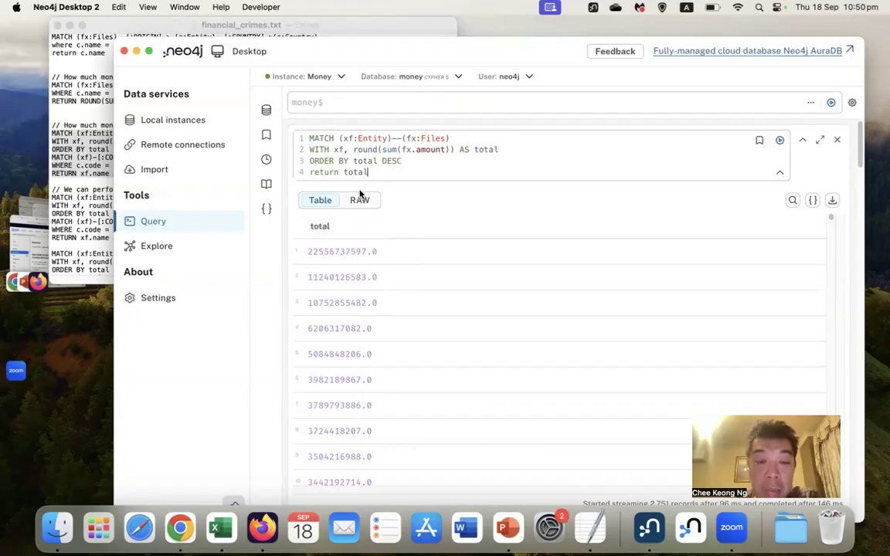
pyautogui.moveTo(375, 173); pyautogui.dragTo(306, 171)
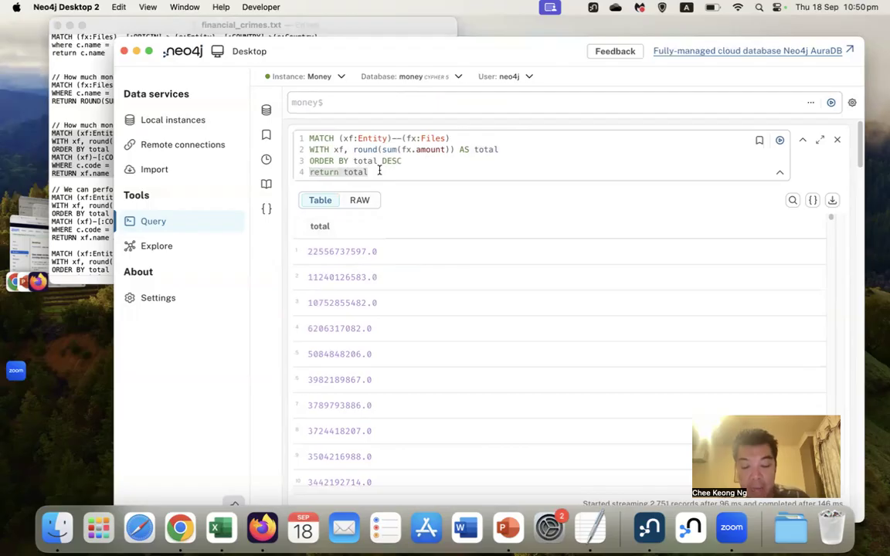
pyautogui.press('BackSpace')
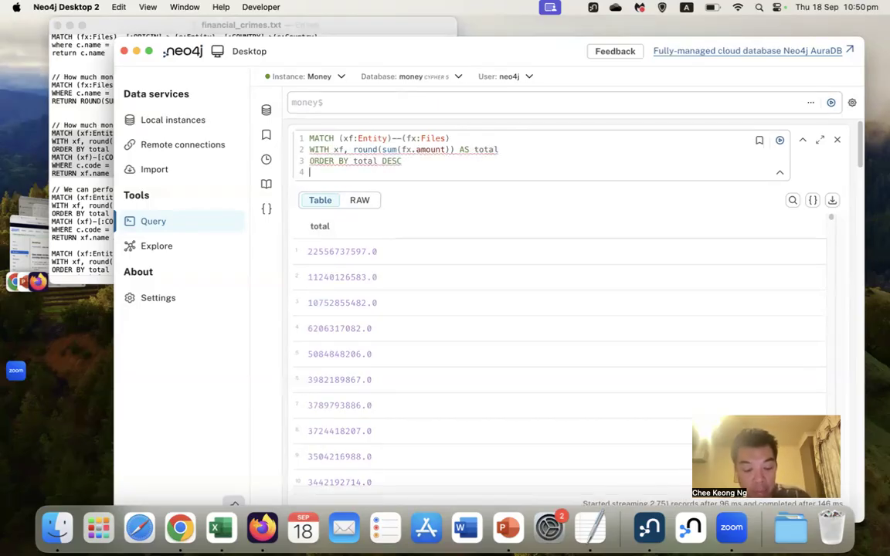
pyautogui.press('super+v')
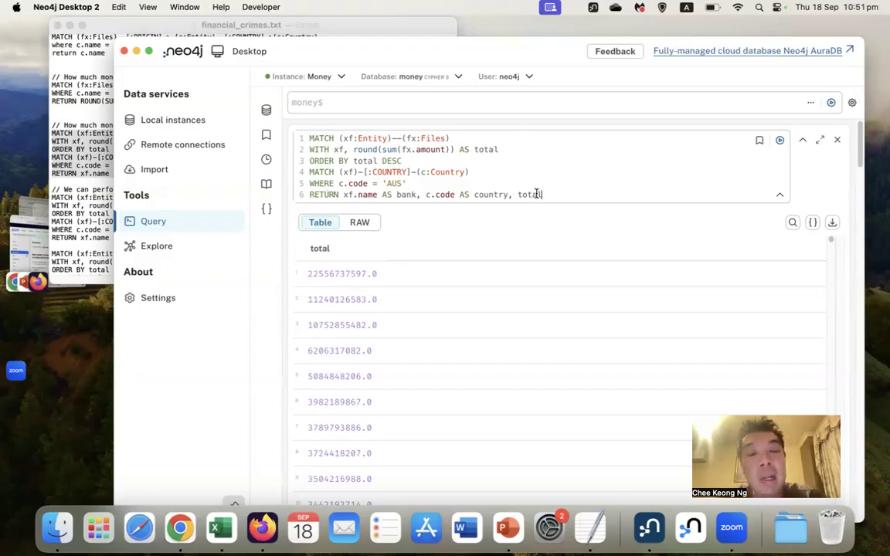
# Rerun the restored query and review the transaction totals per Australian bank.
pyautogui.click(779, 142)
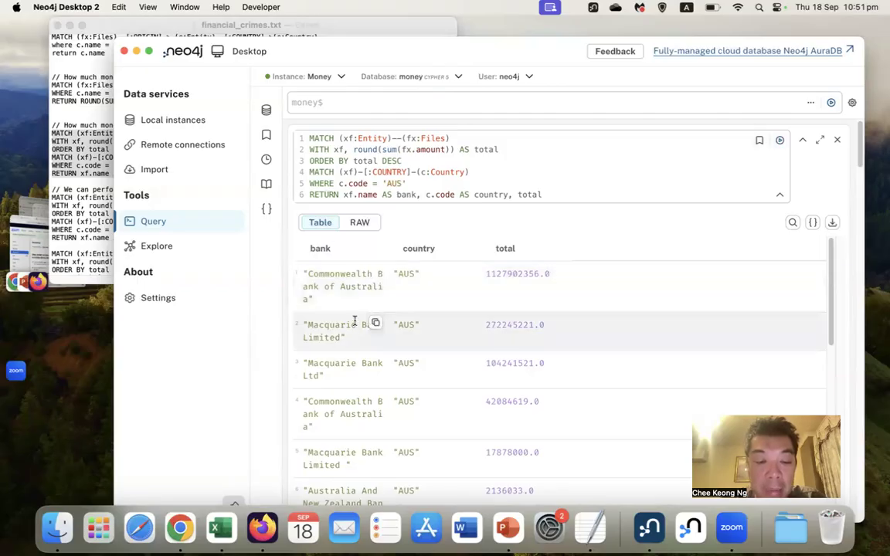
pyautogui.scroll(-1, 353, 345)
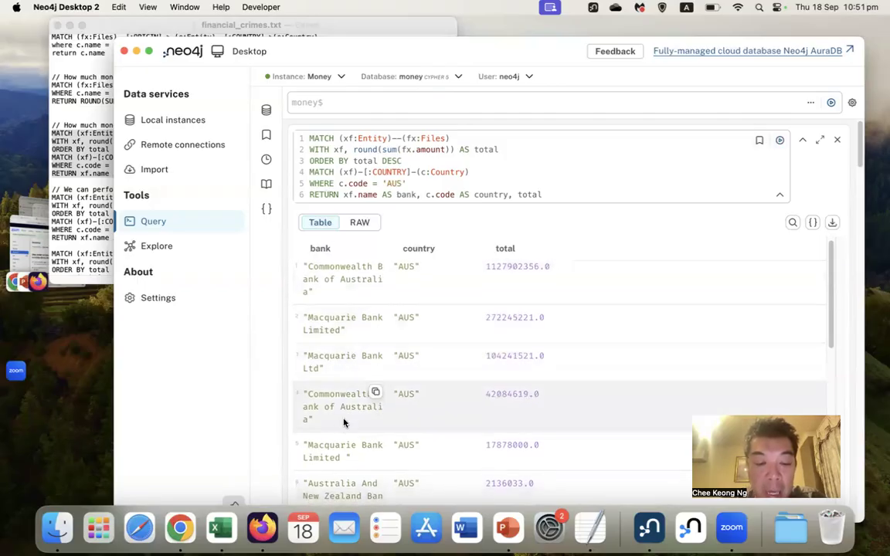
pyautogui.scroll(-1, 333, 418)
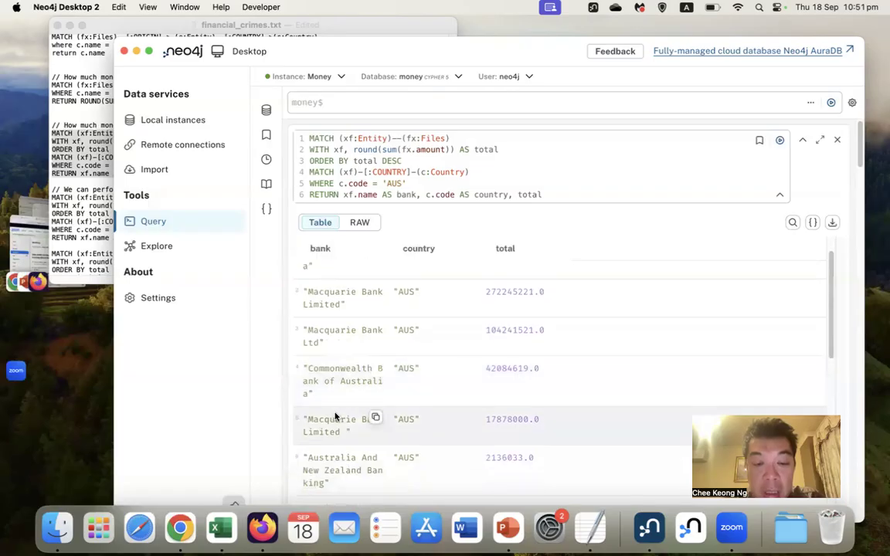
pyautogui.scroll(2, 335, 416)
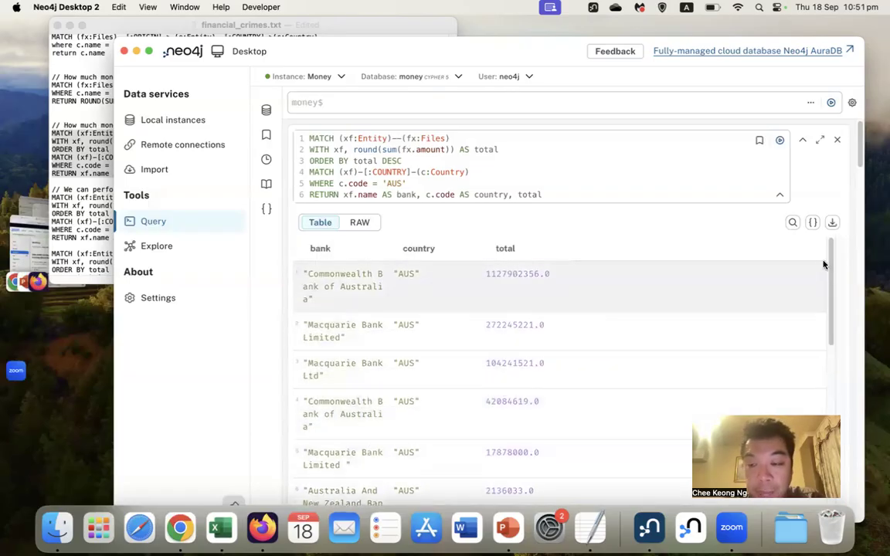
# Compare the totals of all Australian banks in the results table, from the largest down to the smallest.
pyautogui.moveTo(831, 266)
pyautogui.mouseDown()
pyautogui.moveTo(831, 402)
pyautogui.moveTo(828, 254)
pyautogui.mouseUp()
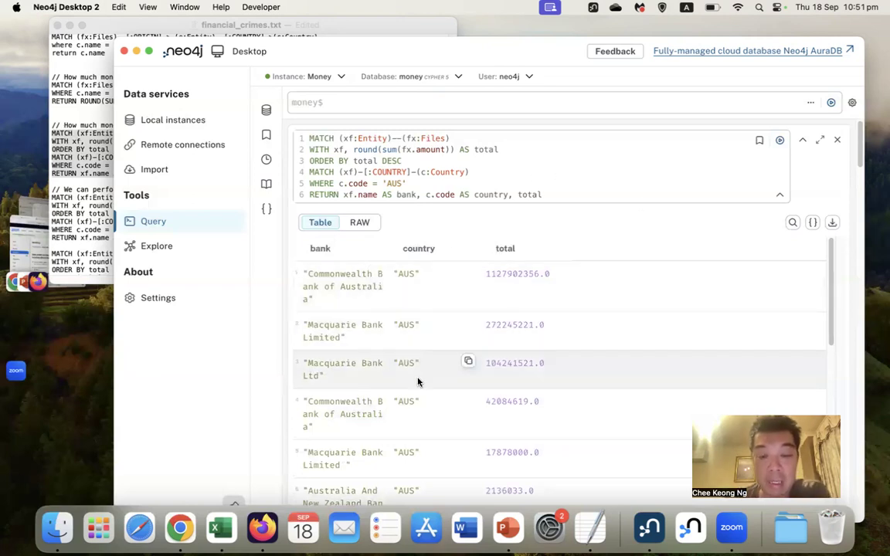
pyautogui.scroll(-10, 418, 382)
pyautogui.scroll(5, 414, 372)
pyautogui.scroll(-5, 414, 373)
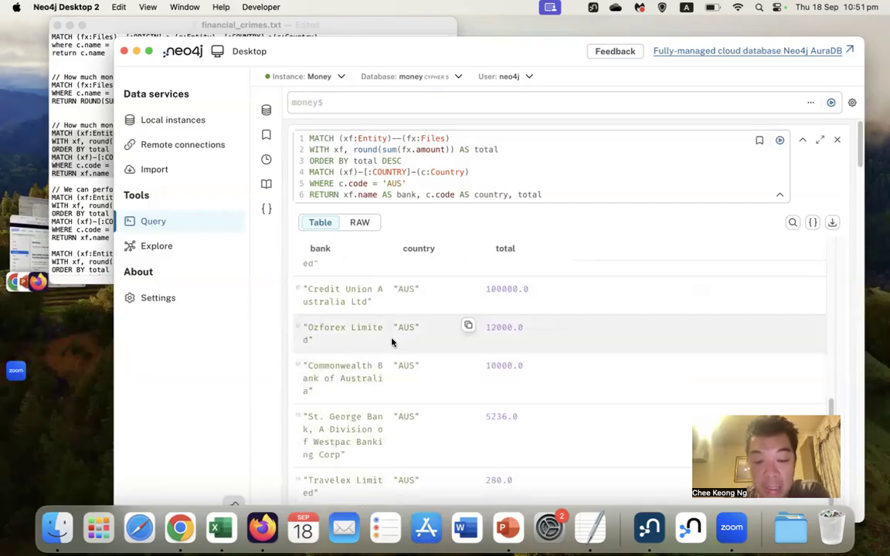
pyautogui.scroll(10, 392, 342)
pyautogui.scroll(-10, 392, 342)
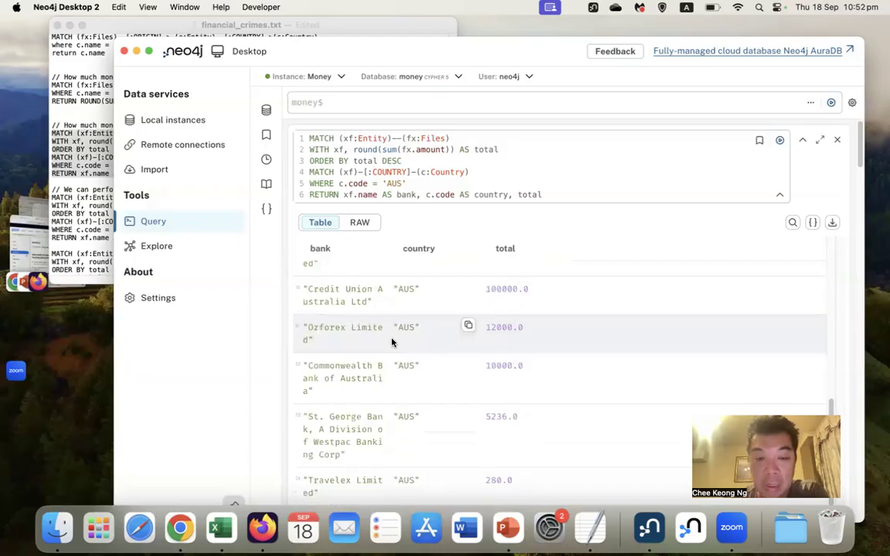
pyautogui.scroll(10, 392, 342)
pyautogui.scroll(-10, 391, 342)
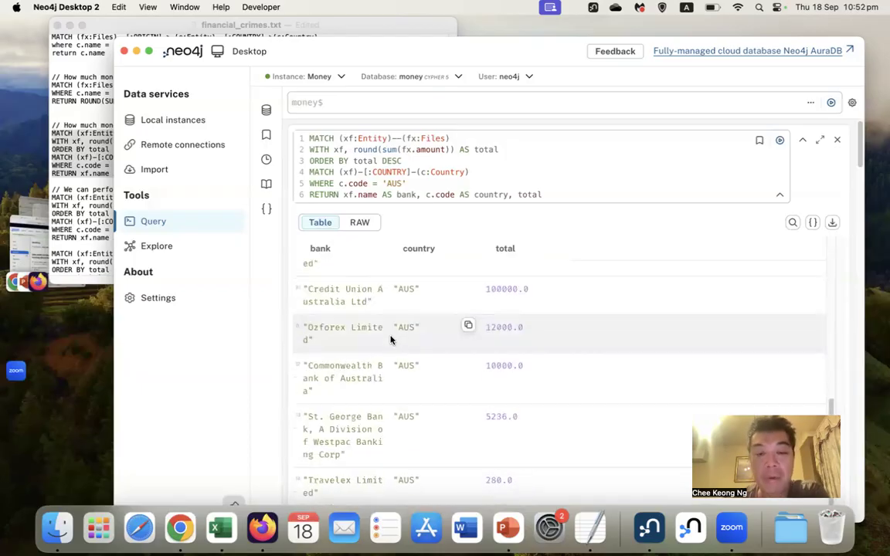
pyautogui.scroll(10, 442, 361)
pyautogui.scroll(-15, 442, 361)
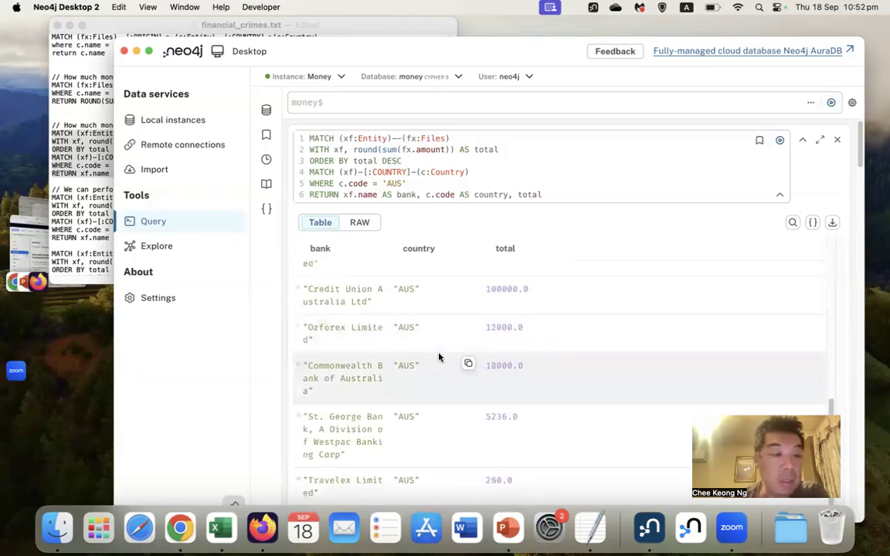
# Copy the query for country code 'CHN' from financial_crimes.txt in TextEdit and paste it into the Neo4j query editor.
pyautogui.click(82, 198)
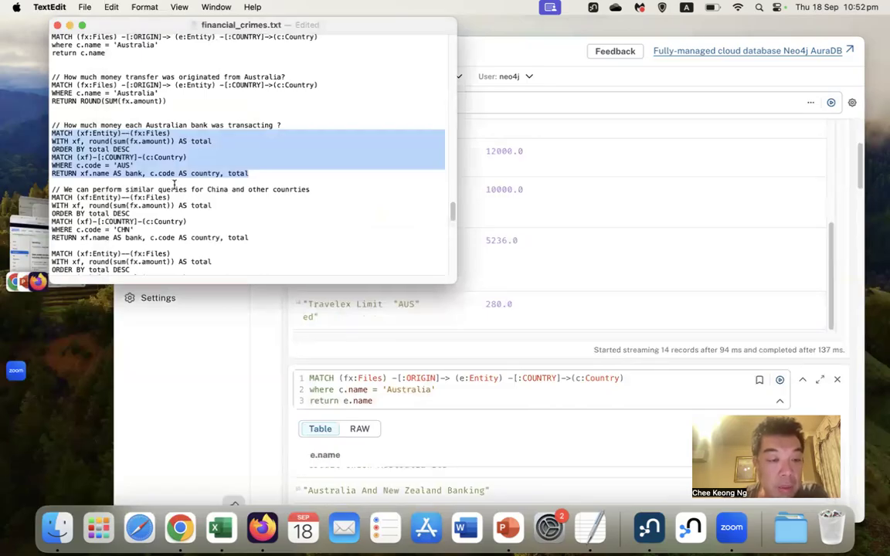
pyautogui.scroll(-4, 175, 184)
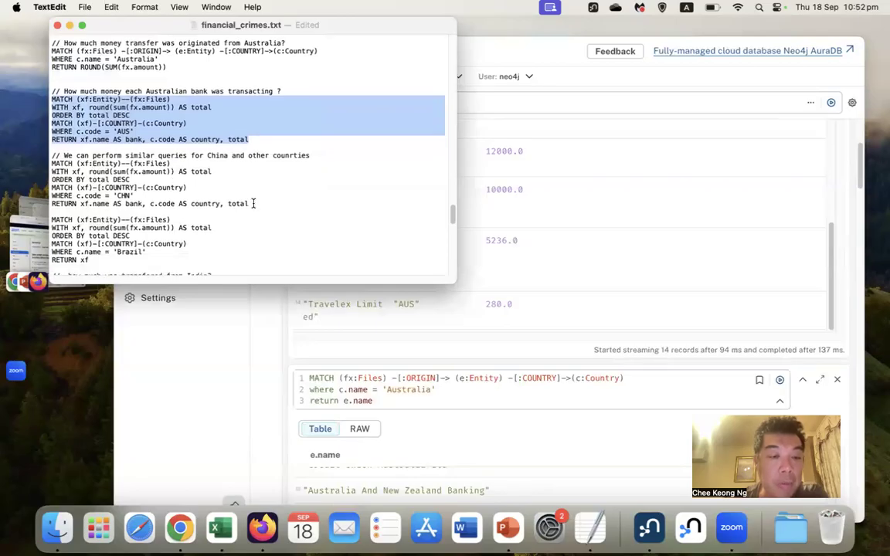
pyautogui.click(253, 204)
pyautogui.moveTo(254, 203); pyautogui.dragTo(54, 168)
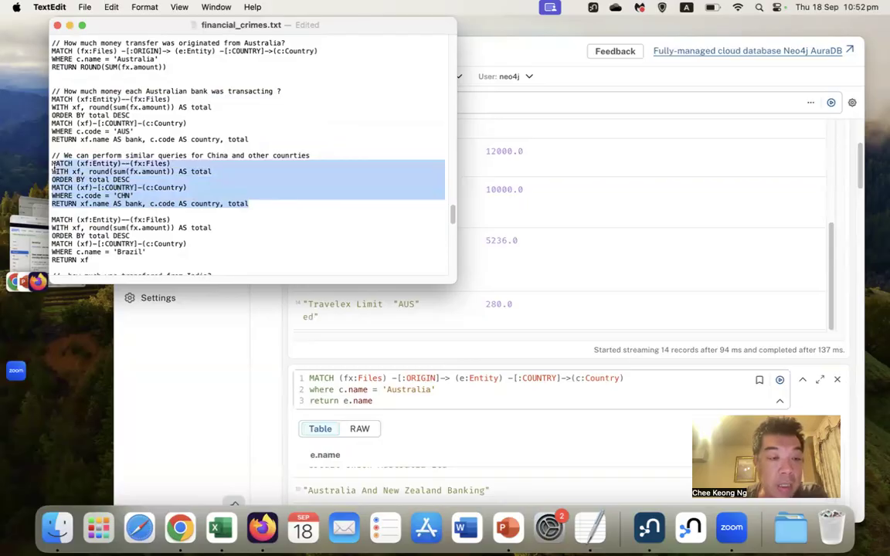
pyautogui.press('super+c')
pyautogui.click(572, 102)
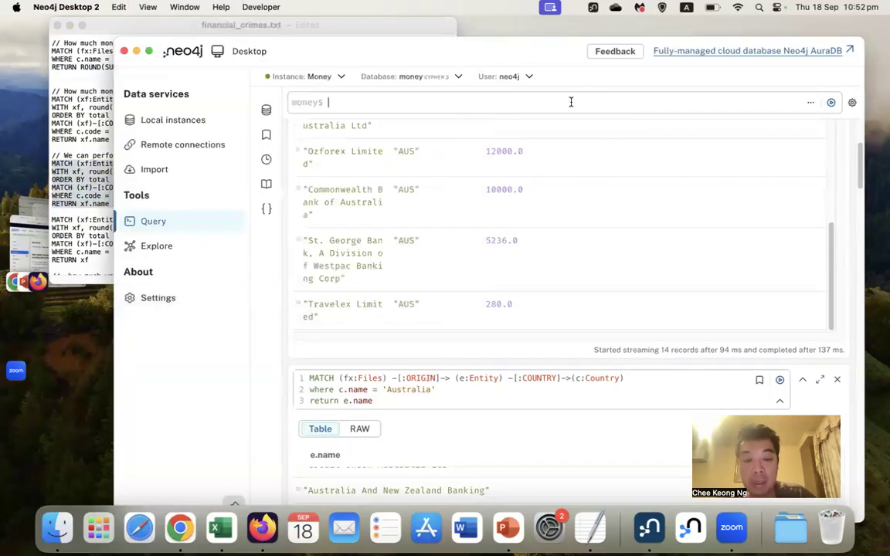
pyautogui.press('super+v')
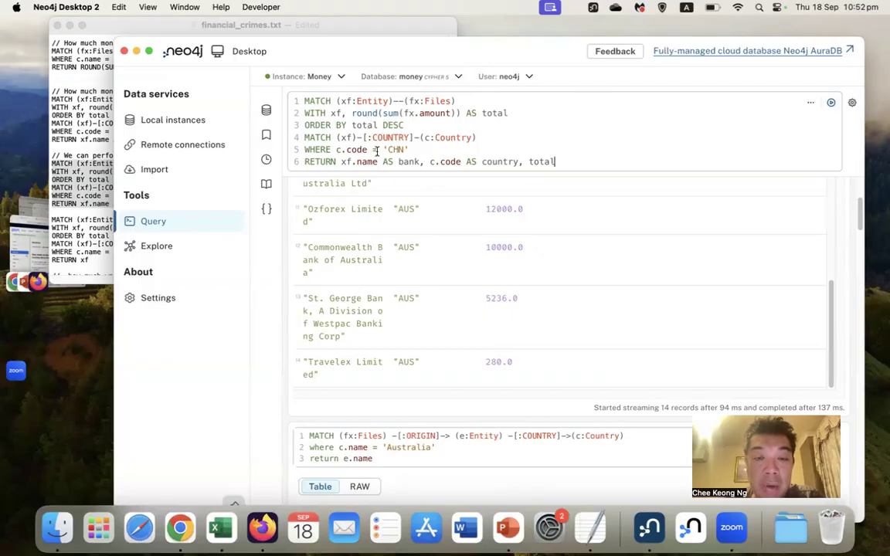
# Run the 'CHN' query and look through the transaction totals per Chinese bank.
pyautogui.click(830, 102)
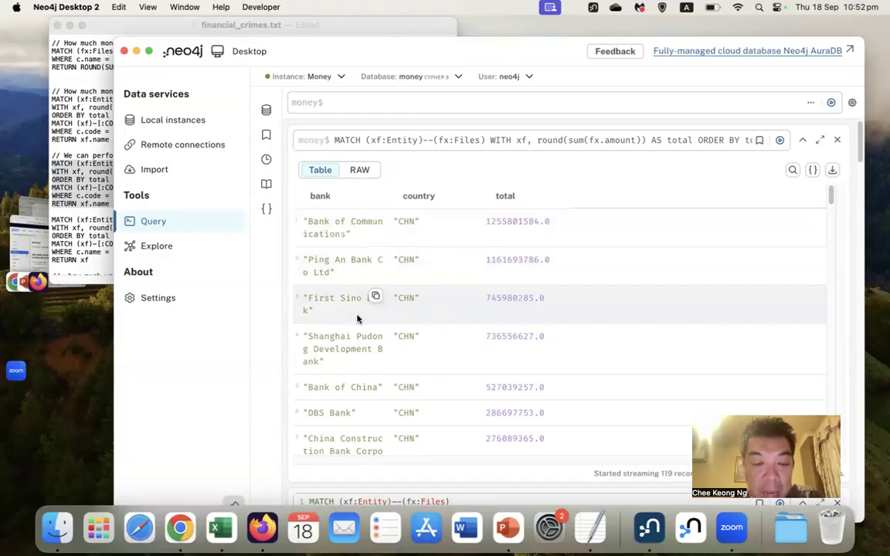
pyautogui.scroll(-4, 357, 306)
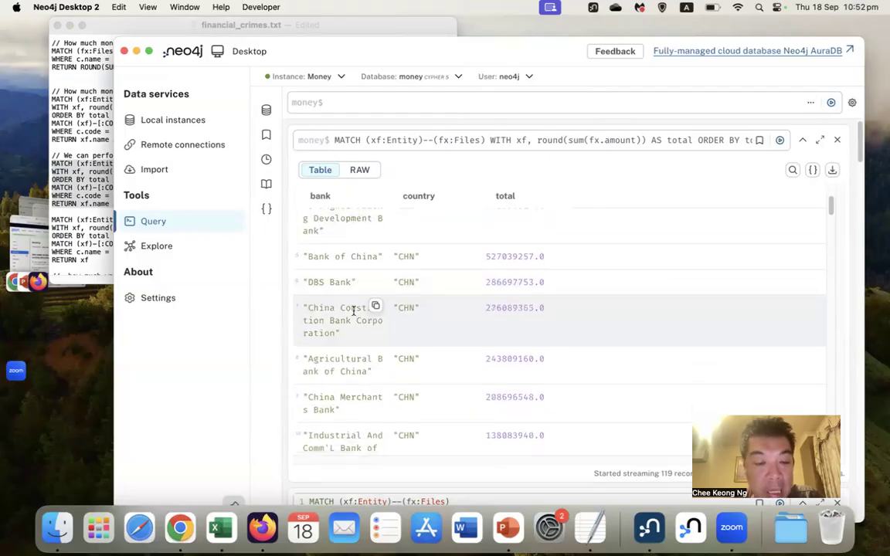
pyautogui.scroll(-7, 371, 298)
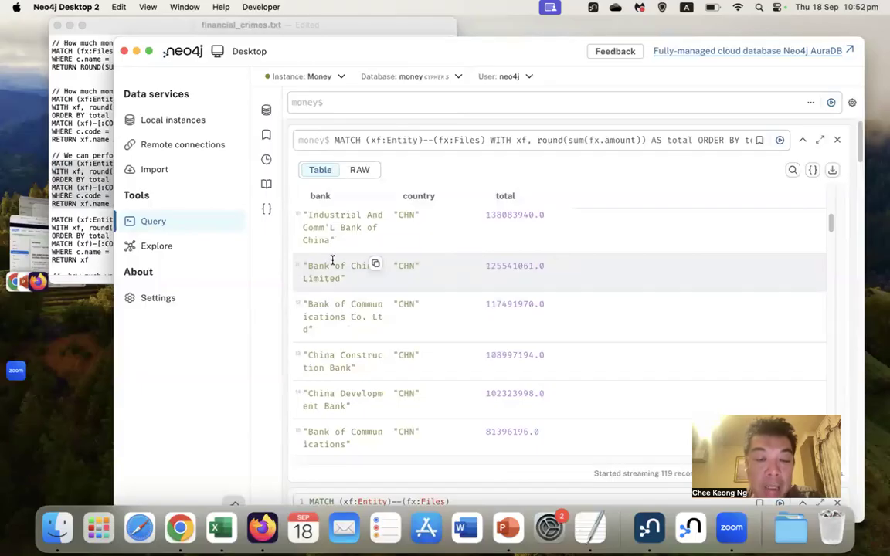
pyautogui.scroll(5, 352, 267)
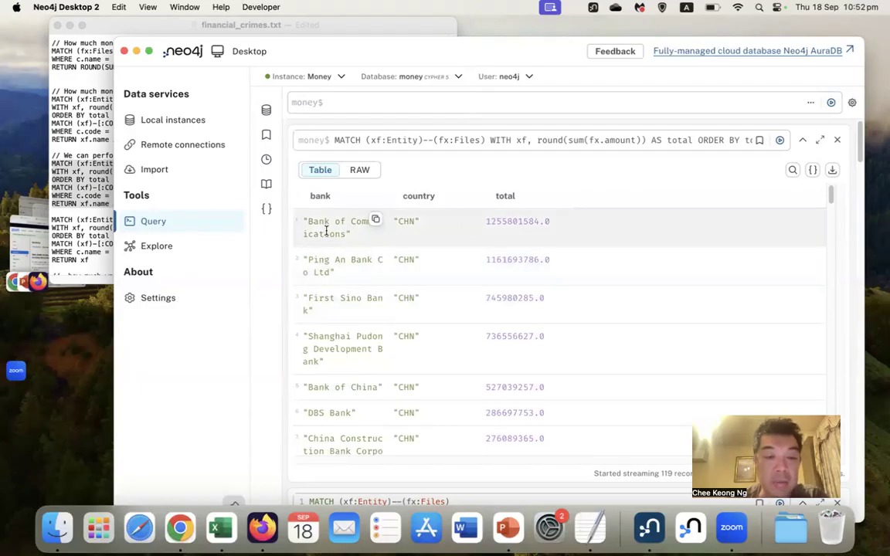
# In financial_crimes.txt in TextEdit, copy the query for the top 10 entities and countries that moved most money, ending in RETURN xf,c.
pyautogui.click(67, 199)
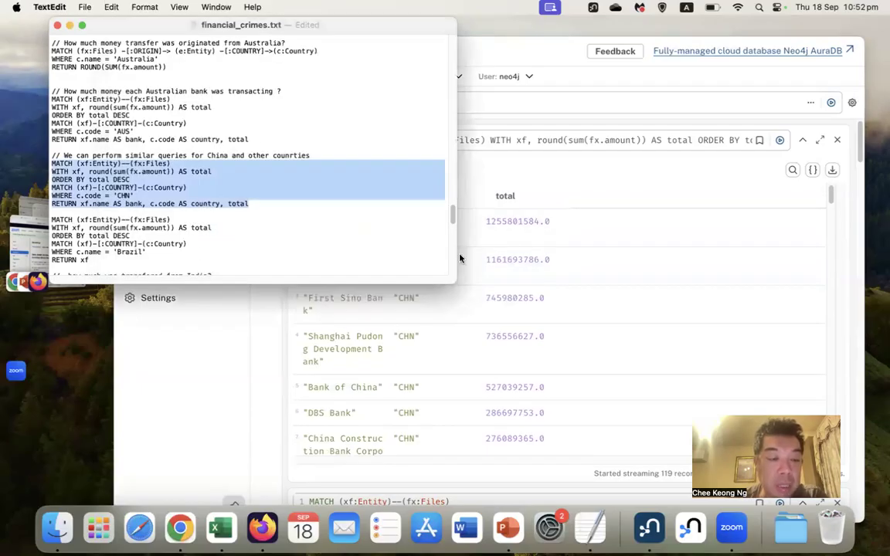
pyautogui.scroll(-5, 187, 207)
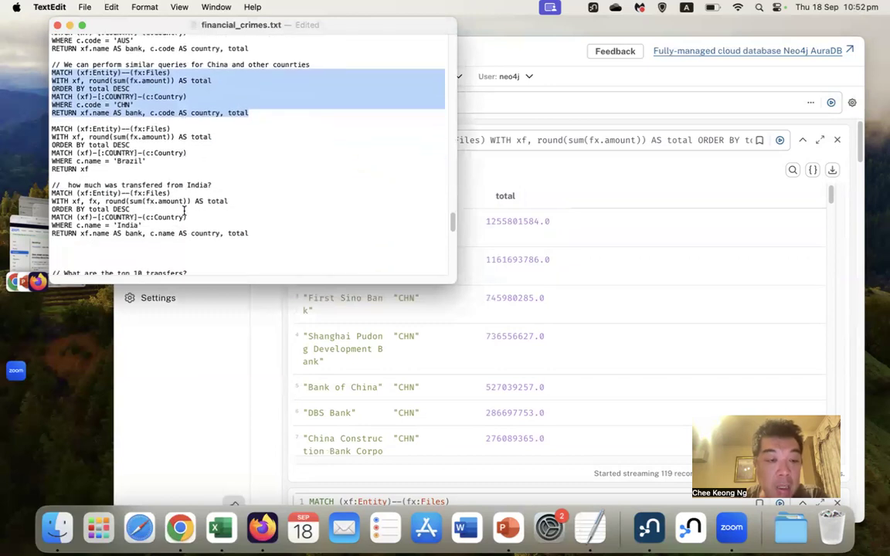
pyautogui.scroll(-4, 184, 208)
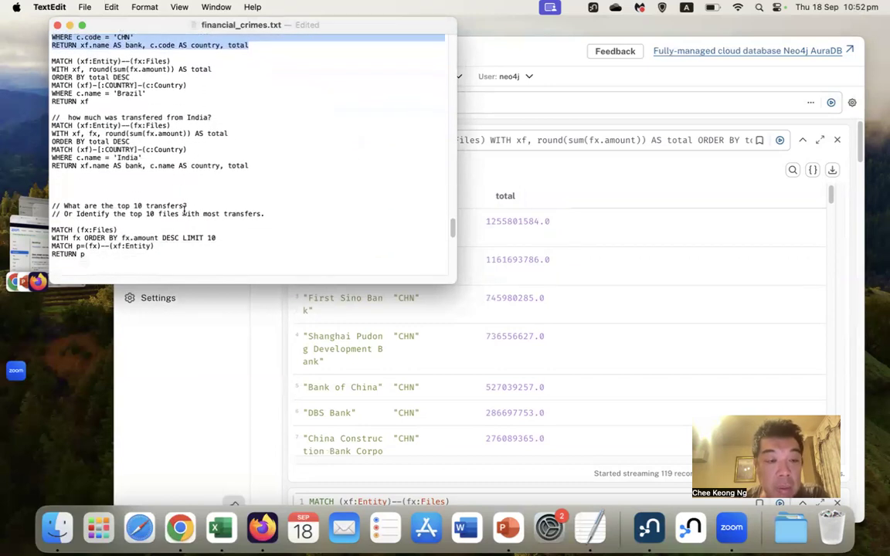
pyautogui.scroll(-2, 184, 211)
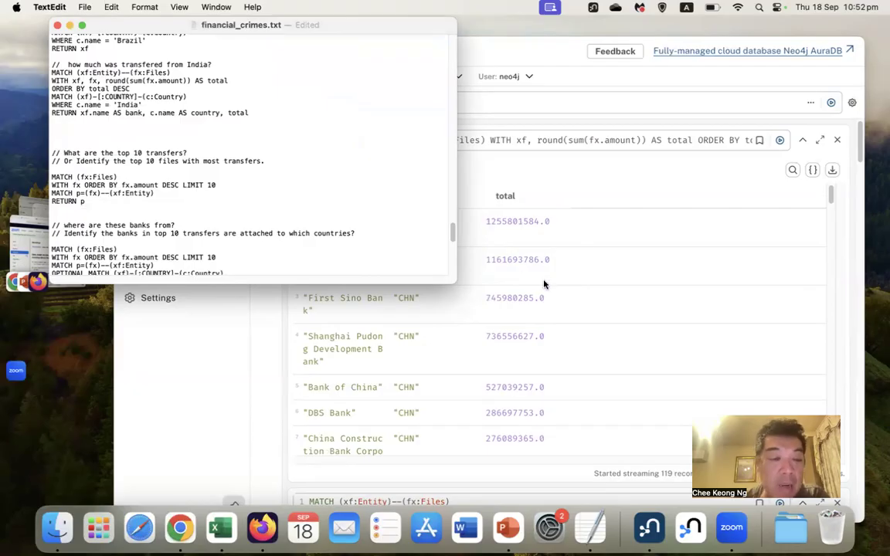
pyautogui.scroll(-3, 290, 223)
pyautogui.scroll(-5, 291, 224)
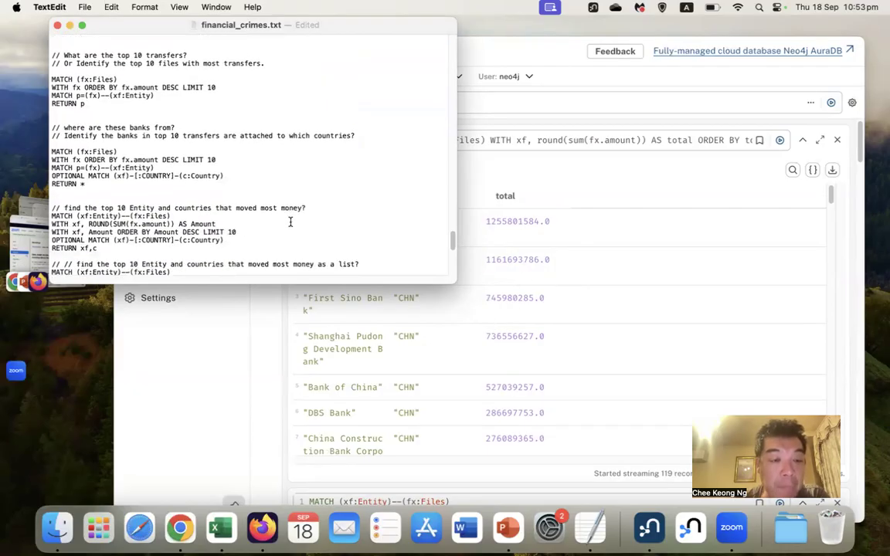
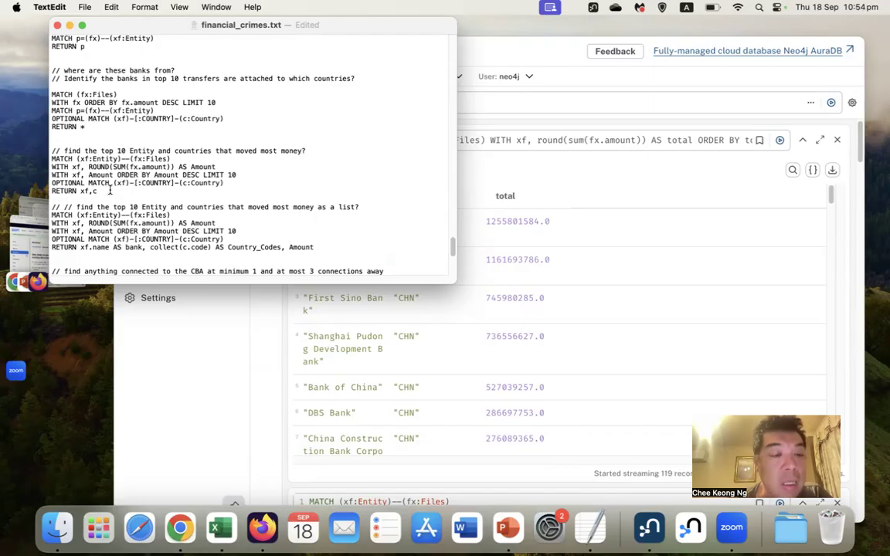
pyautogui.moveTo(109, 190); pyautogui.dragTo(52, 159)
pyautogui.press('super+c')
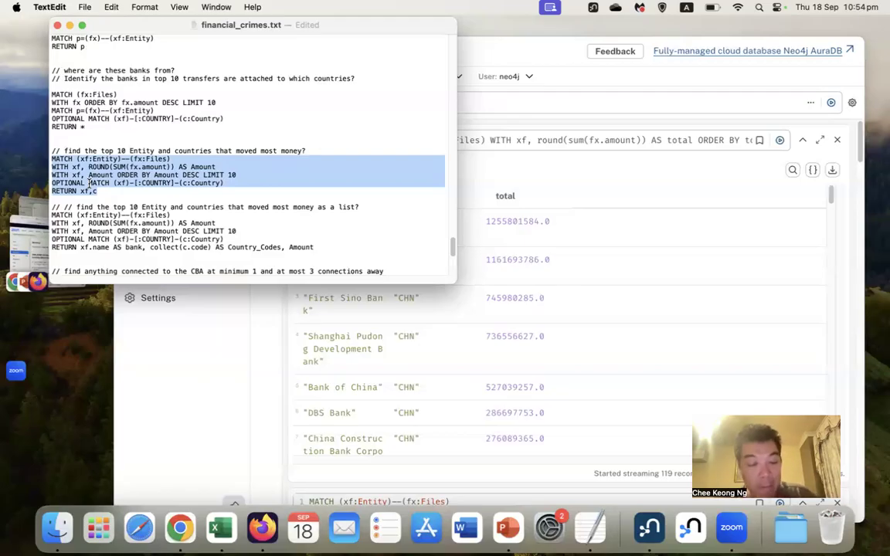
# Paste the copied top 10 query into the Neo4j query editor, run it, and inspect one entity node's details.
pyautogui.click(499, 101)
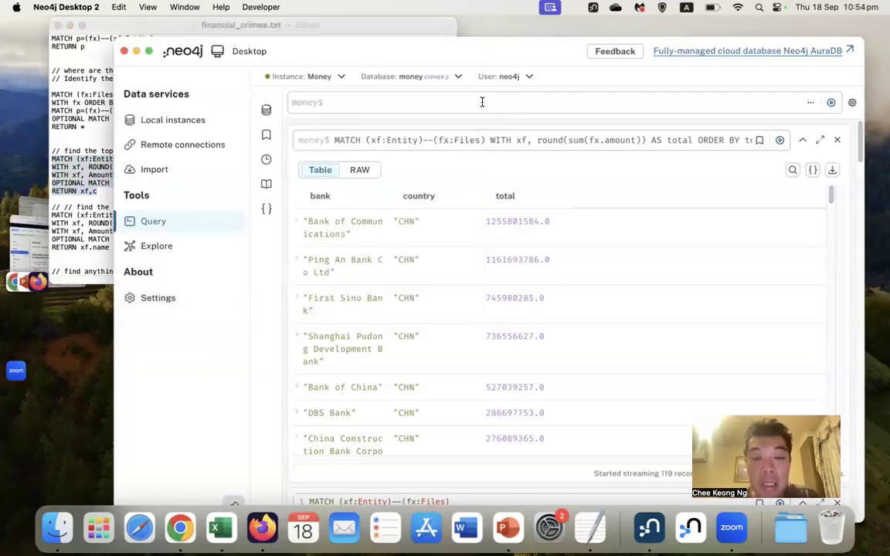
pyautogui.press('super+v')
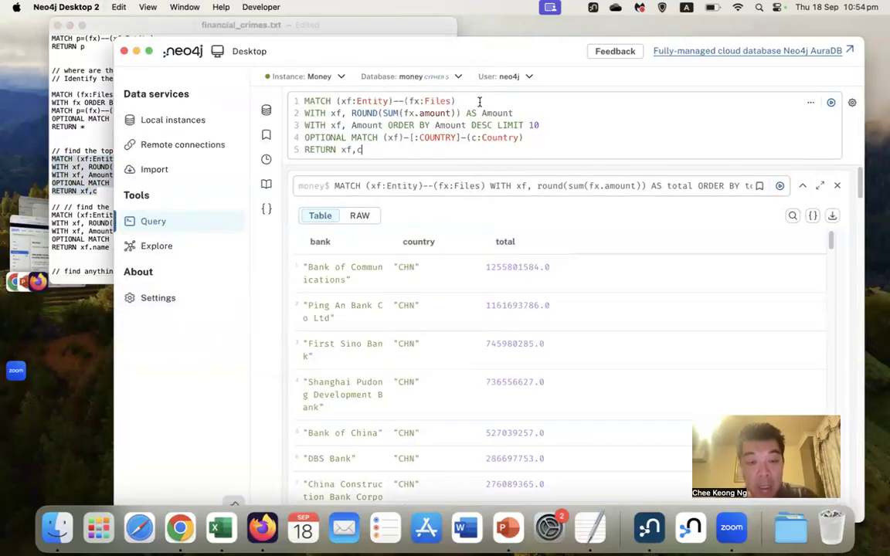
pyautogui.click(831, 102)
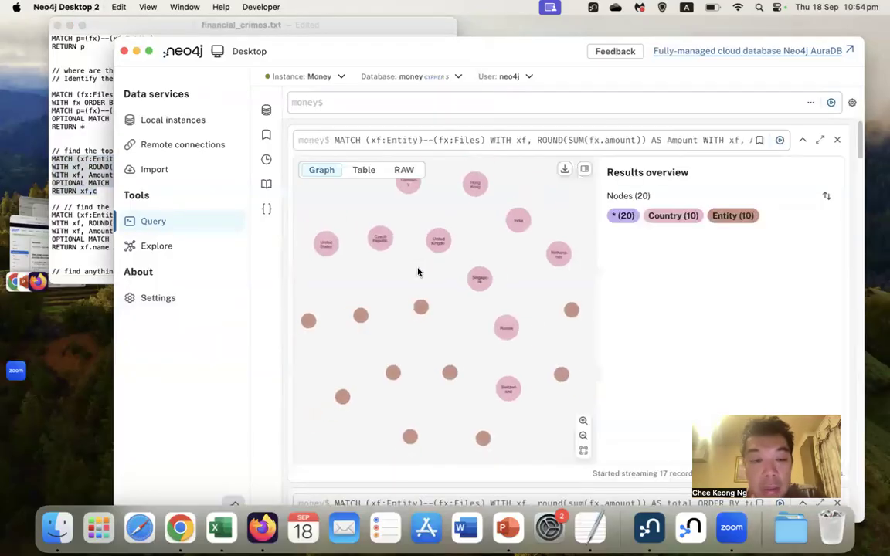
pyautogui.click(421, 307)
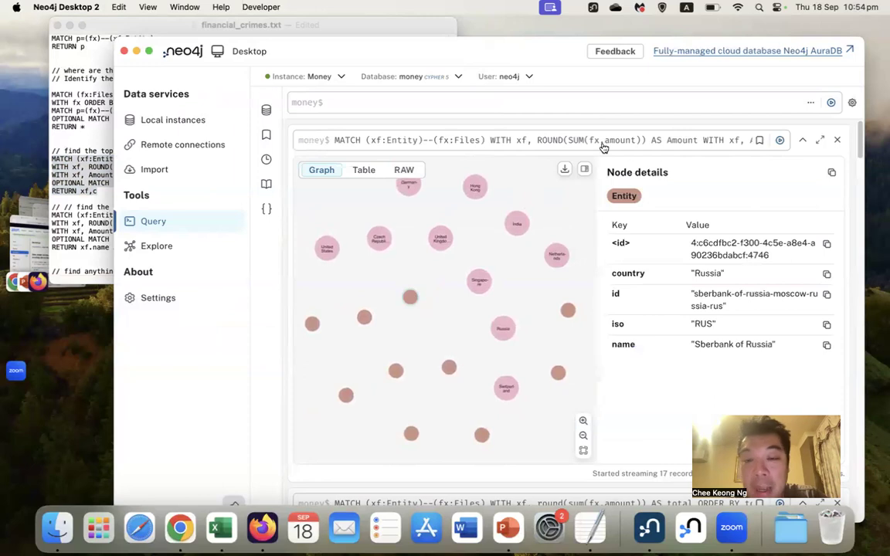
# In the executed query, name the COUNTRY relationship "co" and add co to the RETURN line after xf,c.
pyautogui.click(541, 140)
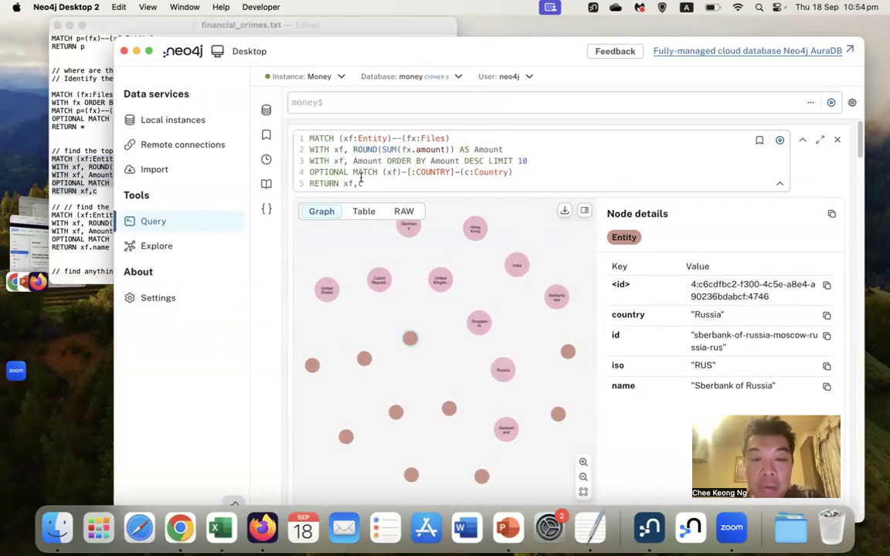
pyautogui.click(412, 173)
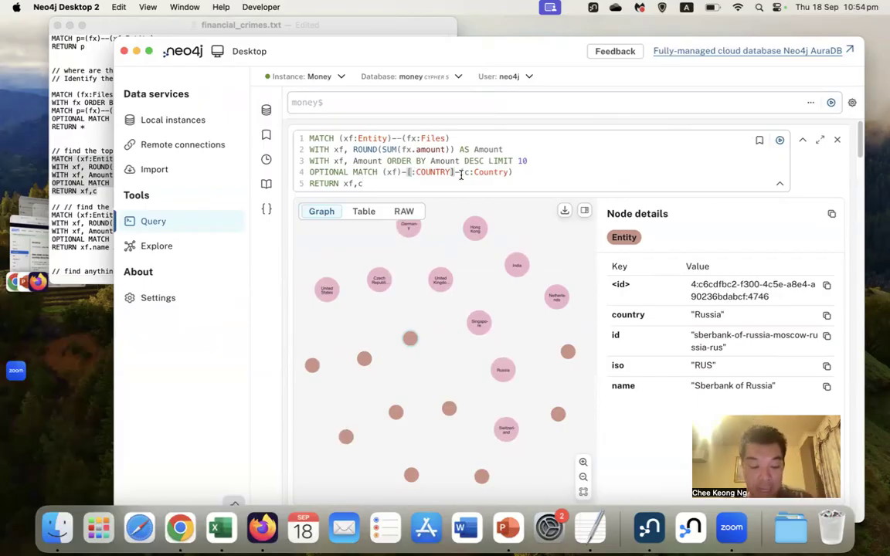
pyautogui.write('c')
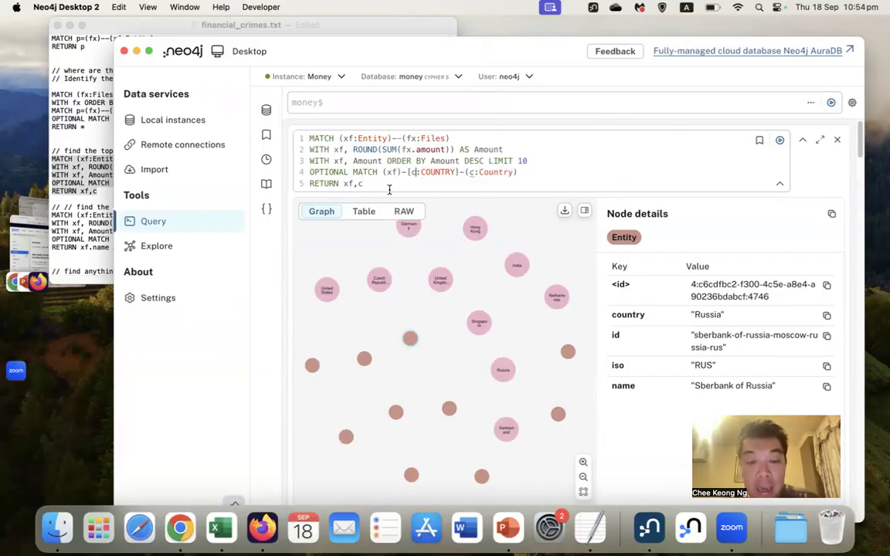
pyautogui.write('c')
pyautogui.press('BackSpace')
pyautogui.write('o')
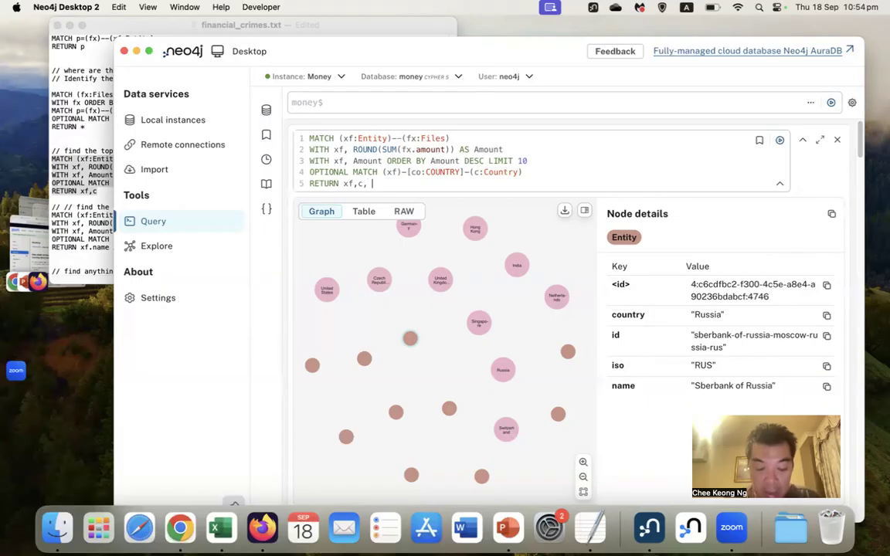
pyautogui.write('co')
pyautogui.click(396, 172)
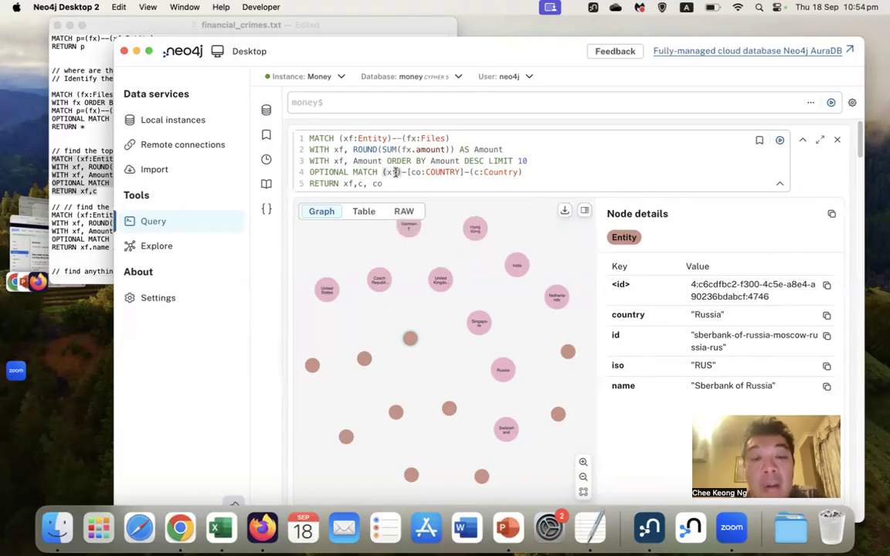
# Rerun the edited query and inspect the details of the entity at the centre of the largest country cluster.
pyautogui.click(780, 140)
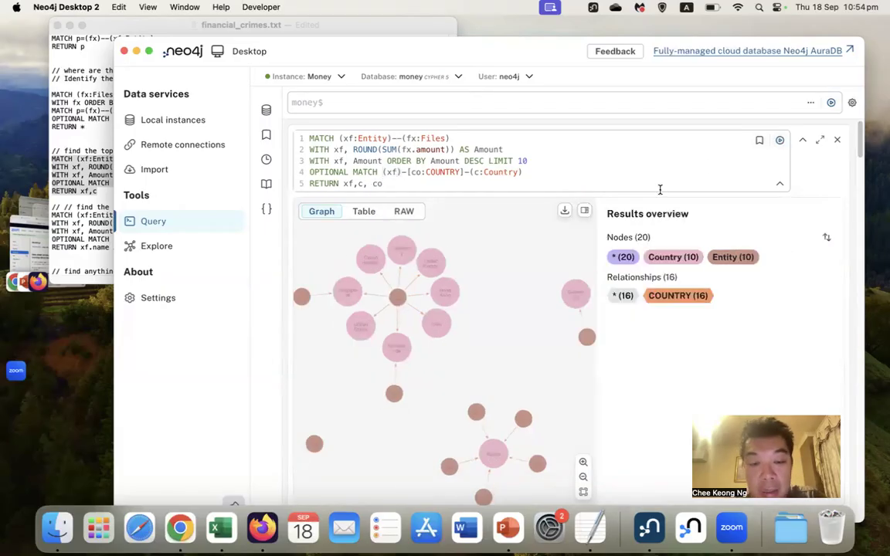
pyautogui.click(410, 306)
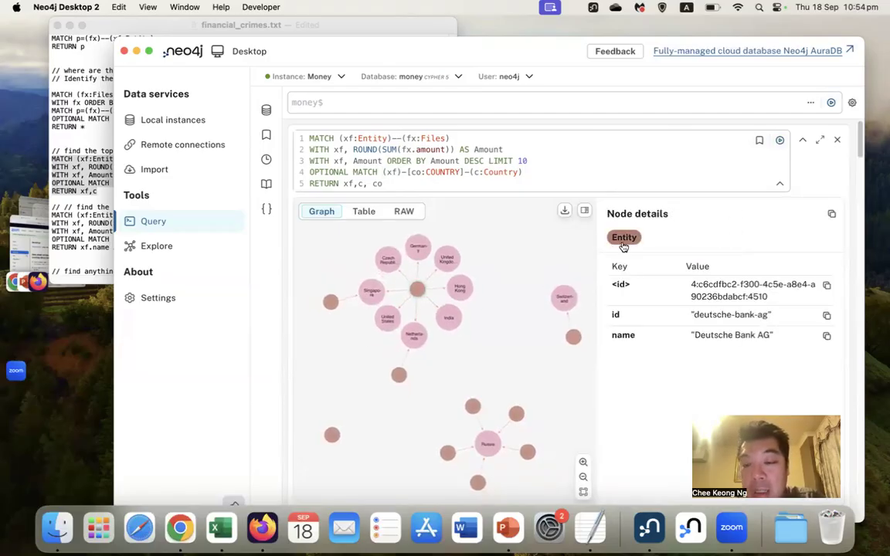
# Hide the node details and reposition the Switzerland node and the largest cluster's central entity to separate the clusters.
pyautogui.click(585, 211)
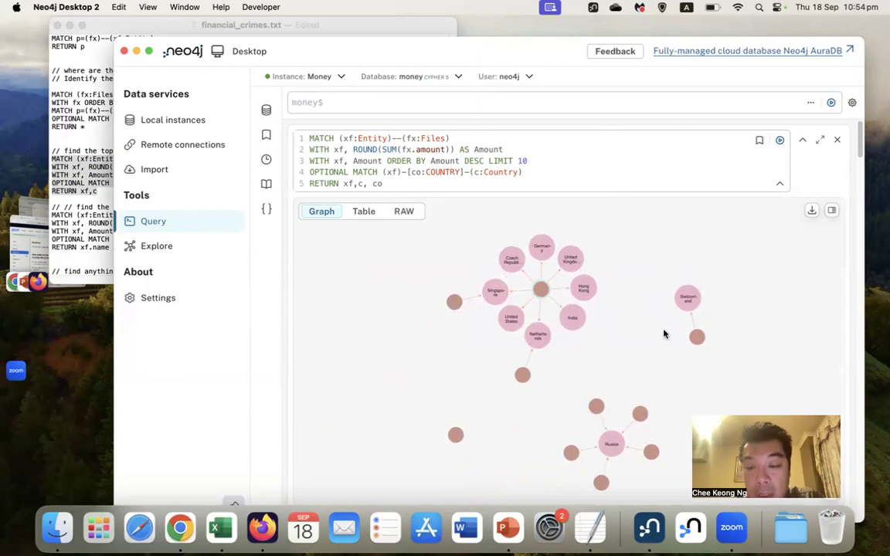
pyautogui.moveTo(686, 296); pyautogui.dragTo(626, 248)
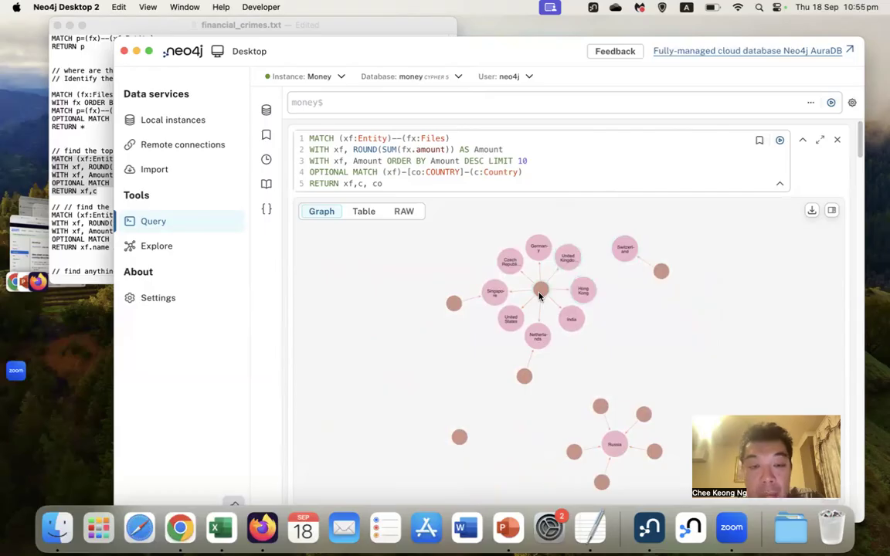
pyautogui.moveTo(540, 296); pyautogui.dragTo(435, 297)
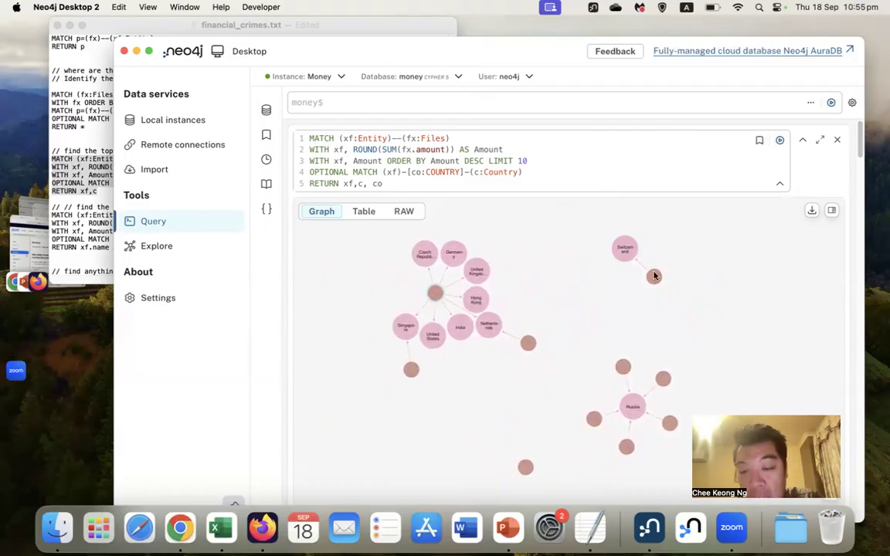
# Reposition the Switzerland pair, the largest cluster's central entity, the Russia node and the unconnected entity closer together, with the node details shown.
pyautogui.moveTo(653, 277); pyautogui.dragTo(526, 270)
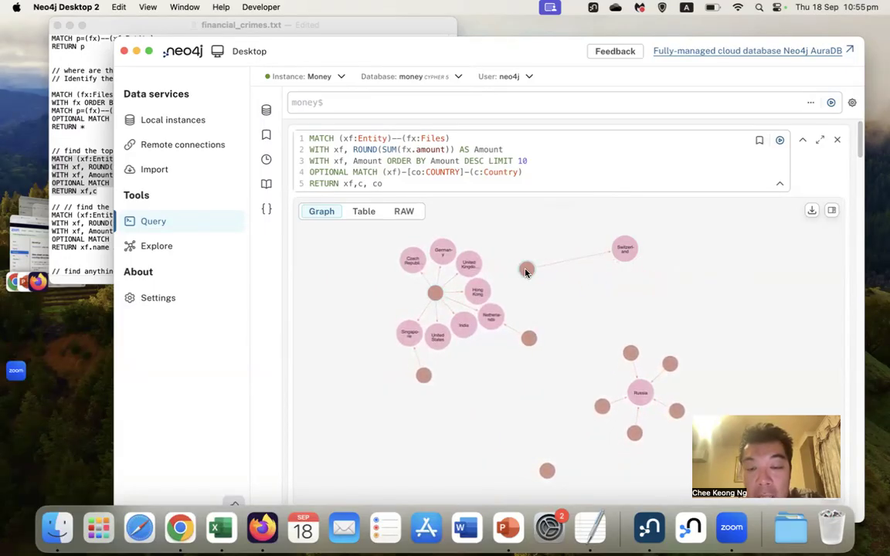
pyautogui.click(831, 210)
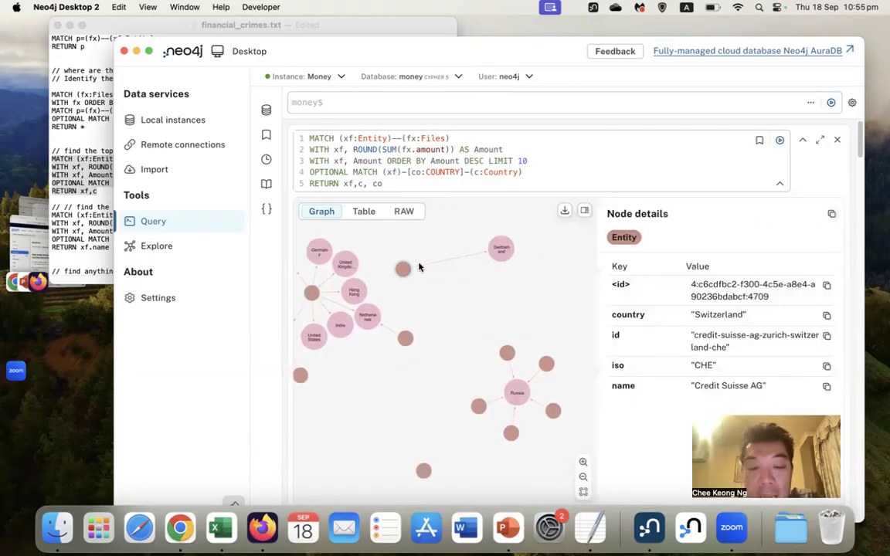
pyautogui.moveTo(497, 253); pyautogui.dragTo(466, 264)
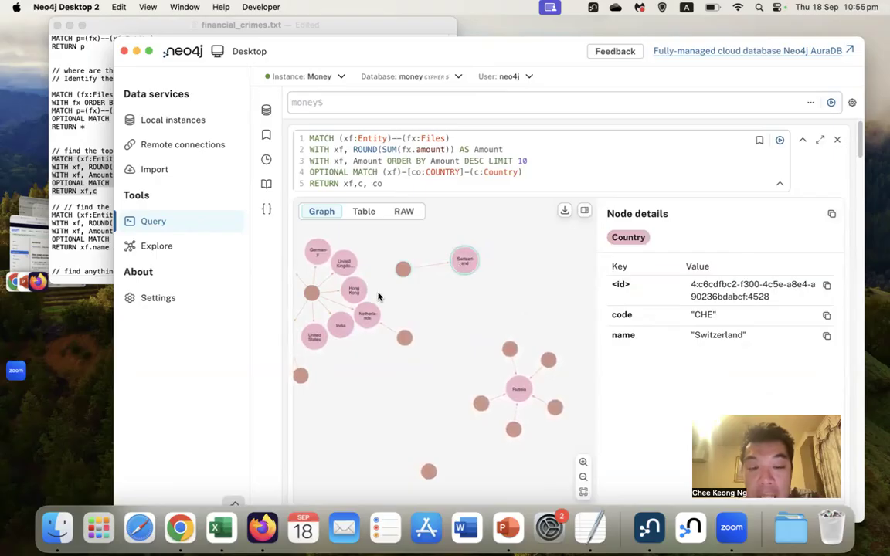
pyautogui.moveTo(309, 293); pyautogui.dragTo(359, 335)
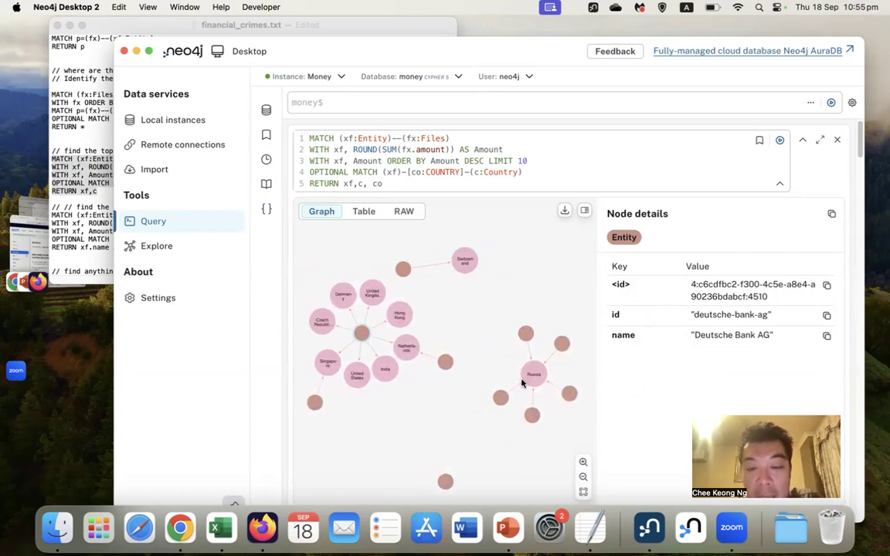
pyautogui.moveTo(533, 372); pyautogui.dragTo(503, 328)
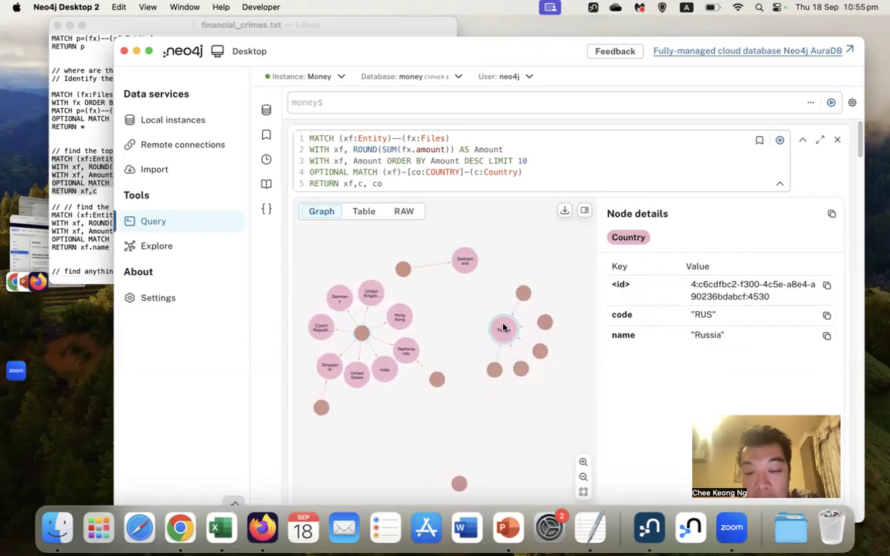
pyautogui.moveTo(462, 482); pyautogui.dragTo(464, 332)
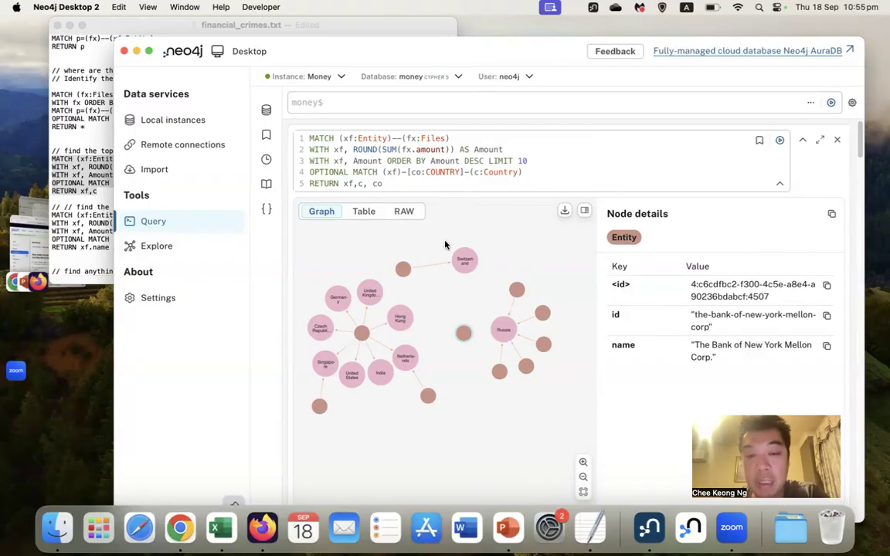
# Remove OPTIONAL from the MATCH line containing the COUNTRY relationship and rerun the query.
pyautogui.doubleClick(340, 173)
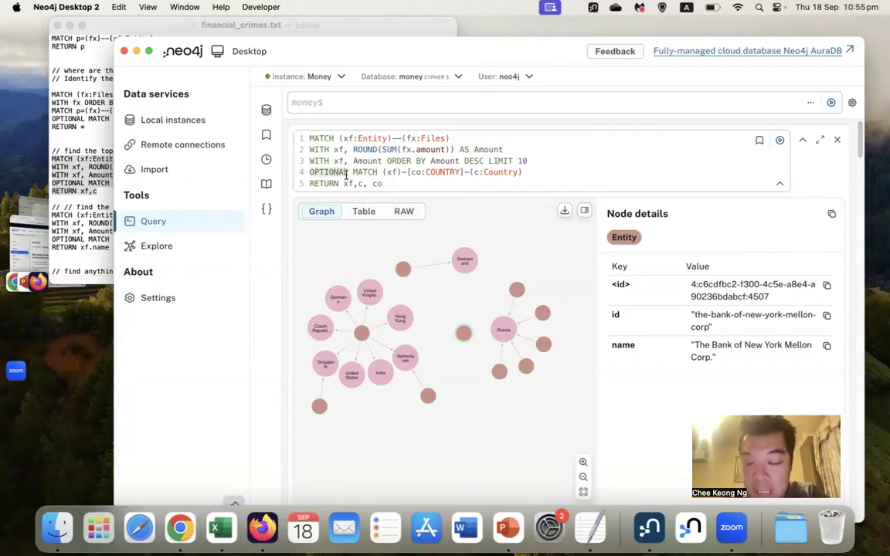
pyautogui.press('BackSpace')
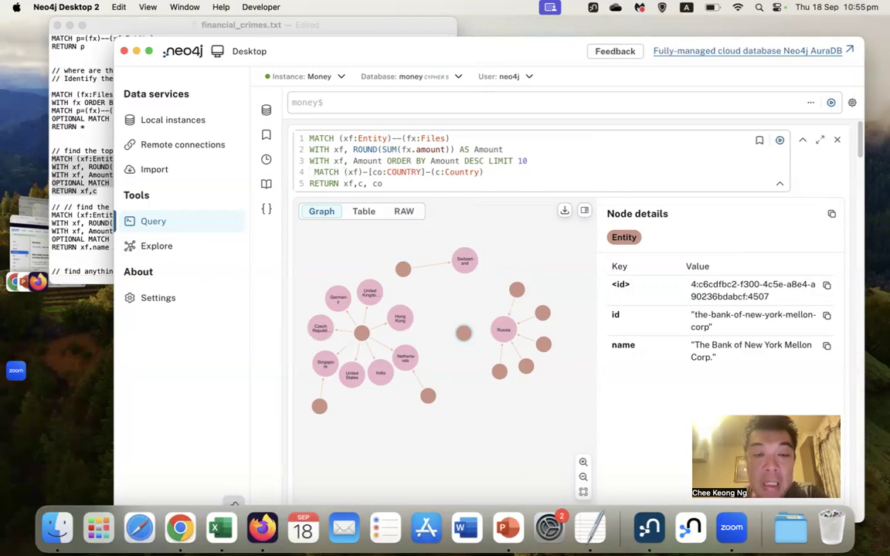
pyautogui.click(780, 142)
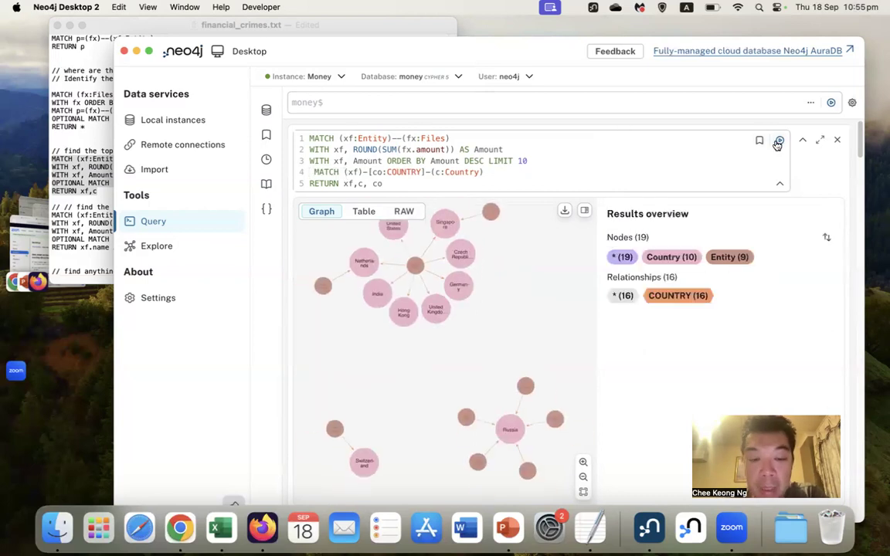
# Inspect the largest cluster's central entity and move the Russia and Switzerland nodes closer to that cluster.
pyautogui.click(415, 267)
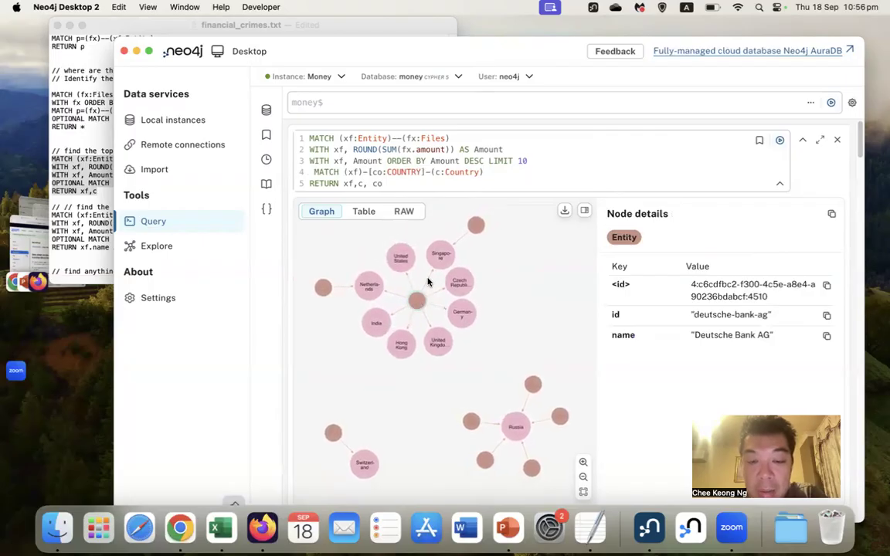
pyautogui.moveTo(508, 423); pyautogui.dragTo(509, 328)
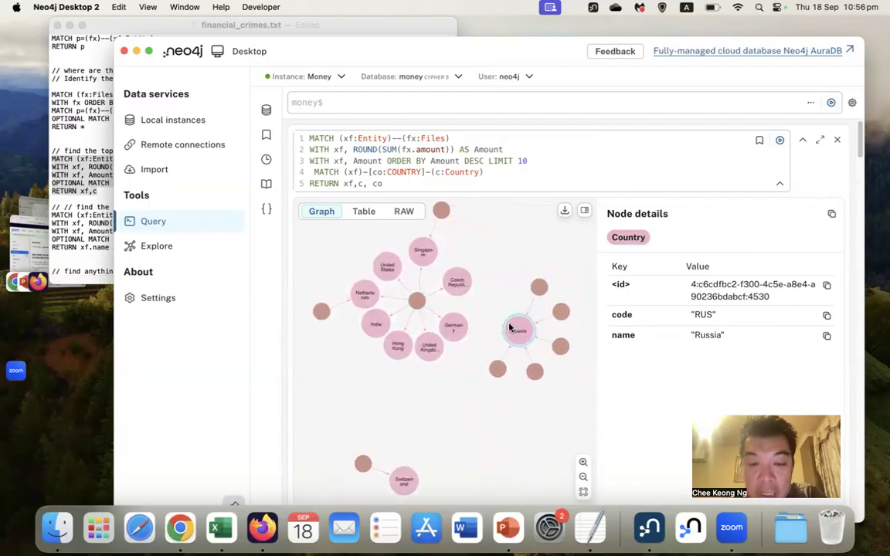
pyautogui.moveTo(403, 479); pyautogui.dragTo(341, 359)
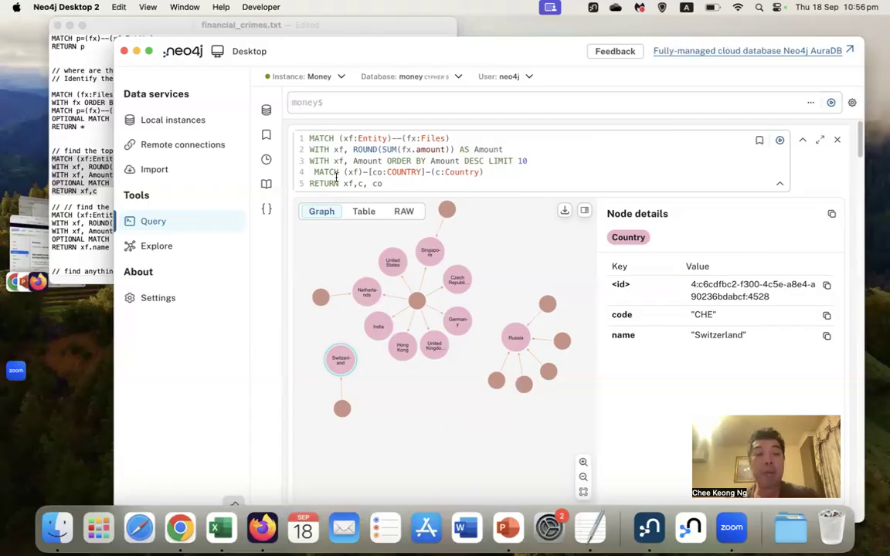
# Switch to financial_crimes.txt in TextEdit and copy the query finding anything at most 3 connections away from the Commonwealth Bank of Australia.
pyautogui.click(109, 151)
pyautogui.scroll(-5, 121, 199)
pyautogui.scroll(-4, 121, 200)
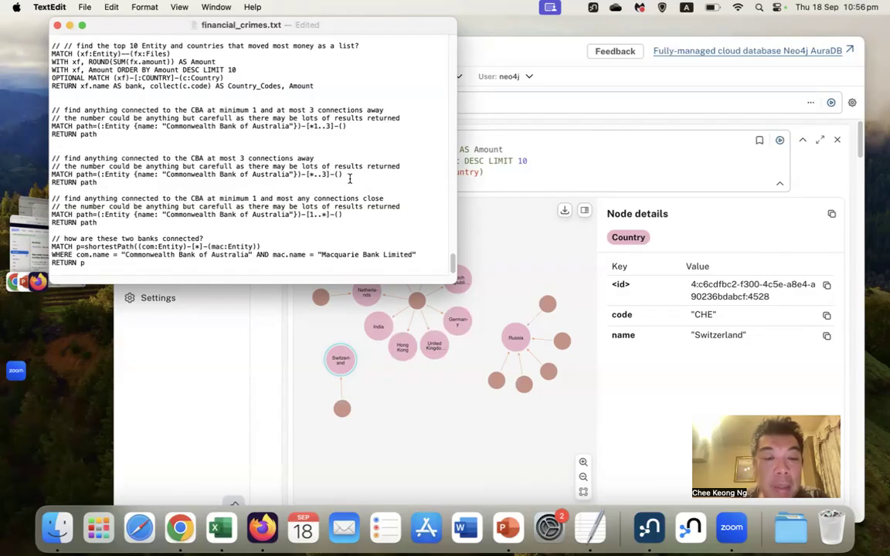
pyautogui.moveTo(343, 175); pyautogui.dragTo(263, 178)
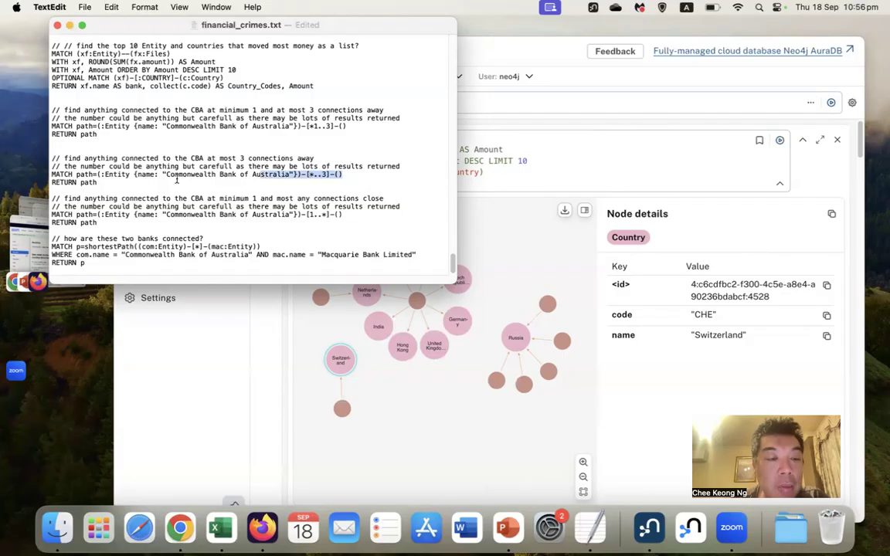
pyautogui.doubleClick(86, 182)
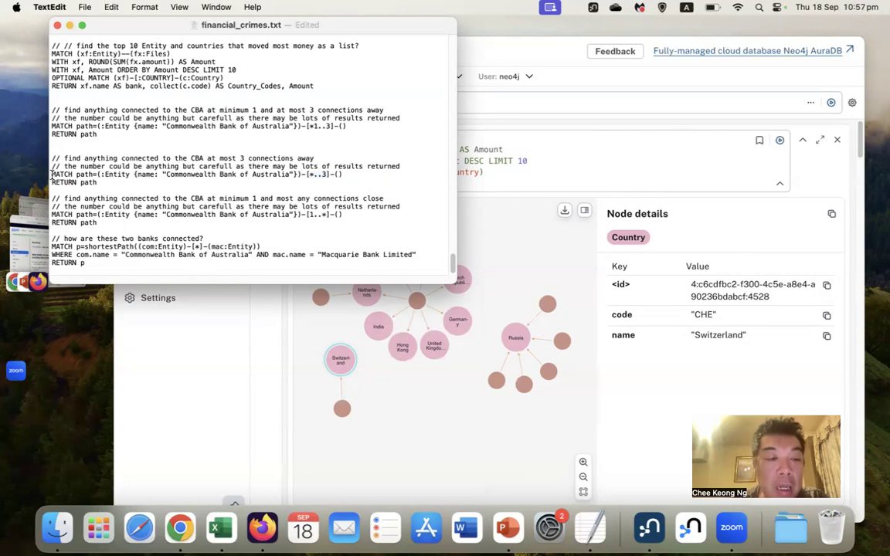
pyautogui.moveTo(51, 175); pyautogui.dragTo(97, 182)
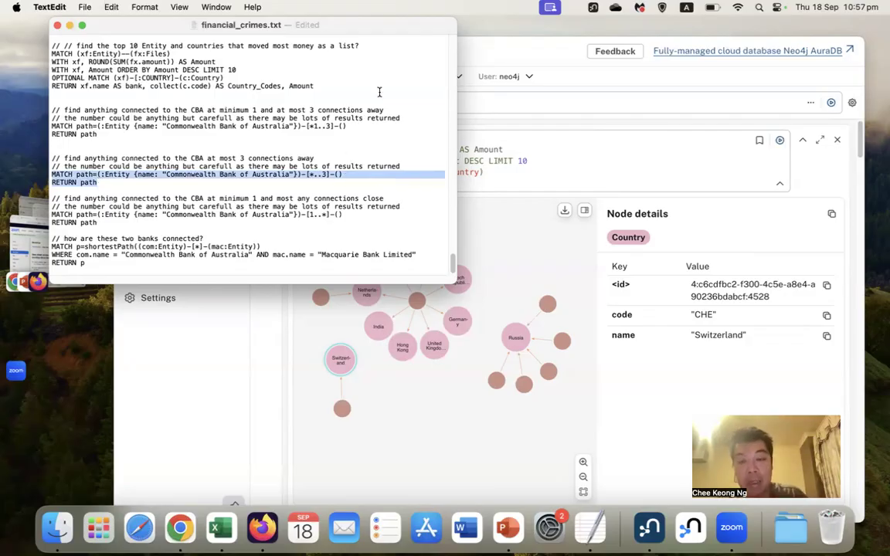
# Paste the copied Commonwealth Bank of Australia [*..3] path query into the Neo4j query editor and run it.
pyautogui.click(482, 96)
pyautogui.click(464, 103)
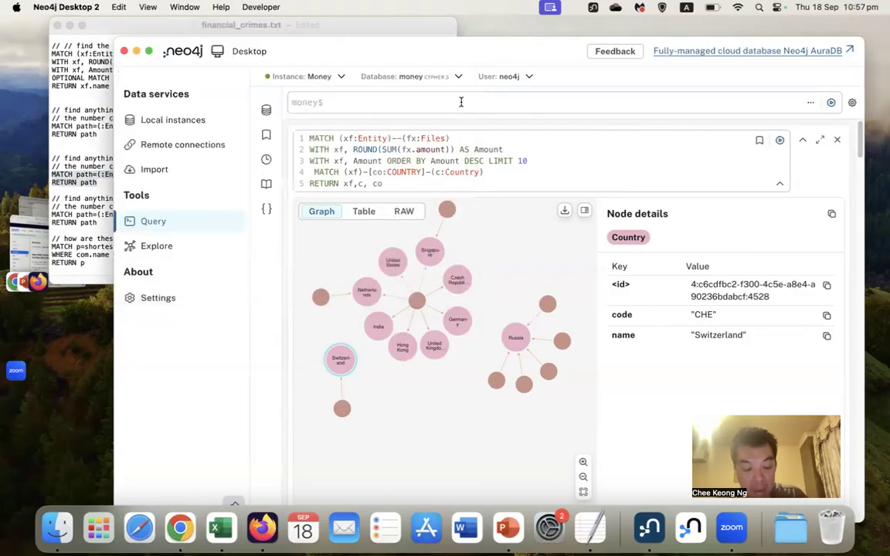
pyautogui.write('MATCH path=(:Entity {name: "Commonwealth Bank of Australia"})-[*..3]-() RETURN path')
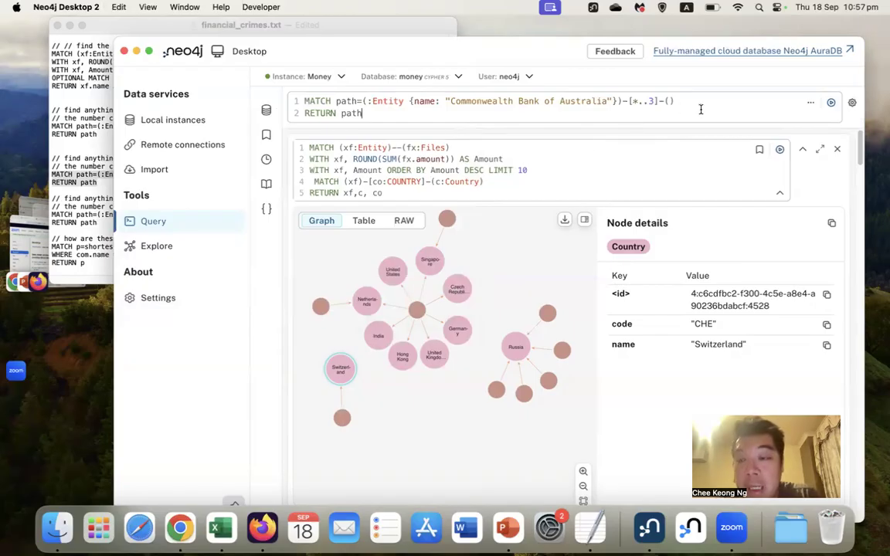
pyautogui.click(831, 102)
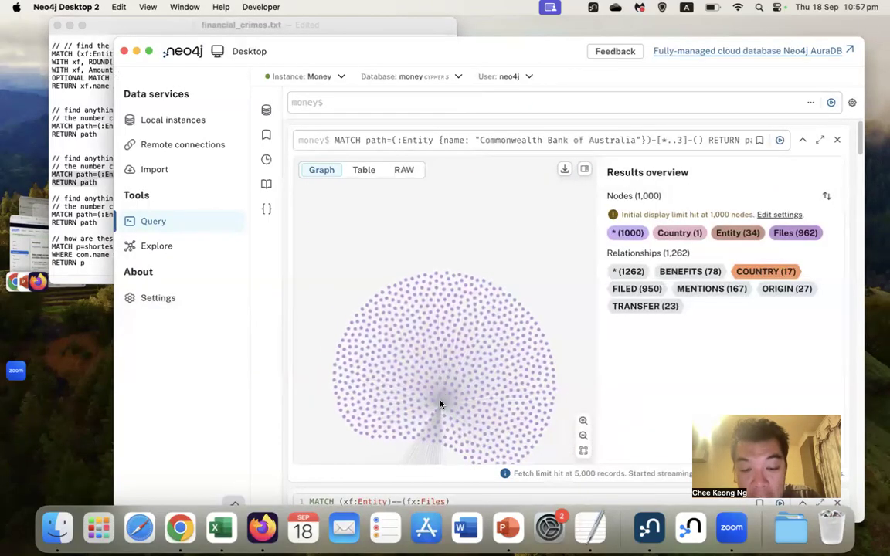
# Inspect the entity at the centre of the largest cluster and reposition the graph to bring all connected clusters into view.
pyautogui.click(441, 371)
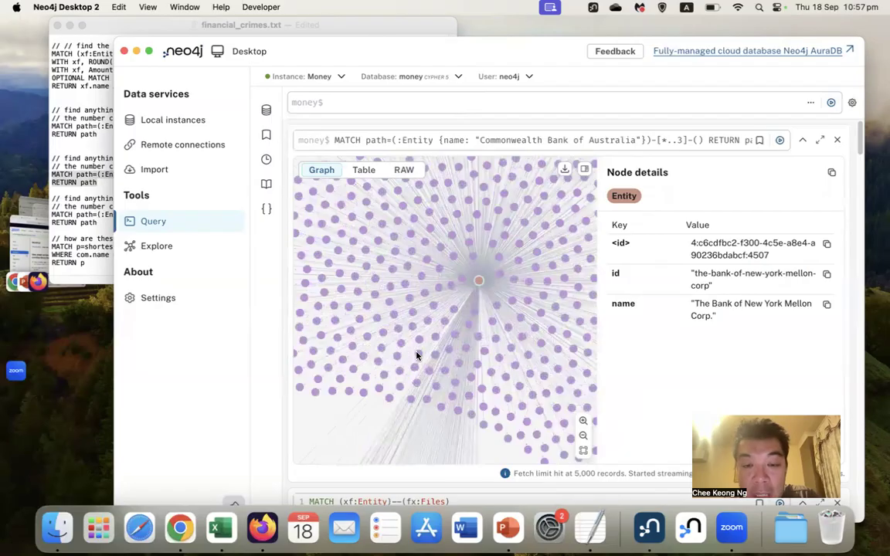
pyautogui.scroll(-5, 418, 354)
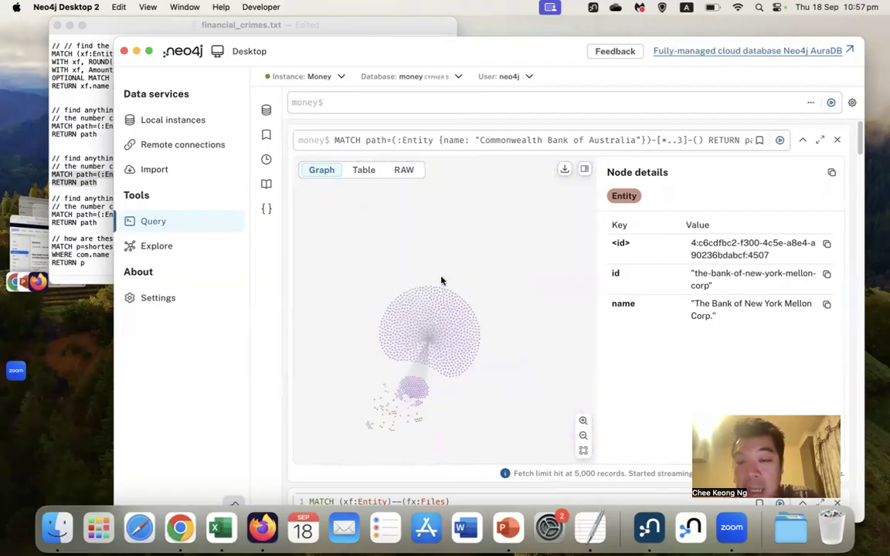
pyautogui.scroll(3, 460, 266)
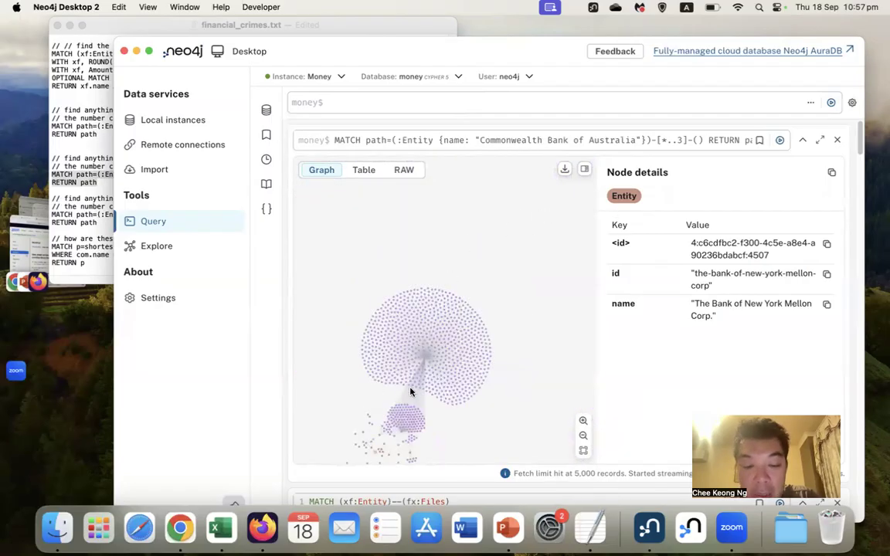
pyautogui.moveTo(424, 362); pyautogui.dragTo(442, 246)
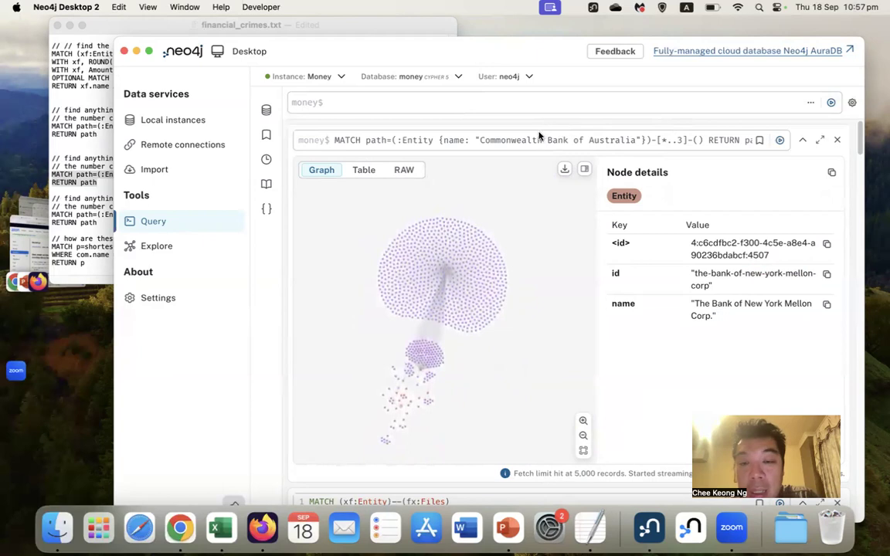
# Examine a Files node in the largest cluster, the FILED relationships near its centre and the central entity's details.
pyautogui.click(484, 238)
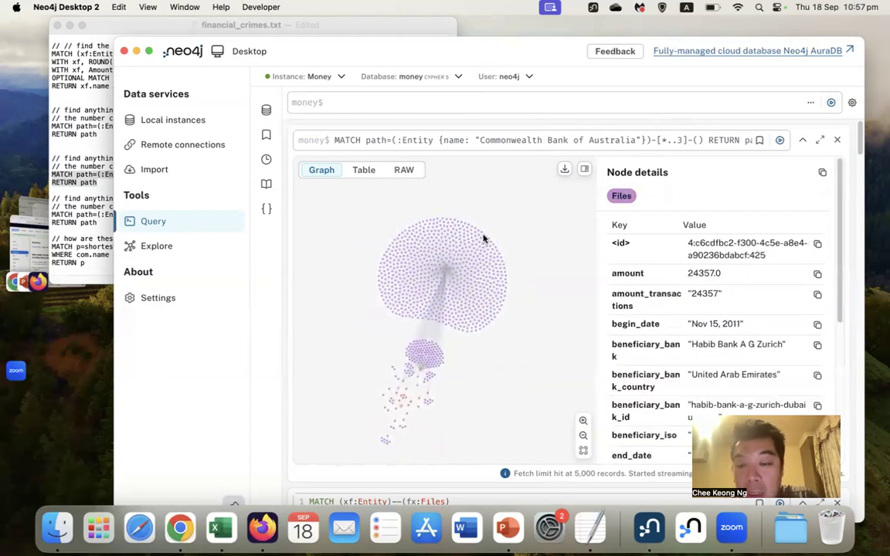
pyautogui.click(448, 272)
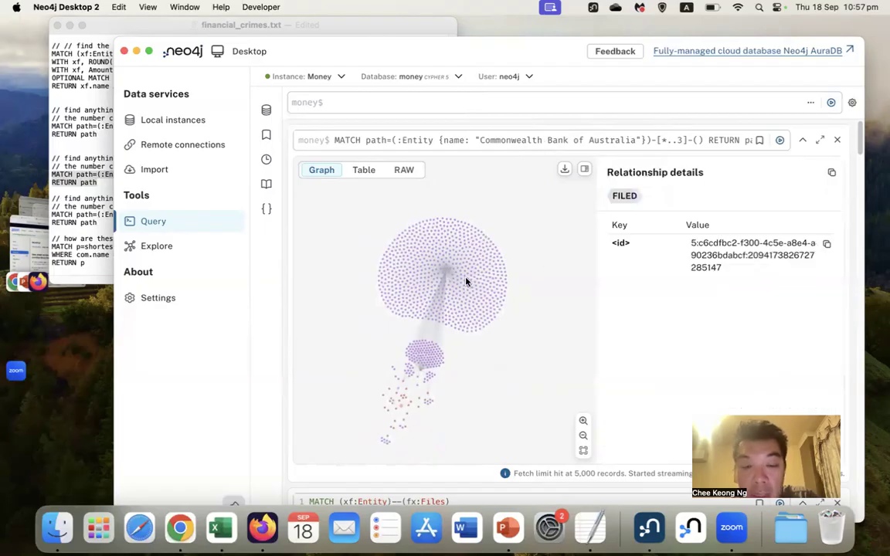
pyautogui.click(445, 275)
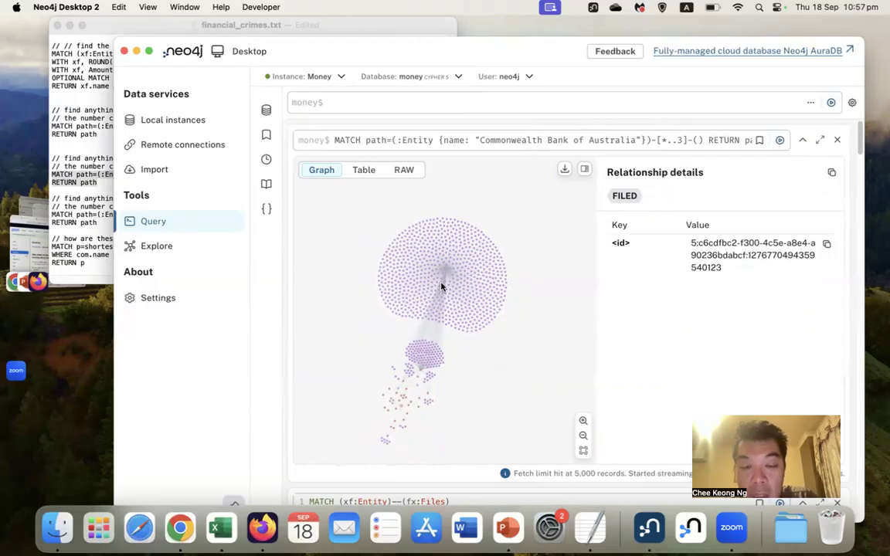
pyautogui.scroll(5, 442, 287)
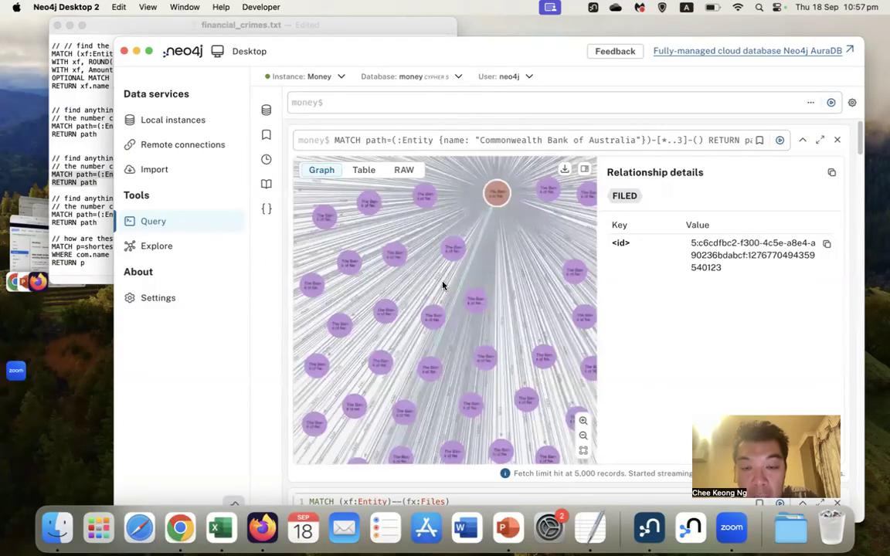
pyautogui.scroll(-2, 442, 286)
pyautogui.click(484, 215)
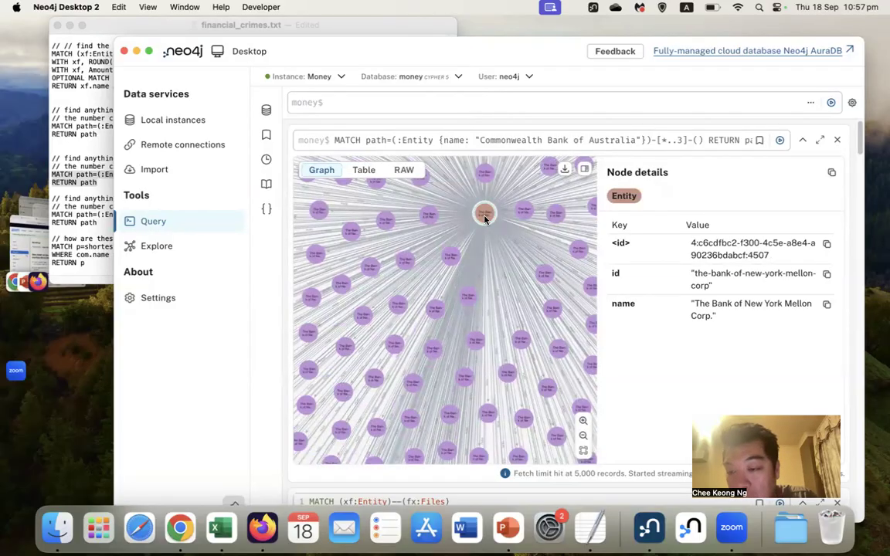
pyautogui.scroll(3, 453, 317)
pyautogui.scroll(-5, 452, 317)
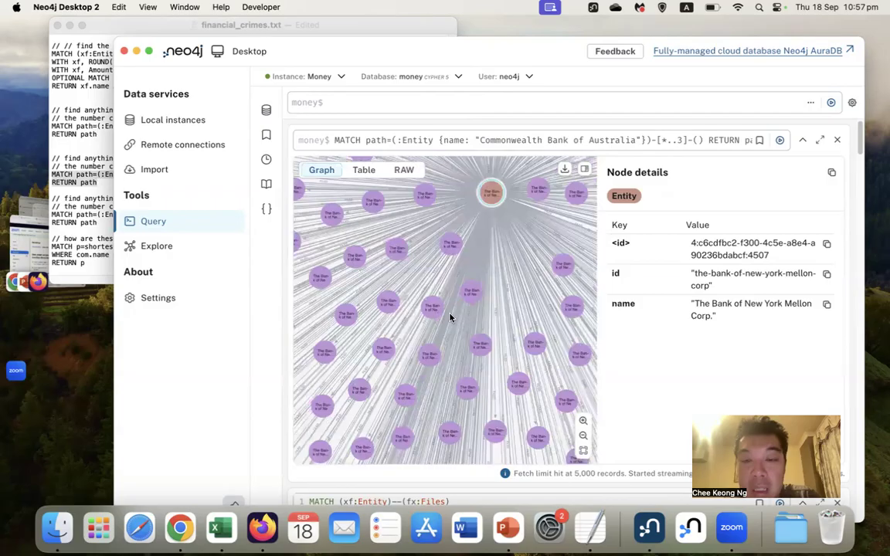
pyautogui.scroll(-2, 451, 317)
# Expand the executed path query, move the Neo4j window aside and review the bank connection queries in financial_crimes.txt.
pyautogui.click(663, 140)
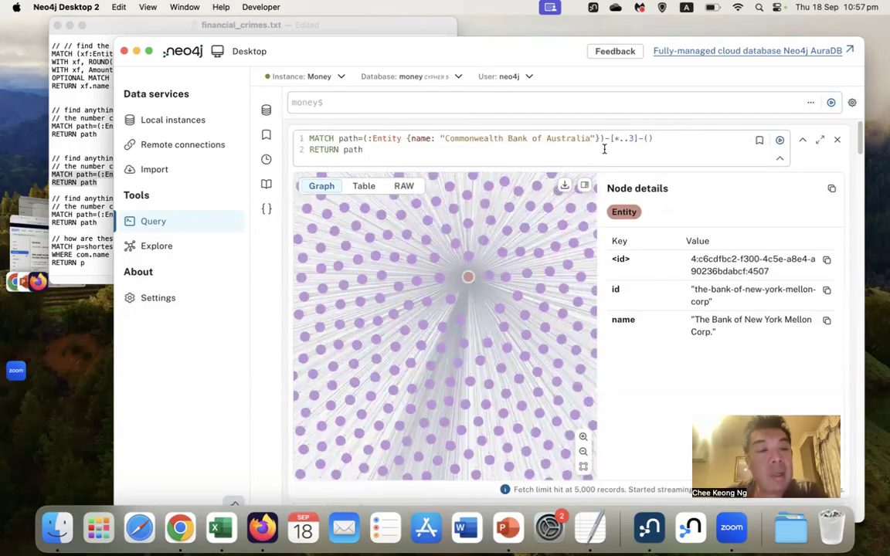
pyautogui.moveTo(338, 45); pyautogui.dragTo(431, 34)
pyautogui.click(141, 151)
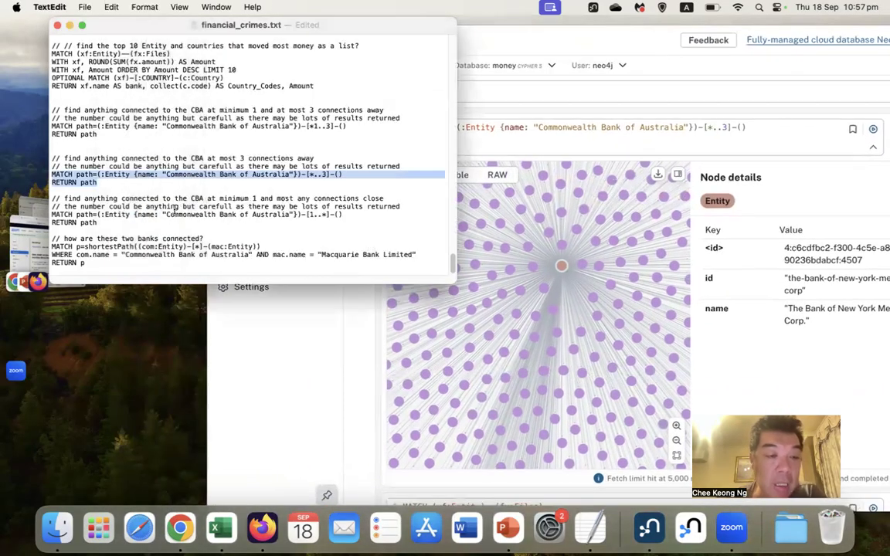
pyautogui.scroll(2, 176, 202)
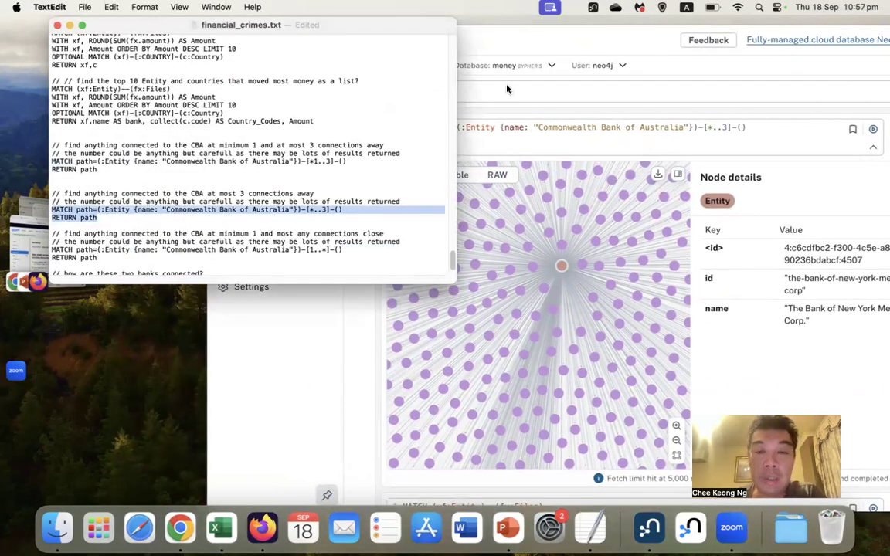
# Examine the Entity node and its relationships to Files and Country in the earlier db.schema.visualization() result.
pyautogui.moveTo(646, 45); pyautogui.dragTo(547, 36)
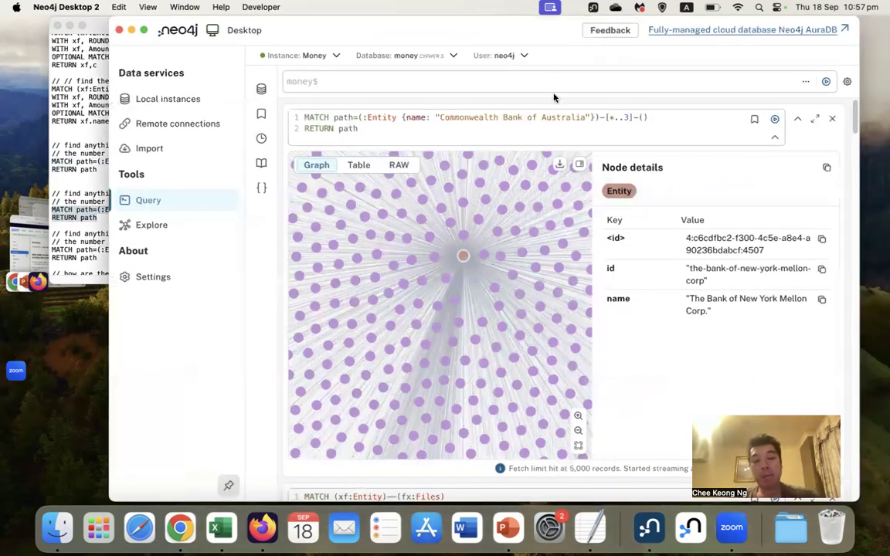
pyautogui.scroll(-10, 641, 298)
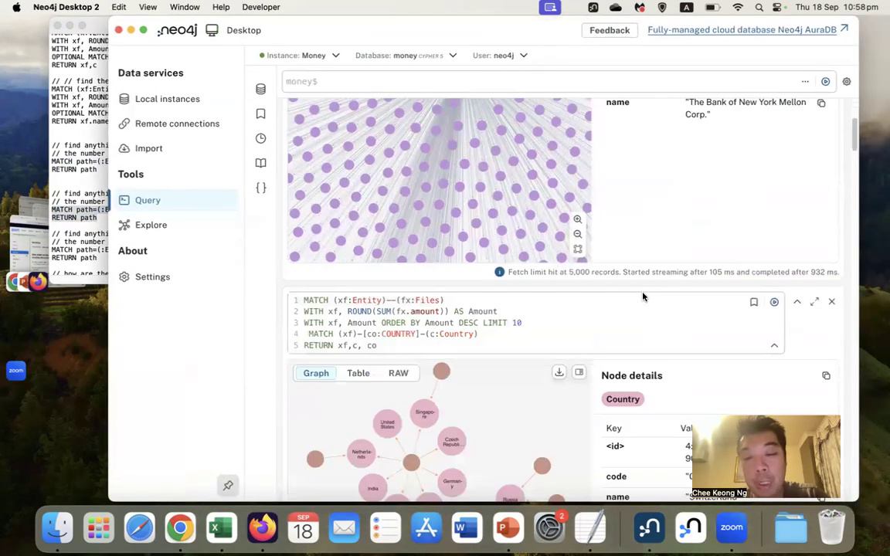
pyautogui.scroll(-15, 643, 297)
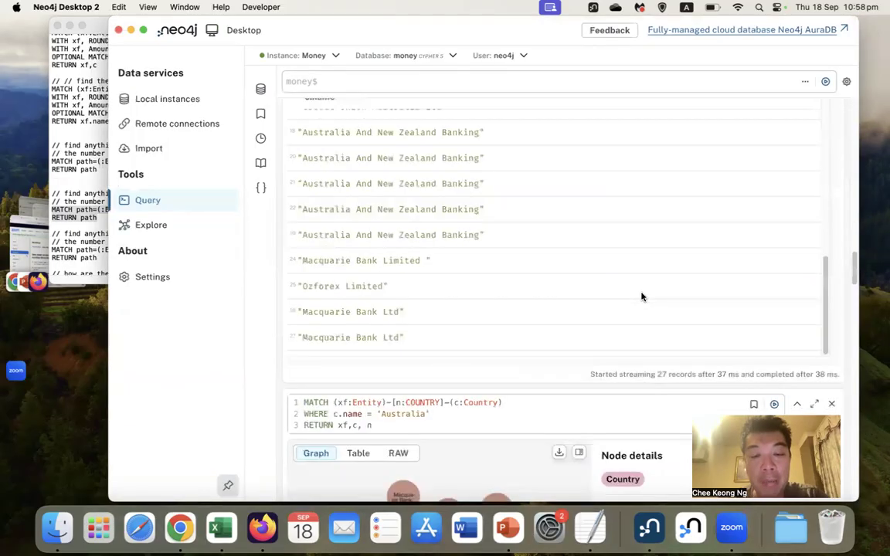
pyautogui.scroll(-10, 641, 297)
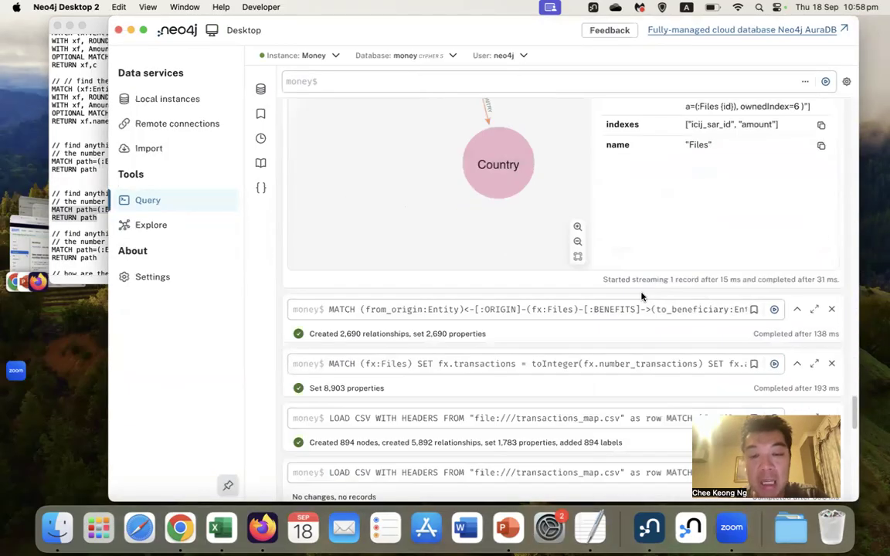
pyautogui.scroll(5, 642, 297)
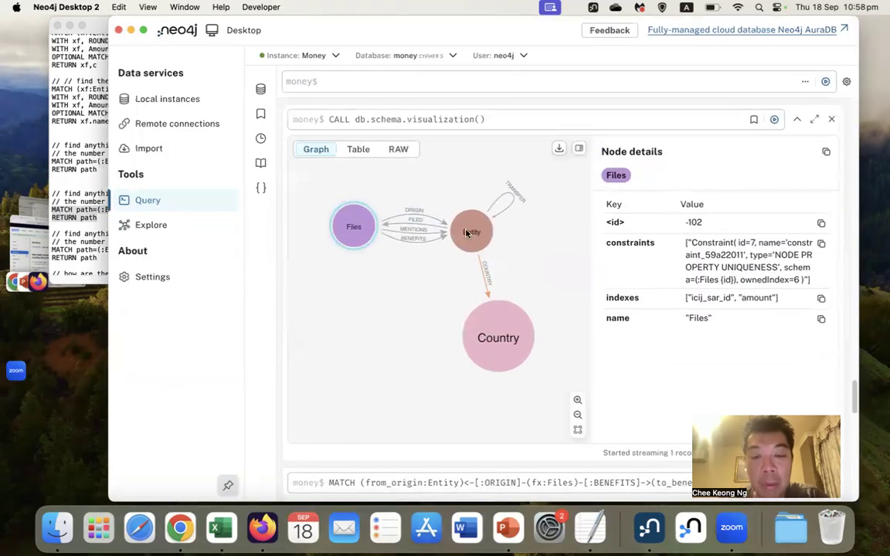
pyautogui.click(466, 234)
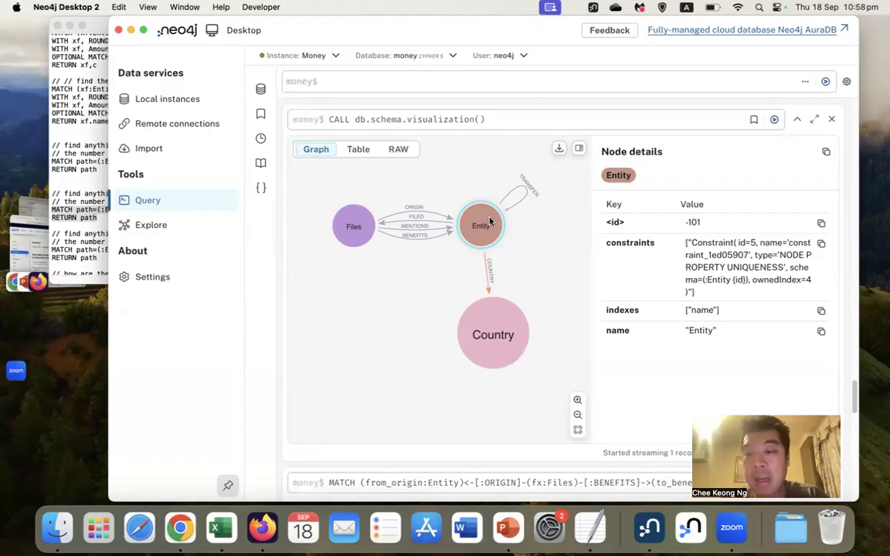
pyautogui.scroll(-10, 466, 318)
pyautogui.scroll(10, 466, 317)
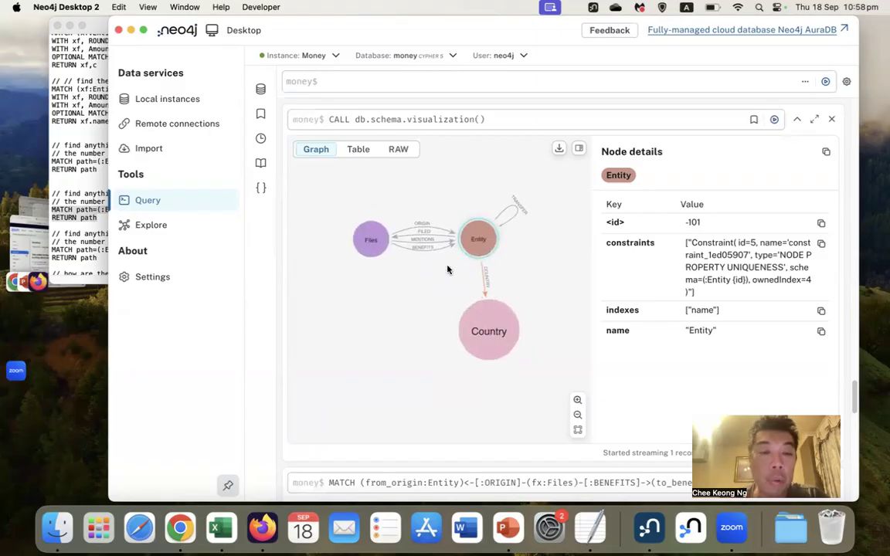
pyautogui.click(455, 221)
pyautogui.scroll(2, 456, 220)
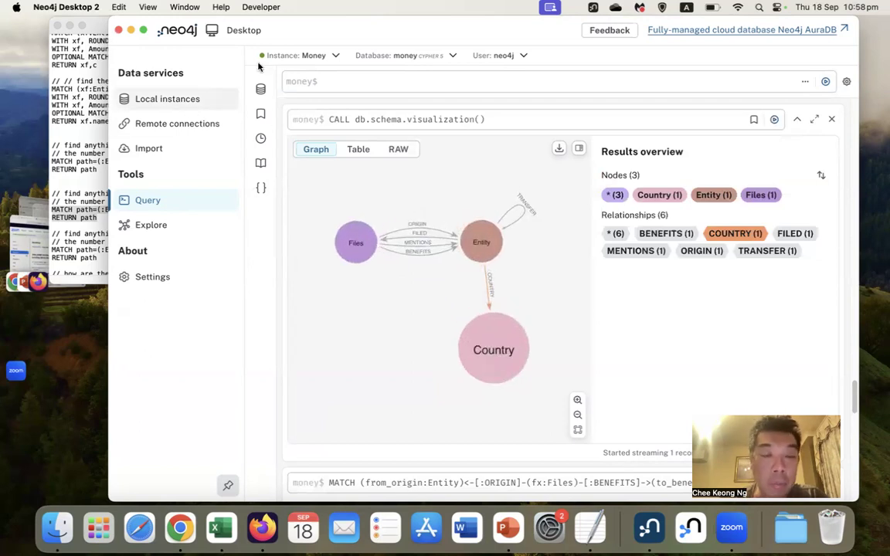
# In financial_crimes.txt, change the node label in the first transactions_map.csv load command to Files1.
pyautogui.click(66, 92)
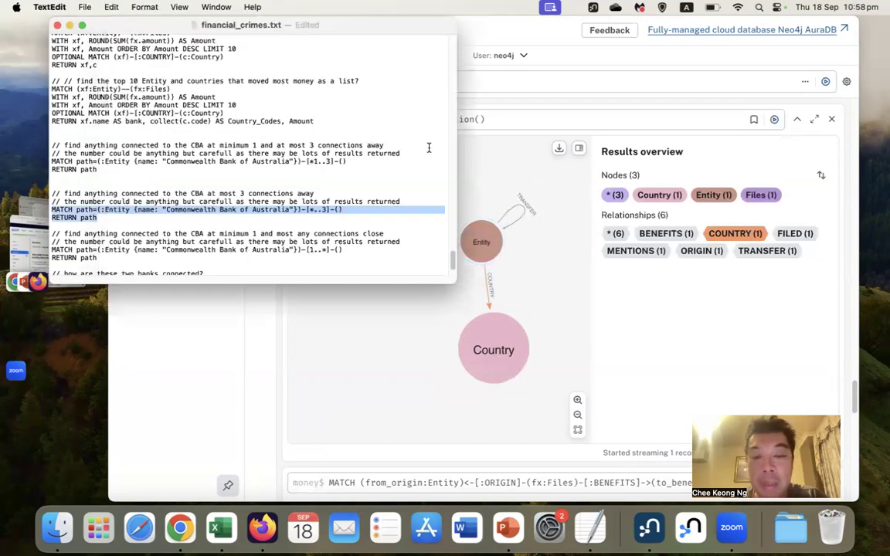
pyautogui.scroll(10, 407, 244)
pyautogui.scroll(15, 411, 40)
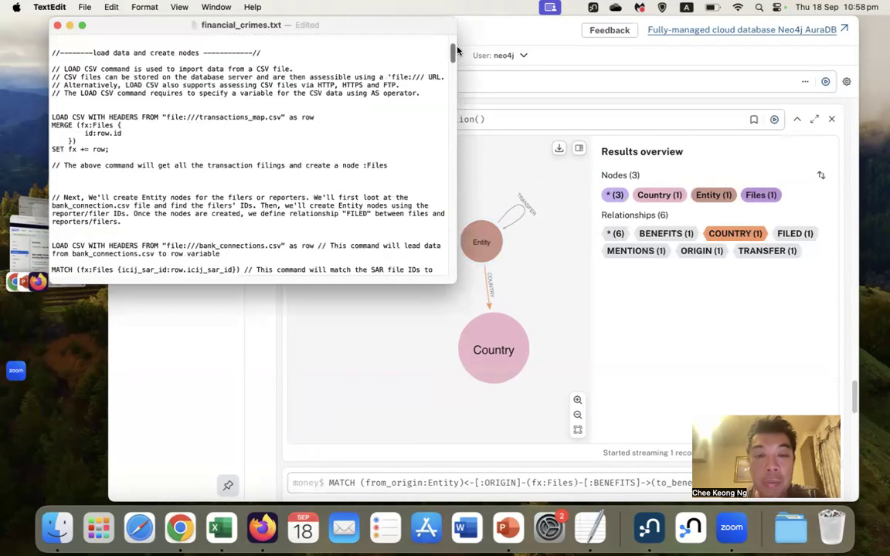
pyautogui.click(582, 78)
pyautogui.moveTo(526, 35); pyautogui.dragTo(494, 33)
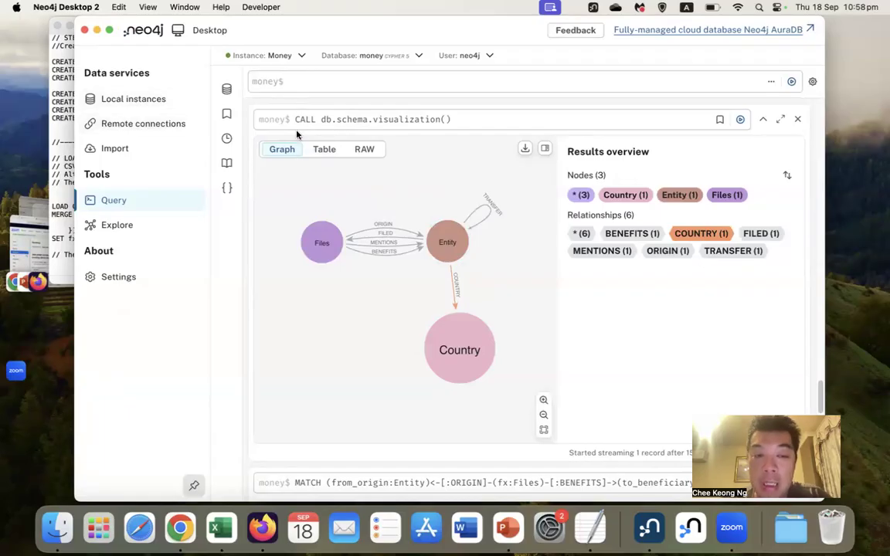
pyautogui.moveTo(298, 30); pyautogui.dragTo(339, 12)
pyautogui.click(105, 69)
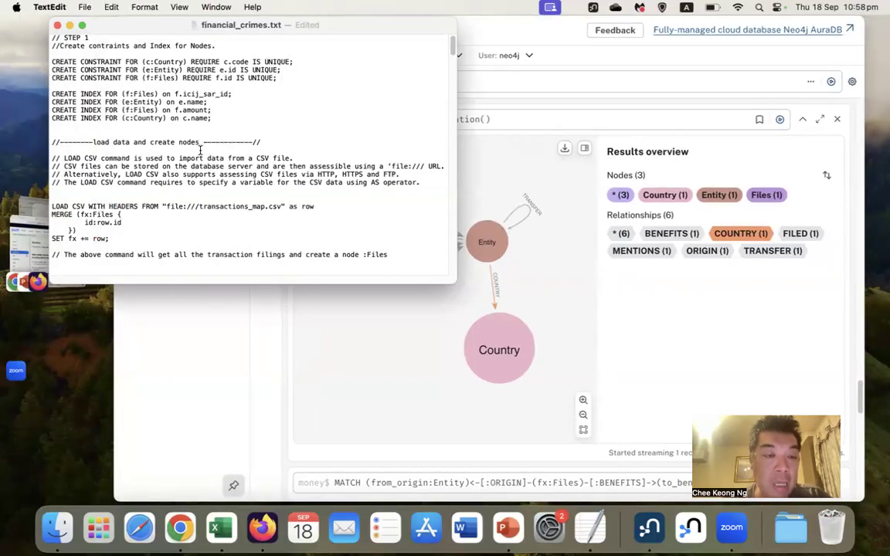
pyautogui.scroll(-3, 171, 154)
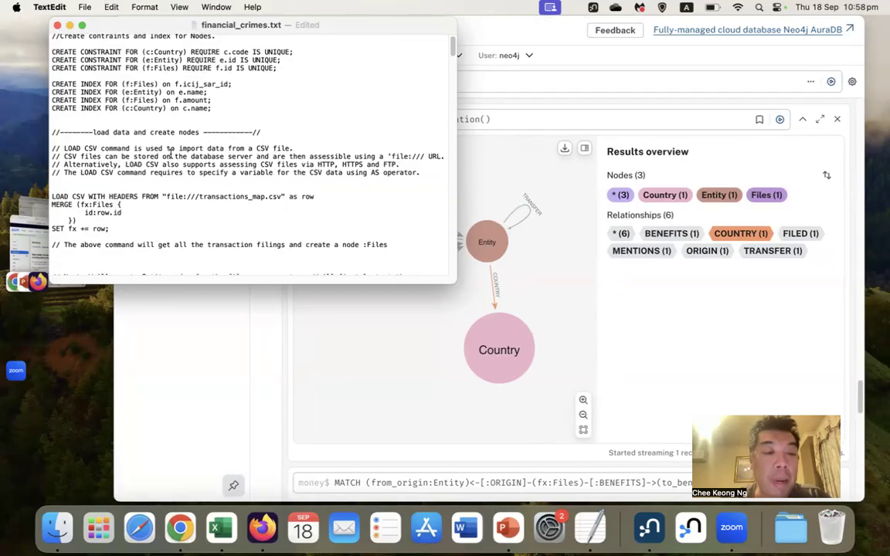
pyautogui.scroll(-4, 170, 154)
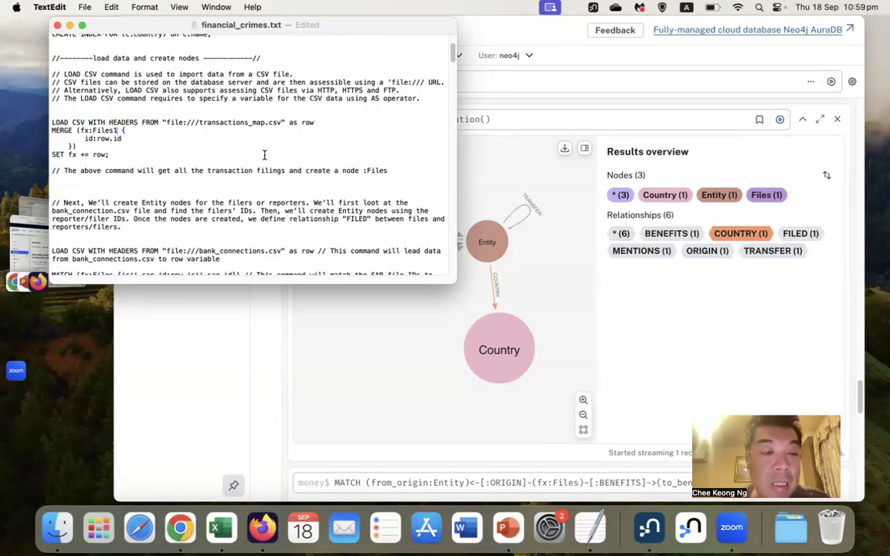
# Copy the edited transactions_map.csv load command with the Files1 label into the Neo4j query editor and run it.
pyautogui.moveTo(128, 160); pyautogui.dragTo(48, 121)
pyautogui.press('super+c')
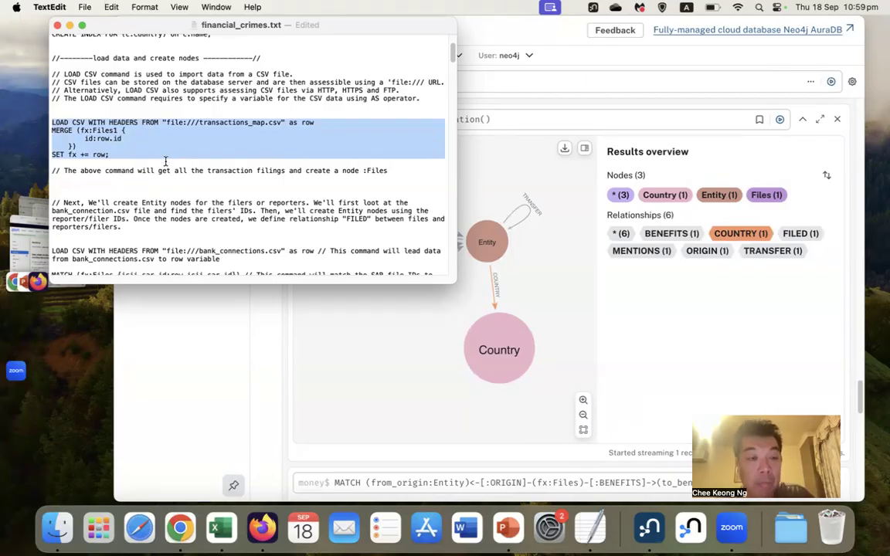
pyautogui.click(529, 81)
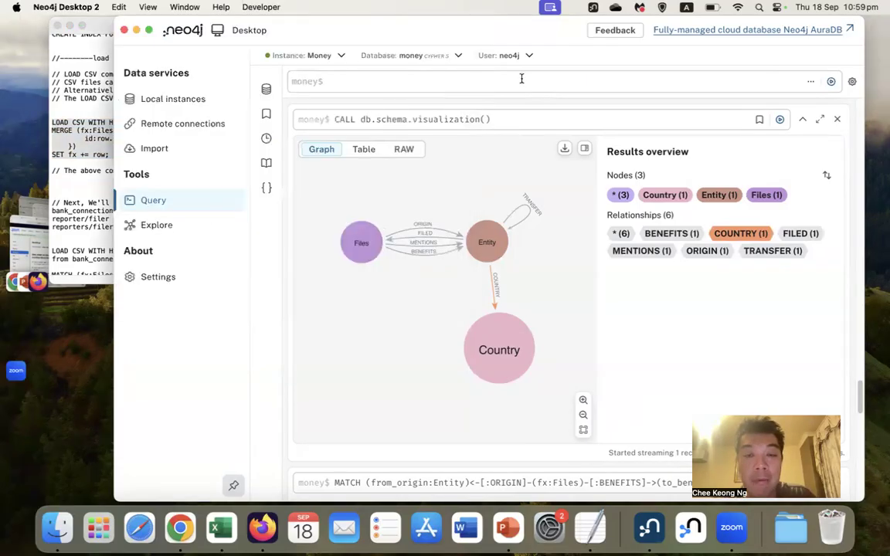
pyautogui.press('super+v')
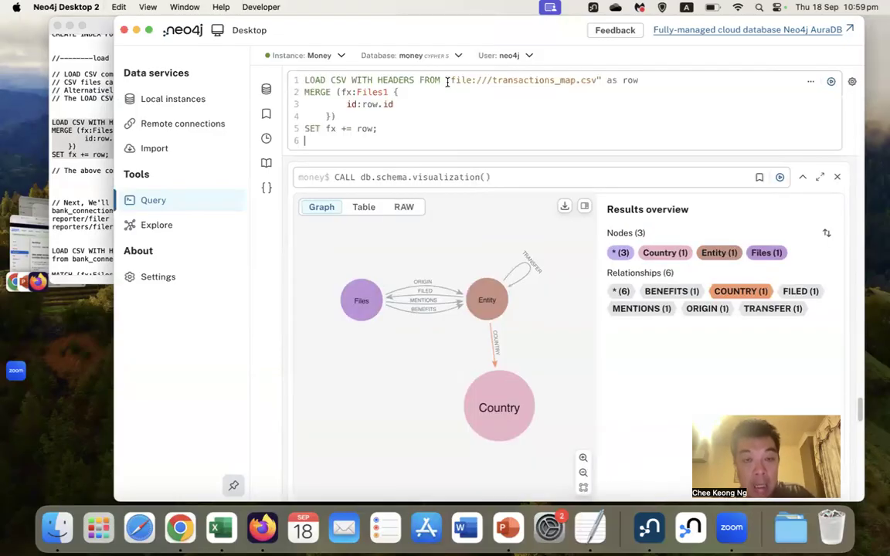
pyautogui.click(832, 83)
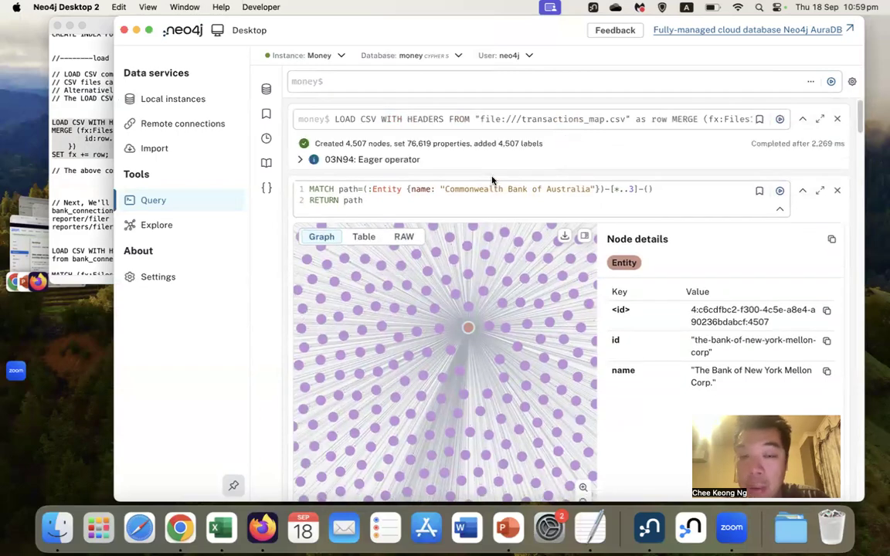
# In financial_crimes.txt, change the MATCH label to Files1 in the bank_connections.csv command that creates the FILED relationship.
pyautogui.click(89, 127)
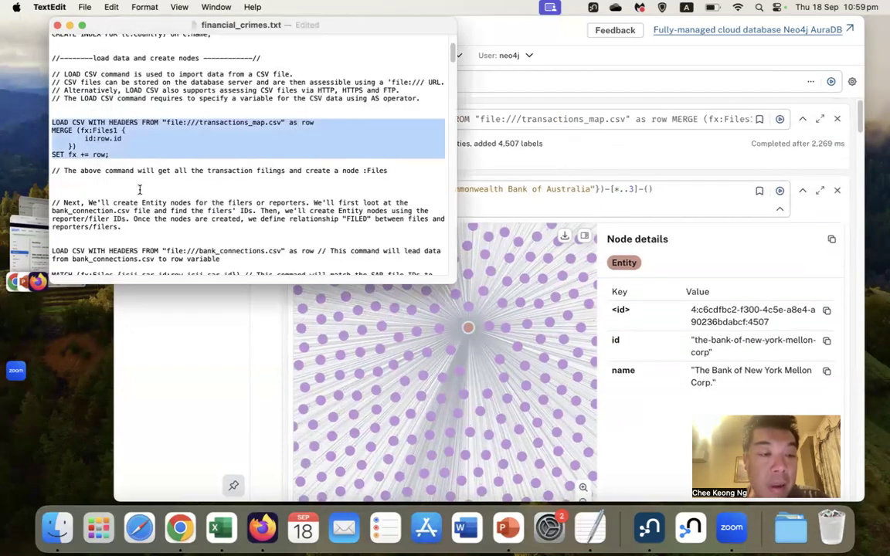
pyautogui.scroll(-10, 142, 190)
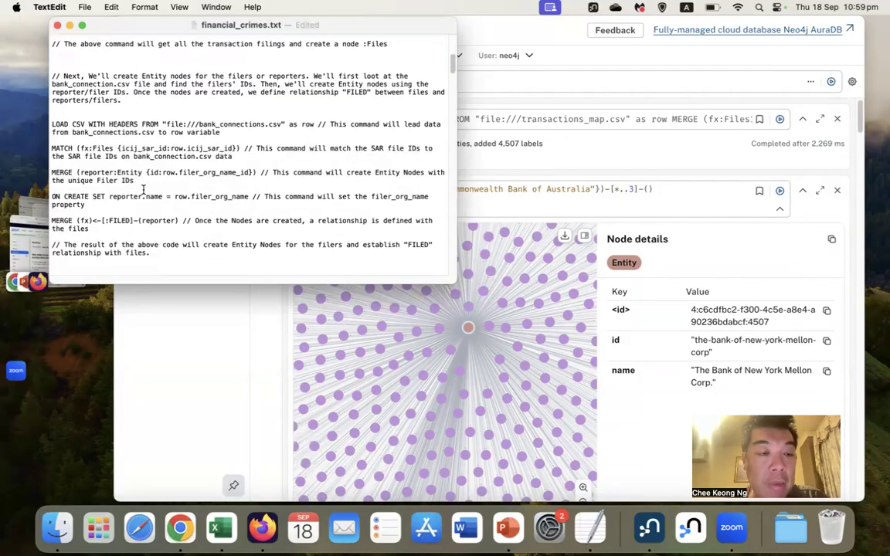
pyautogui.scroll(-1, 144, 189)
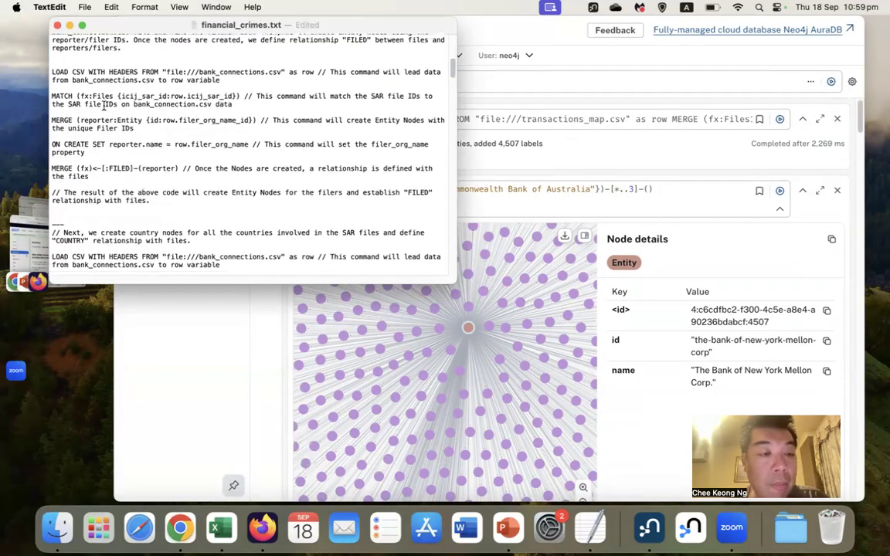
pyautogui.scroll(6, 155, 150)
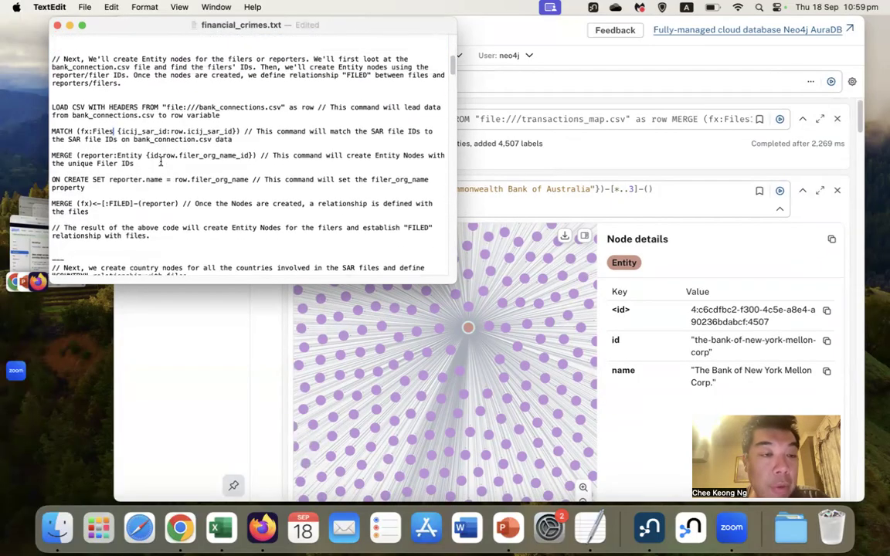
pyautogui.scroll(1, 146, 55)
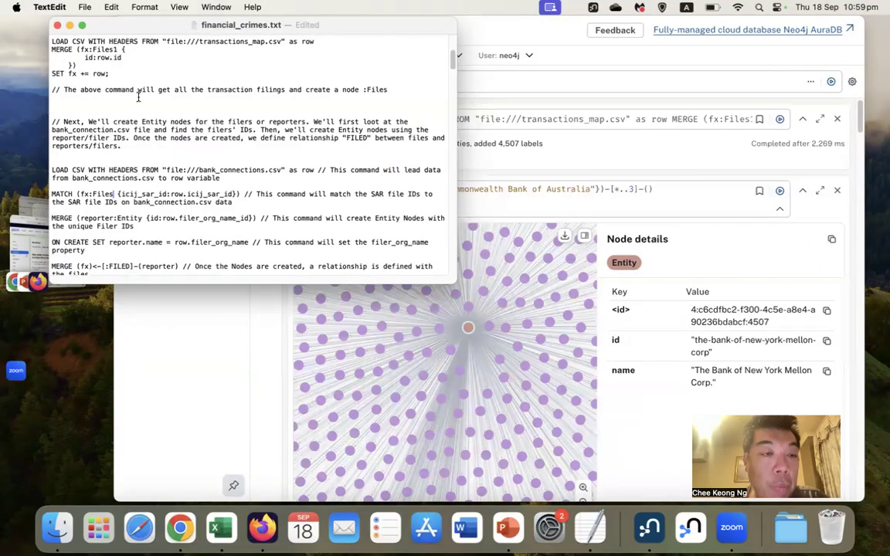
pyautogui.scroll(-6, 140, 103)
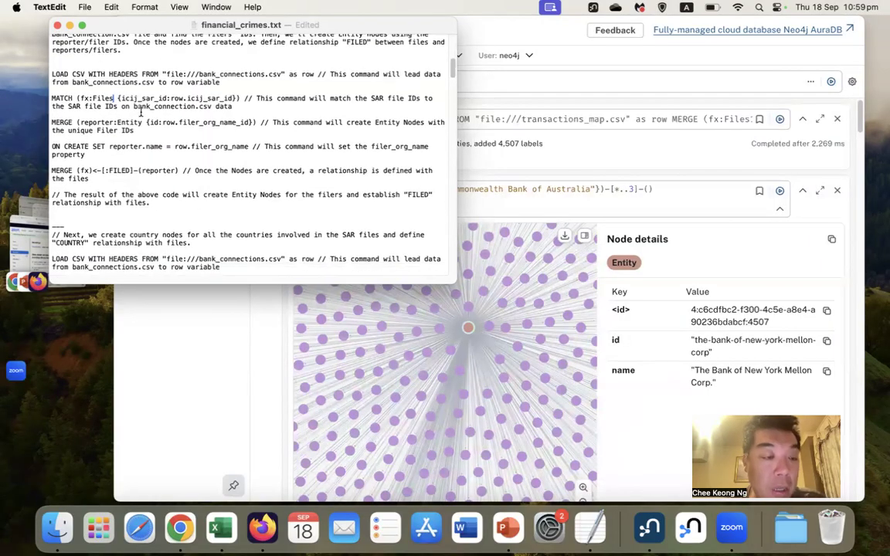
pyautogui.write('1')
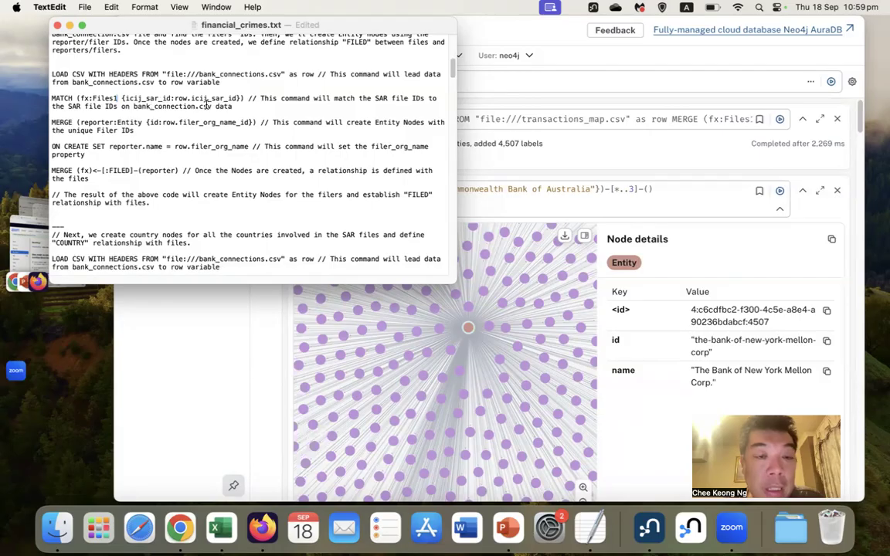
# Replace the Entity label with Reporter in the MERGE line that creates the filer nodes.
pyautogui.doubleClick(100, 121)
pyautogui.press('super+c')
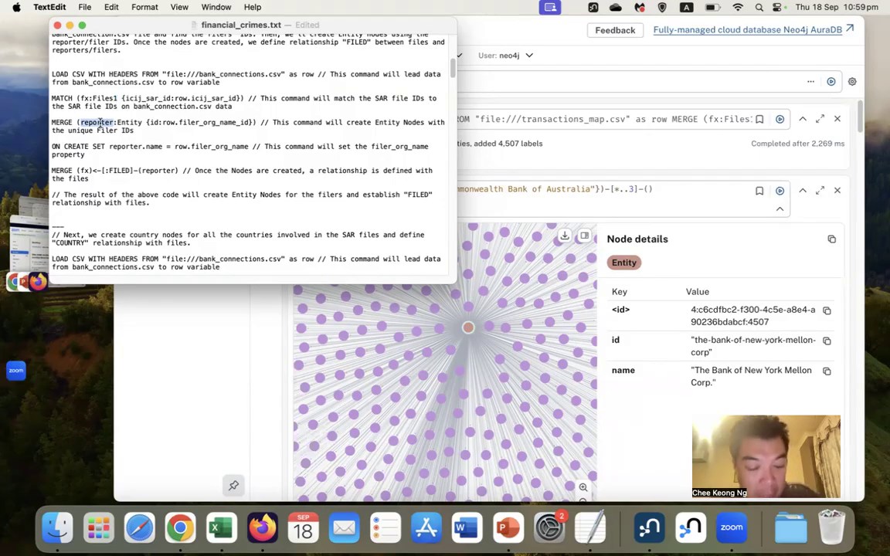
pyautogui.doubleClick(130, 122)
pyautogui.press('super+v')
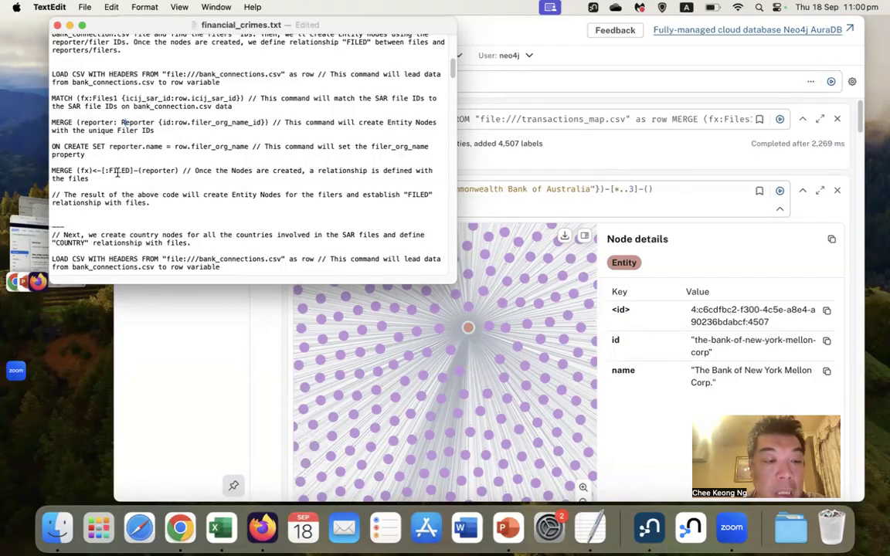
# Copy the edited bank_connections.csv command, from LOAD CSV through the FILED merge, into the Neo4j query editor and run it.
pyautogui.scroll(-3, 91, 208)
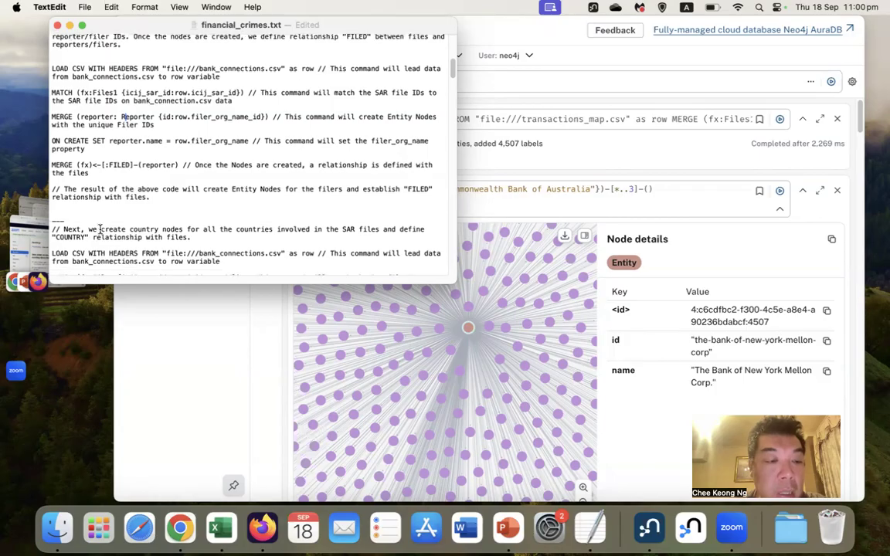
pyautogui.scroll(1, 100, 228)
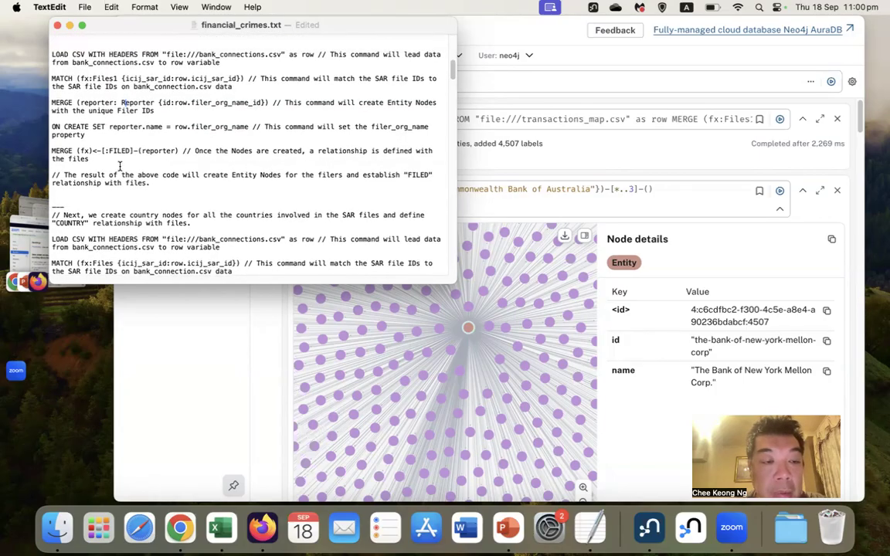
pyautogui.scroll(1, 116, 167)
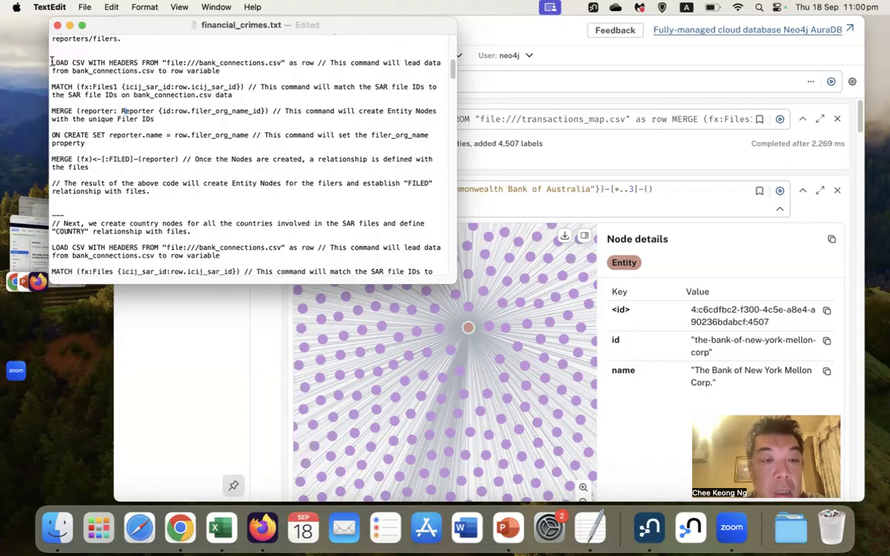
pyautogui.moveTo(52, 62); pyautogui.dragTo(132, 167)
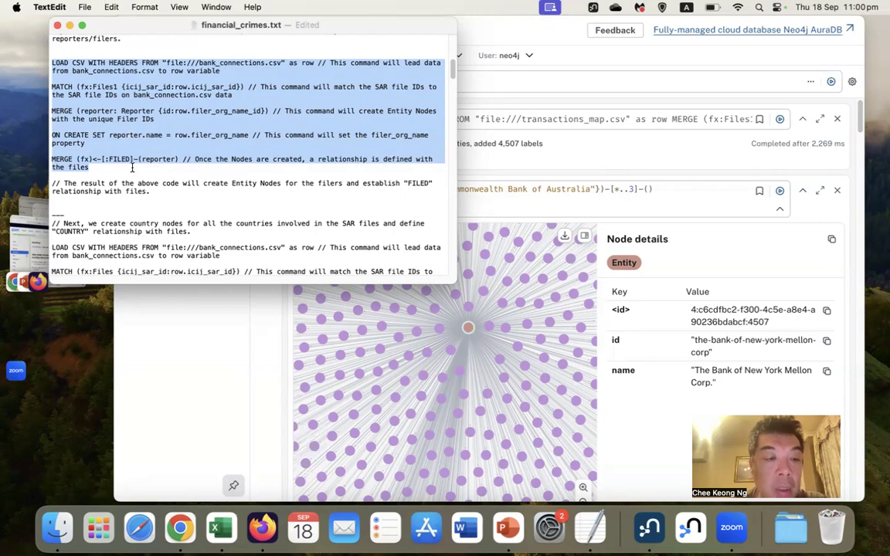
pyautogui.press('super+c')
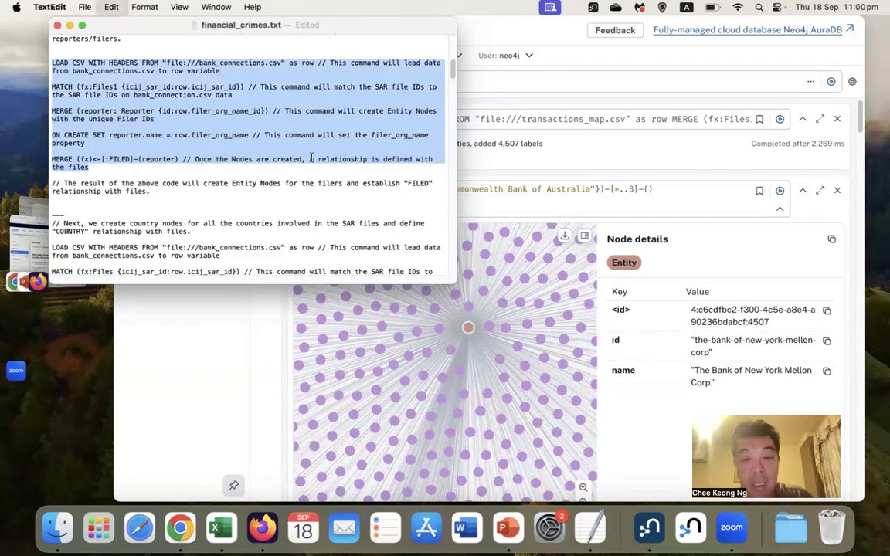
pyautogui.click(485, 80)
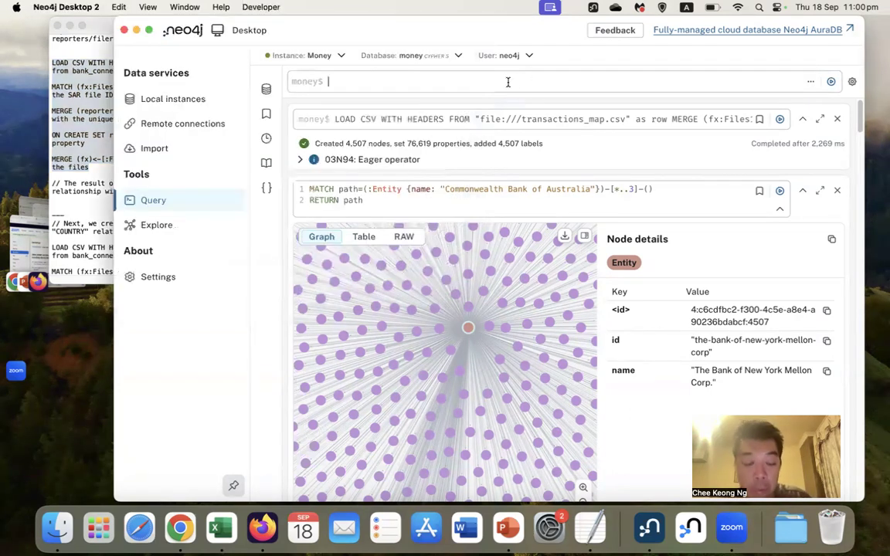
pyautogui.press('super+v')
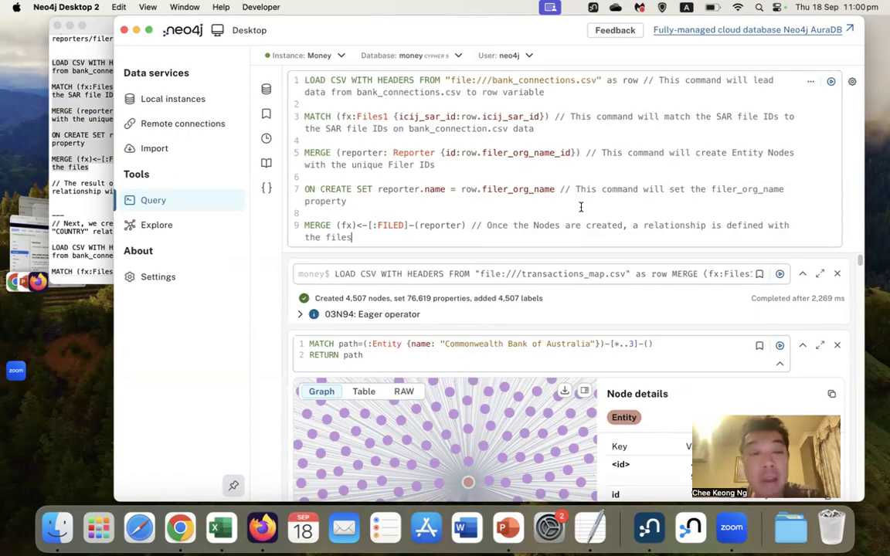
pyautogui.click(831, 82)
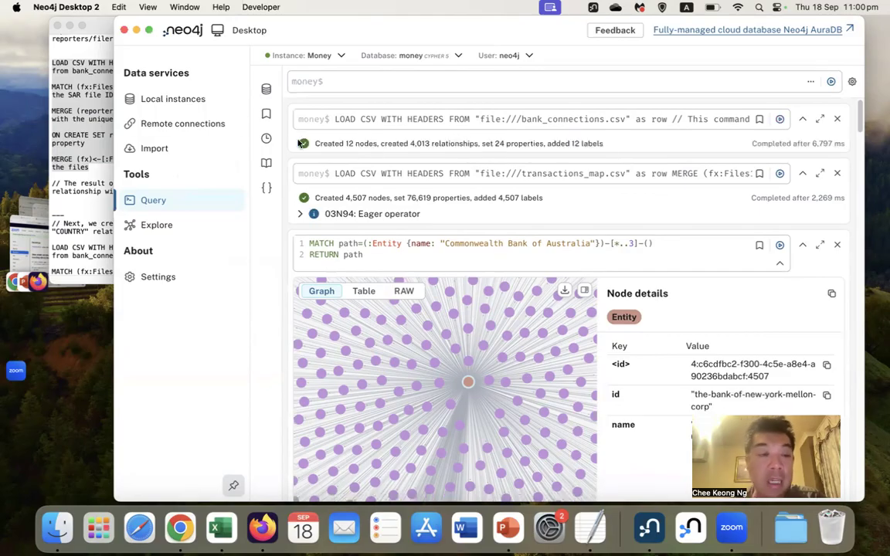
# In financial_crimes.txt, change the labels in the country-node bank_connections.csv command to Files1 in the MATCH line and Country1 in the MERGE line.
pyautogui.click(79, 130)
pyautogui.scroll(-4, 124, 174)
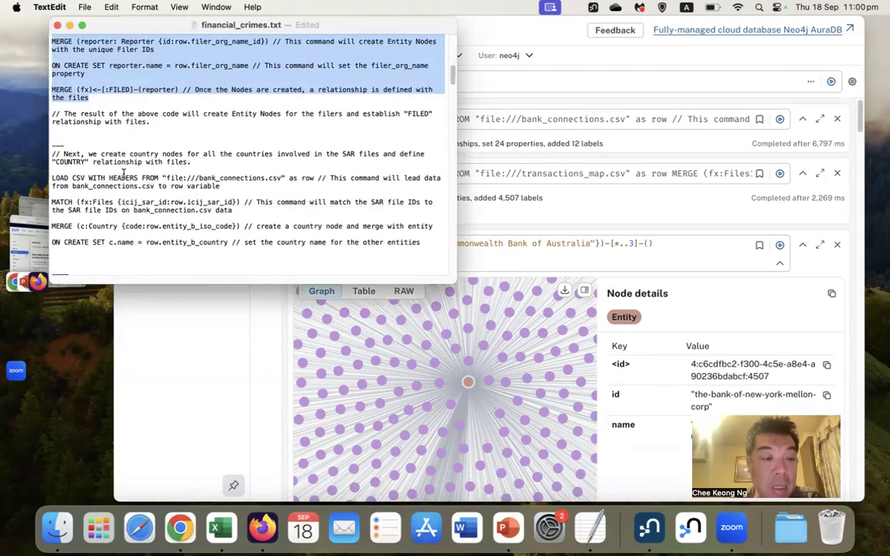
pyautogui.scroll(-2, 124, 173)
pyautogui.scroll(-1, 124, 174)
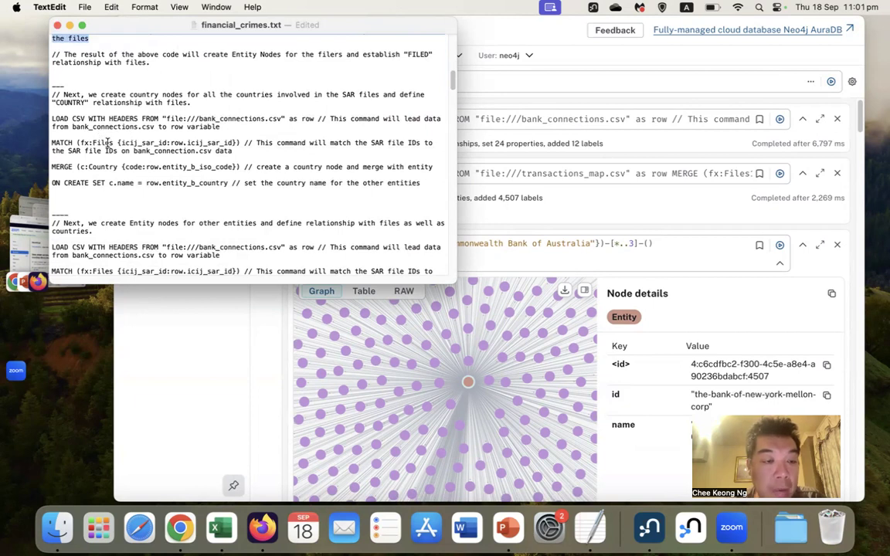
pyautogui.click(113, 142)
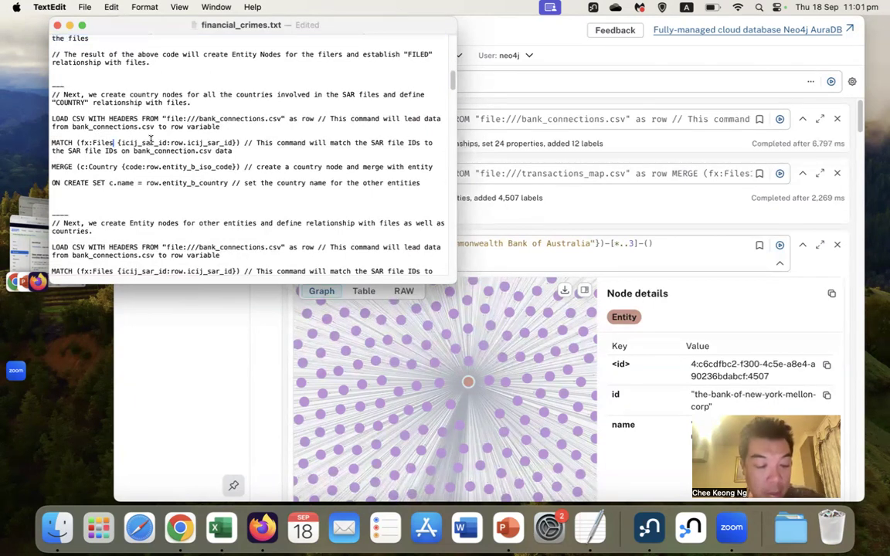
pyautogui.write('1')
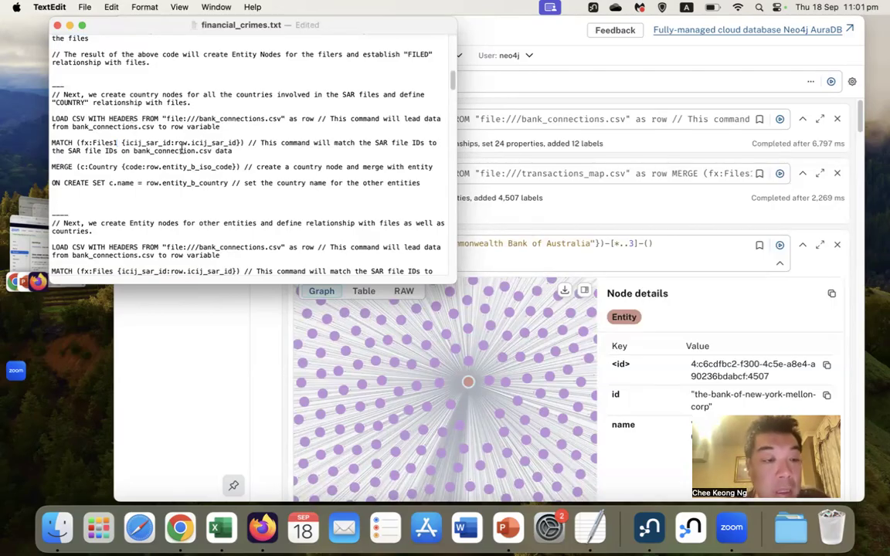
pyautogui.click(118, 166)
pyautogui.write('1')
# Copy the edited country-node command, from LOAD CSV through c.name = row.entity_b_country, into the Neo4j query editor and run it.
pyautogui.scroll(5, 138, 171)
pyautogui.scroll(3, 139, 172)
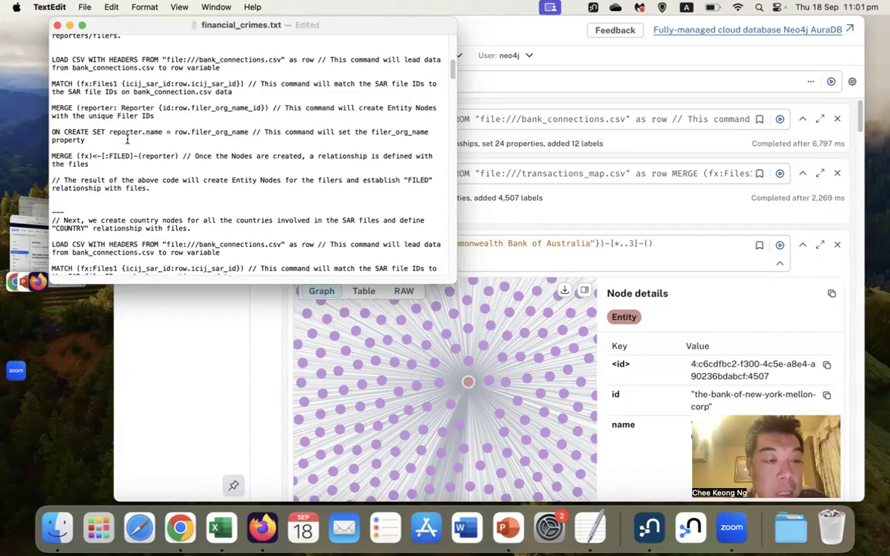
pyautogui.scroll(-8, 150, 172)
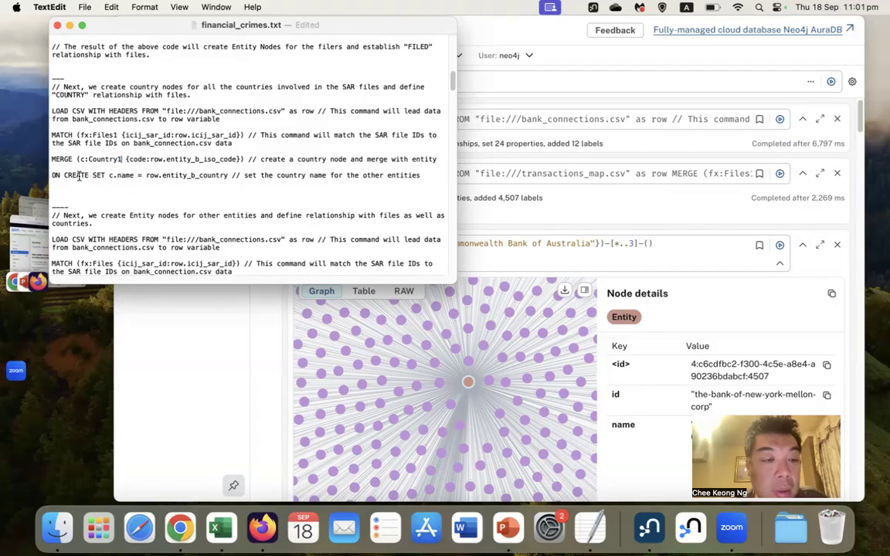
pyautogui.moveTo(230, 174); pyautogui.dragTo(47, 109)
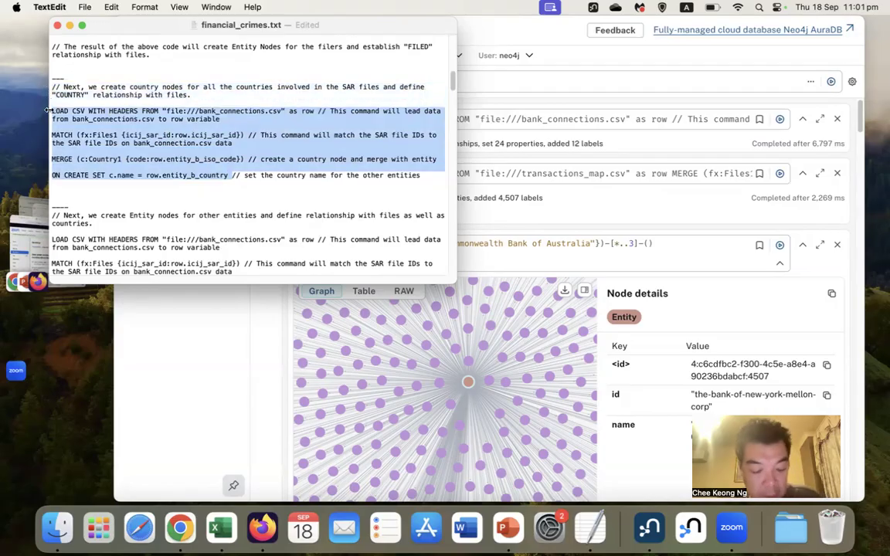
pyautogui.click(487, 83)
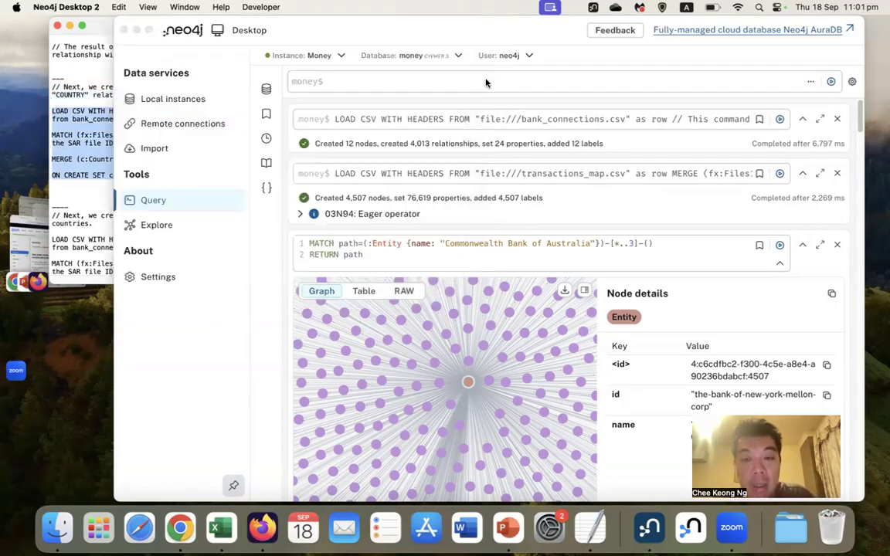
pyautogui.press('super+v')
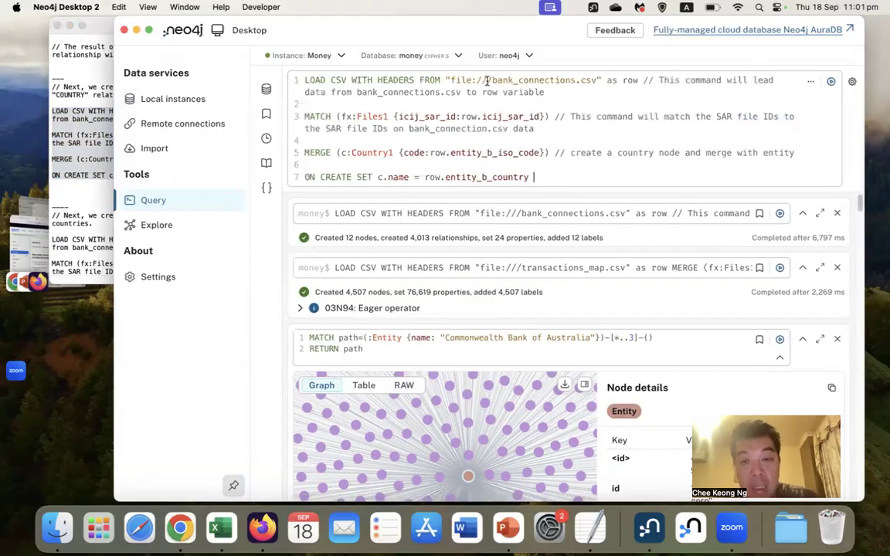
pyautogui.click(831, 82)
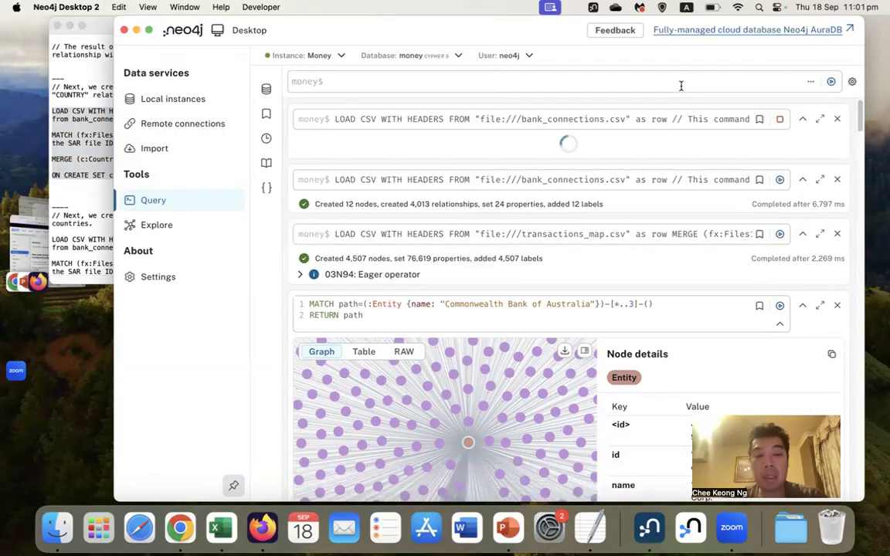
# In financial_crimes.txt, change the MATCH label to Files1 in the bank_connections.csv command that creates the other entities.
pyautogui.click(91, 160)
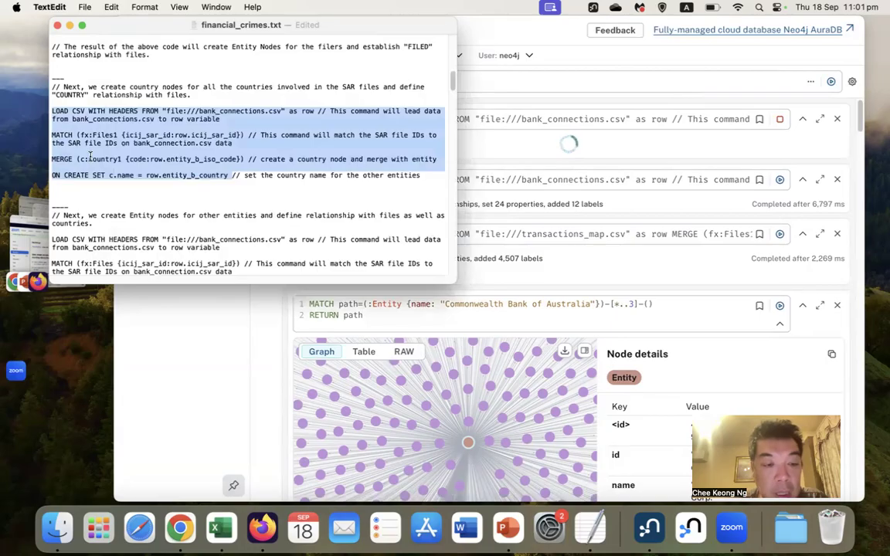
pyautogui.scroll(-5, 163, 166)
pyautogui.scroll(-3, 163, 166)
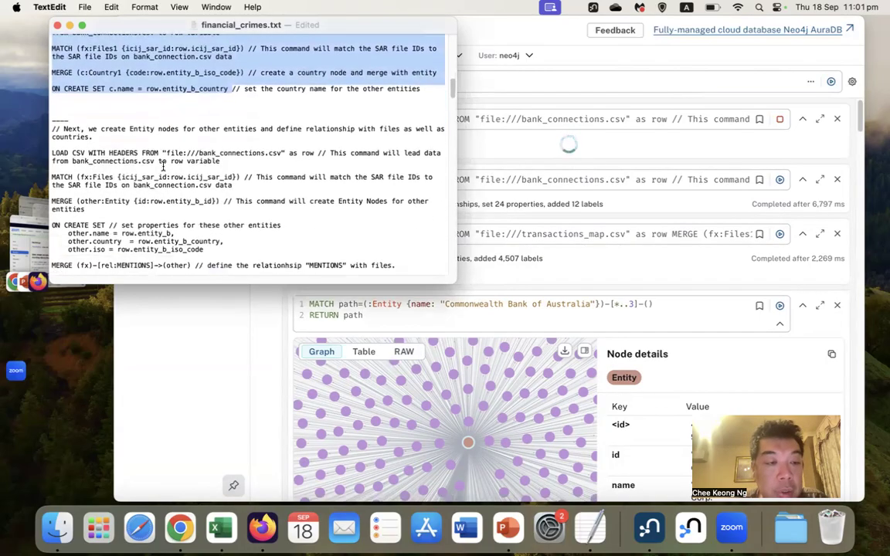
pyautogui.scroll(-1, 122, 119)
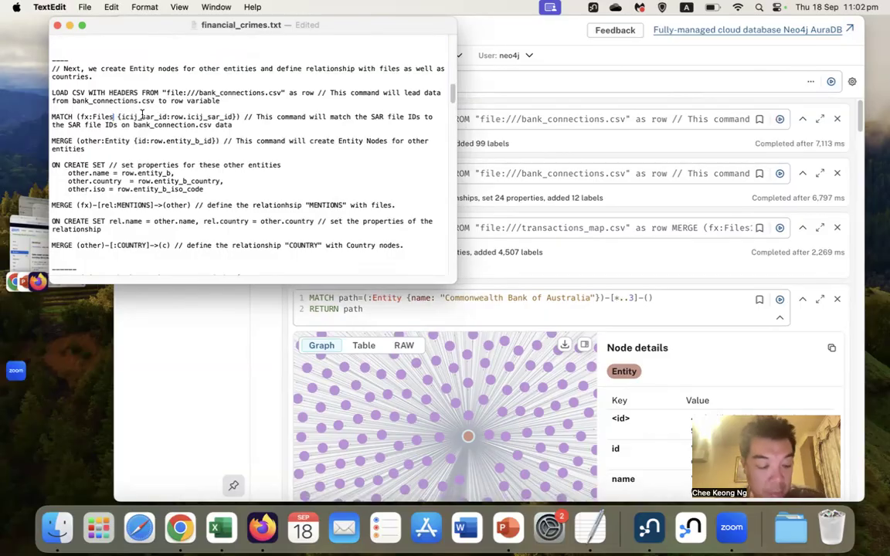
pyautogui.write('1')
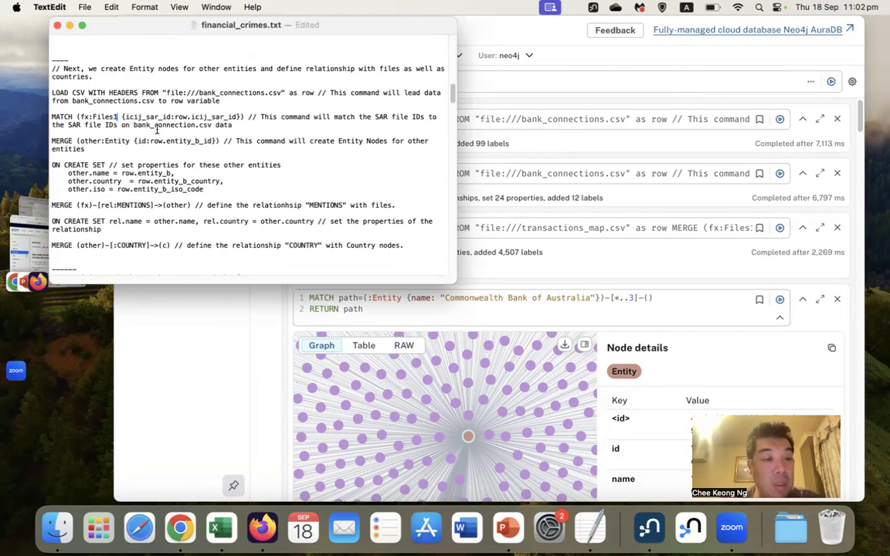
# Replace the Entity label with Other in the MERGE line that creates the other entity nodes.
pyautogui.doubleClick(88, 140)
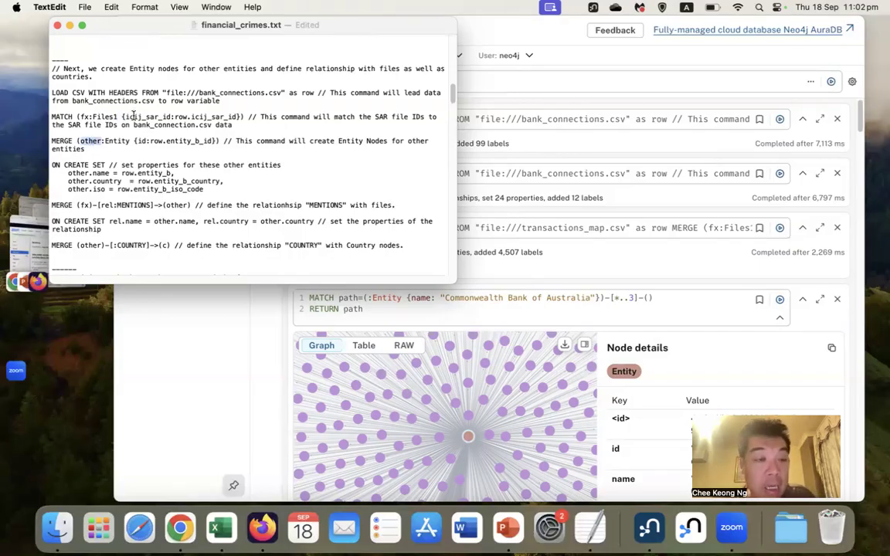
pyautogui.doubleClick(116, 141)
pyautogui.press('super+v')
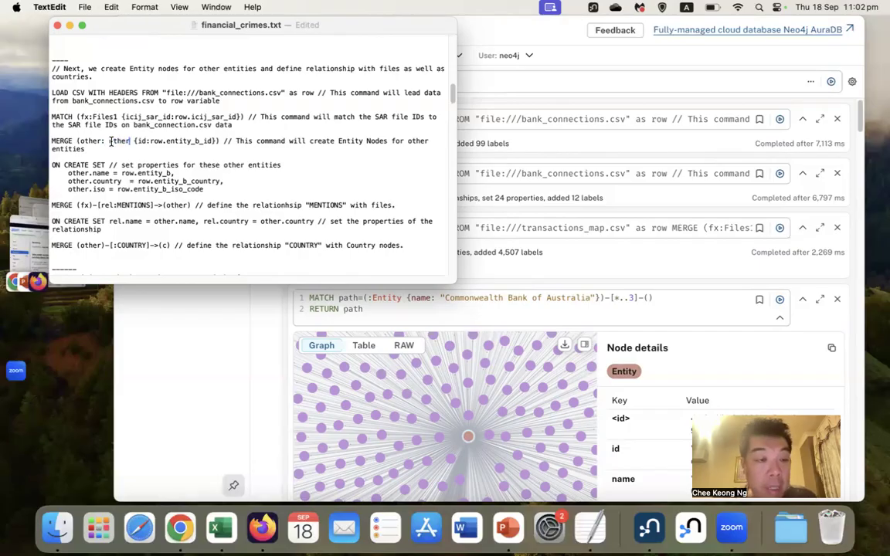
pyautogui.press('BackSpace')
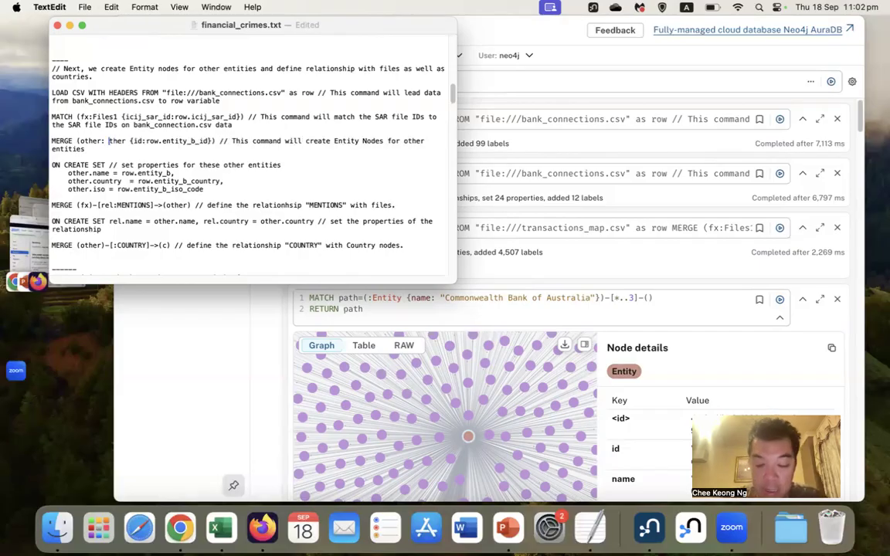
pyautogui.write('O')
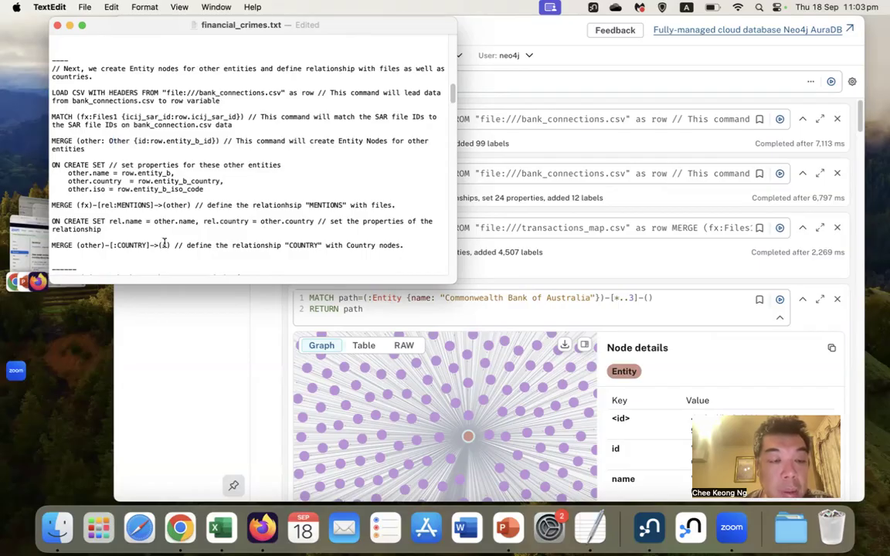
# Copy the edited other-entities command, from LOAD CSV through the COUNTRY merge, into the Neo4j query editor and run it.
pyautogui.scroll(3, 163, 159)
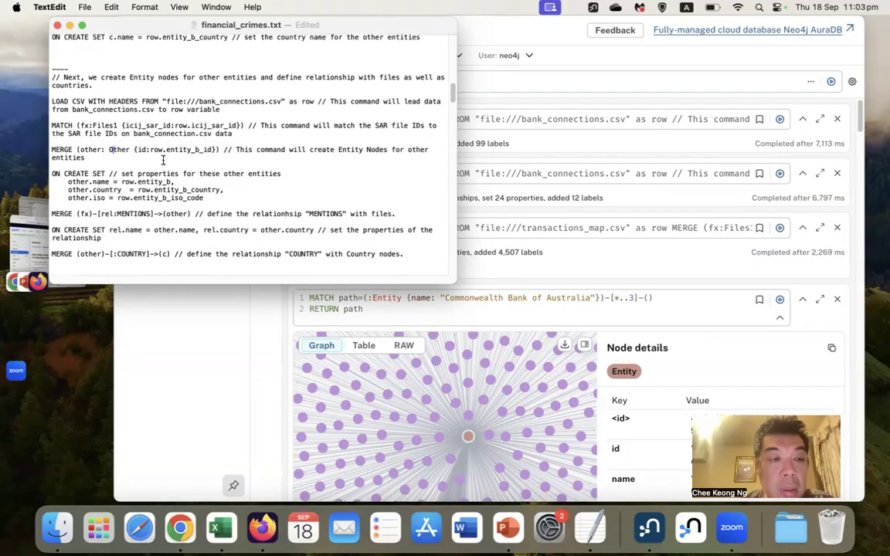
pyautogui.scroll(1, 163, 160)
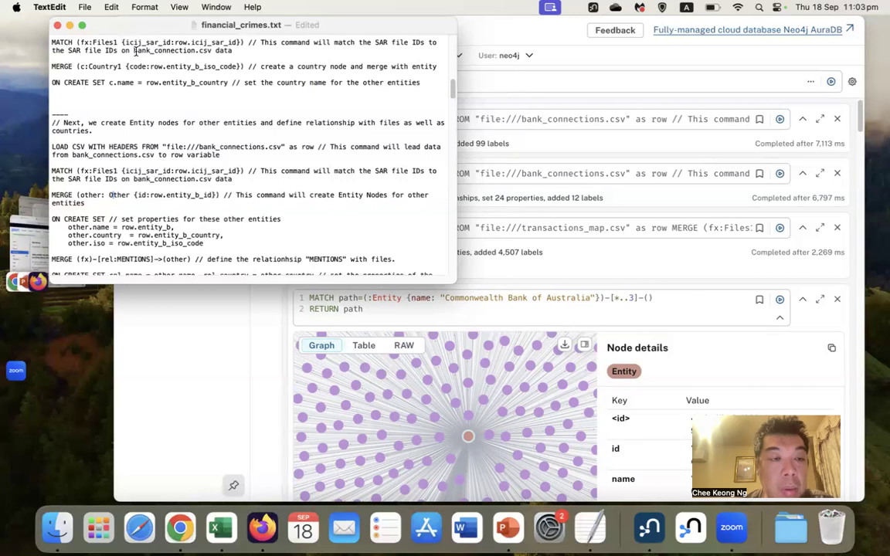
pyautogui.scroll(-3, 184, 108)
pyautogui.scroll(-2, 184, 107)
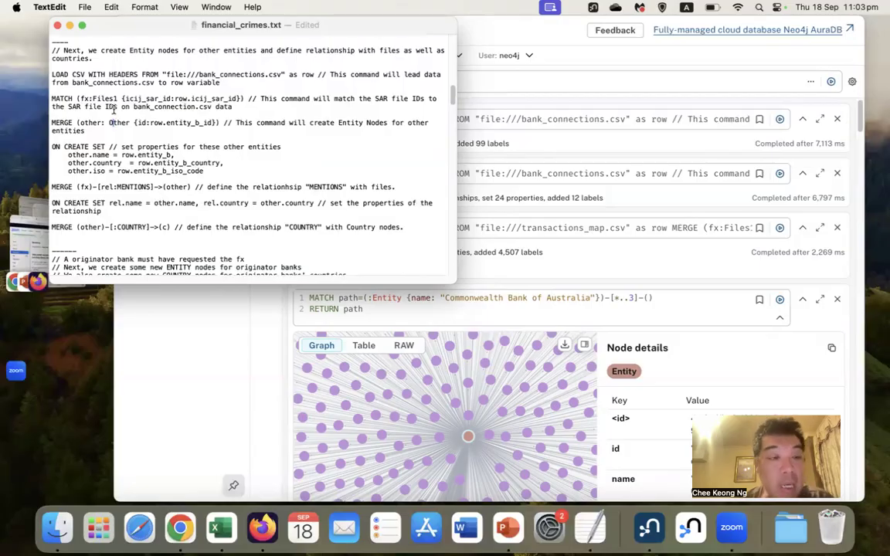
pyautogui.moveTo(52, 74); pyautogui.dragTo(93, 123)
pyautogui.moveTo(91, 129); pyautogui.dragTo(426, 228)
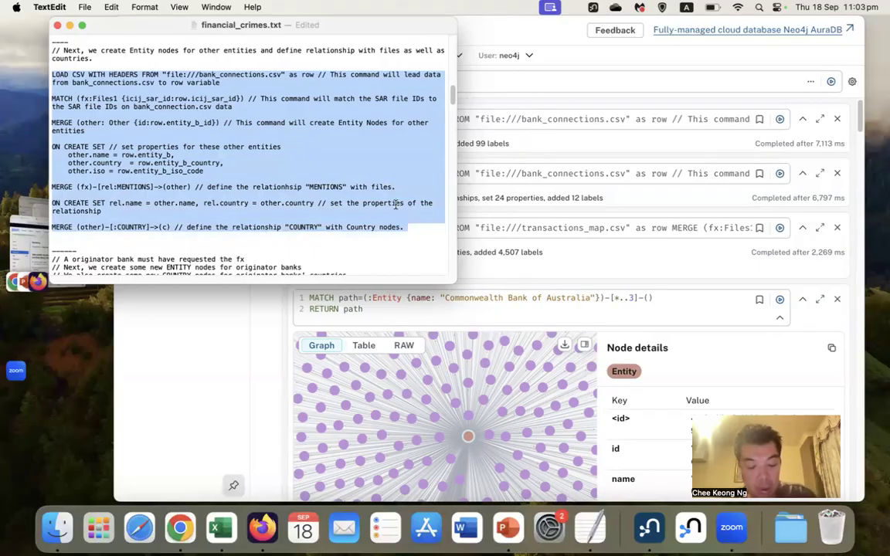
pyautogui.click(531, 80)
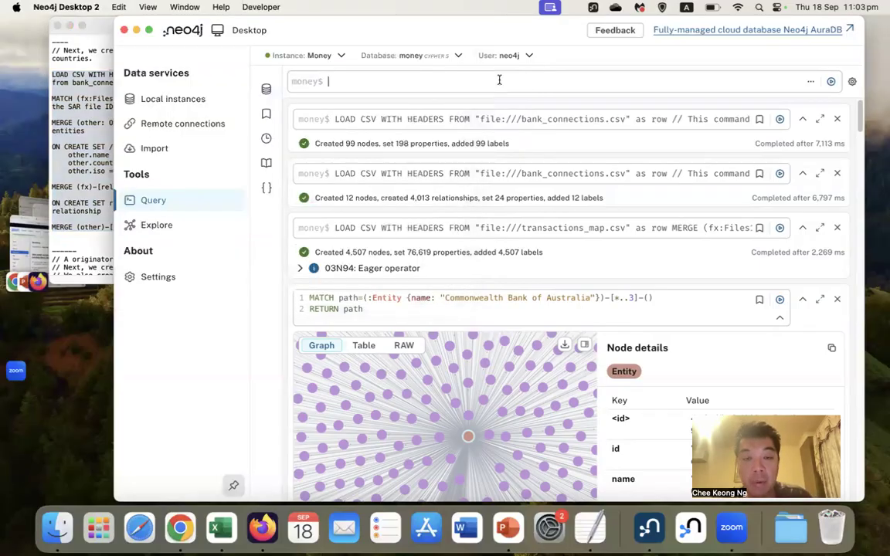
pyautogui.write('LOAD CSV WITH HEADERS FROM "file:///bank_connections.csv" as row // This command will load data from bank_connections.csv to row variable  MATCH (fx:Files1 {icij_sar_id:row.icij_sar_id}) // This command will match the SAR file IDs to the SAR file IDs on bank_connection.csv data  MERGE (other: Other {id:row.entity_b_id}) // This command will create Entity Nodes for other entities  ON CREATE SET // set properties for these other entities     other.name = row.entity_b,     other.country  = row.entity_b_country,     other.iso = row.entity_b_iso_code  MERGE (fx)-[rel:MENTIONS]->(other) // define the relationhsip "MENTIONS" with files.  ON CREATE SET rel.name = other.name, rel.country = other.country // set the properties of the relationship  MERGE (other)-[:COUNTRY]->(c) // define the relationship "COUNTRY" with Country nodes.')
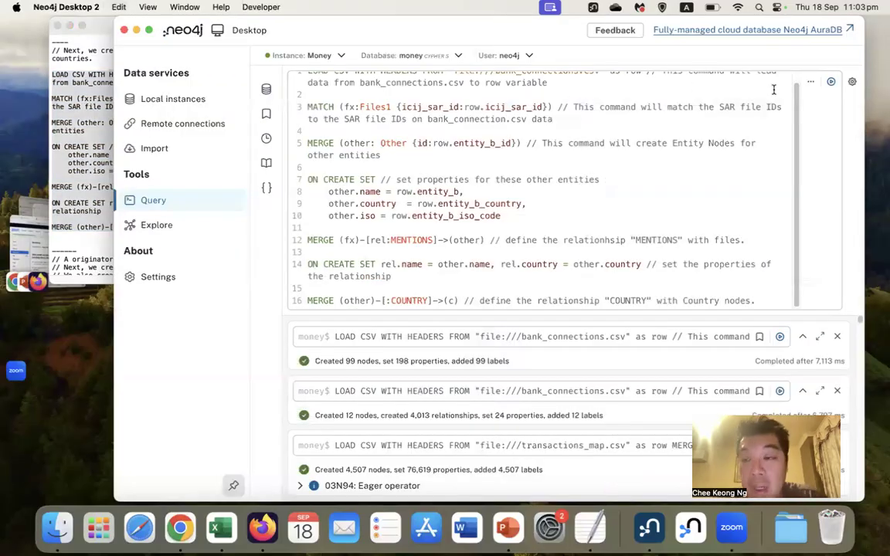
pyautogui.click(831, 83)
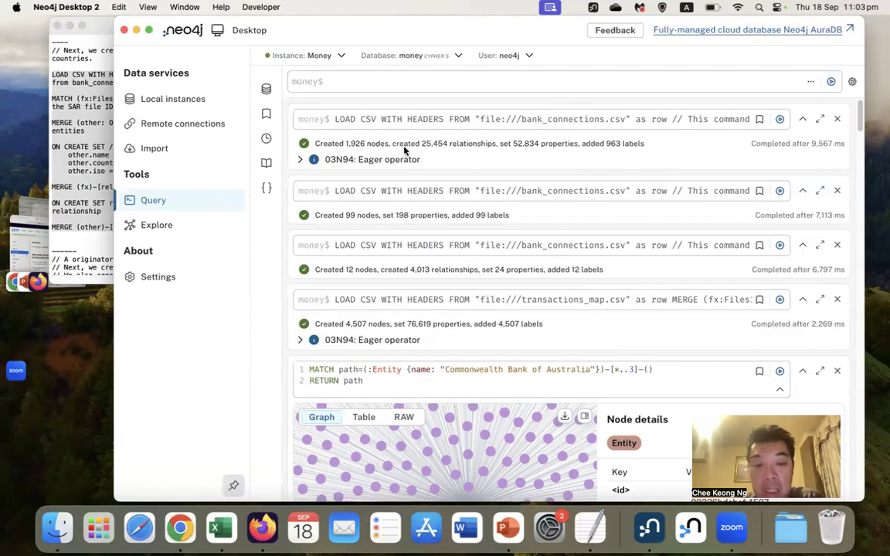
# In financial_crimes.txt, change the MATCH label to Files1 in the transactions_map.csv command for originator banks.
pyautogui.click(82, 184)
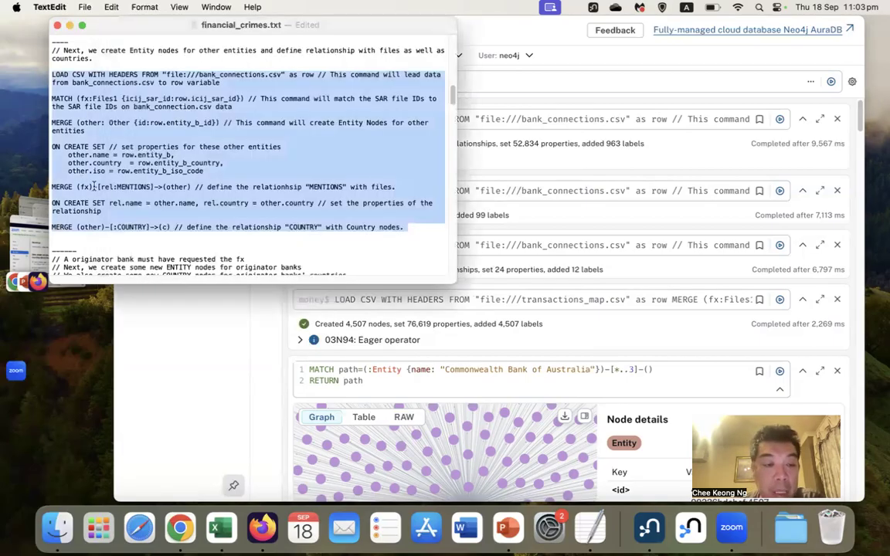
pyautogui.scroll(-2, 109, 190)
pyautogui.scroll(-5, 109, 190)
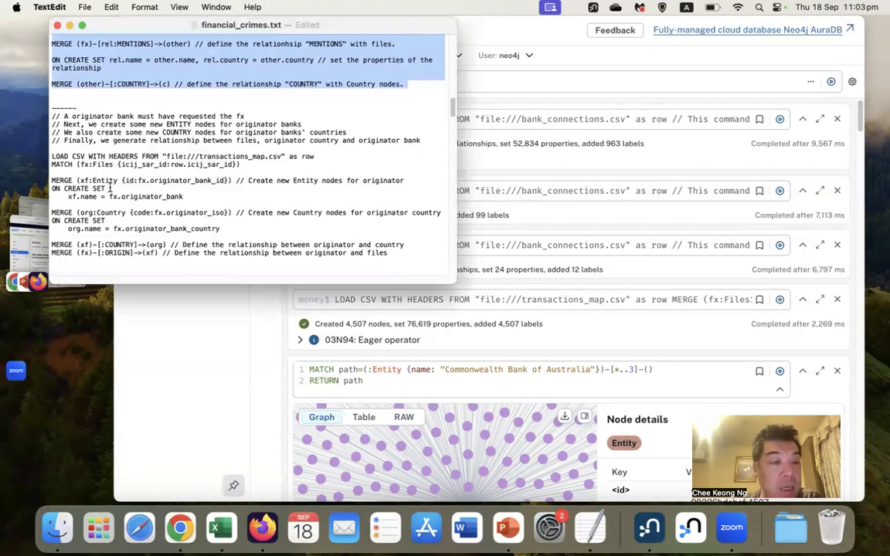
pyautogui.scroll(-1, 110, 186)
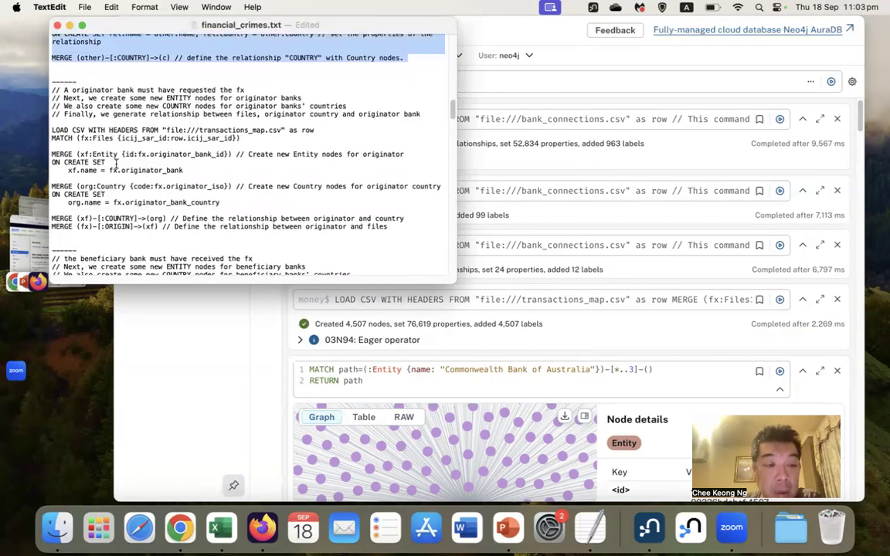
pyautogui.click(113, 138)
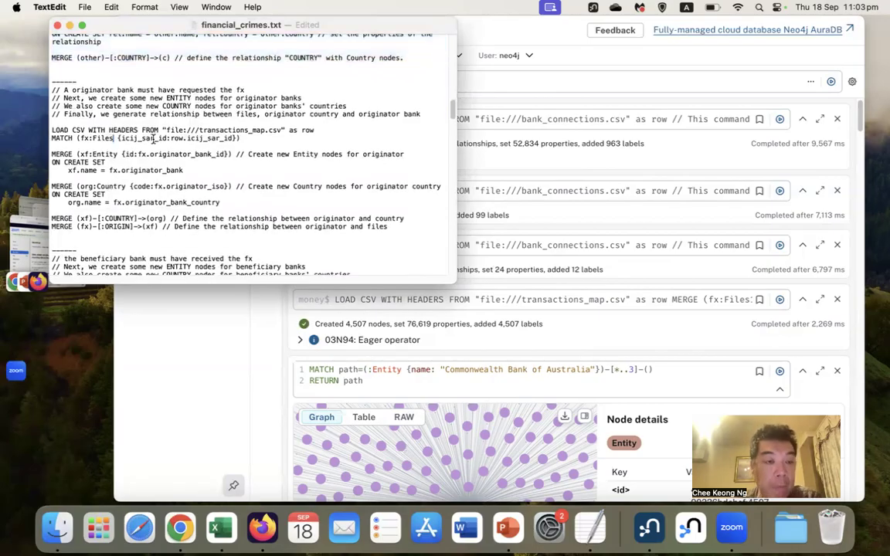
pyautogui.write('1')
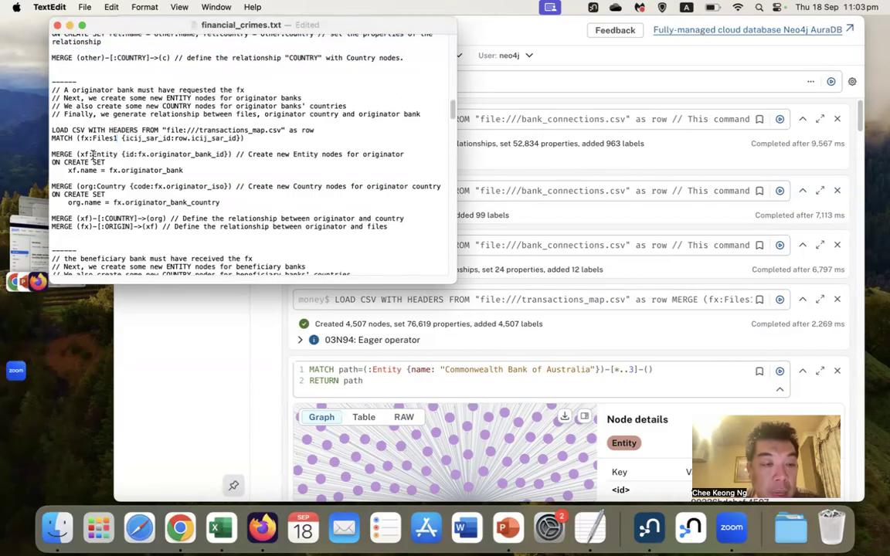
# In the originator MERGE lines, replace the Entity label with XF and change the Country label to Country1.
pyautogui.moveTo(93, 154); pyautogui.dragTo(117, 154)
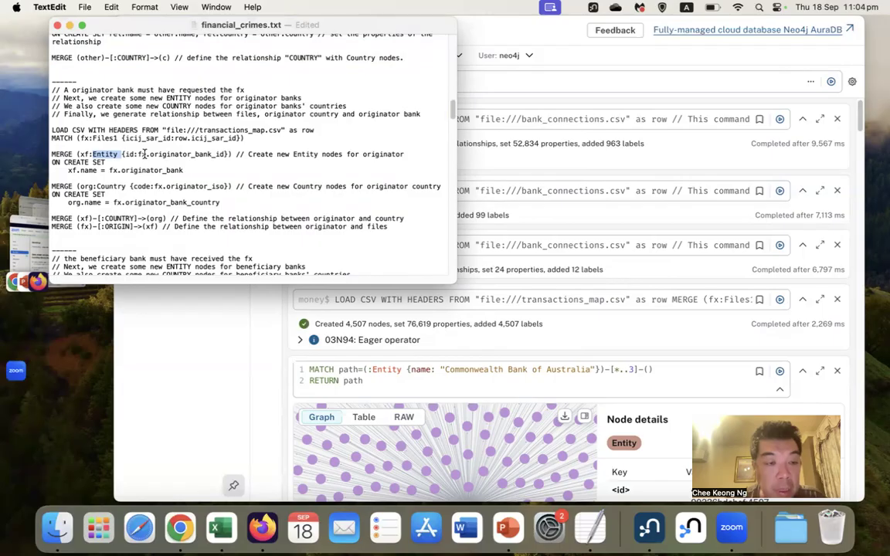
pyautogui.write('XF')
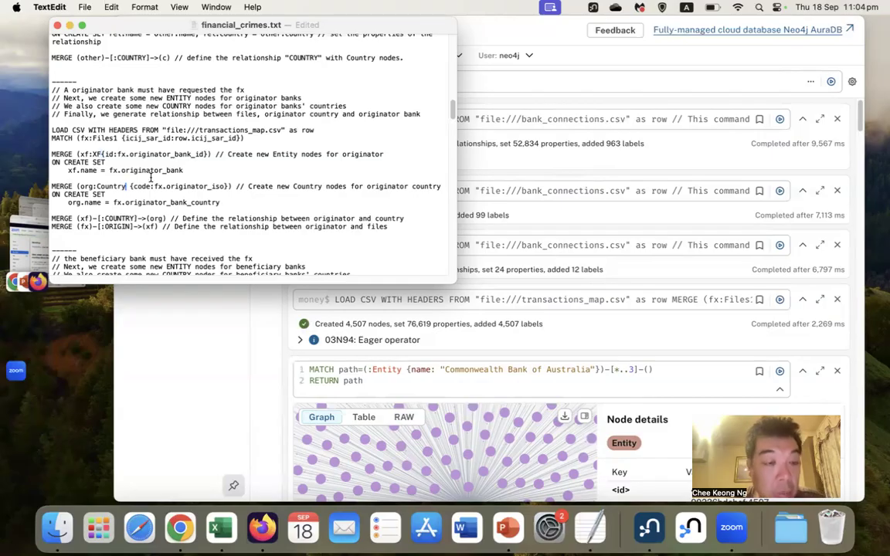
pyautogui.click(128, 186)
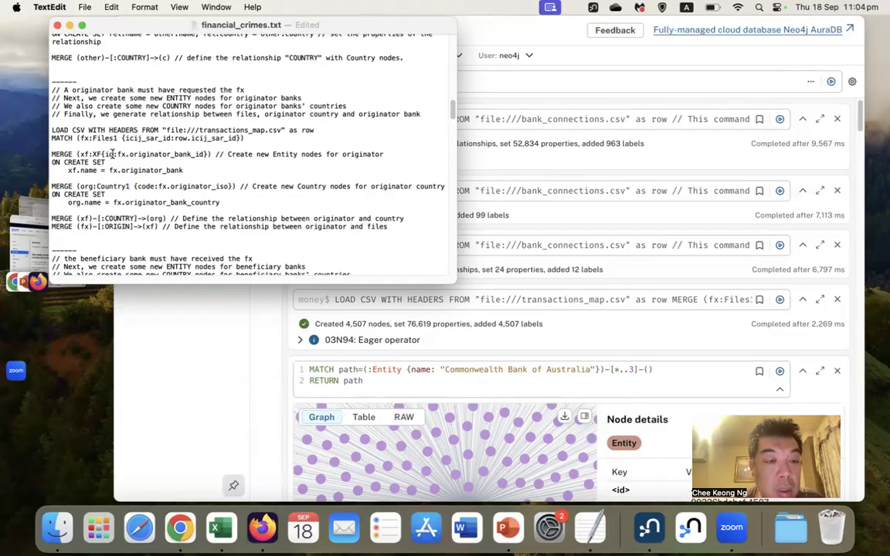
pyautogui.click(115, 155)
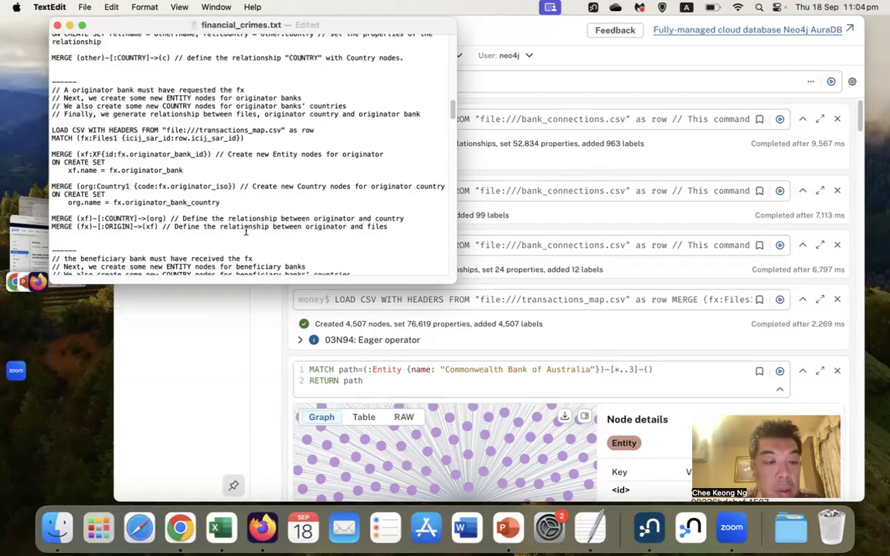
pyautogui.scroll(-2, 178, 194)
pyautogui.scroll(-2, 185, 198)
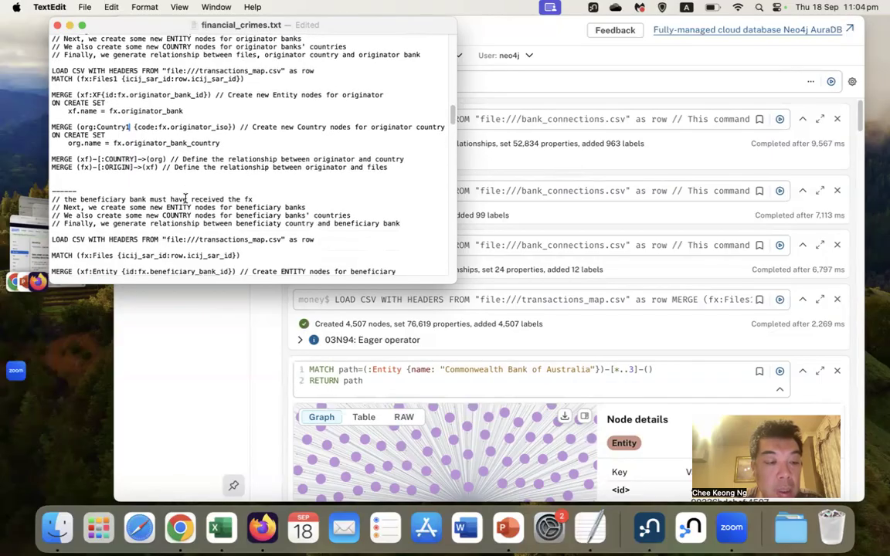
# Copy the edited originator-bank command, from LOAD CSV through the ORIGIN merge, into the Neo4j query editor and run it.
pyautogui.scroll(1, 185, 199)
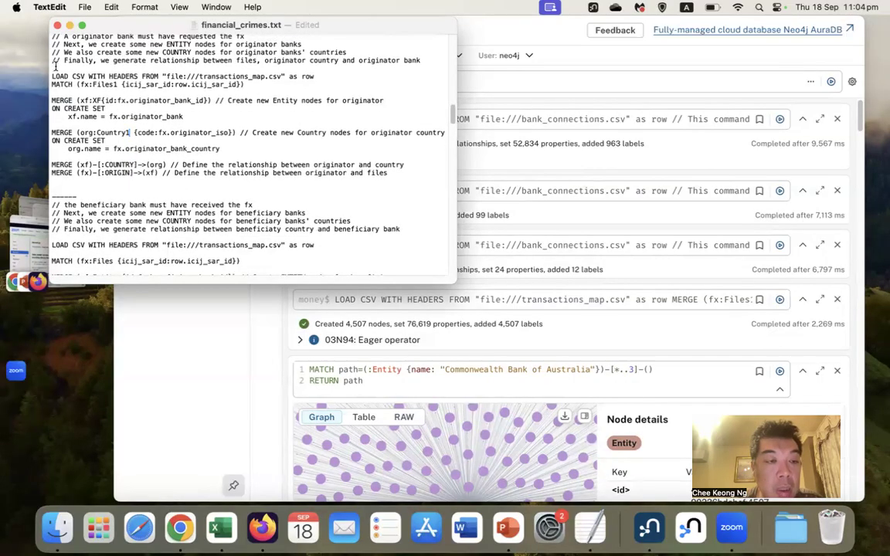
pyautogui.moveTo(52, 72); pyautogui.dragTo(444, 179)
pyautogui.press('super+c')
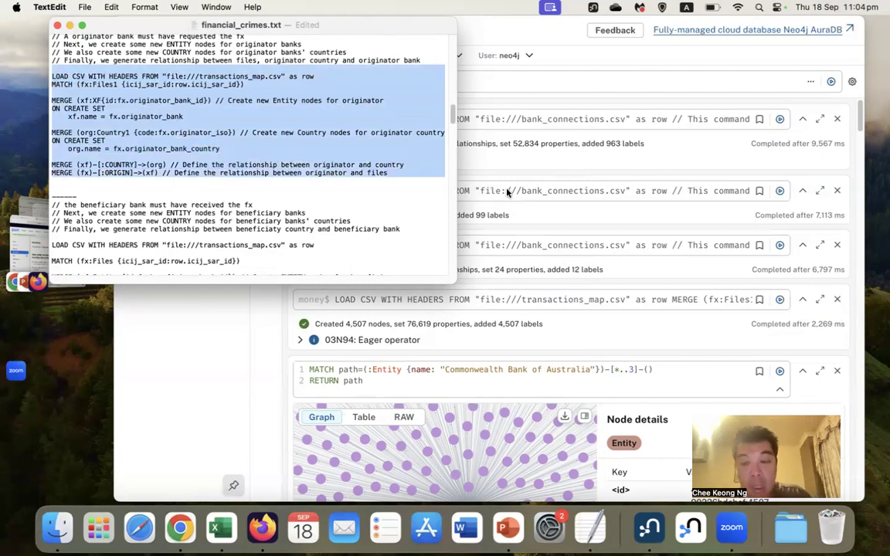
pyautogui.click(607, 91)
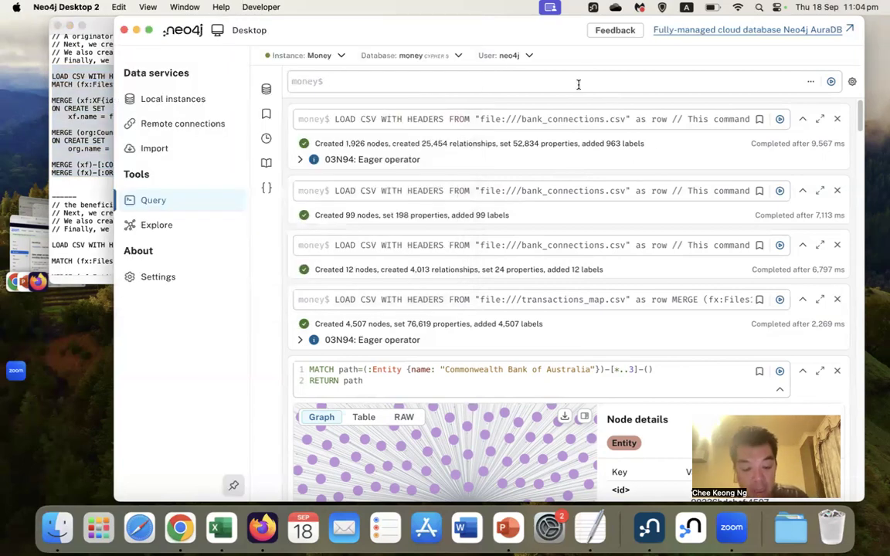
pyautogui.press('super+v')
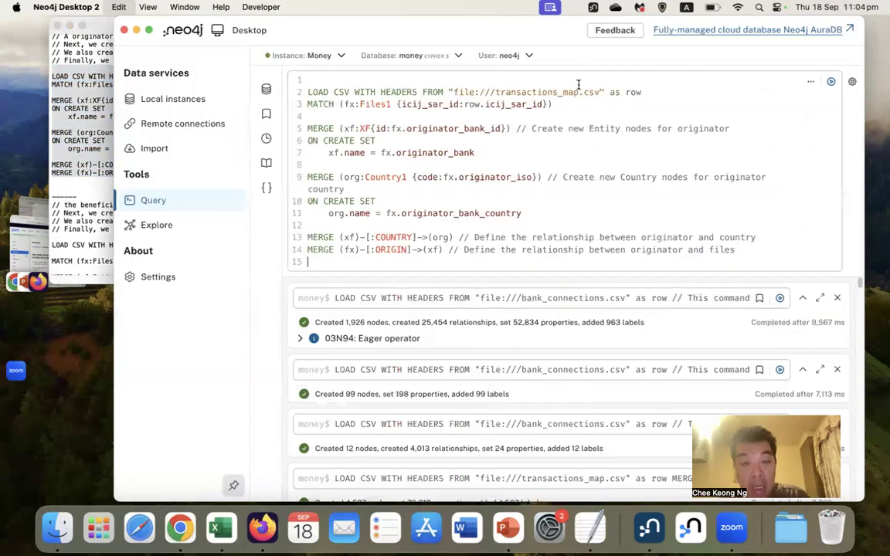
pyautogui.click(831, 84)
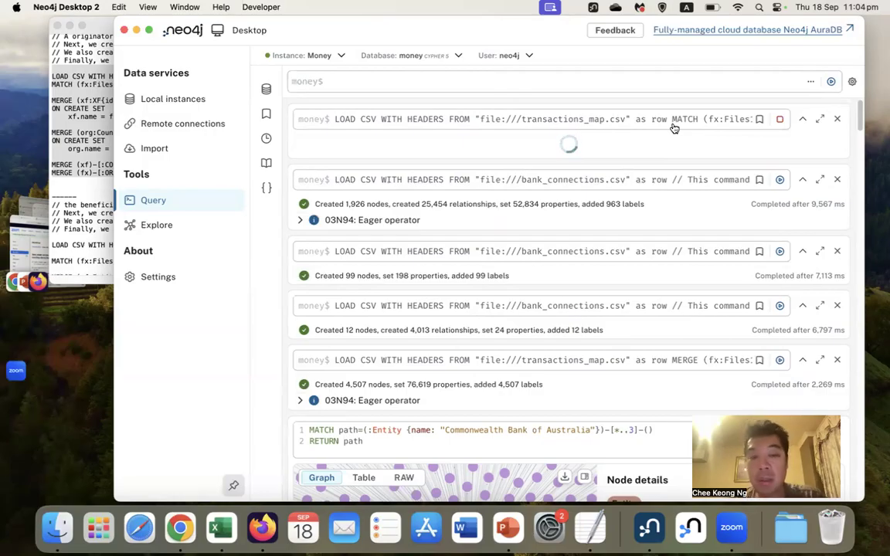
# In financial_crimes.txt, change the MATCH label to Files1 in the transactions_map.csv command for beneficiary banks.
pyautogui.click(88, 171)
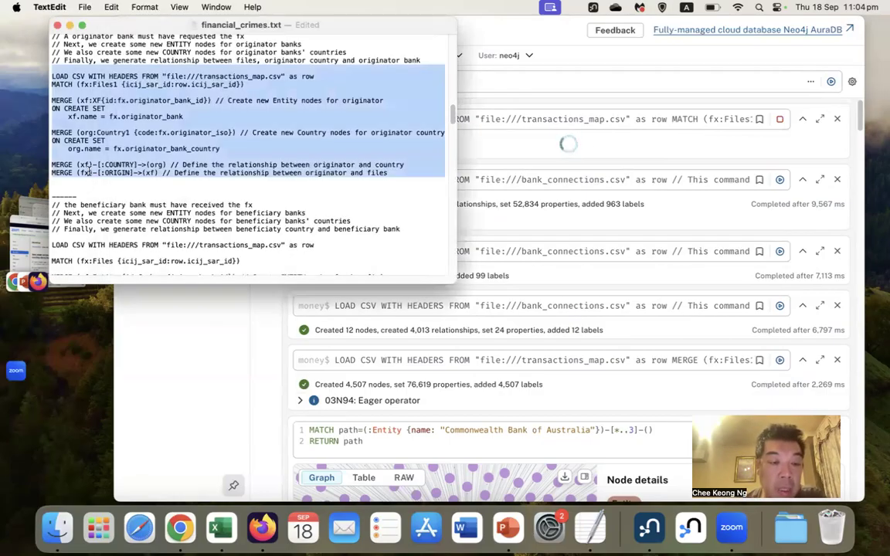
pyautogui.scroll(-5, 93, 169)
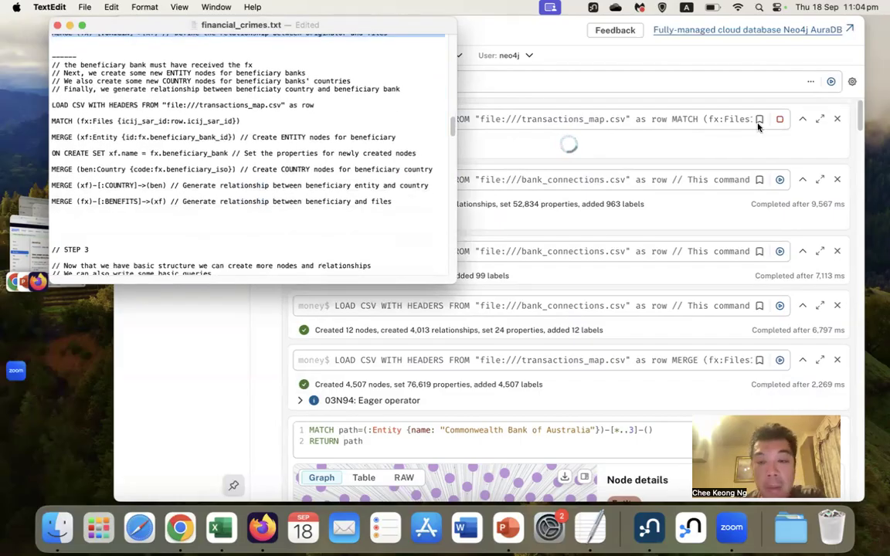
pyautogui.click(116, 121)
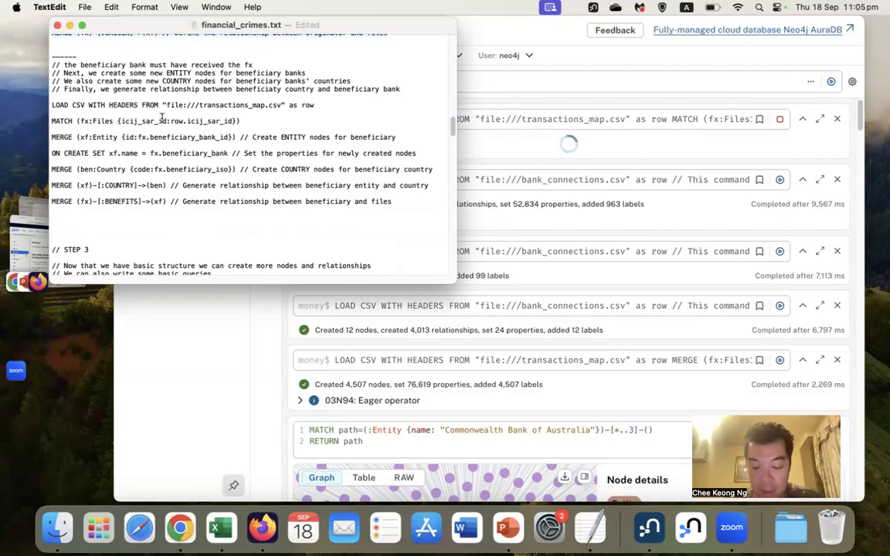
pyautogui.write('1')
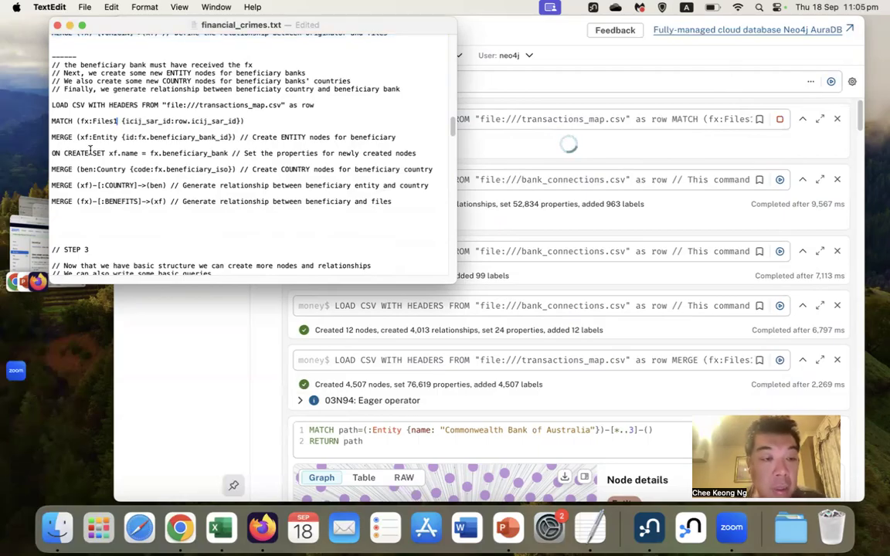
# In the beneficiary MERGE lines, replace the Entity label with XF and change the Country label to Country1.
pyautogui.doubleClick(104, 137)
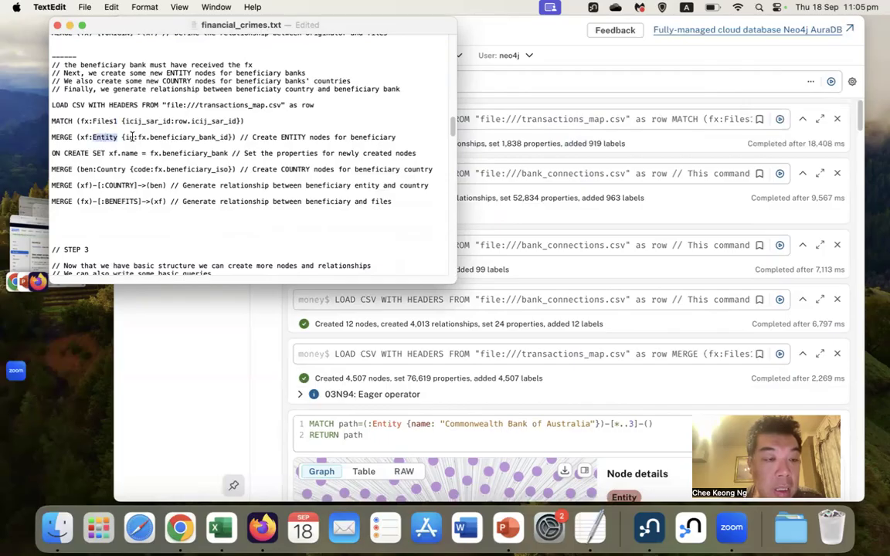
pyautogui.write('XF')
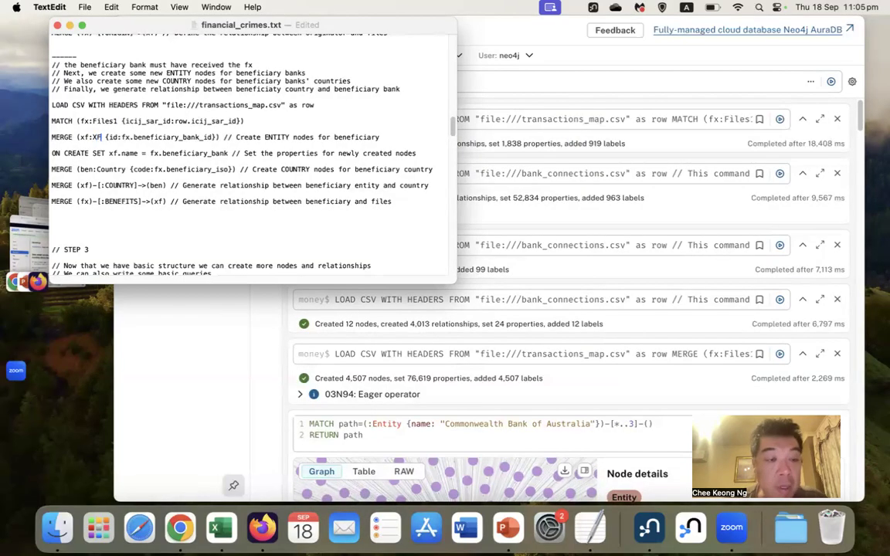
pyautogui.click(126, 169)
pyautogui.write('1')
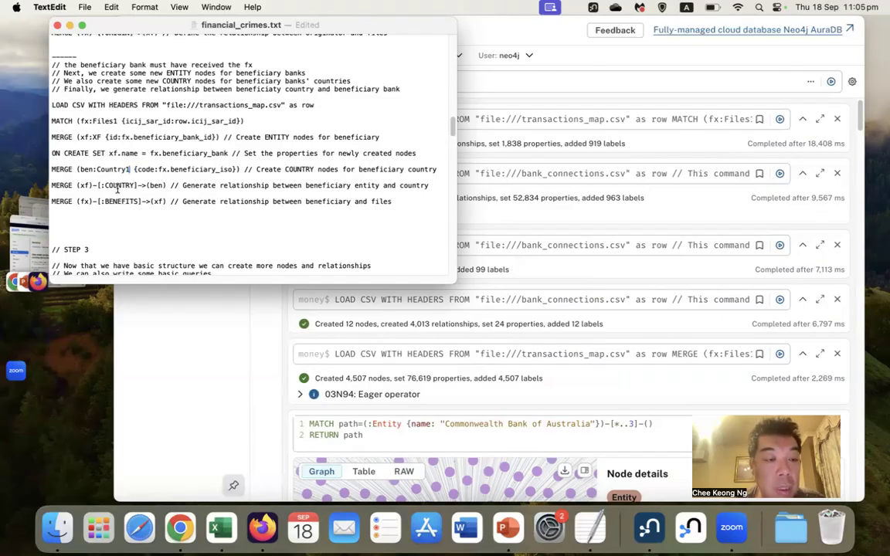
# Copy the edited beneficiary-bank command, from LOAD CSV through the BENEFITS merge, into the Neo4j query editor and run it.
pyautogui.scroll(-3, 127, 186)
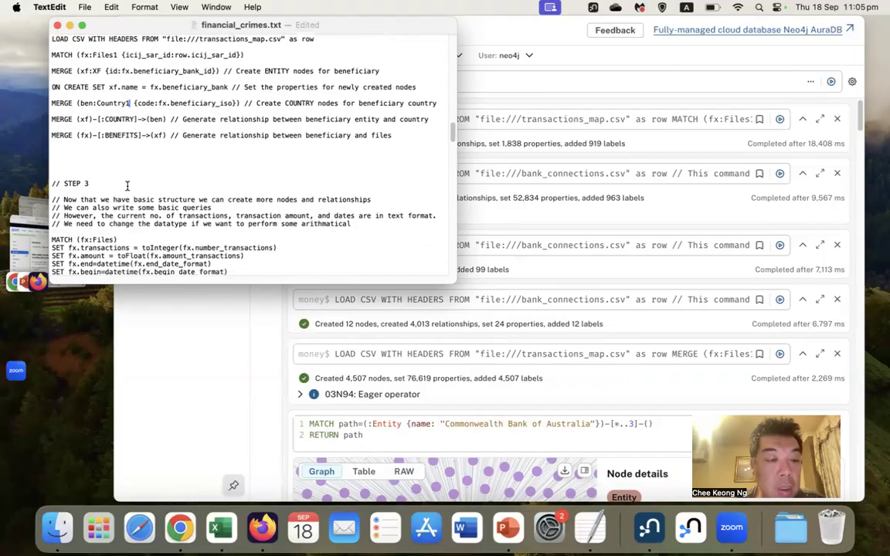
pyautogui.scroll(-1, 128, 187)
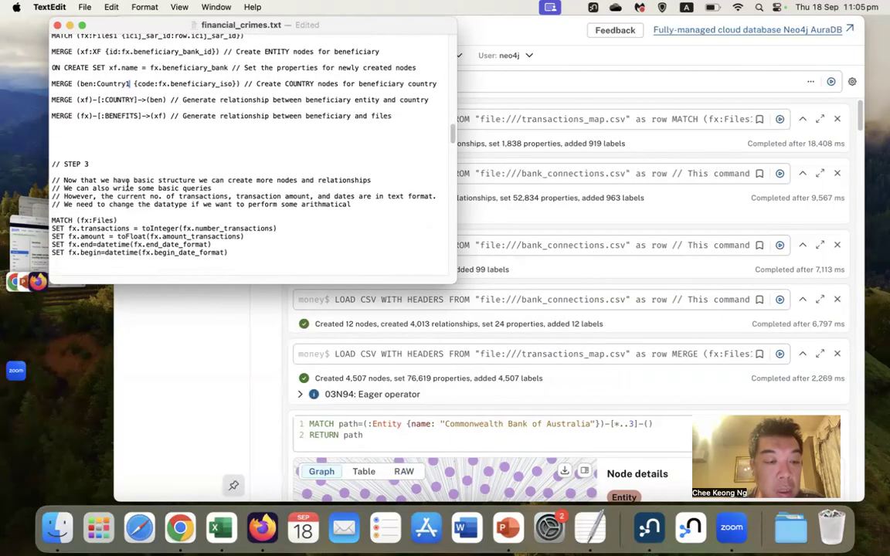
pyautogui.scroll(-1, 127, 187)
pyautogui.scroll(-1, 127, 186)
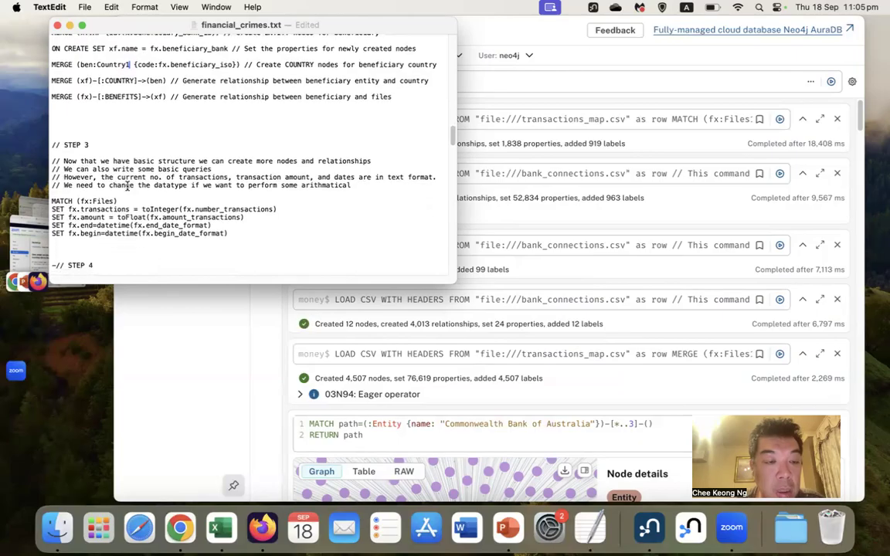
pyautogui.scroll(5, 127, 186)
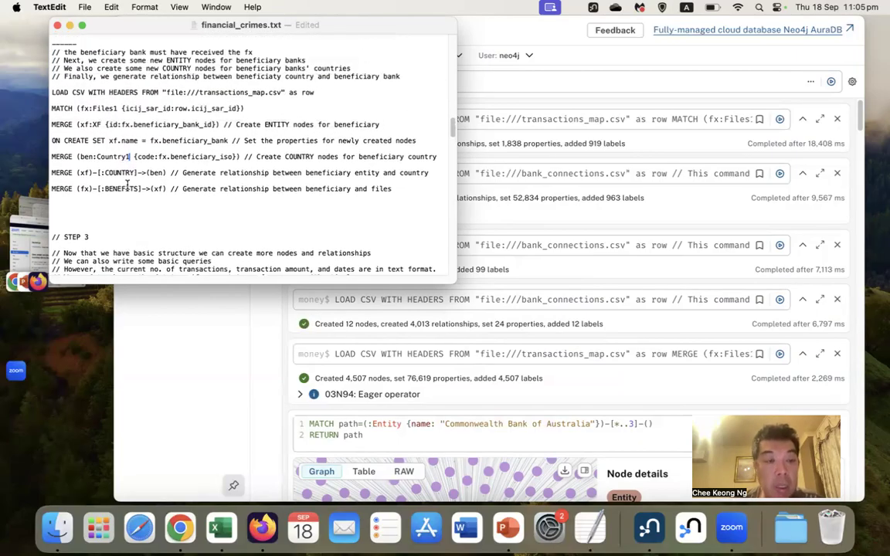
pyautogui.moveTo(51, 92); pyautogui.dragTo(415, 198)
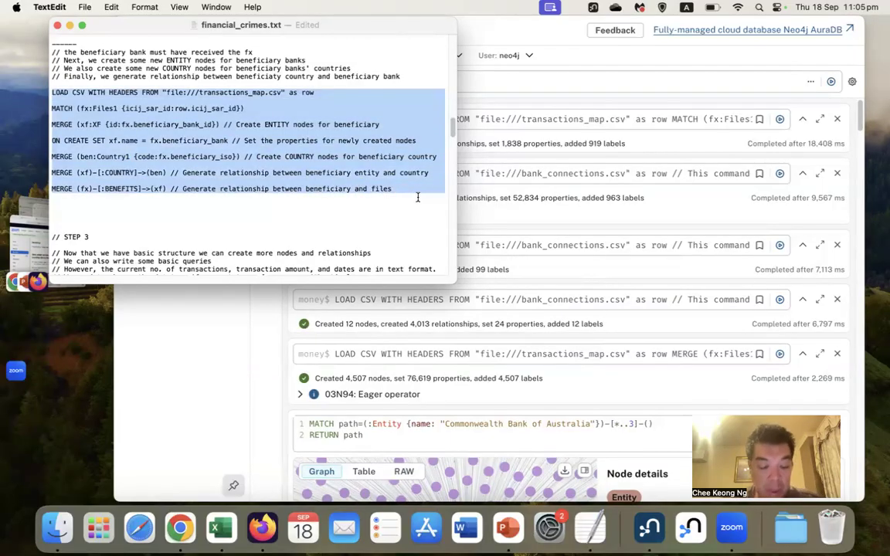
pyautogui.press('super+c')
pyautogui.click(546, 79)
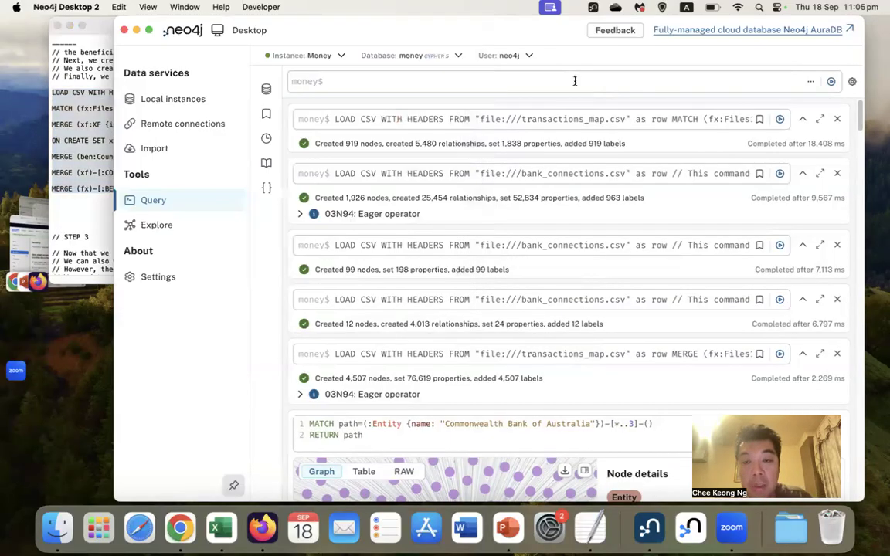
pyautogui.press('super+v')
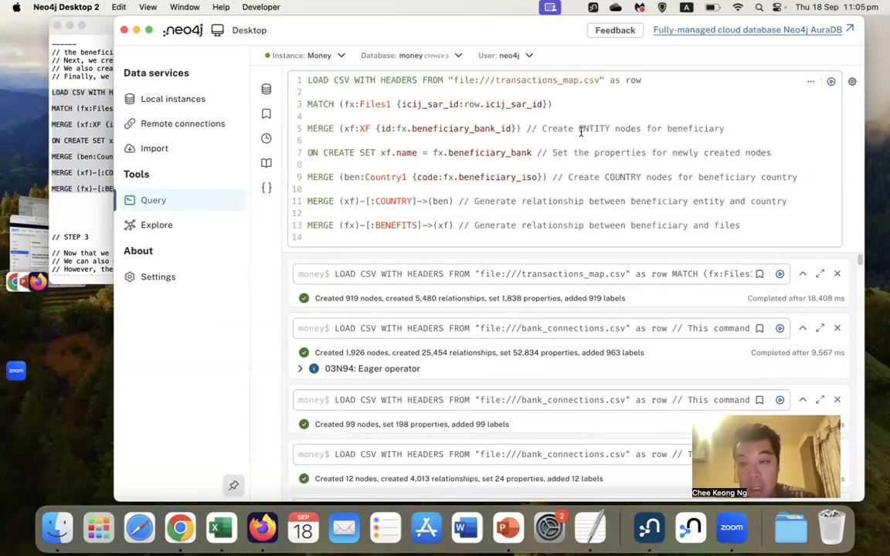
pyautogui.click(831, 81)
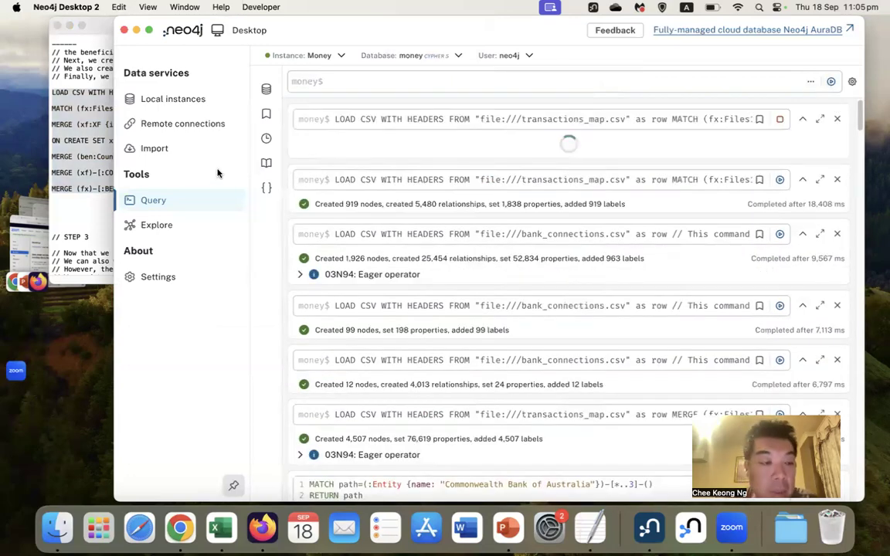
# In financial_crimes.txt, change the MATCH label to Files1 in the STEP 3 datatype conversion command.
pyautogui.click(89, 136)
pyautogui.scroll(-5, 161, 232)
pyautogui.scroll(-1, 162, 232)
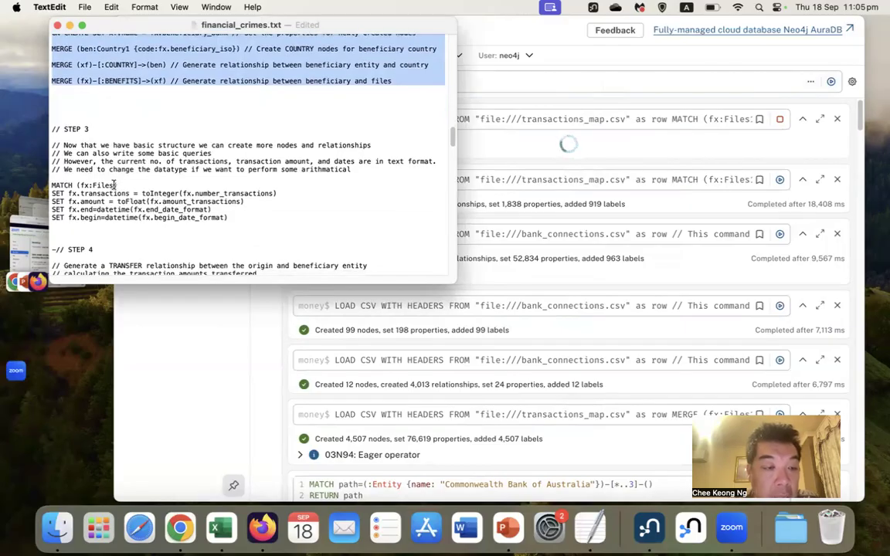
pyautogui.click(114, 185)
pyautogui.write('1')
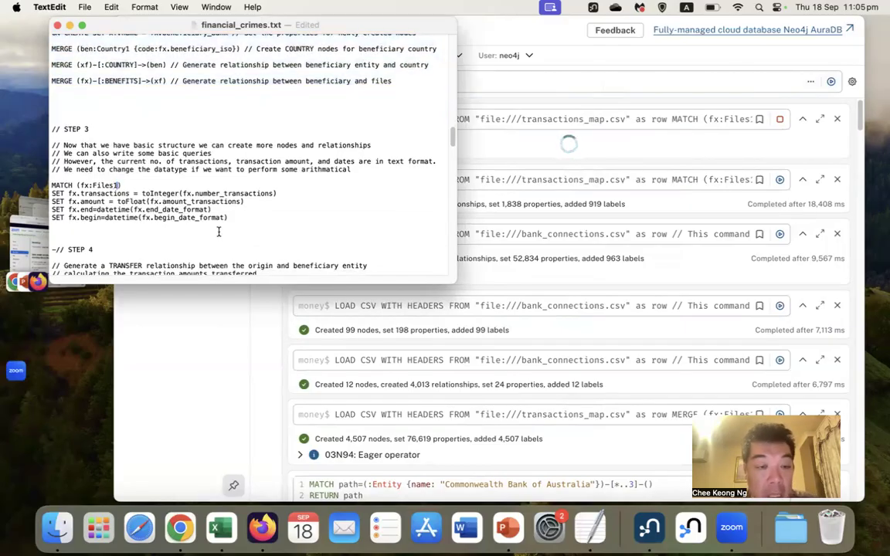
# Copy the STEP 3 conversion command, from MATCH (fx:Files1) through the fx.begin line, into the Neo4j query editor.
pyautogui.tripleClick(170, 216)
pyautogui.moveTo(170, 216); pyautogui.dragTo(47, 179)
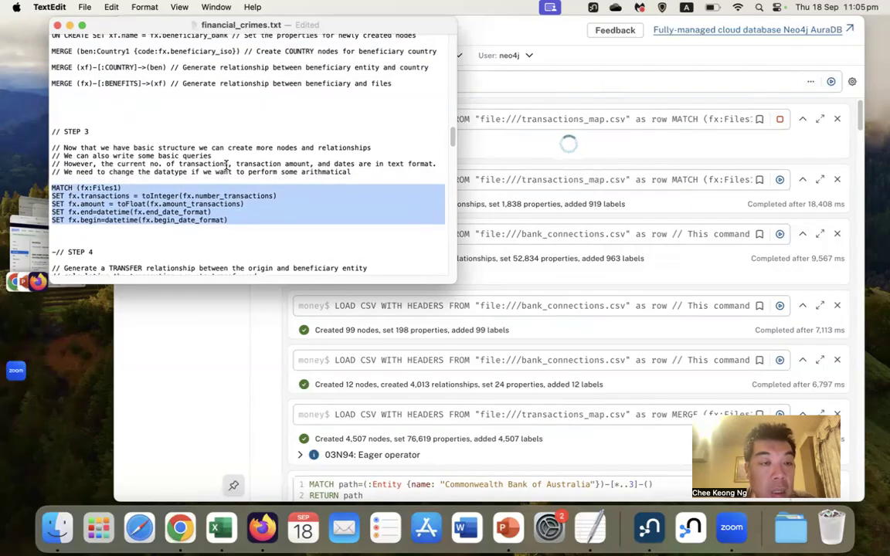
pyautogui.scroll(1, 226, 165)
pyautogui.scroll(1, 226, 164)
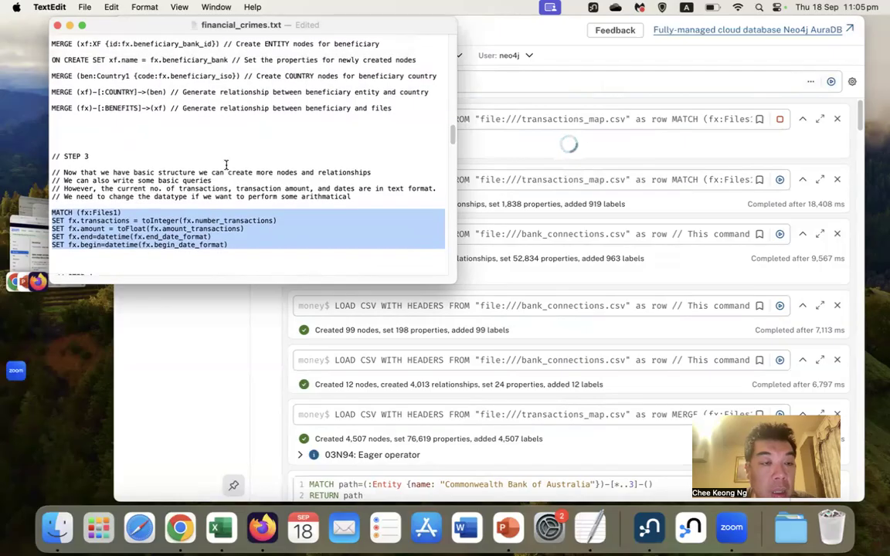
pyautogui.scroll(1, 226, 165)
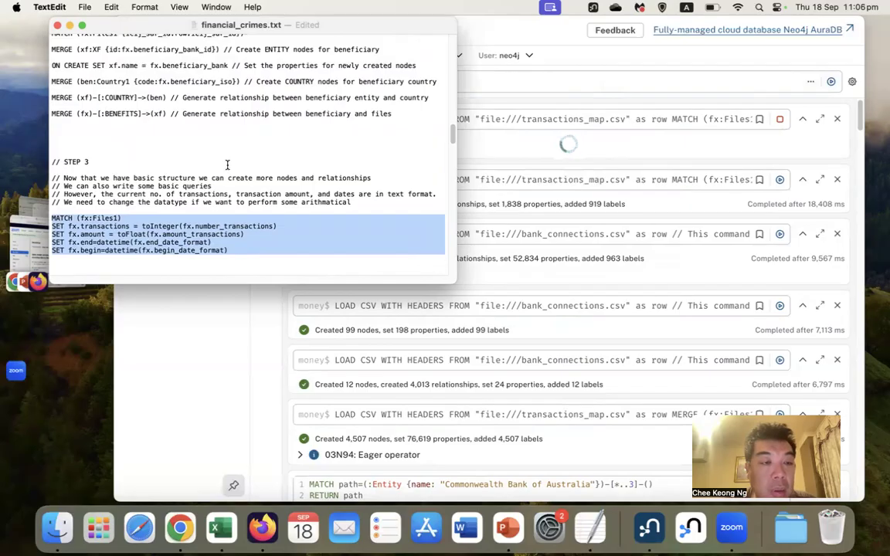
pyautogui.scroll(4, 227, 164)
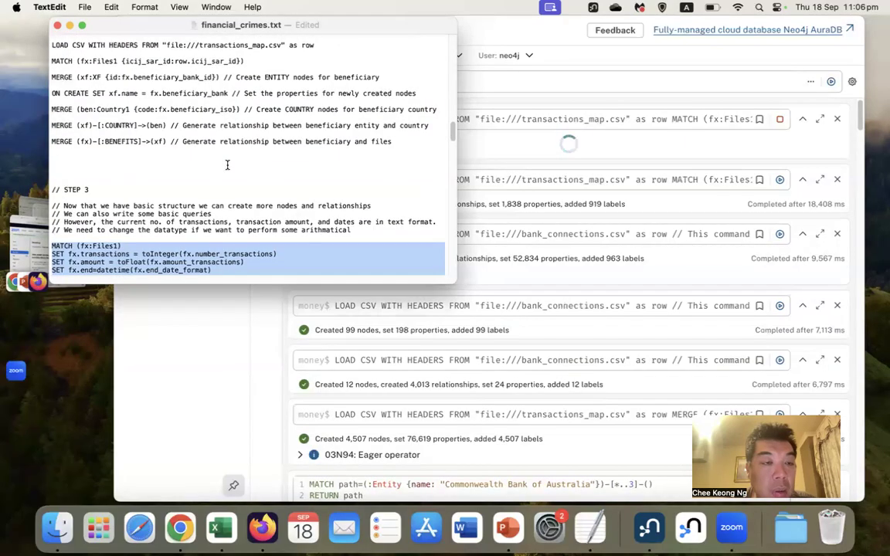
pyautogui.scroll(-2, 227, 165)
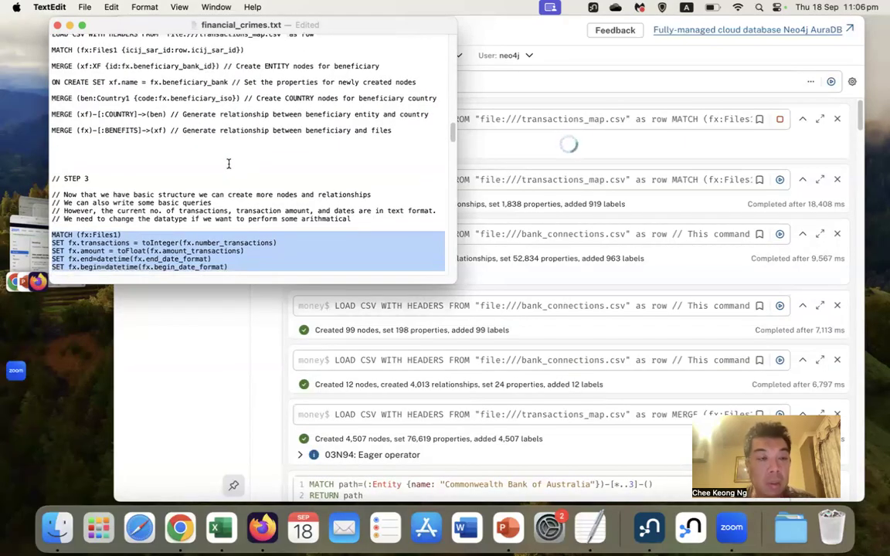
pyautogui.scroll(-8, 229, 164)
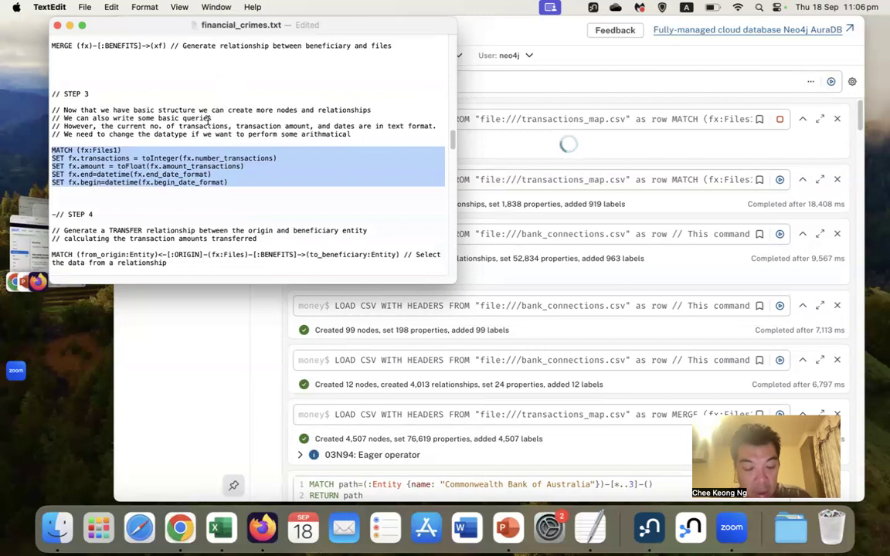
pyautogui.click(511, 75)
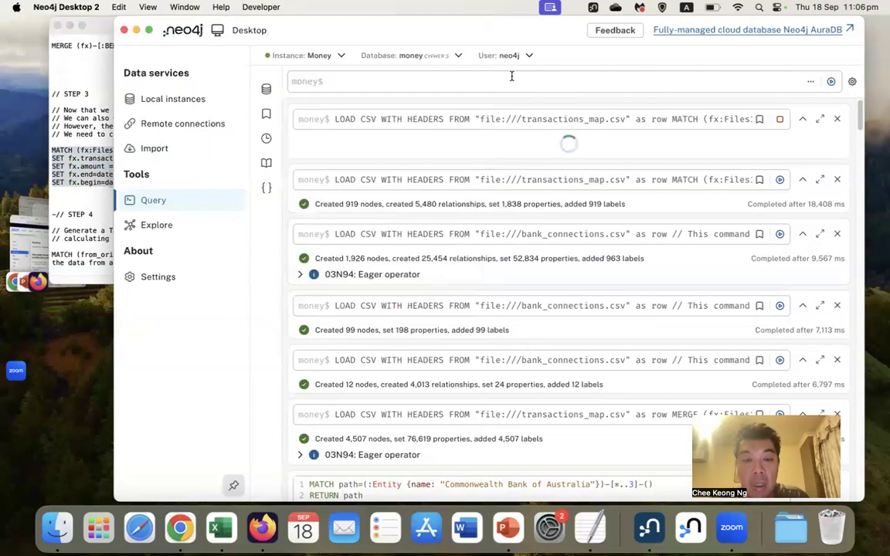
pyautogui.press('super+v')
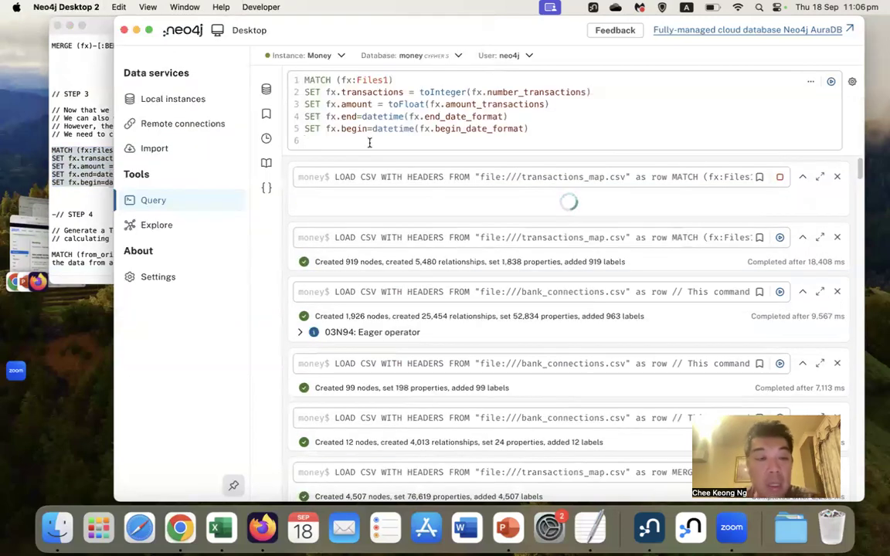
# In financial_crimes.txt, select and copy the CALL db.schema.visualization() command under STEP 5.
pyautogui.click(70, 126)
pyautogui.scroll(-5, 85, 155)
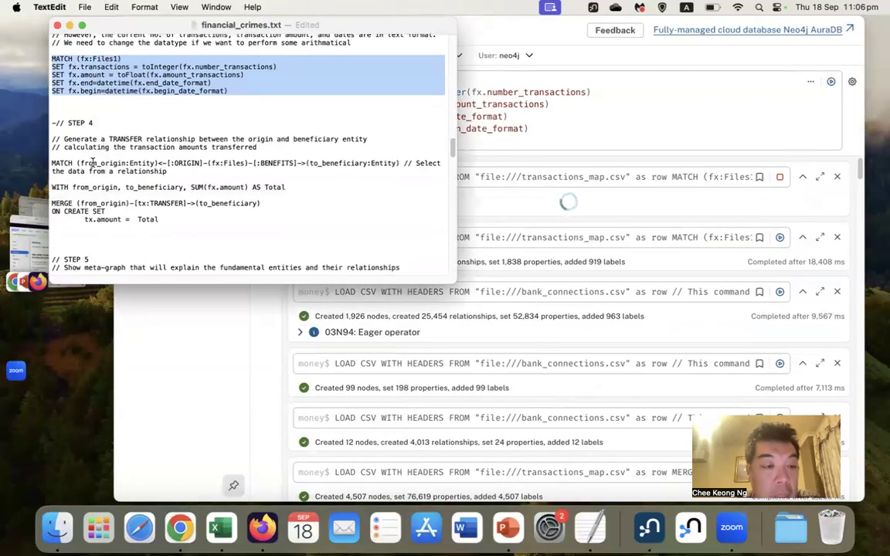
pyautogui.scroll(-3, 92, 164)
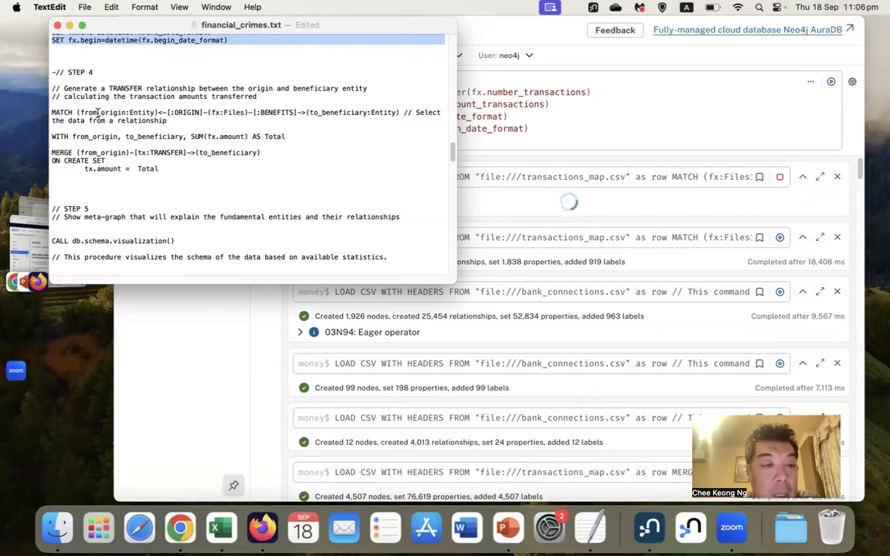
pyautogui.doubleClick(98, 112)
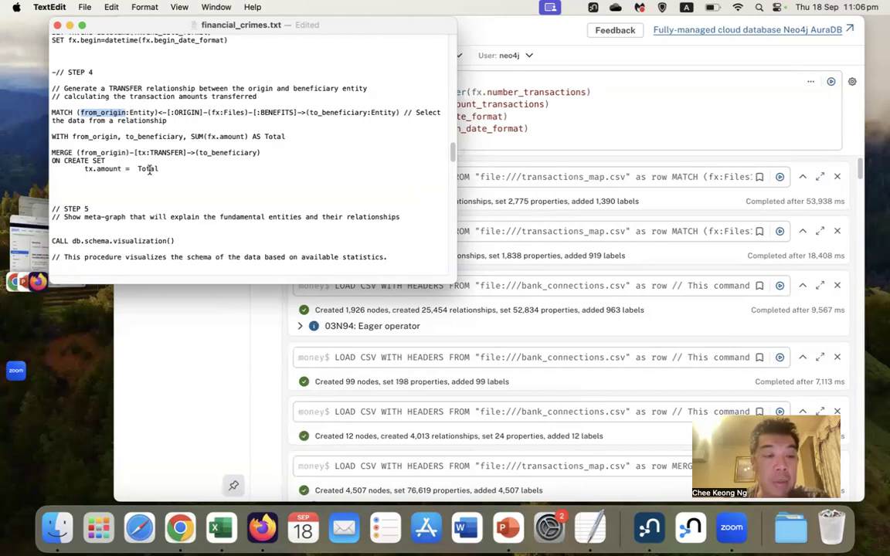
pyautogui.scroll(-3, 168, 155)
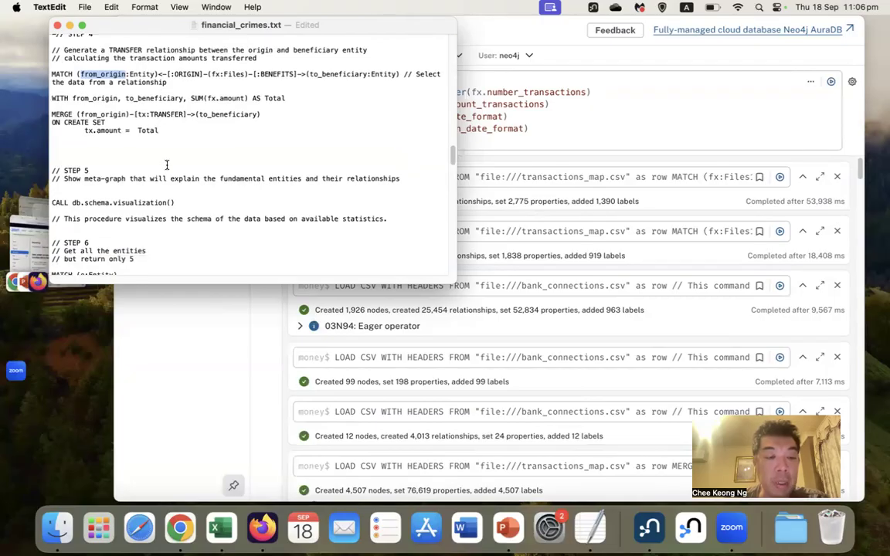
pyautogui.doubleClick(146, 202)
pyautogui.click(180, 203)
pyautogui.moveTo(180, 203); pyautogui.dragTo(48, 202)
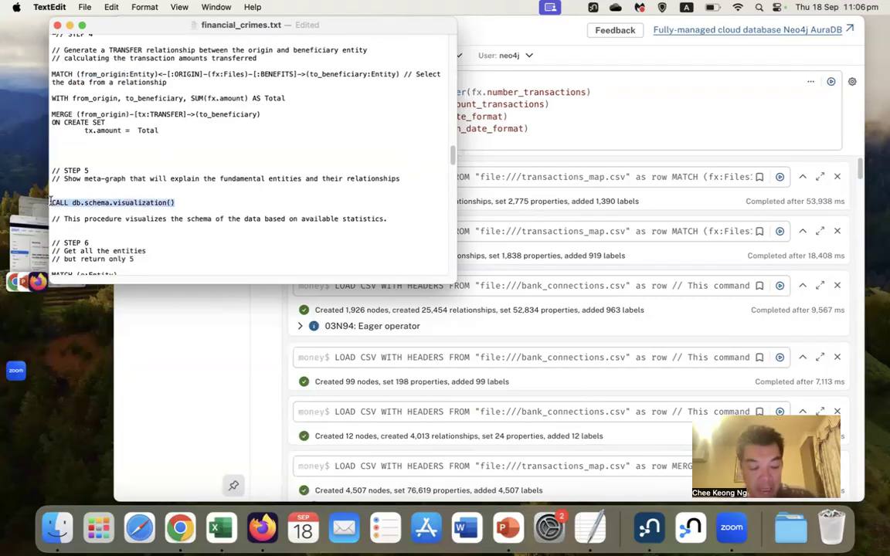
# Run the pending Files1 datatype conversion query in Neo4j, and run the copied CALL db.schema.visualization() command.
pyautogui.click(538, 119)
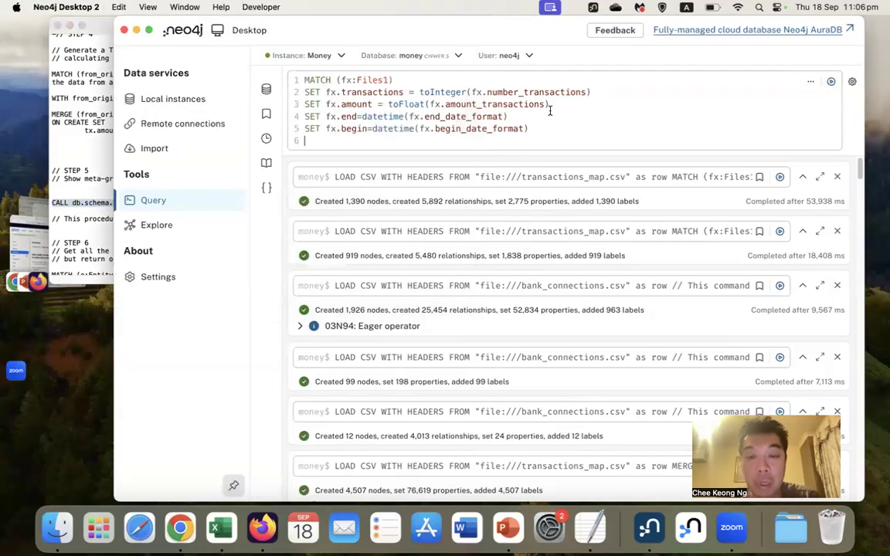
pyautogui.click(830, 82)
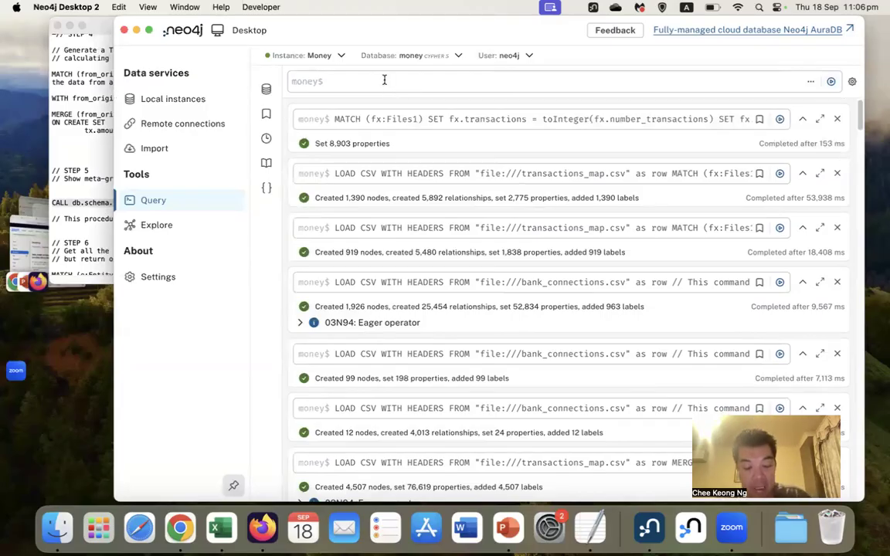
pyautogui.press('super+v')
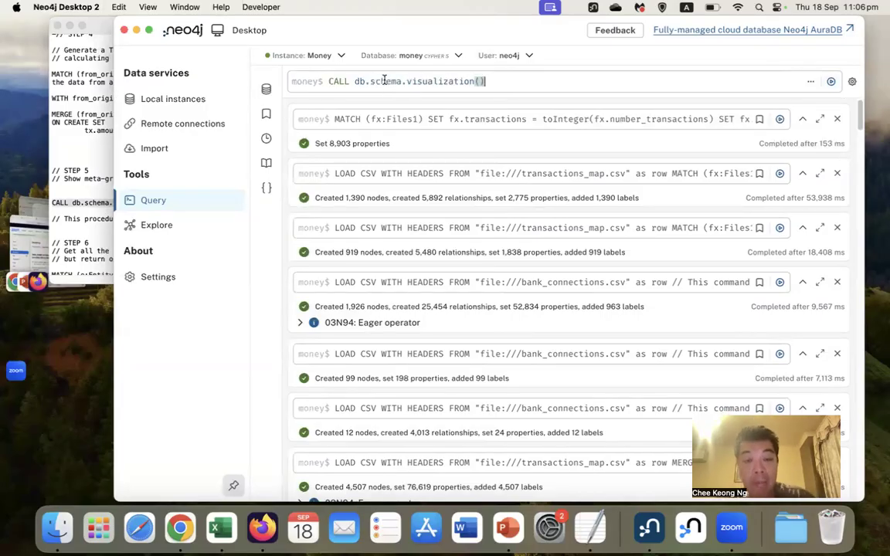
pyautogui.click(831, 81)
# Spread out the schema graph with Files below Reporter on one side, Country on the opposite side and Country1 above Country.
pyautogui.moveTo(425, 246); pyautogui.dragTo(324, 340)
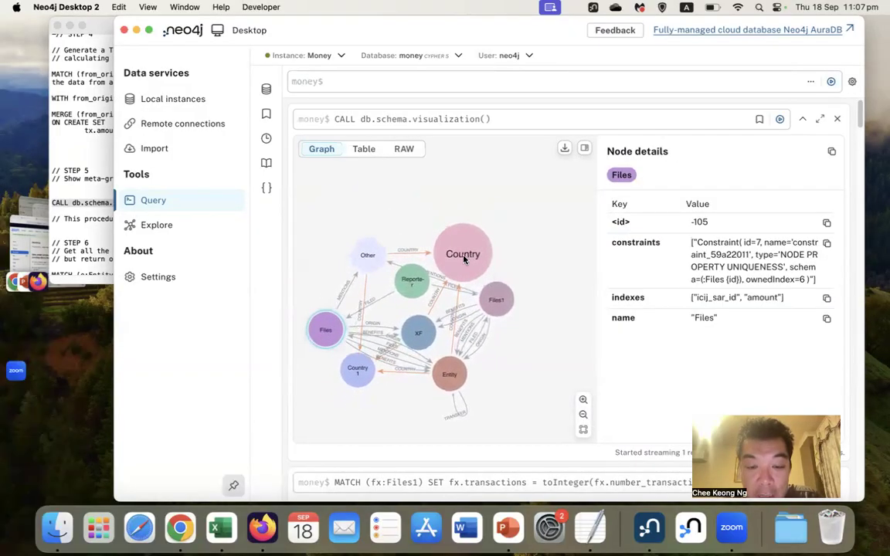
pyautogui.moveTo(464, 260); pyautogui.dragTo(517, 225)
pyautogui.click(344, 251)
pyautogui.moveTo(338, 255); pyautogui.dragTo(312, 229)
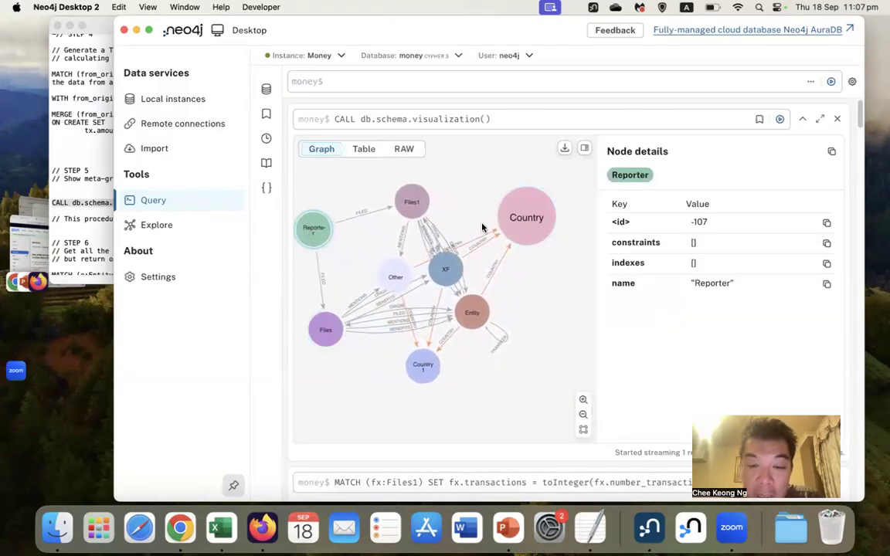
pyautogui.moveTo(538, 226); pyautogui.dragTo(565, 243)
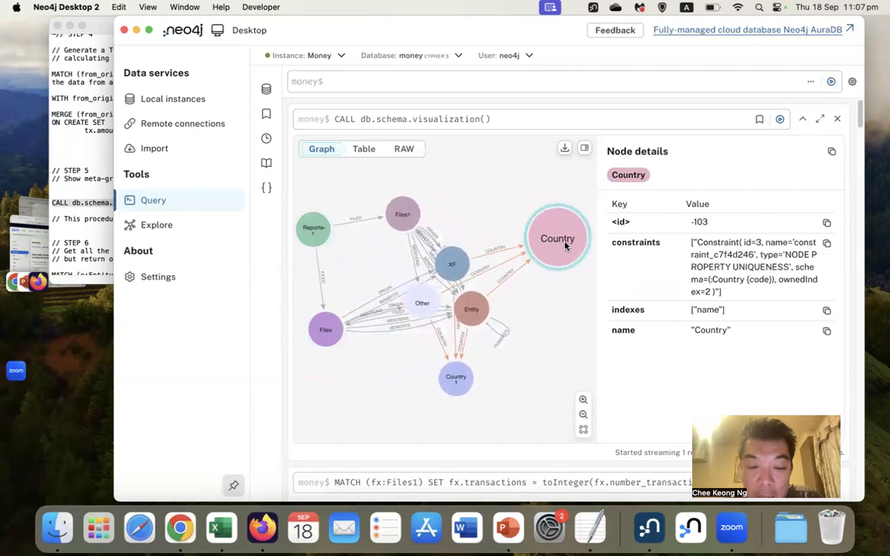
pyautogui.moveTo(462, 374); pyautogui.dragTo(497, 176)
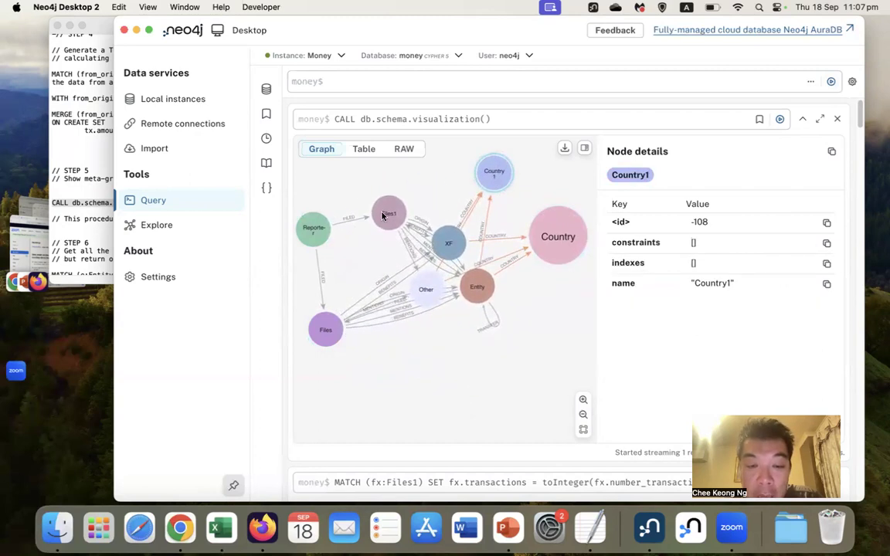
# Arrange Files1, XF and Country1 along the graph's upper edge, Other in the middle, Entity below Country, and Reporter between Files1 and Files.
pyautogui.moveTo(383, 217); pyautogui.dragTo(379, 195)
pyautogui.moveTo(446, 239); pyautogui.dragTo(449, 187)
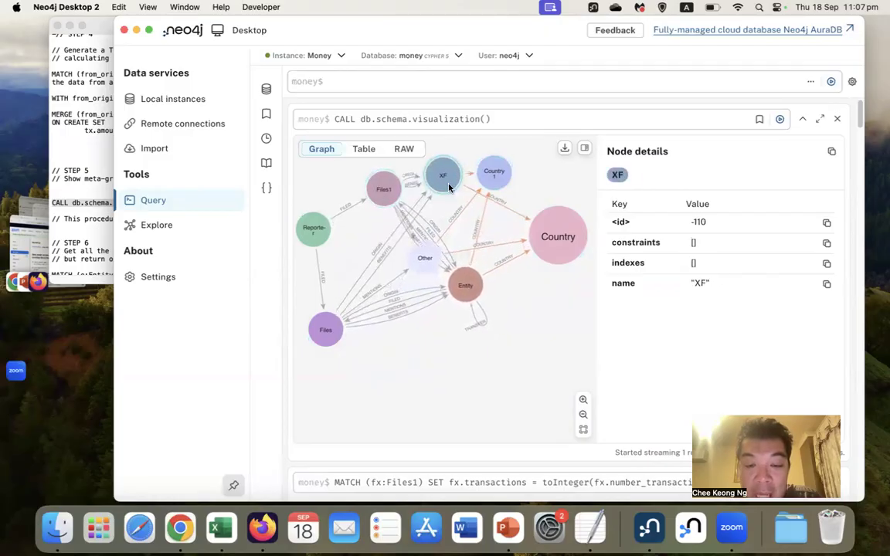
pyautogui.moveTo(425, 258); pyautogui.dragTo(431, 243)
pyautogui.moveTo(454, 286); pyautogui.dragTo(537, 332)
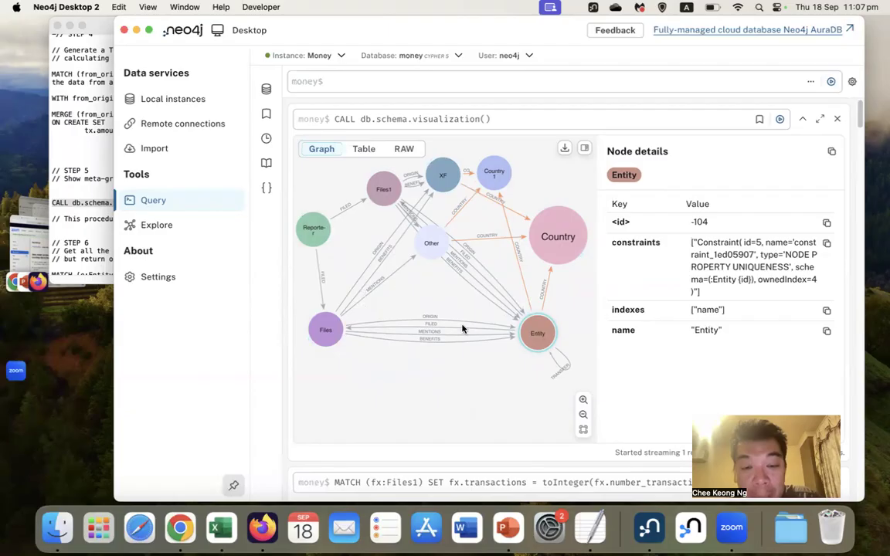
pyautogui.moveTo(376, 192); pyautogui.dragTo(346, 193)
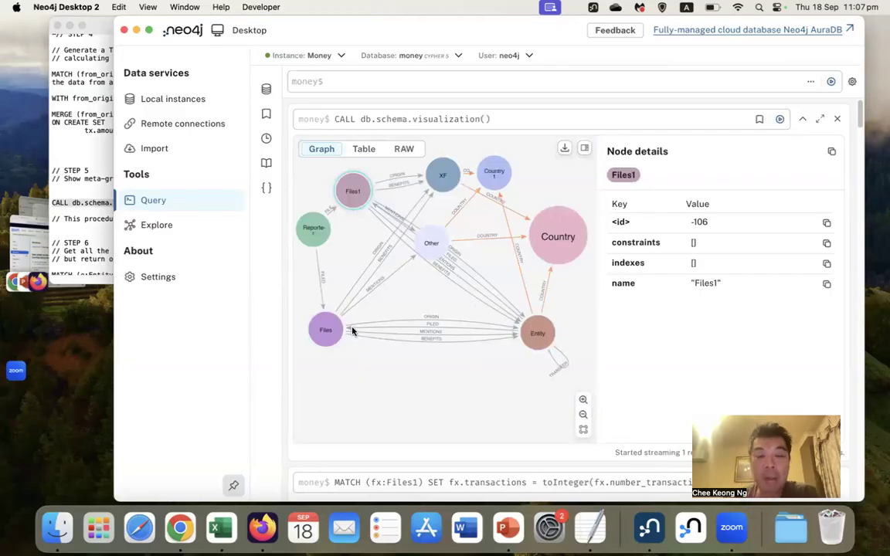
pyautogui.moveTo(497, 184); pyautogui.dragTo(529, 168)
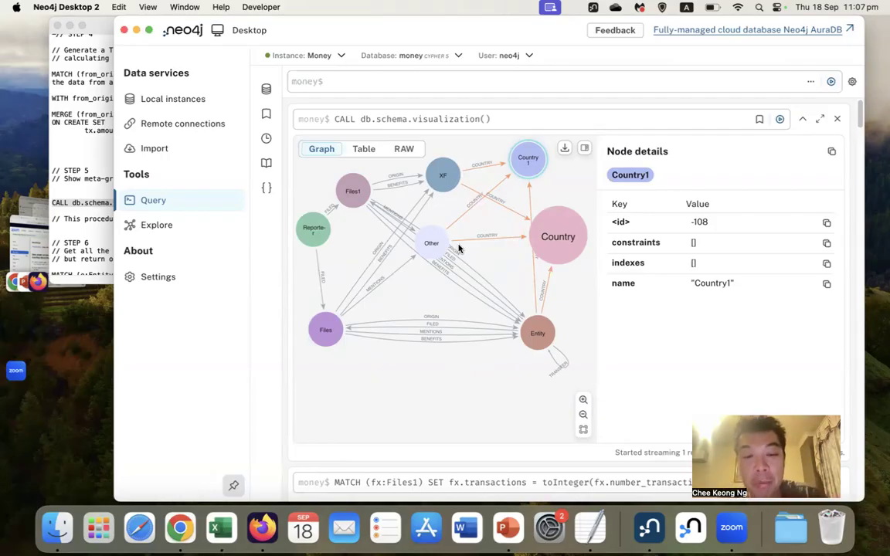
pyautogui.moveTo(313, 229)
pyautogui.mouseDown()
pyautogui.moveTo(310, 250)
pyautogui.moveTo(312, 241)
pyautogui.mouseUp()
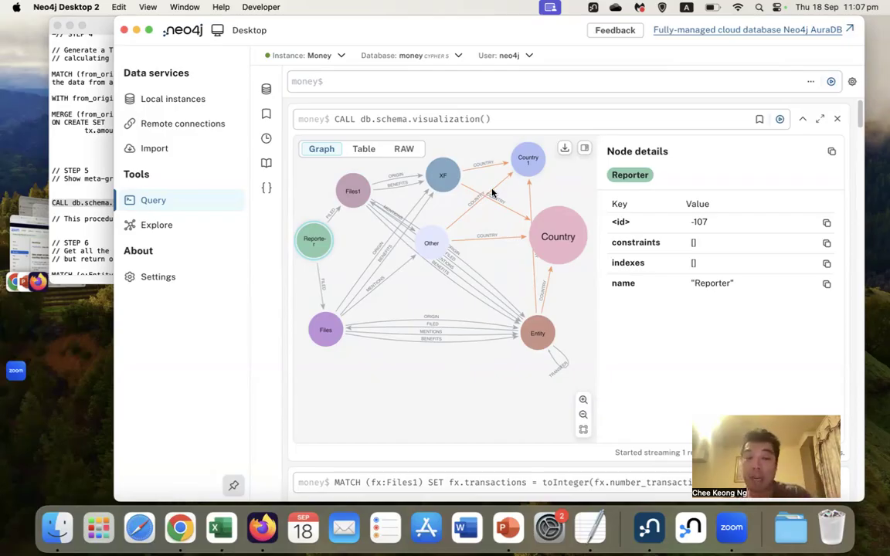
# Switch to TextEdit and close the financial_crimes.txt window.
pyautogui.click(89, 154)
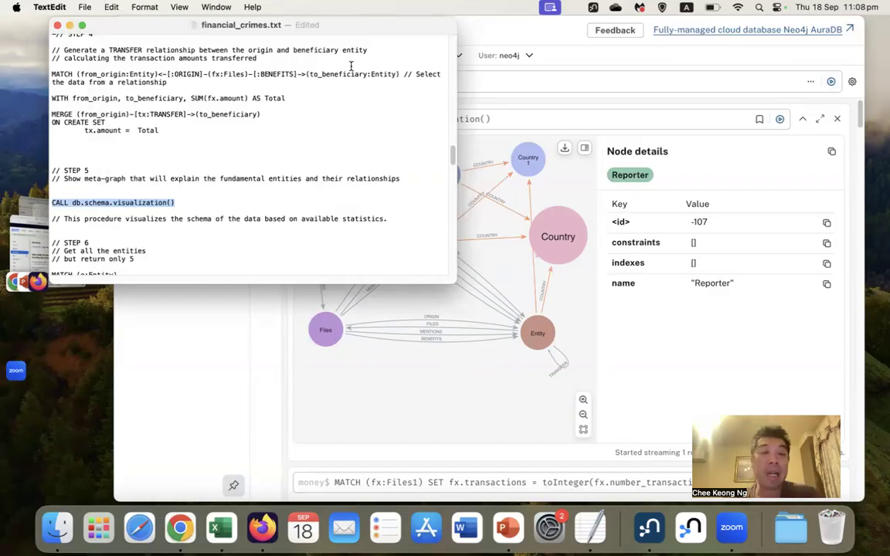
pyautogui.click(56, 26)
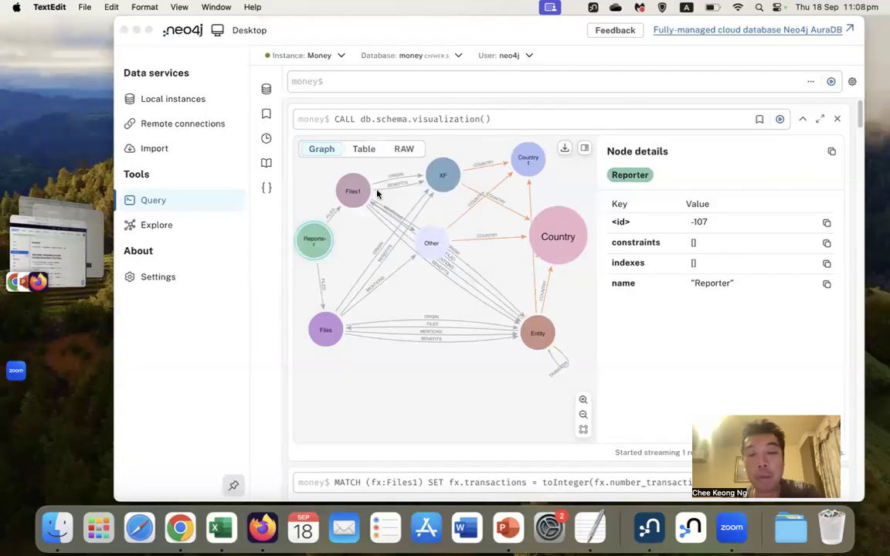